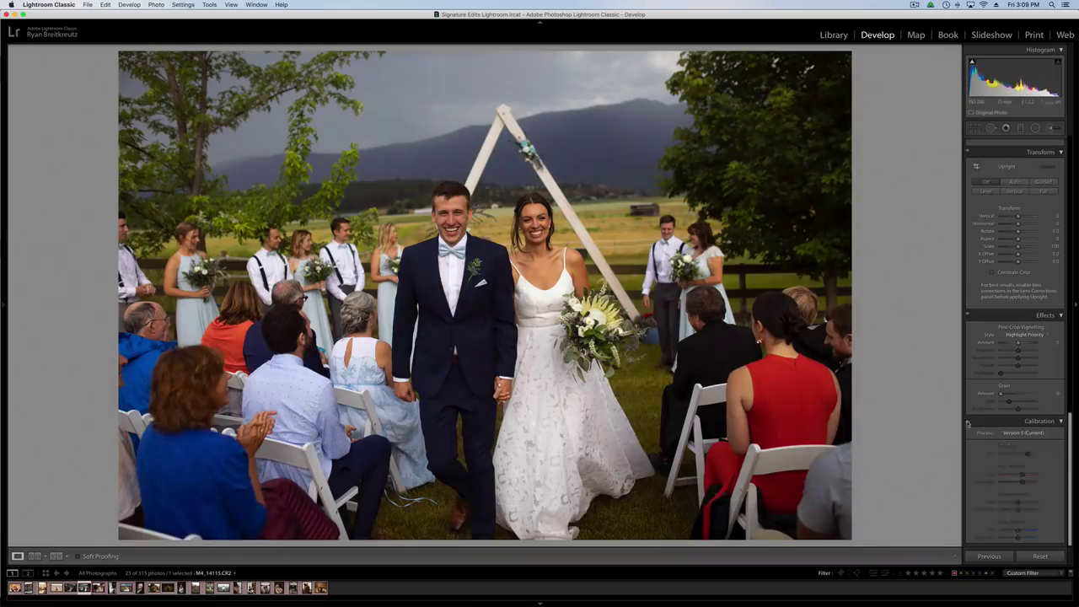
{"action": "scroll", "coordinate": [968, 423], "scroll_direction": "up", "scroll_amount": 10}
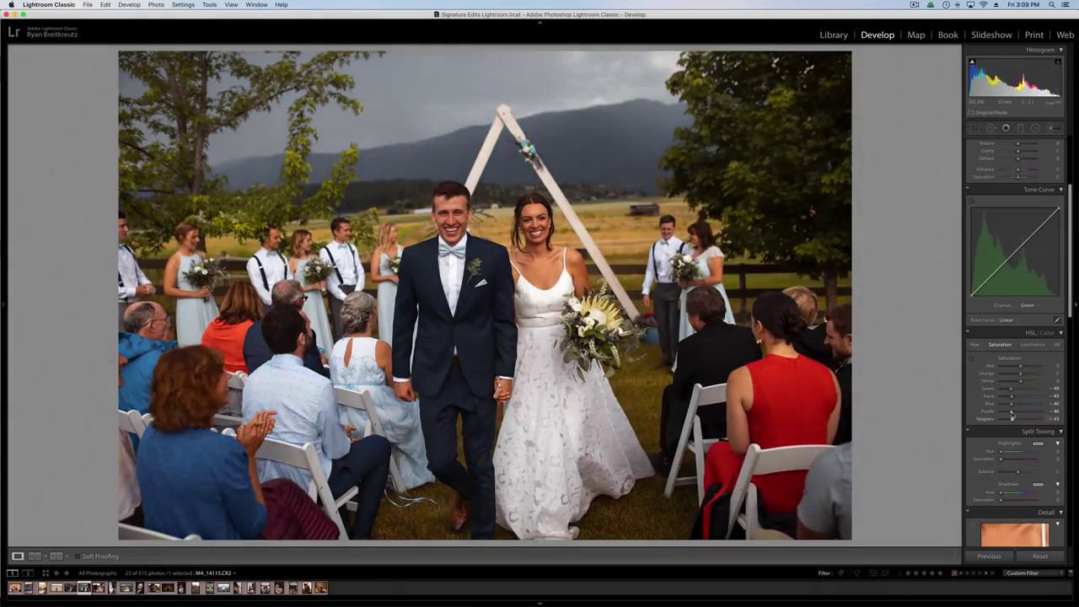
{"action": "key", "text": "minus"}
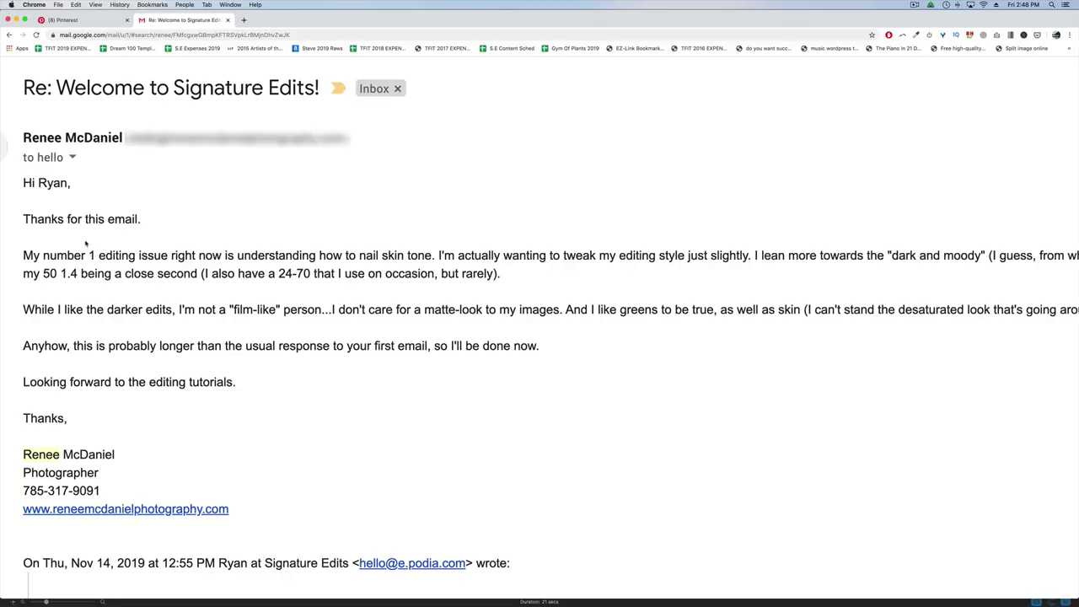
Highlight the email sentence about the number 1 editing issue being how to nail skin tone.
{"action": "left_click_drag", "start_coordinate": [25, 256], "coordinate": [433, 259]}
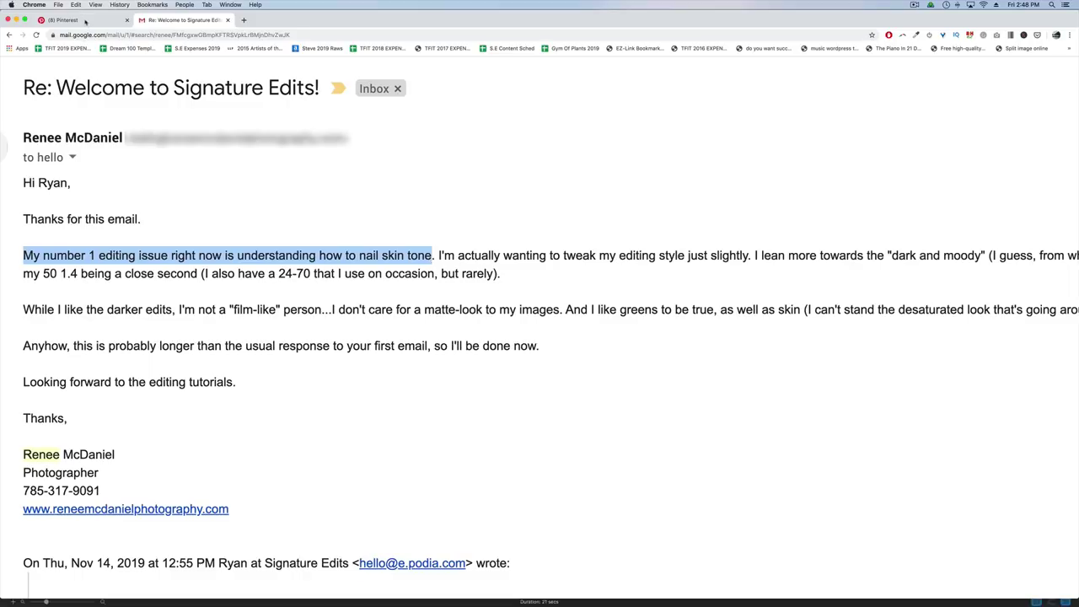
Switch to the Signature Edits Pinterest profile and open its Couples Poses board.
{"action": "left_click", "coordinate": [85, 20]}
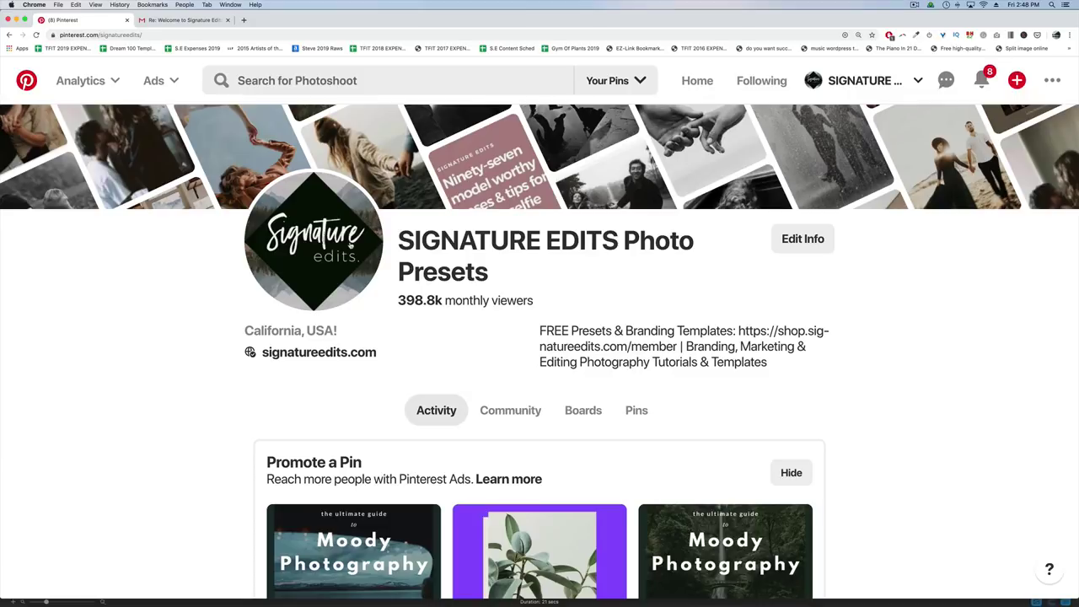
{"action": "scroll", "coordinate": [499, 306], "scroll_direction": "down", "scroll_amount": 2}
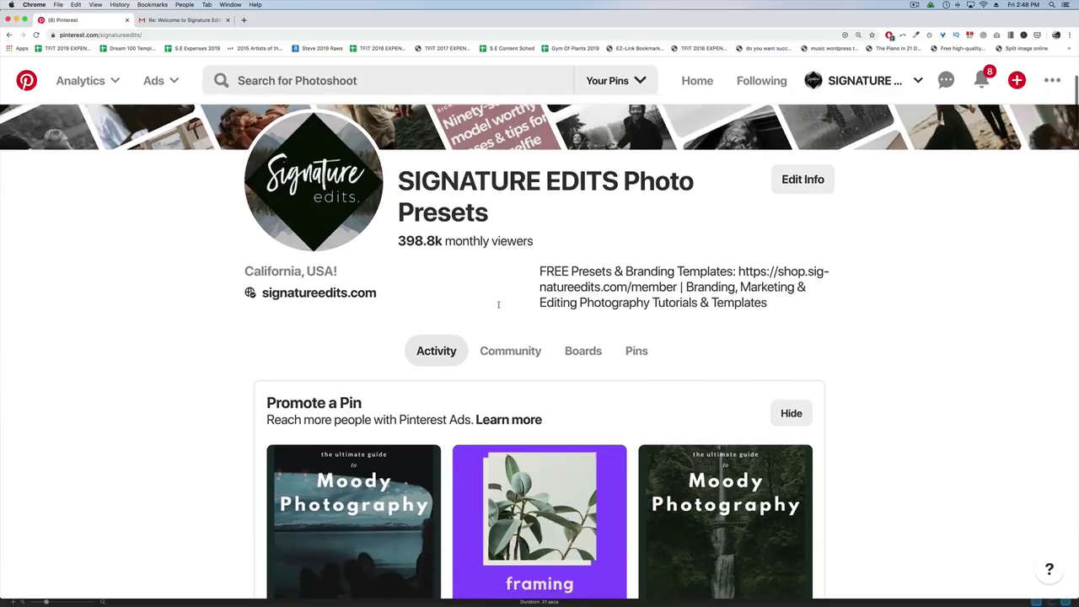
{"action": "left_click", "coordinate": [584, 329]}
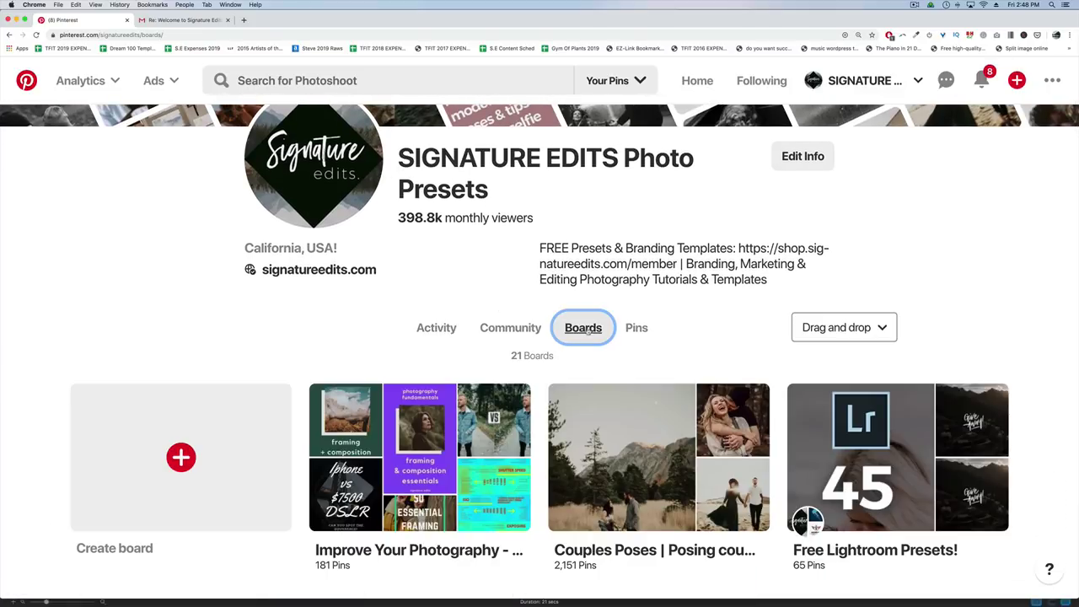
{"action": "scroll", "coordinate": [607, 333], "scroll_direction": "down", "scroll_amount": 2}
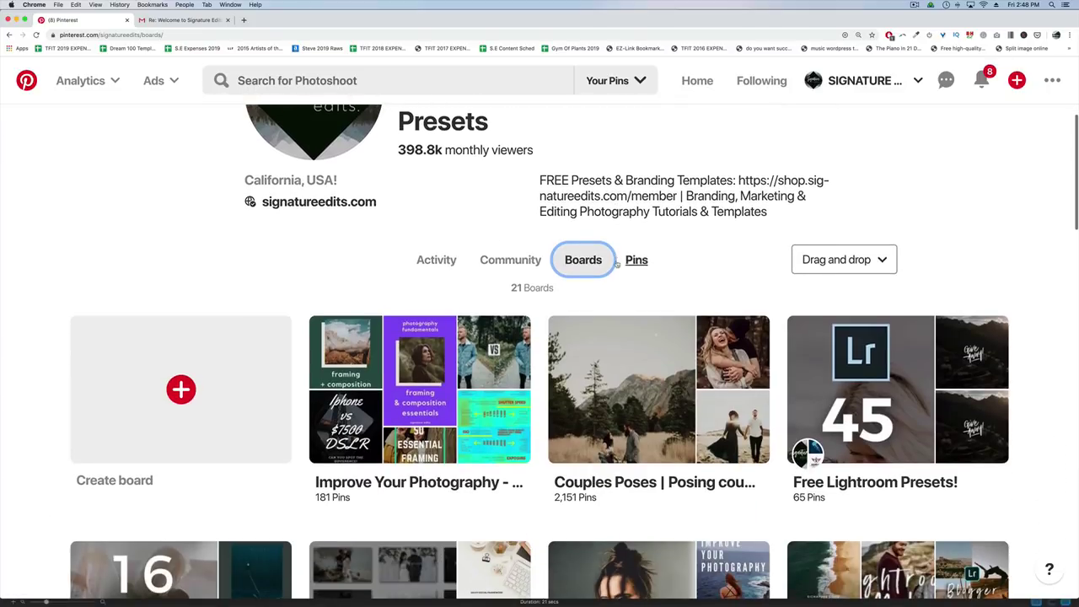
{"action": "left_click", "coordinate": [629, 420]}
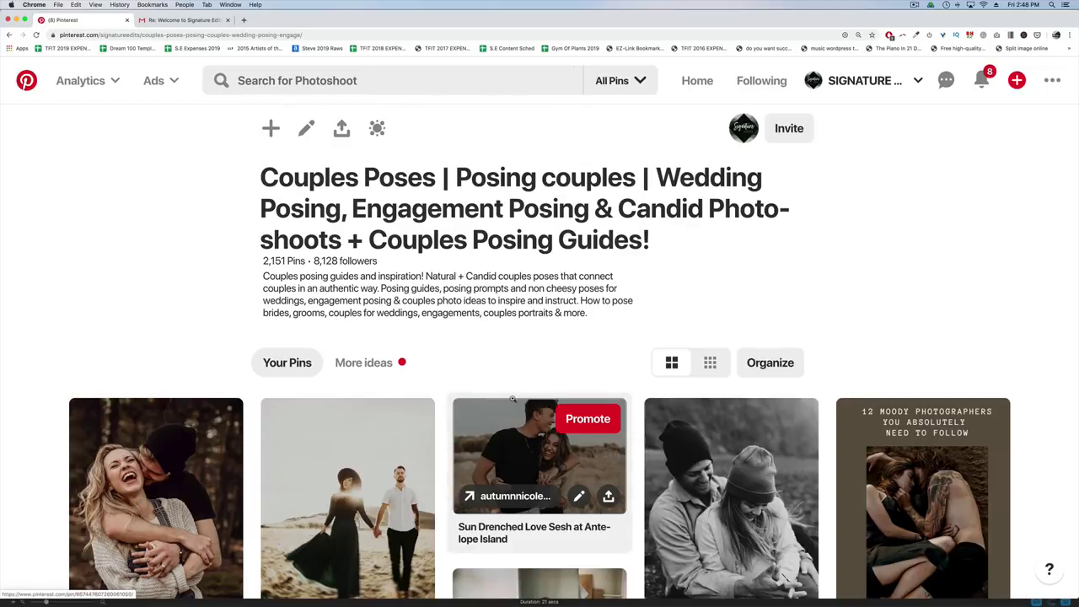
Examine the skin tones in the couples photos on the upper part of the Couples Poses board.
{"action": "scroll", "coordinate": [724, 304], "scroll_direction": "down", "scroll_amount": 2}
{"action": "scroll", "coordinate": [719, 255], "scroll_direction": "down", "scroll_amount": 1}
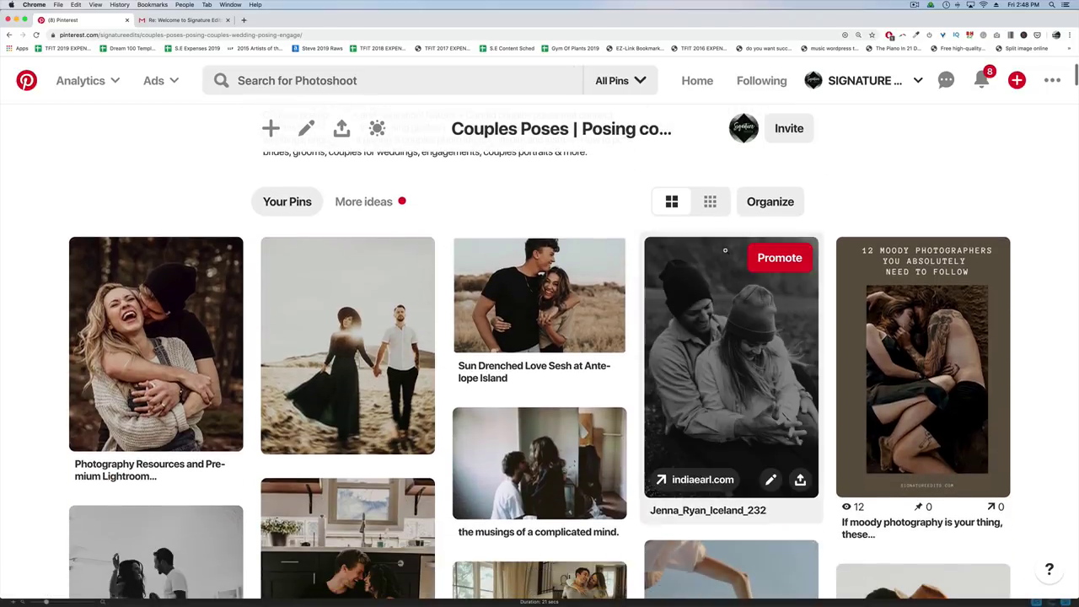
{"action": "scroll", "coordinate": [871, 196], "scroll_direction": "down", "scroll_amount": 3}
{"action": "scroll", "coordinate": [871, 197], "scroll_direction": "down", "scroll_amount": 15}
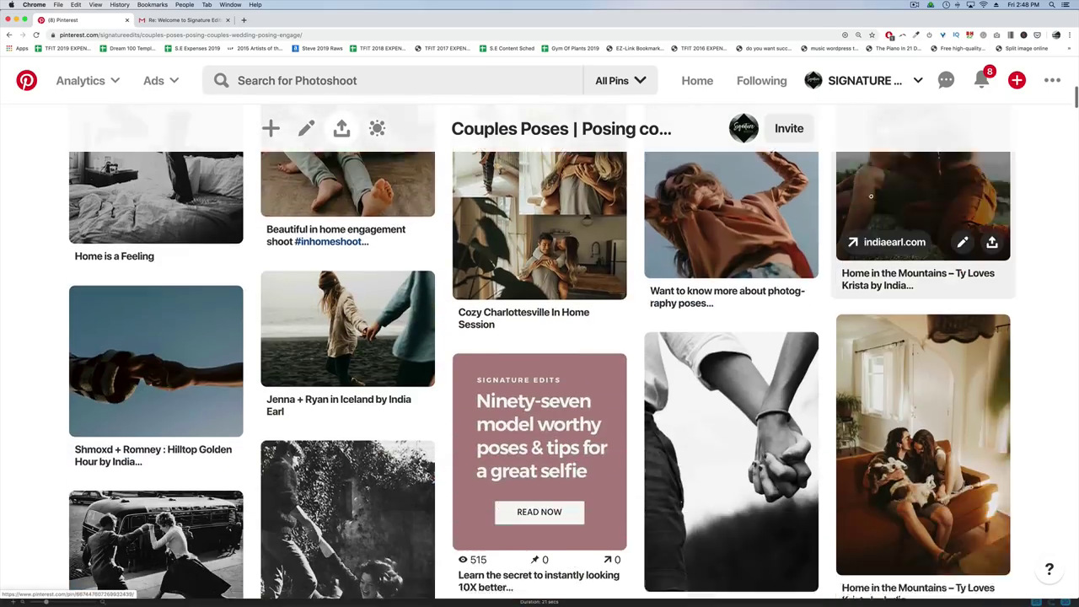
{"action": "scroll", "coordinate": [632, 362], "scroll_direction": "down", "scroll_amount": 10}
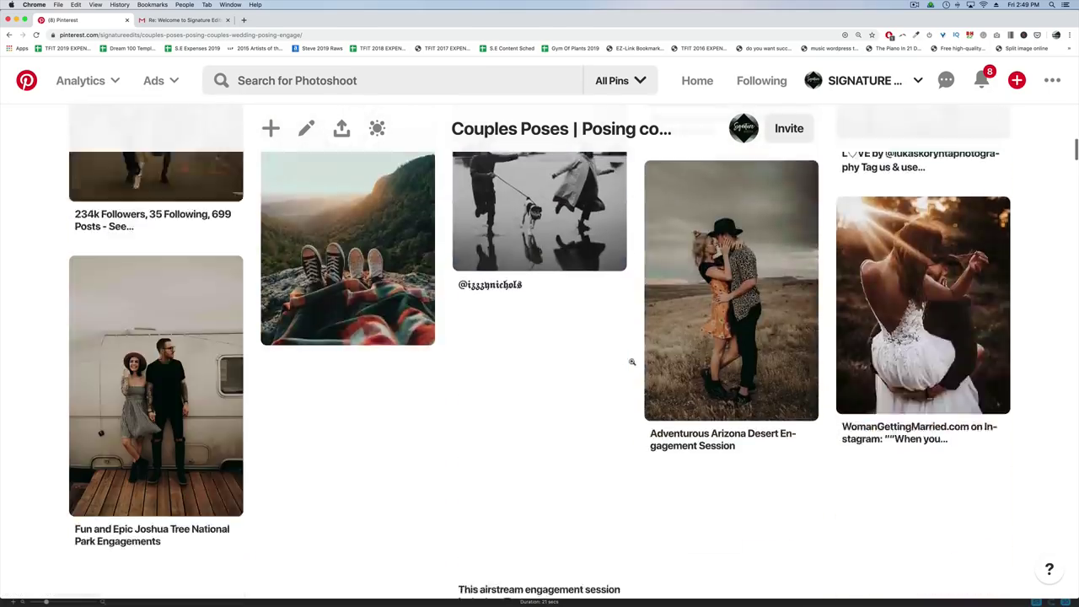
{"action": "scroll", "coordinate": [785, 331], "scroll_direction": "down", "scroll_amount": 4}
{"action": "scroll", "coordinate": [785, 331], "scroll_direction": "down", "scroll_amount": 6}
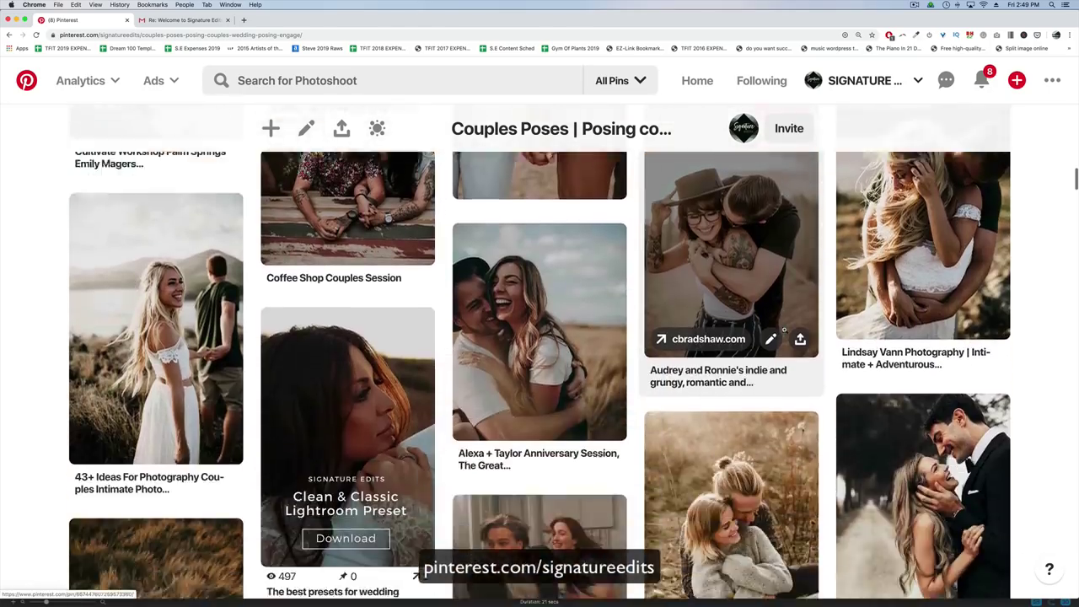
{"action": "scroll", "coordinate": [721, 365], "scroll_direction": "down", "scroll_amount": 2}
{"action": "scroll", "coordinate": [721, 365], "scroll_direction": "down", "scroll_amount": 3}
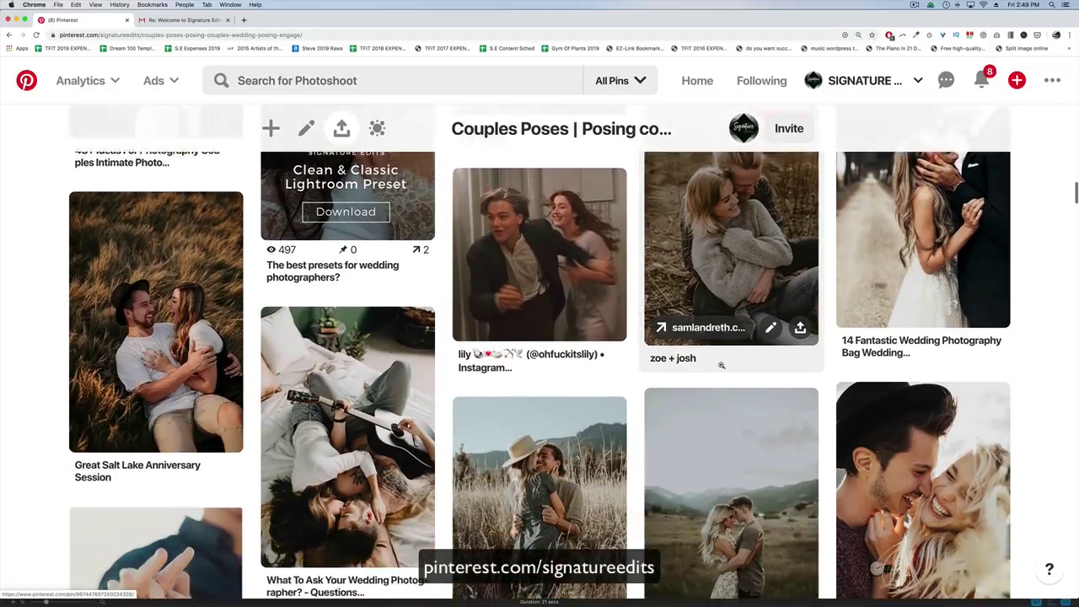
{"action": "scroll", "coordinate": [716, 353], "scroll_direction": "down", "scroll_amount": 4}
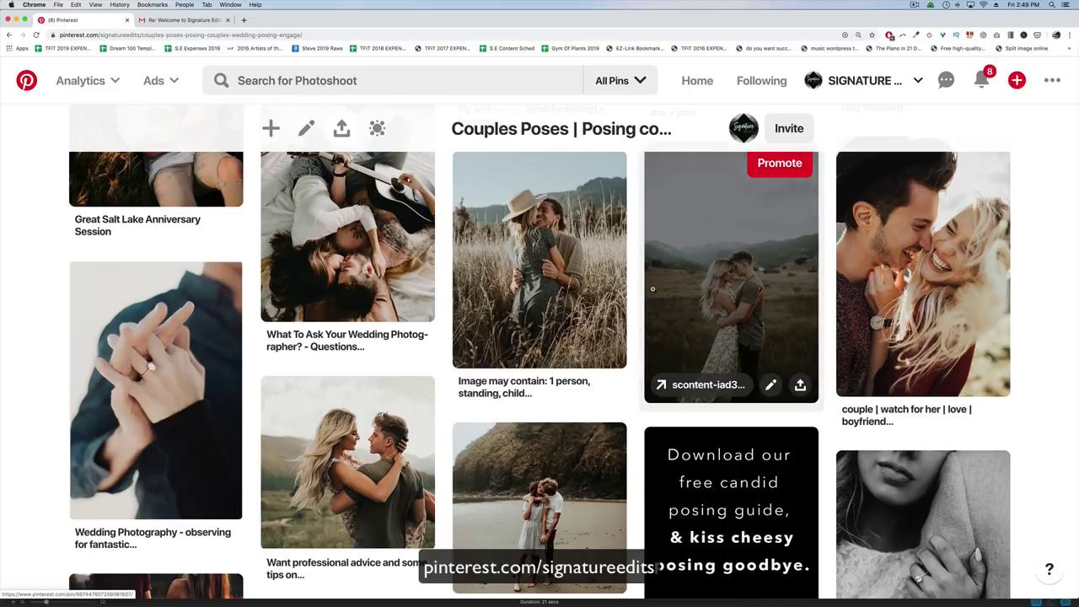
{"action": "scroll", "coordinate": [645, 287], "scroll_direction": "up", "scroll_amount": 4}
{"action": "scroll", "coordinate": [651, 289], "scroll_direction": "up", "scroll_amount": 8}
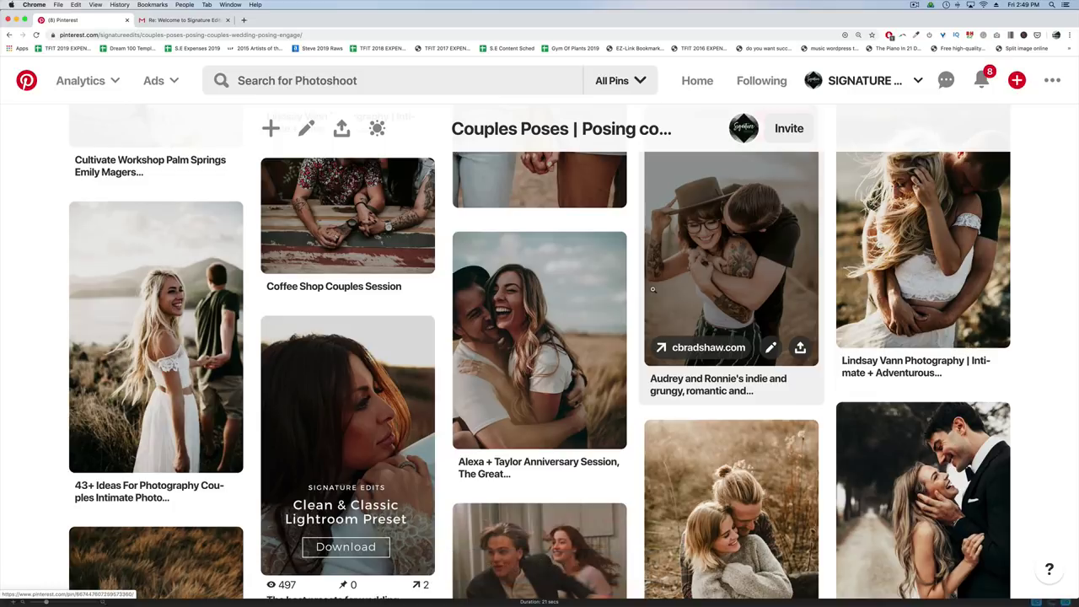
{"action": "scroll", "coordinate": [652, 289], "scroll_direction": "up", "scroll_amount": 3}
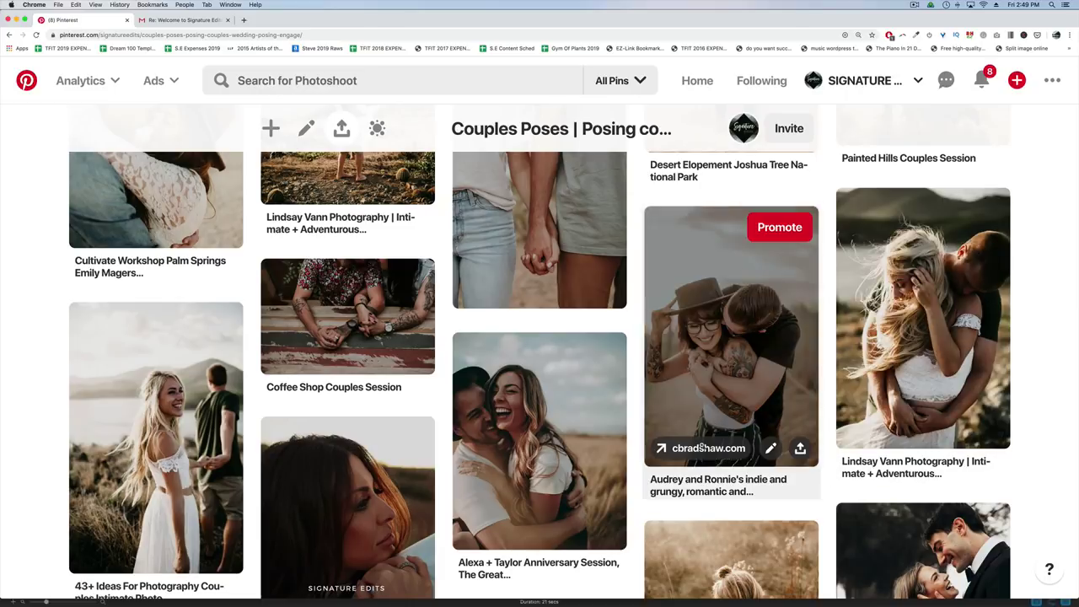
{"action": "scroll", "coordinate": [862, 239], "scroll_direction": "up", "scroll_amount": 7}
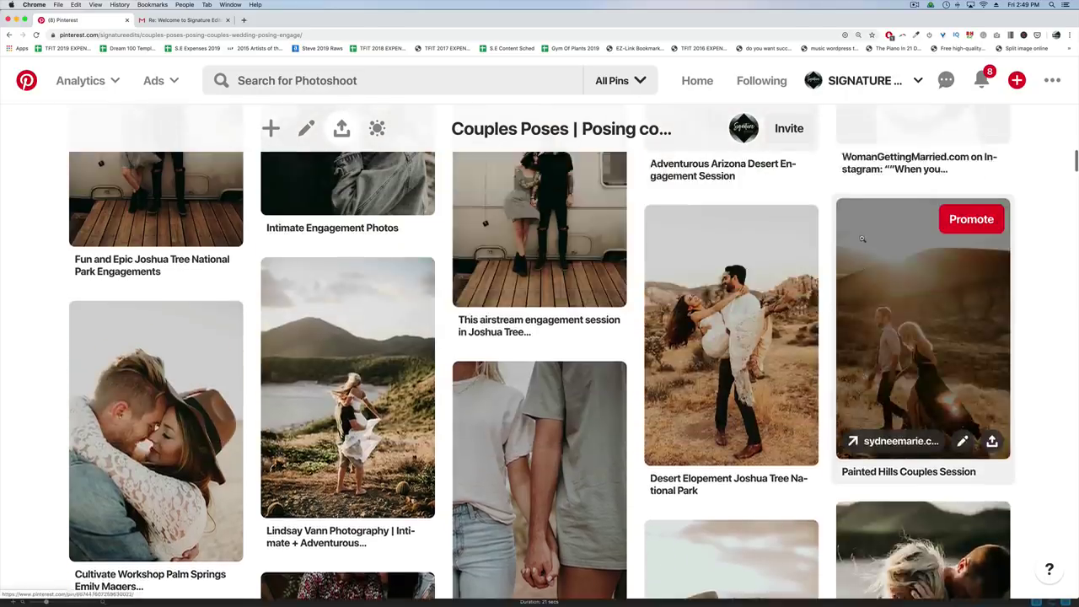
Compare how the lighting affects skin tones in the photos further down the Couples Poses board.
{"action": "scroll", "coordinate": [862, 239], "scroll_direction": "down", "scroll_amount": 7}
{"action": "scroll", "coordinate": [862, 239], "scroll_direction": "down", "scroll_amount": 5}
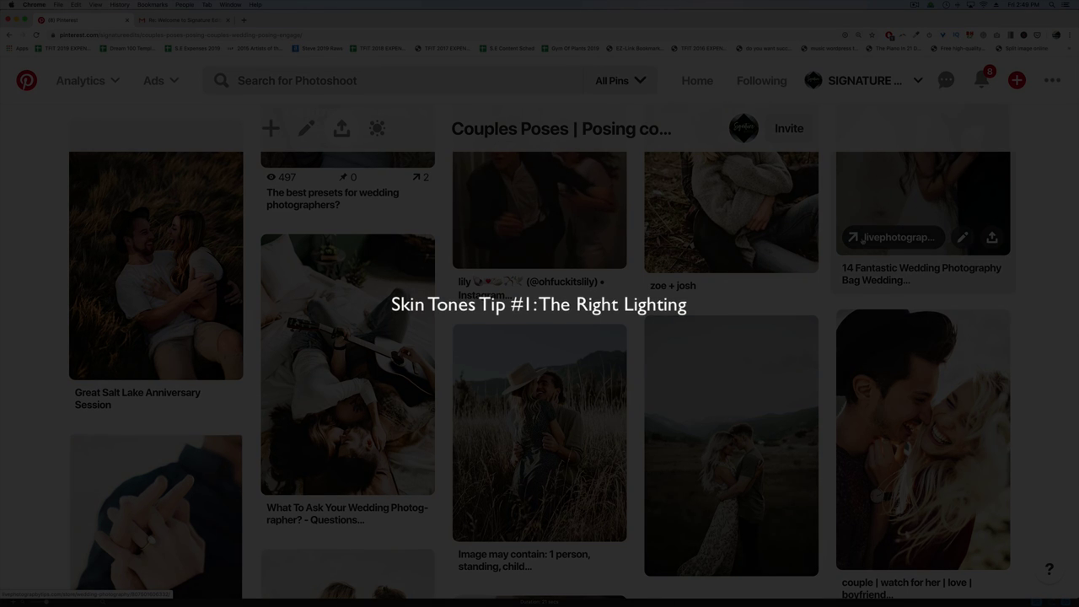
{"action": "scroll", "coordinate": [862, 239], "scroll_direction": "down", "scroll_amount": 8}
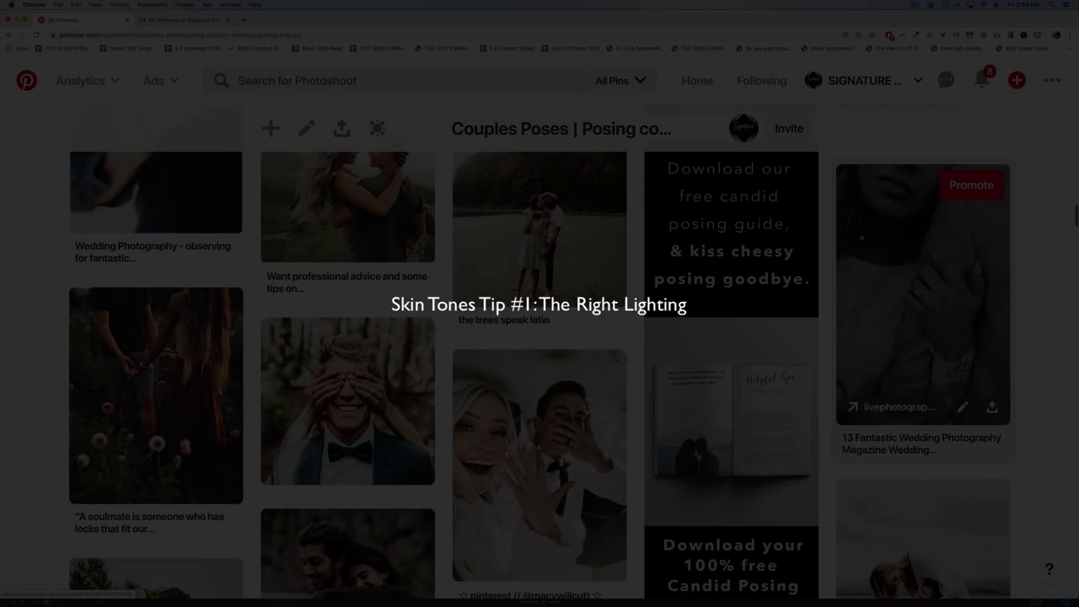
{"action": "scroll", "coordinate": [862, 239], "scroll_direction": "down", "scroll_amount": 5}
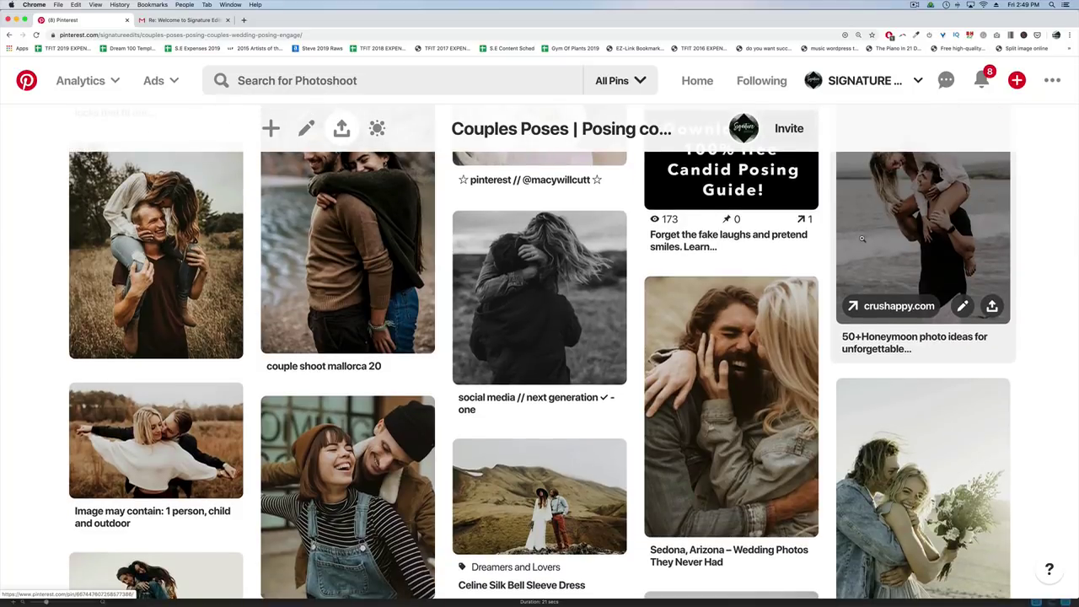
{"action": "scroll", "coordinate": [862, 239], "scroll_direction": "down", "scroll_amount": 1}
{"action": "scroll", "coordinate": [862, 238], "scroll_direction": "down", "scroll_amount": 3}
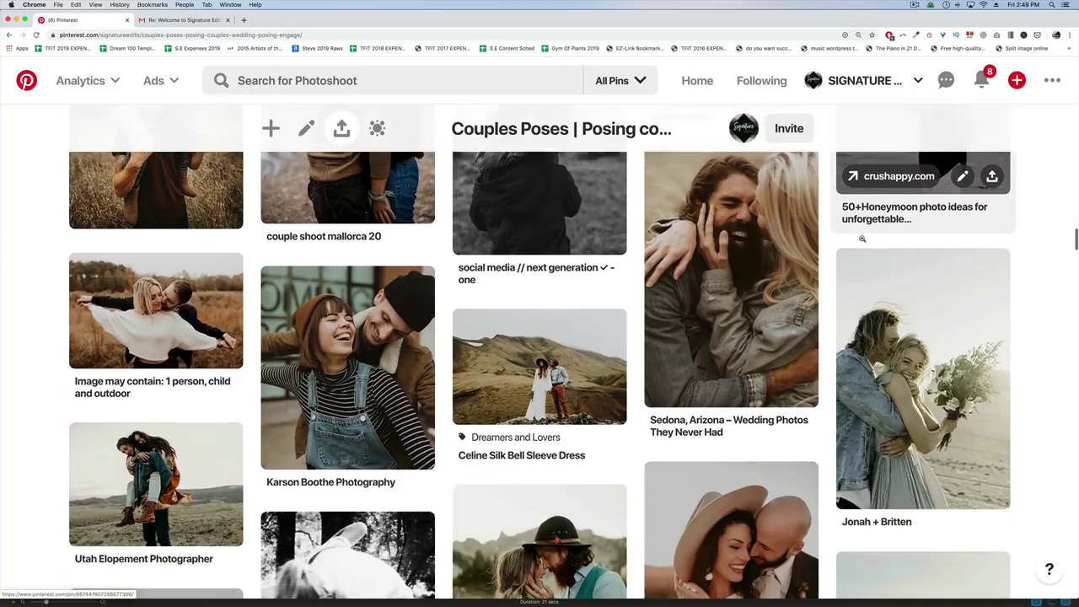
{"action": "scroll", "coordinate": [862, 239], "scroll_direction": "down", "scroll_amount": 2}
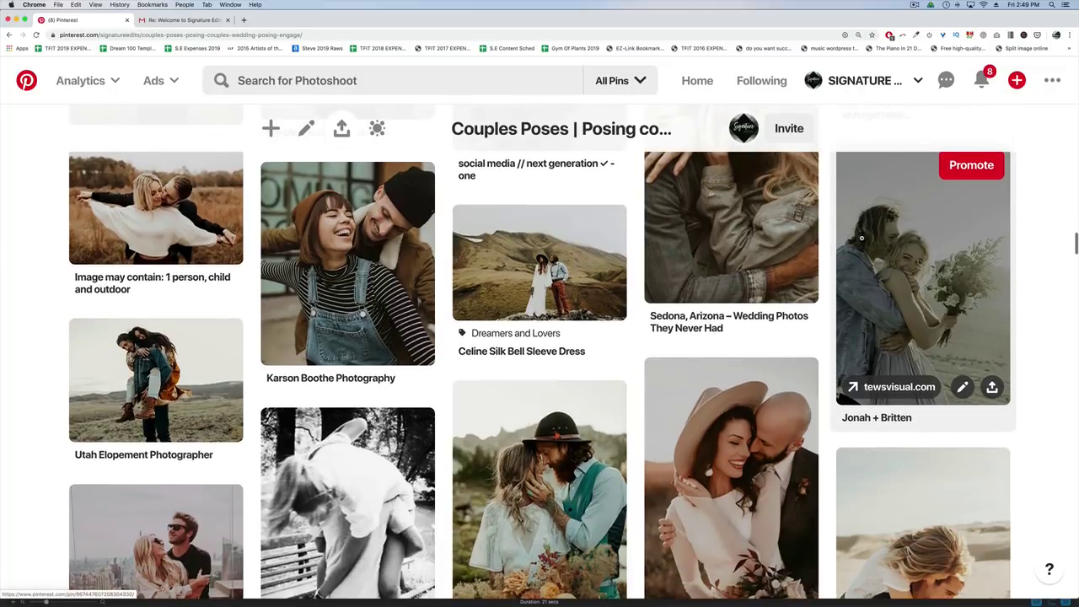
{"action": "scroll", "coordinate": [862, 239], "scroll_direction": "down", "scroll_amount": 2}
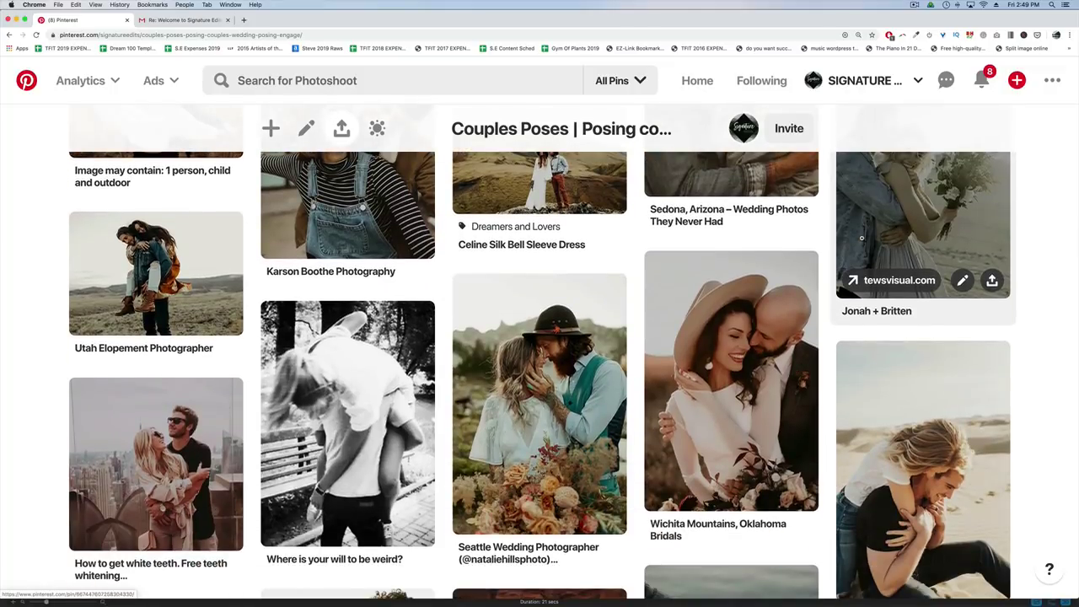
{"action": "scroll", "coordinate": [862, 239], "scroll_direction": "down", "scroll_amount": 2}
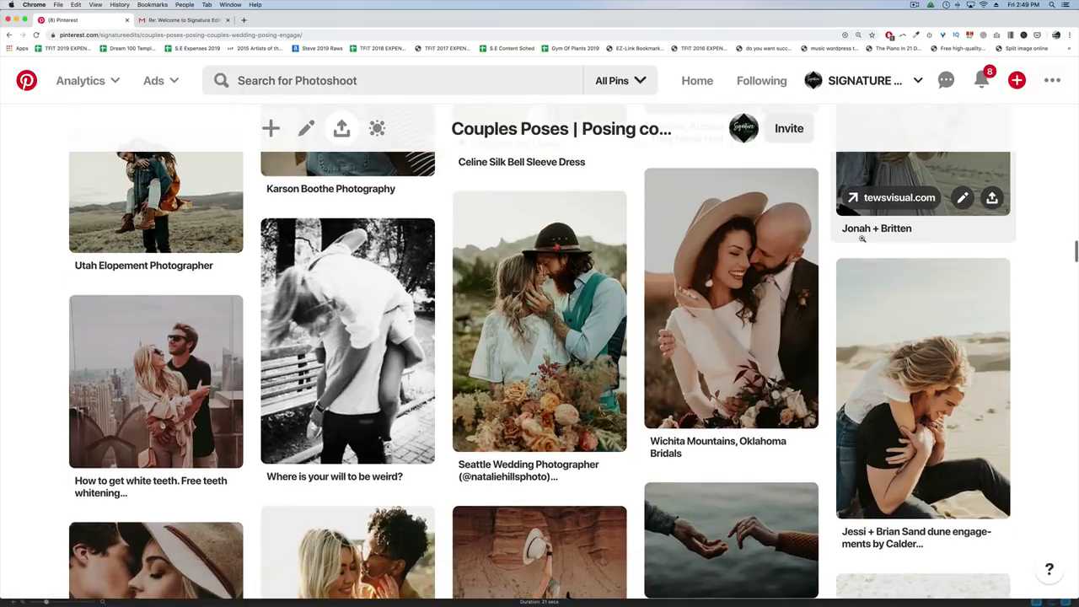
{"action": "scroll", "coordinate": [862, 239], "scroll_direction": "down", "scroll_amount": 2}
{"action": "scroll", "coordinate": [887, 281], "scroll_direction": "down", "scroll_amount": 3}
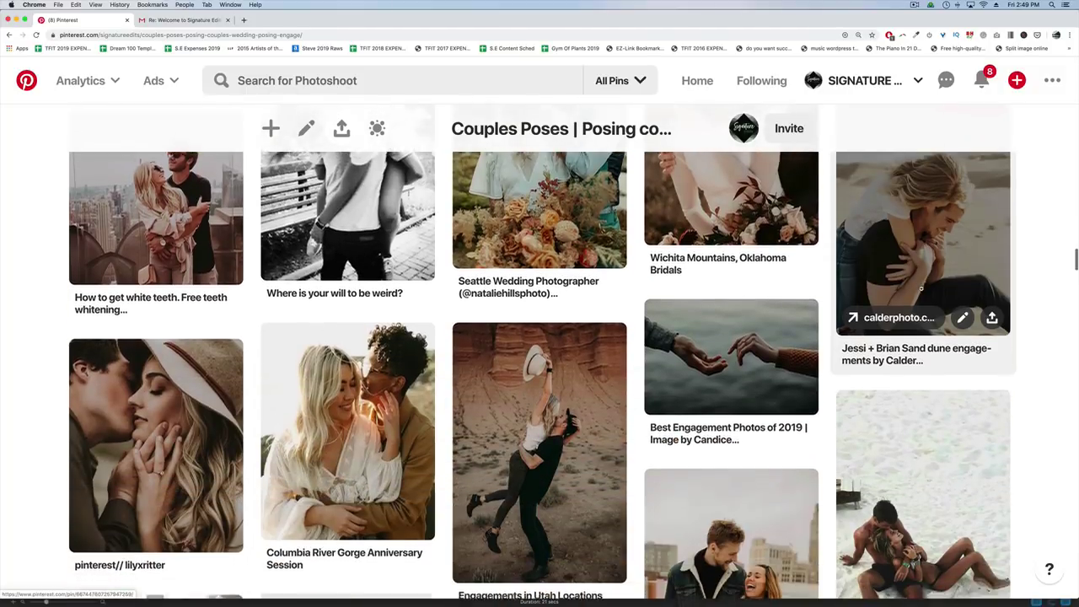
{"action": "scroll", "coordinate": [185, 399], "scroll_direction": "down", "scroll_amount": 2}
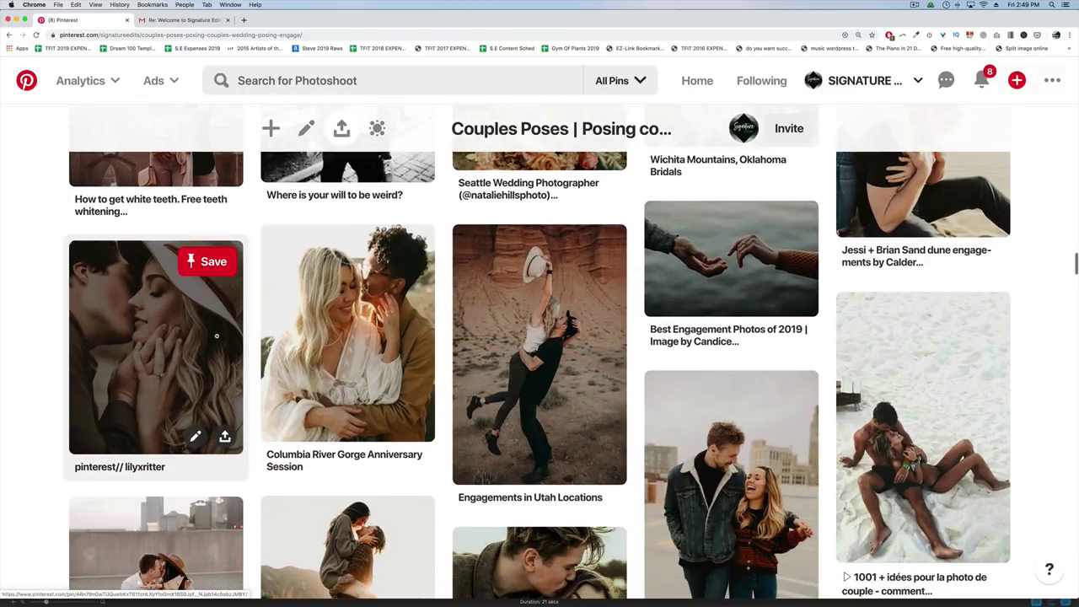
{"action": "scroll", "coordinate": [186, 361], "scroll_direction": "down", "scroll_amount": 1}
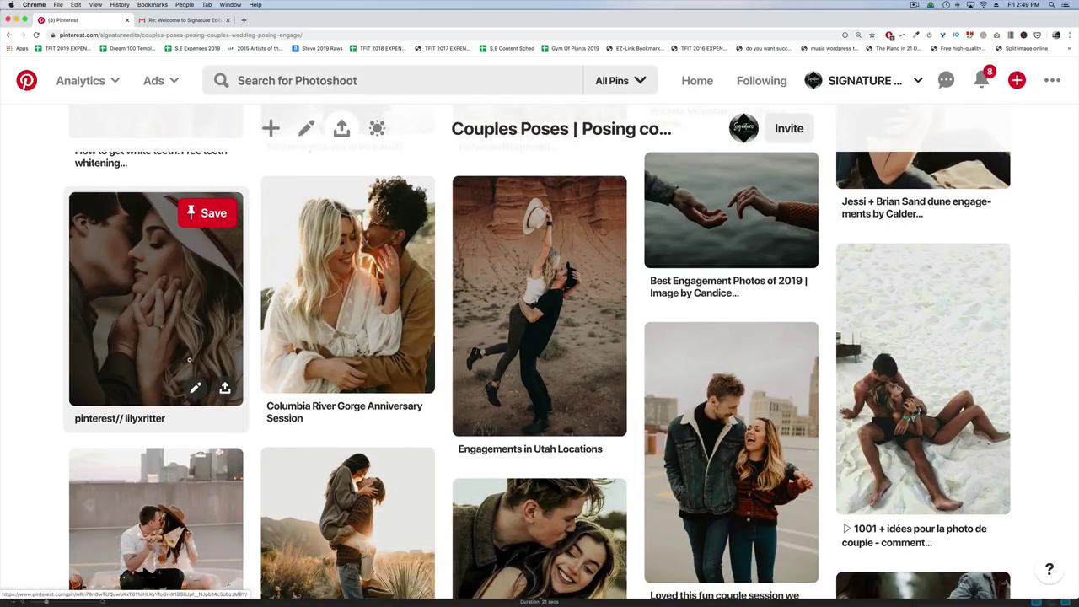
{"action": "scroll", "coordinate": [589, 269], "scroll_direction": "down", "scroll_amount": 1}
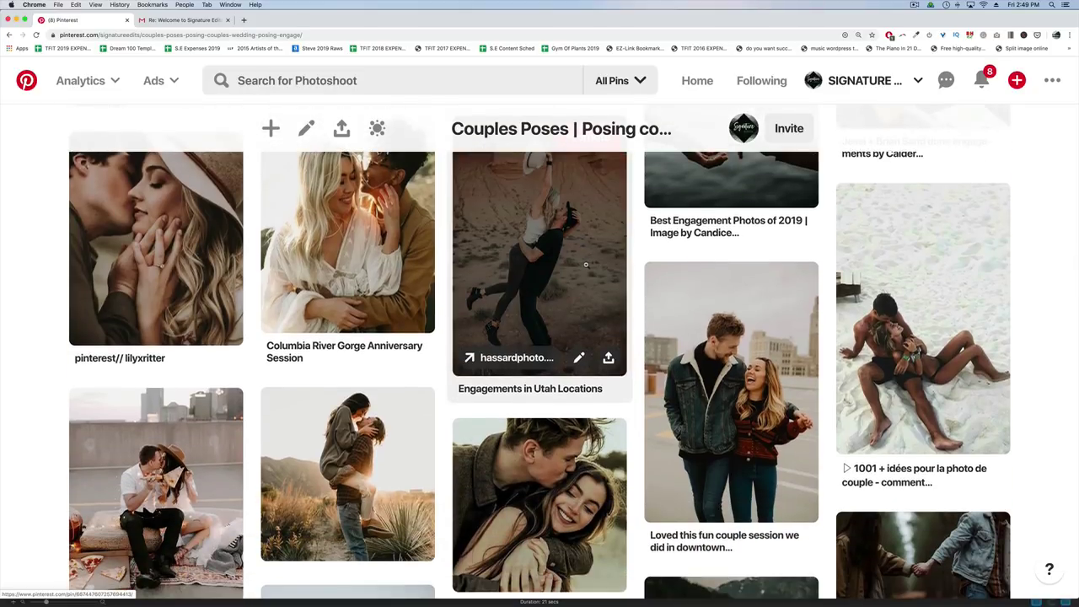
{"action": "scroll", "coordinate": [405, 422], "scroll_direction": "down", "scroll_amount": 3}
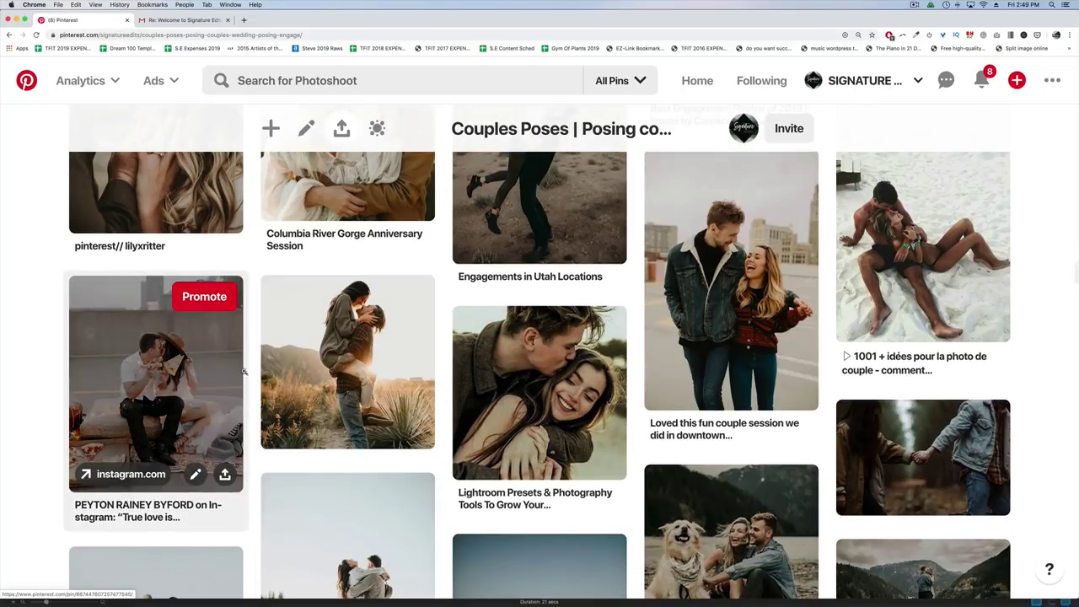
{"action": "scroll", "coordinate": [441, 451], "scroll_direction": "down", "scroll_amount": 2}
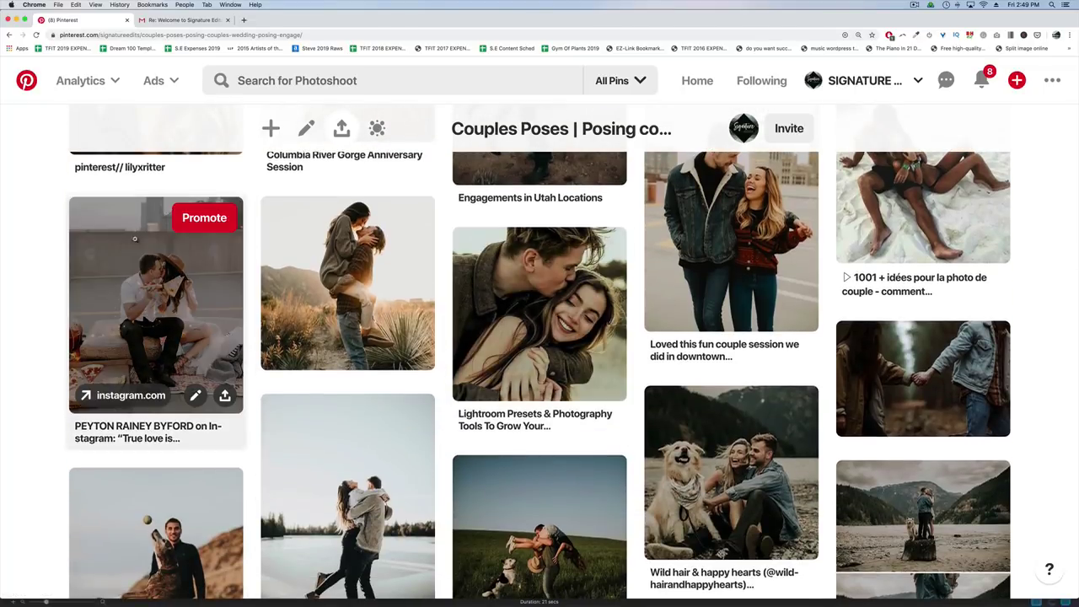
Open the pin of the kissing couple holding pizza slices, inspect it up close, and close it.
{"action": "left_click", "coordinate": [178, 301]}
{"action": "scroll", "coordinate": [528, 277], "scroll_direction": "up", "scroll_amount": 10}
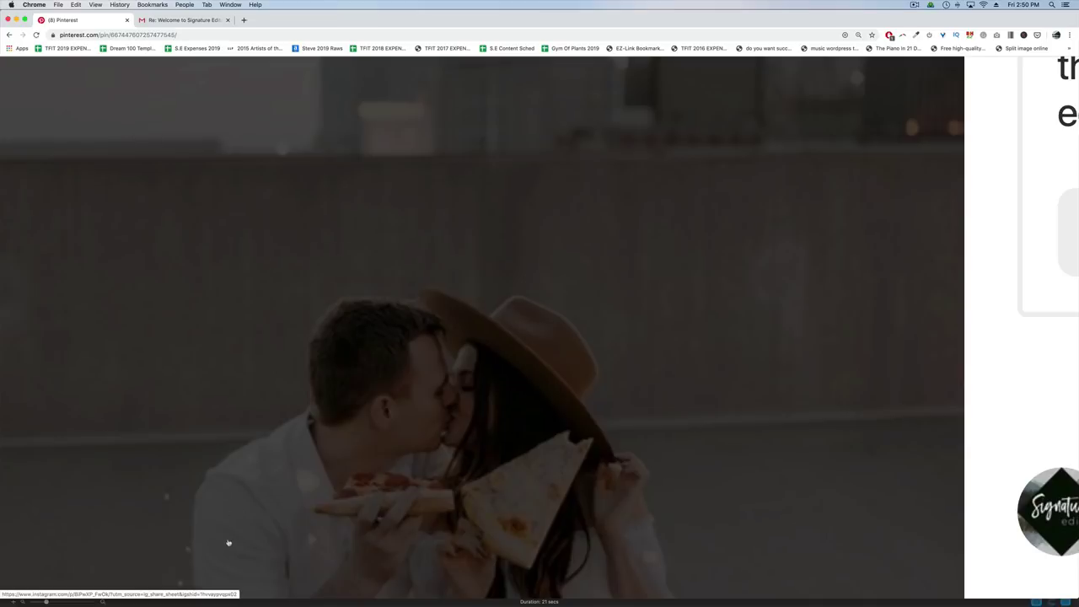
{"action": "scroll", "coordinate": [228, 543], "scroll_direction": "down", "scroll_amount": 5}
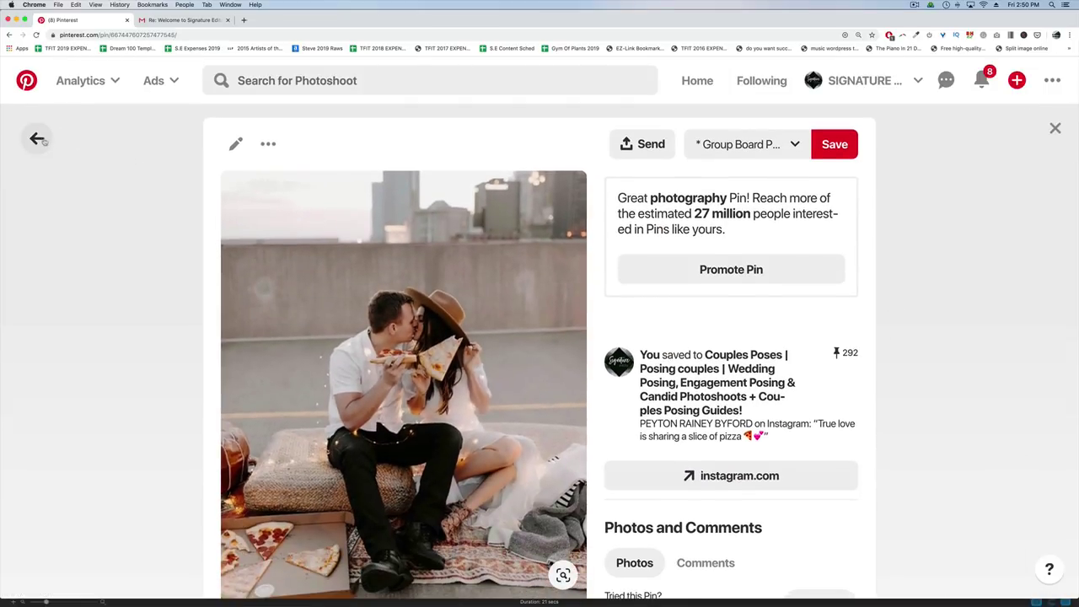
{"action": "left_click", "coordinate": [1055, 128]}
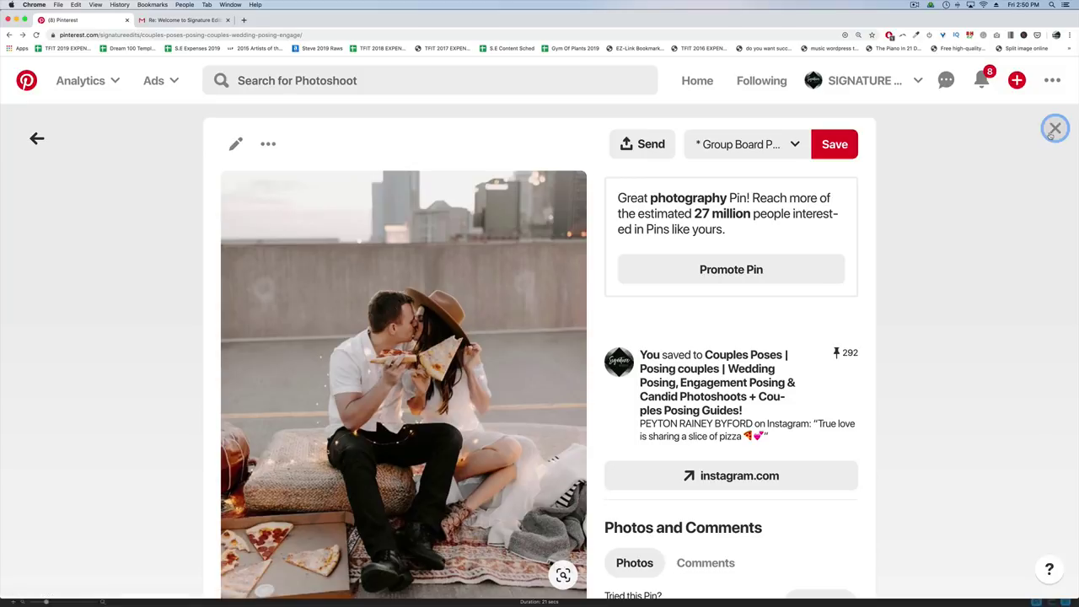
Look through more outdoor couples photos on the board, starting below the pizza picnic pin.
{"action": "scroll", "coordinate": [663, 361], "scroll_direction": "down", "scroll_amount": 3}
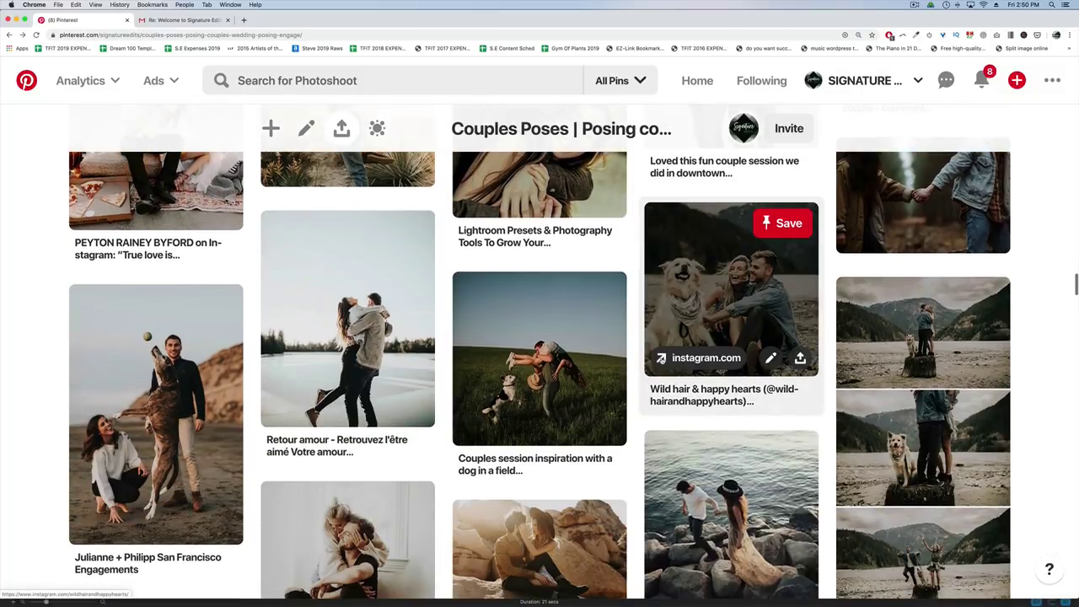
{"action": "scroll", "coordinate": [730, 362], "scroll_direction": "down", "scroll_amount": 2}
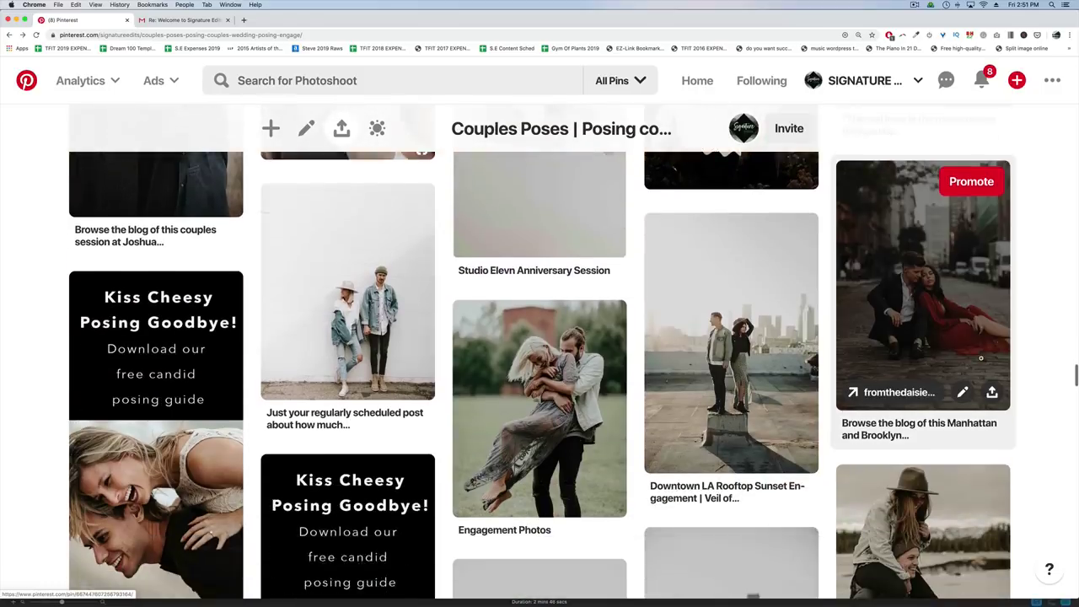
Open the Downtown LA Rooftop Sunset Engagement pin, inspect the full photo's lighting, and close it.
{"action": "scroll", "coordinate": [751, 220], "scroll_direction": "down", "scroll_amount": 2}
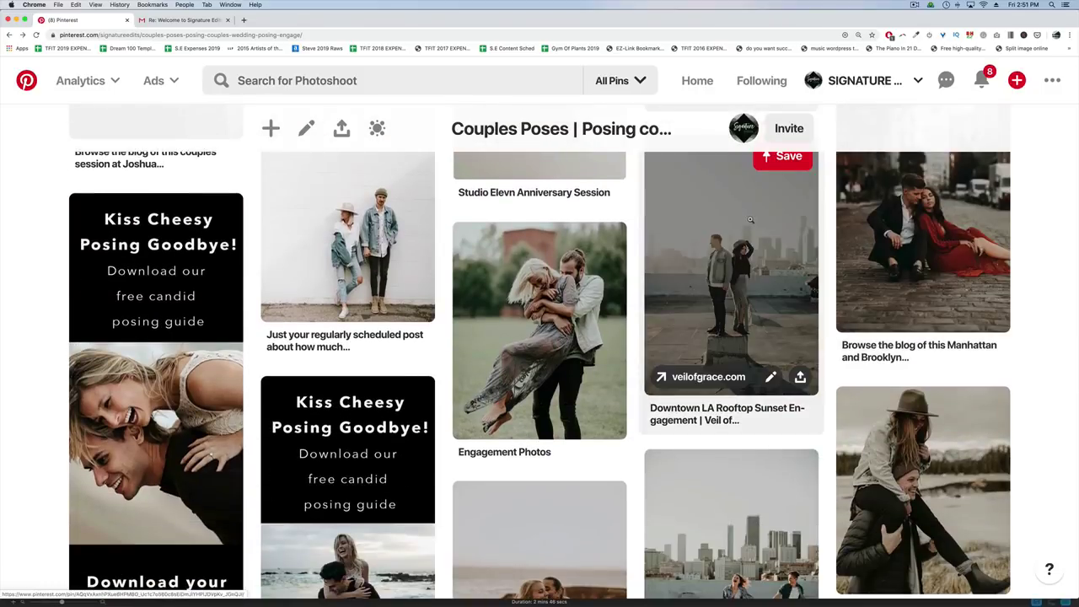
{"action": "left_click", "coordinate": [751, 220]}
{"action": "scroll", "coordinate": [617, 479], "scroll_direction": "down", "scroll_amount": 3}
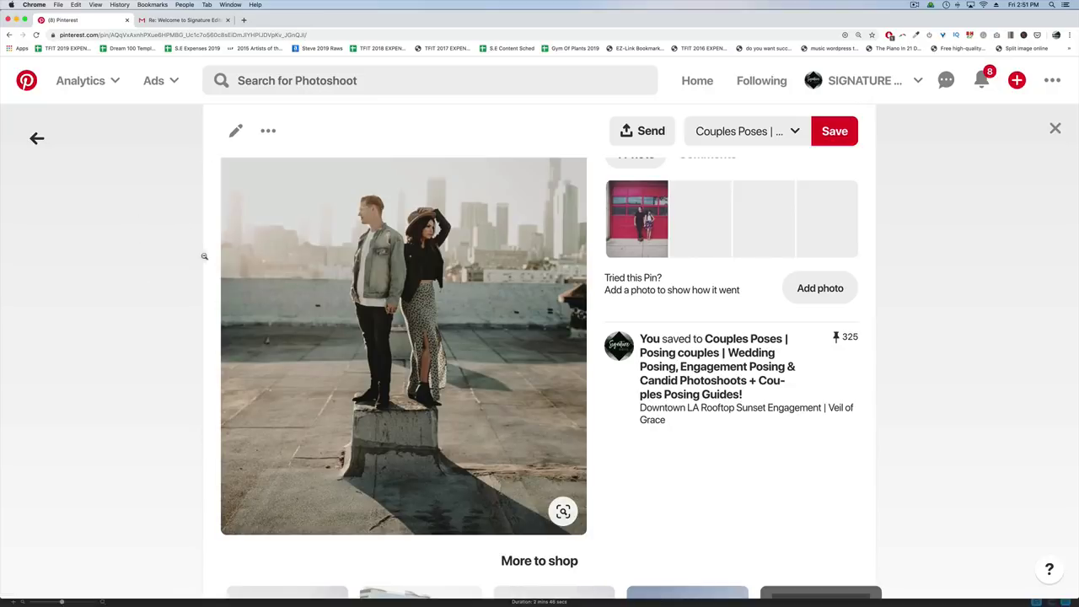
{"action": "left_click", "coordinate": [1055, 129]}
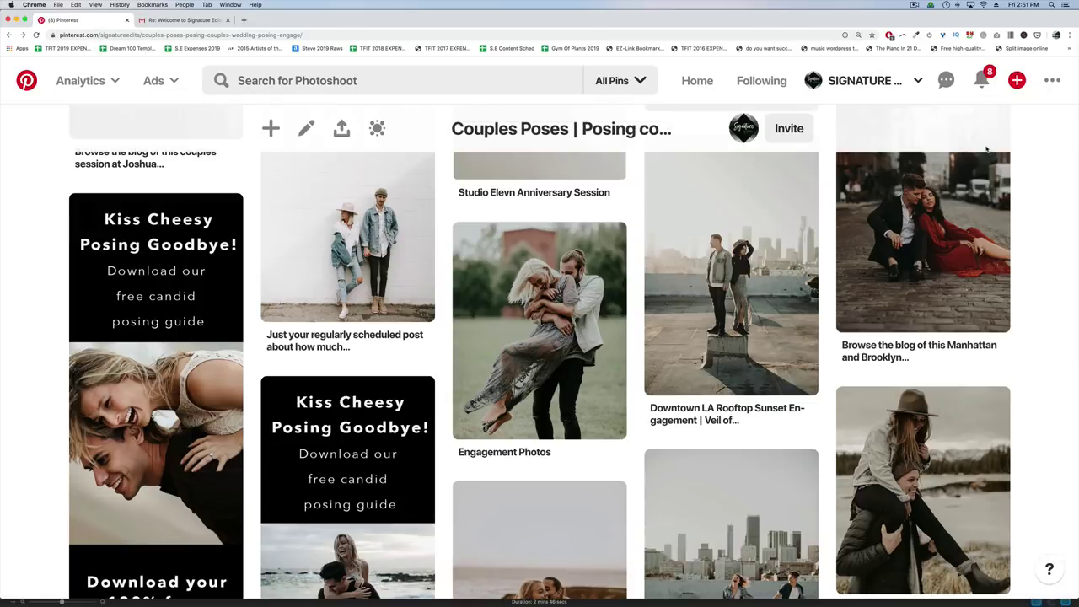
Review the lighting in the outdoor couples photos further up the board, above the rooftop pin.
{"action": "scroll", "coordinate": [743, 300], "scroll_direction": "up", "scroll_amount": 5}
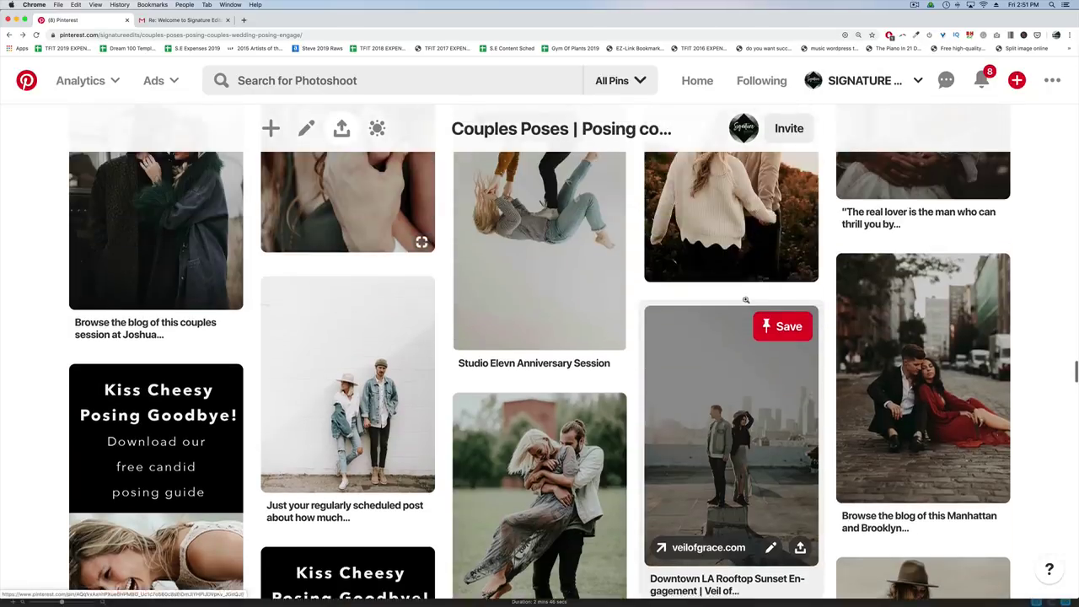
{"action": "scroll", "coordinate": [746, 300], "scroll_direction": "up", "scroll_amount": 10}
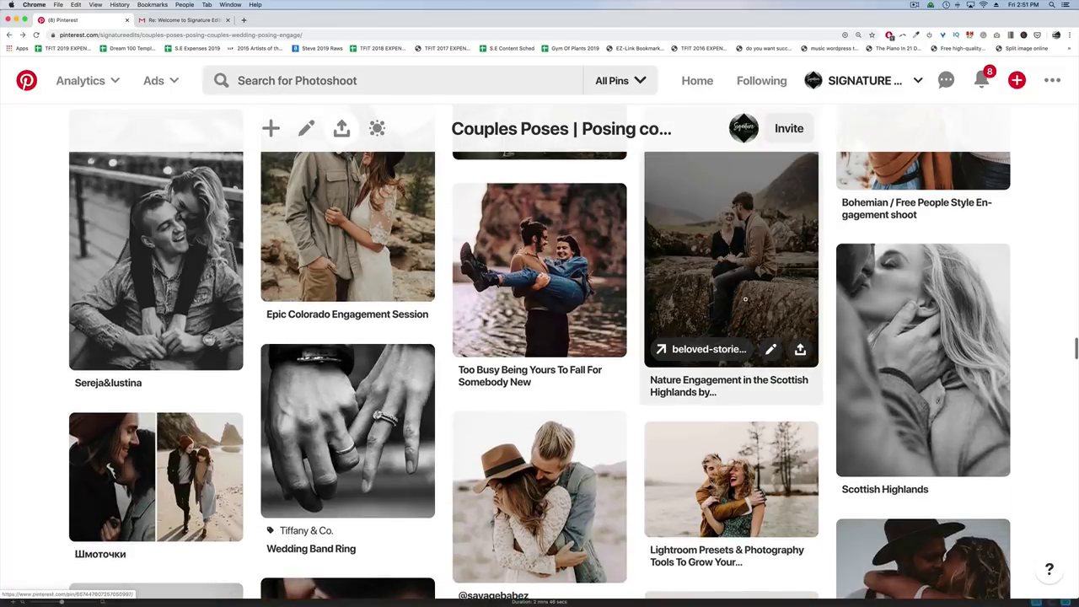
{"action": "scroll", "coordinate": [745, 300], "scroll_direction": "up", "scroll_amount": 5}
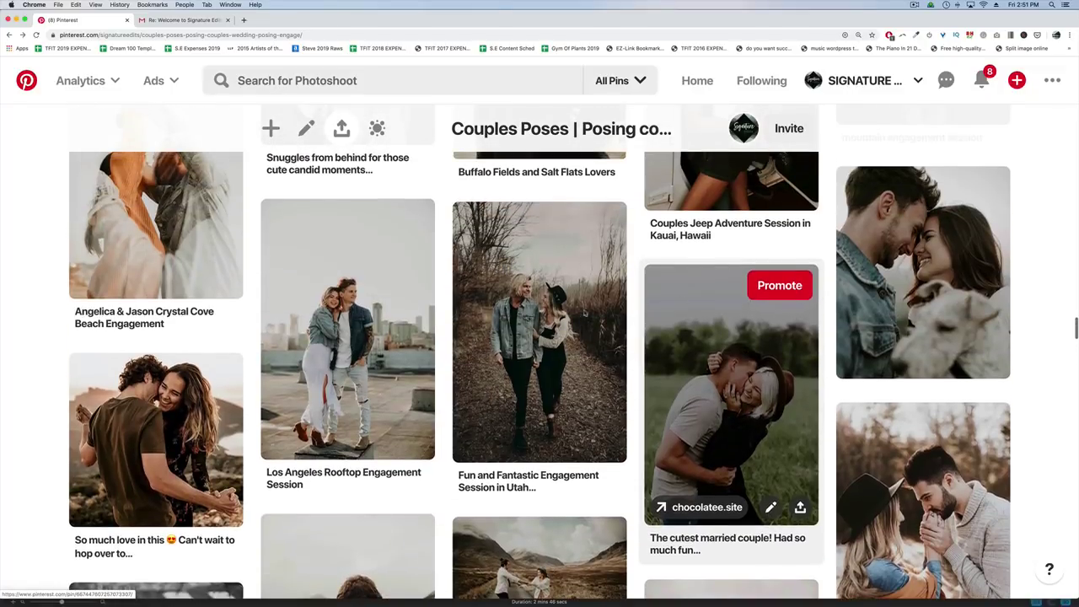
{"action": "scroll", "coordinate": [632, 495], "scroll_direction": "up", "scroll_amount": 2}
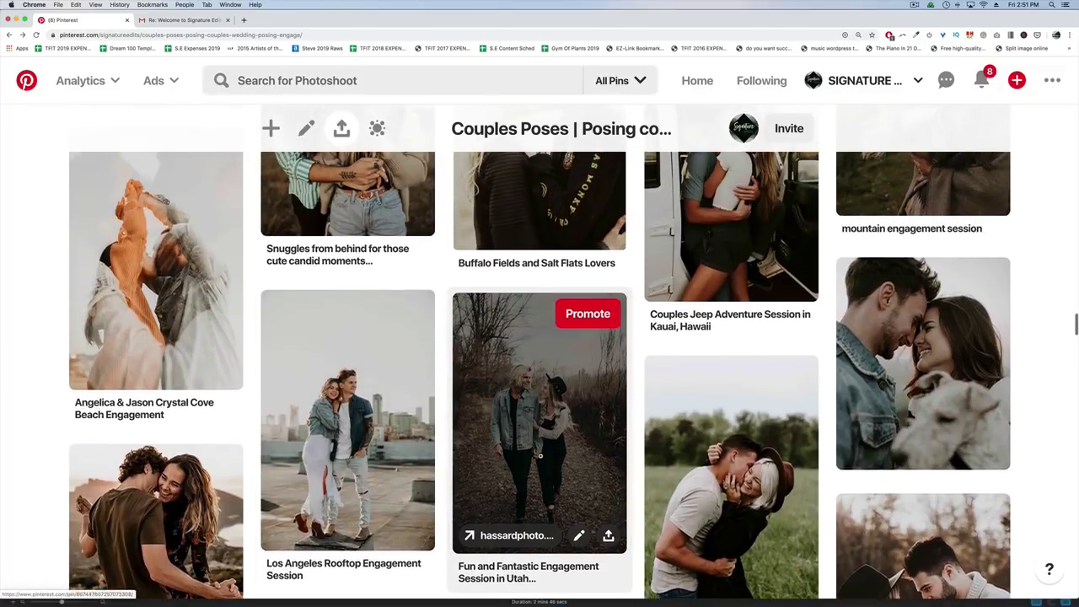
{"action": "scroll", "coordinate": [556, 463], "scroll_direction": "up", "scroll_amount": 5}
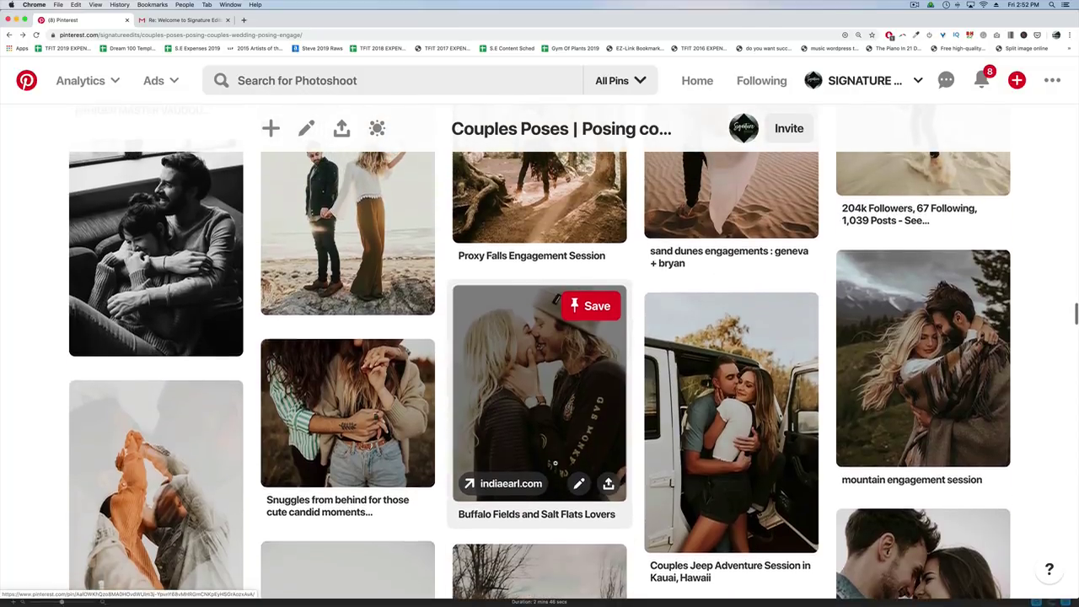
{"action": "scroll", "coordinate": [556, 463], "scroll_direction": "up", "scroll_amount": 1}
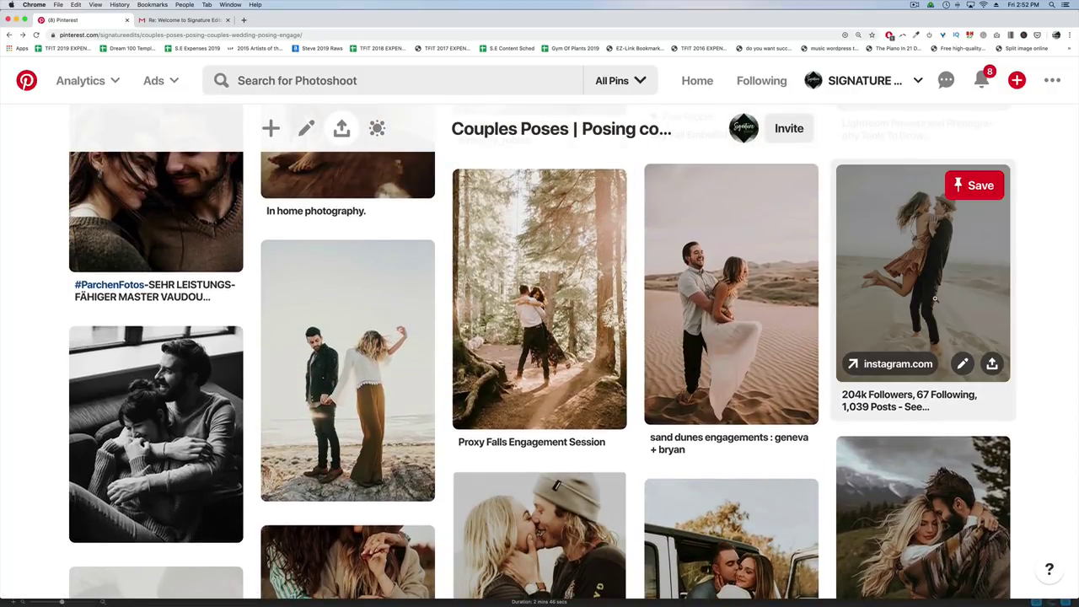
Open the San Francisco Engagements pin of the beach couple with the jumping dog, inspect it, and close it.
{"action": "scroll", "coordinate": [934, 299], "scroll_direction": "up", "scroll_amount": 2}
{"action": "scroll", "coordinate": [934, 298], "scroll_direction": "up", "scroll_amount": 4}
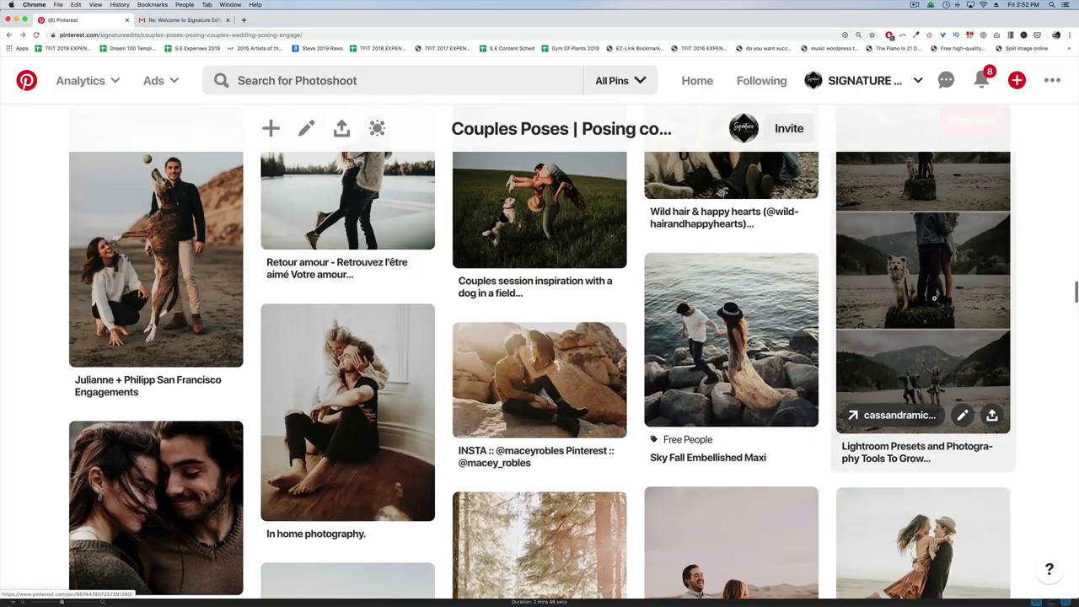
{"action": "left_click", "coordinate": [183, 247]}
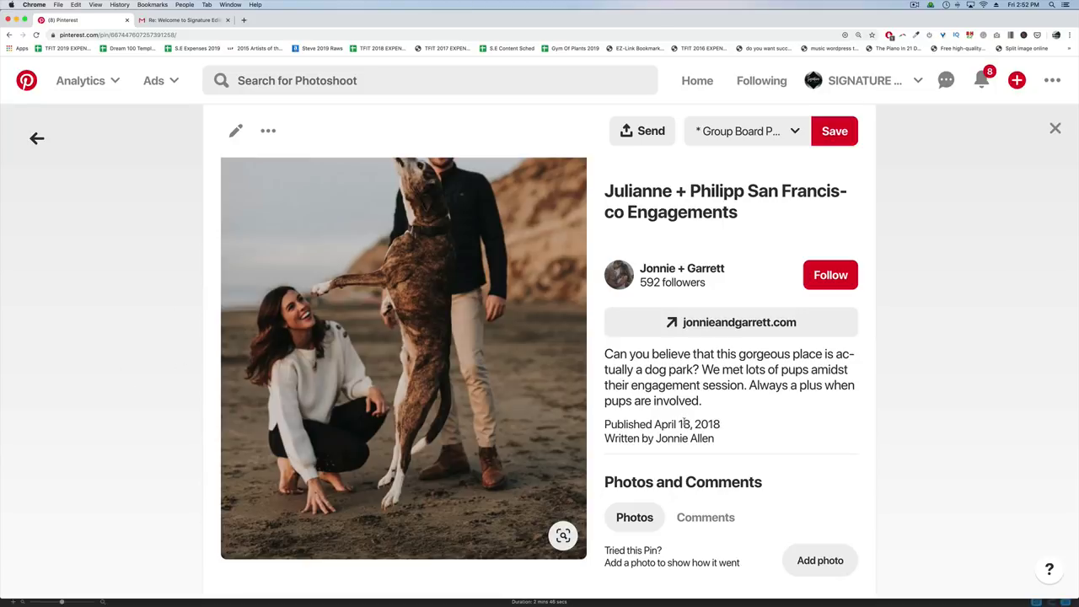
{"action": "left_click", "coordinate": [1055, 129]}
Find the Gorgeous Windswept Engagement Session at Joshua Tree pin further down the board, open it, inspect its lighting, and close it.
{"action": "scroll", "coordinate": [708, 388], "scroll_direction": "down", "scroll_amount": 10}
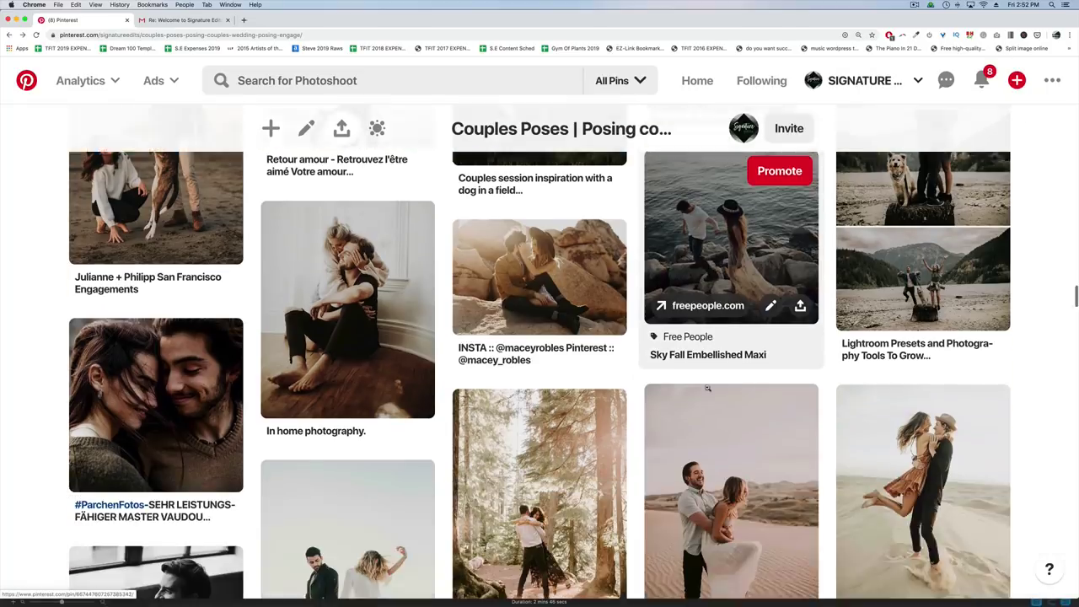
{"action": "scroll", "coordinate": [707, 388], "scroll_direction": "down", "scroll_amount": 10}
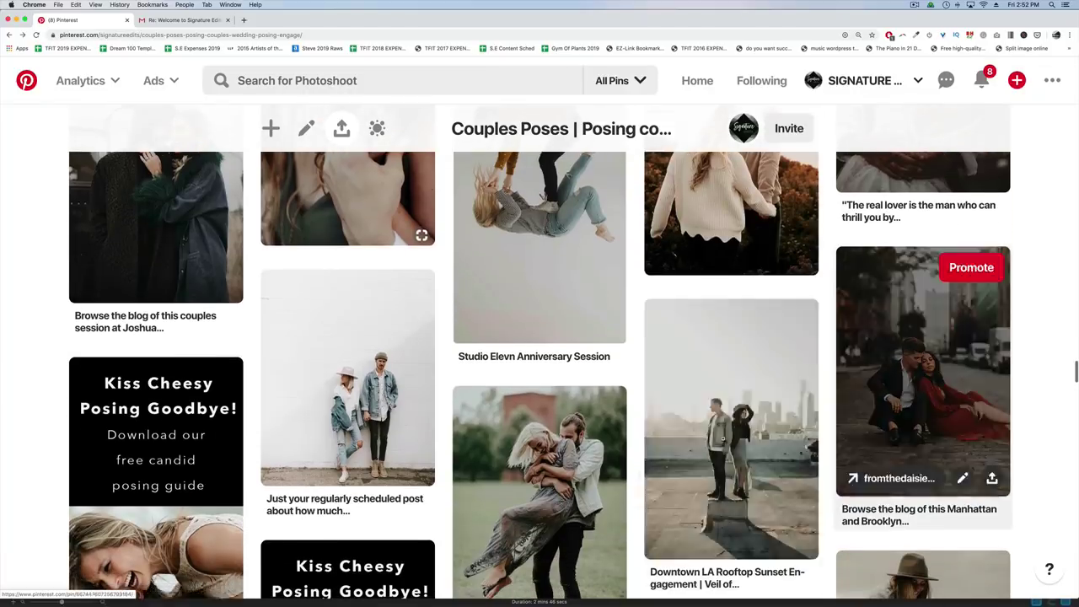
{"action": "scroll", "coordinate": [732, 403], "scroll_direction": "down", "scroll_amount": 10}
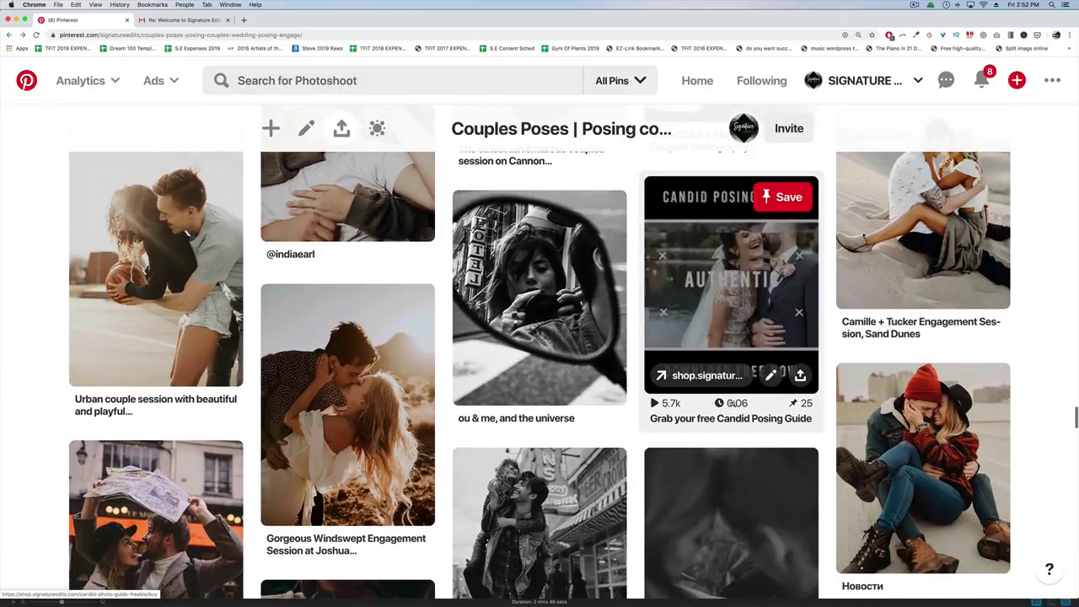
{"action": "scroll", "coordinate": [938, 424], "scroll_direction": "down", "scroll_amount": 2}
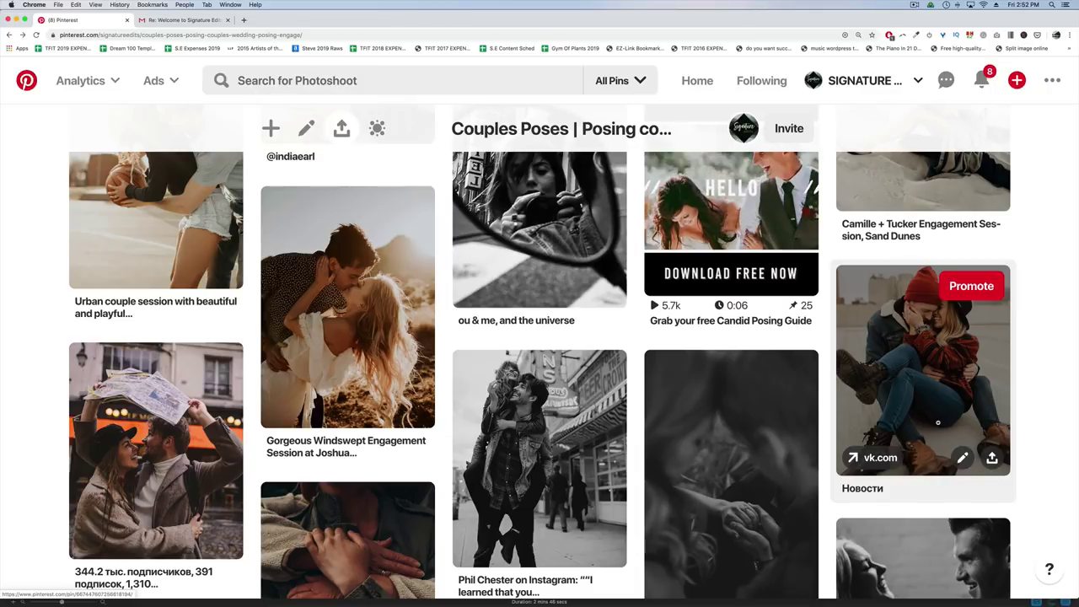
{"action": "scroll", "coordinate": [937, 423], "scroll_direction": "down", "scroll_amount": 2}
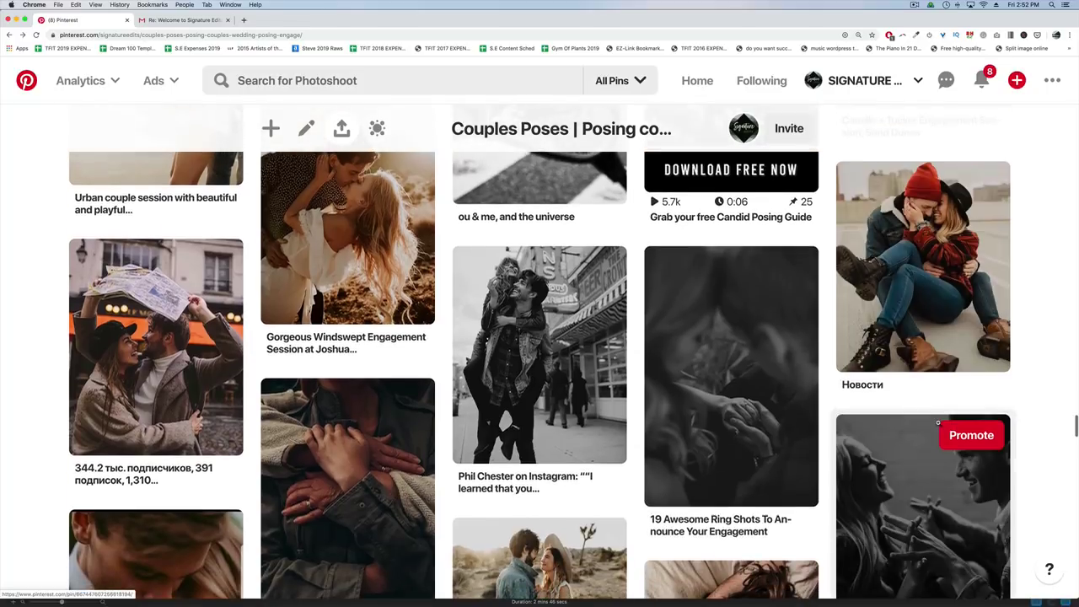
{"action": "left_click", "coordinate": [398, 228]}
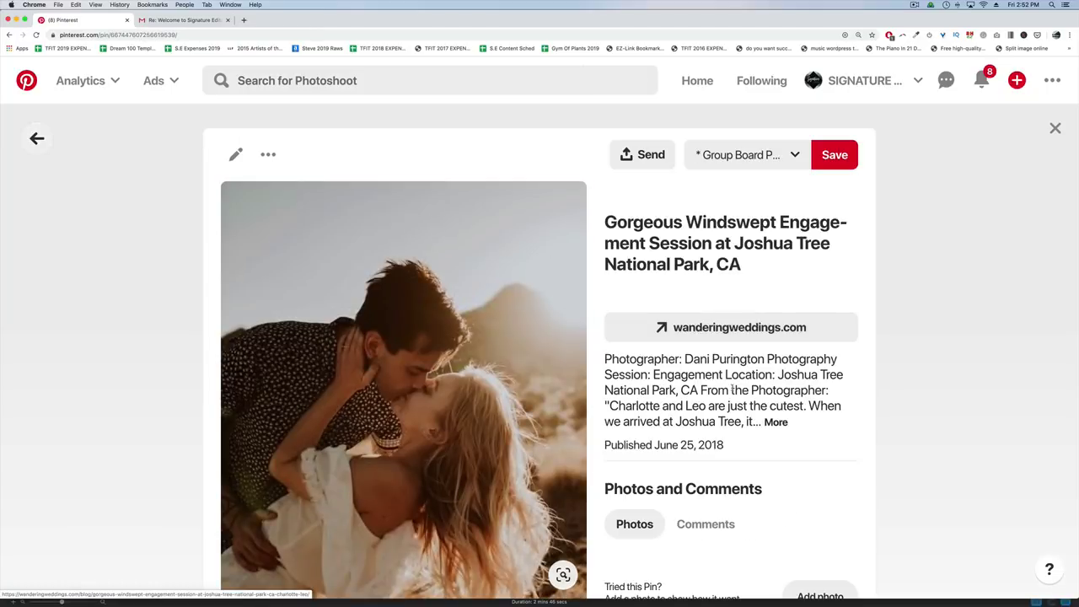
{"action": "scroll", "coordinate": [369, 398], "scroll_direction": "down", "scroll_amount": 1}
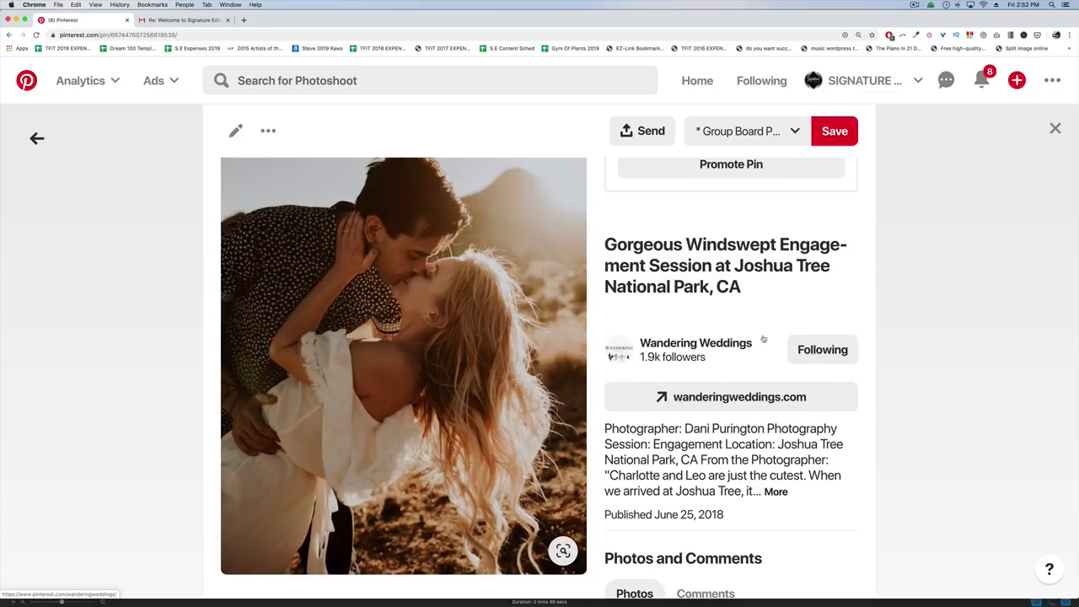
{"action": "left_click", "coordinate": [1055, 128]}
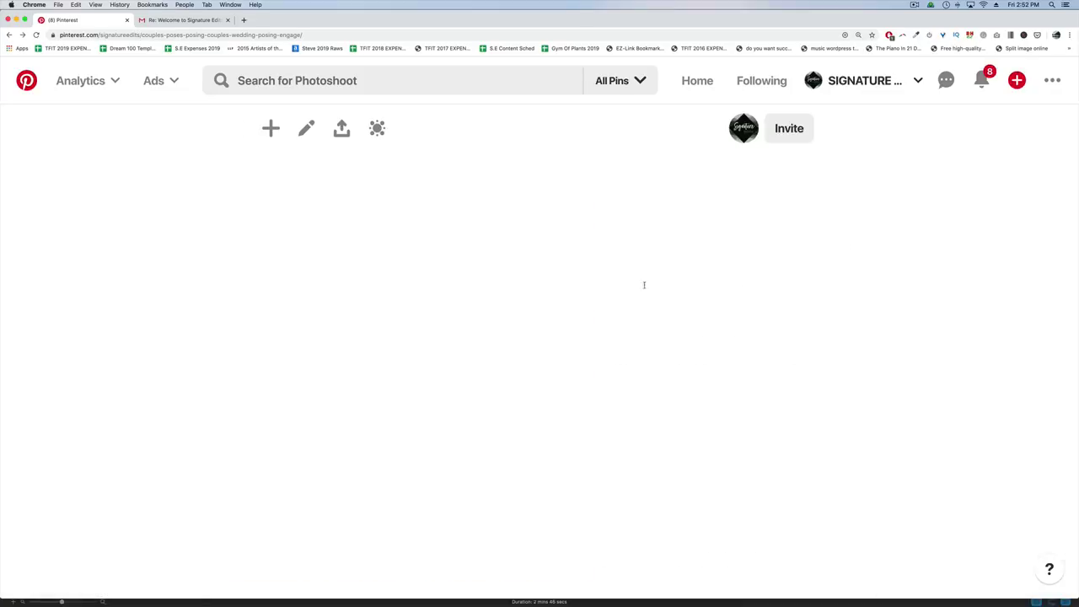
Compare skin tones and lighting in the couples photos from below the Joshua Tree pin to around the Desert Skateboard Engagement Session pin.
{"action": "scroll", "coordinate": [588, 449], "scroll_direction": "down", "scroll_amount": 3}
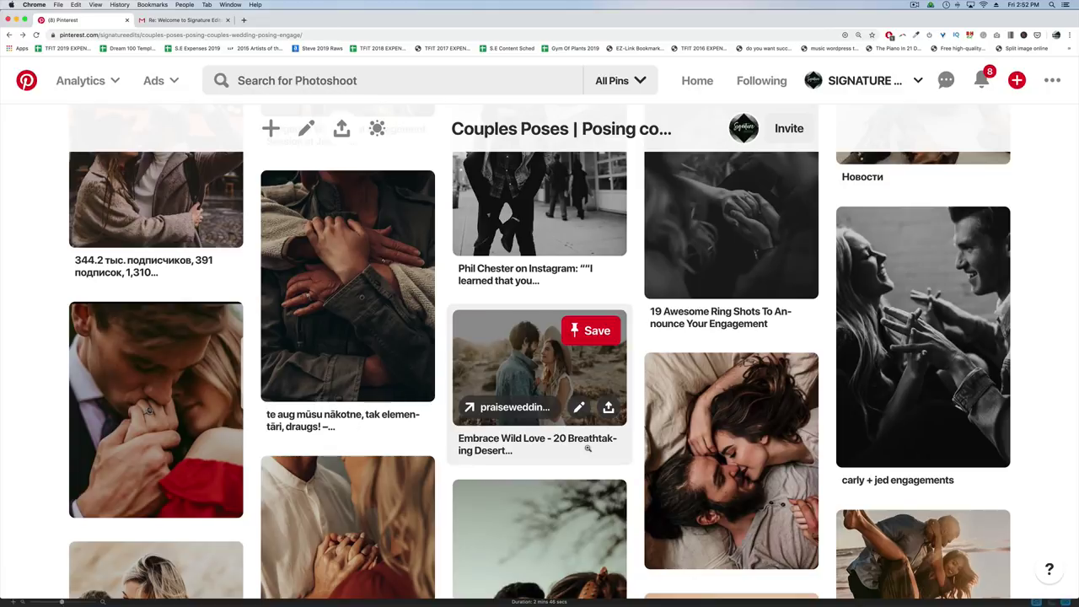
{"action": "scroll", "coordinate": [587, 448], "scroll_direction": "down", "scroll_amount": 2}
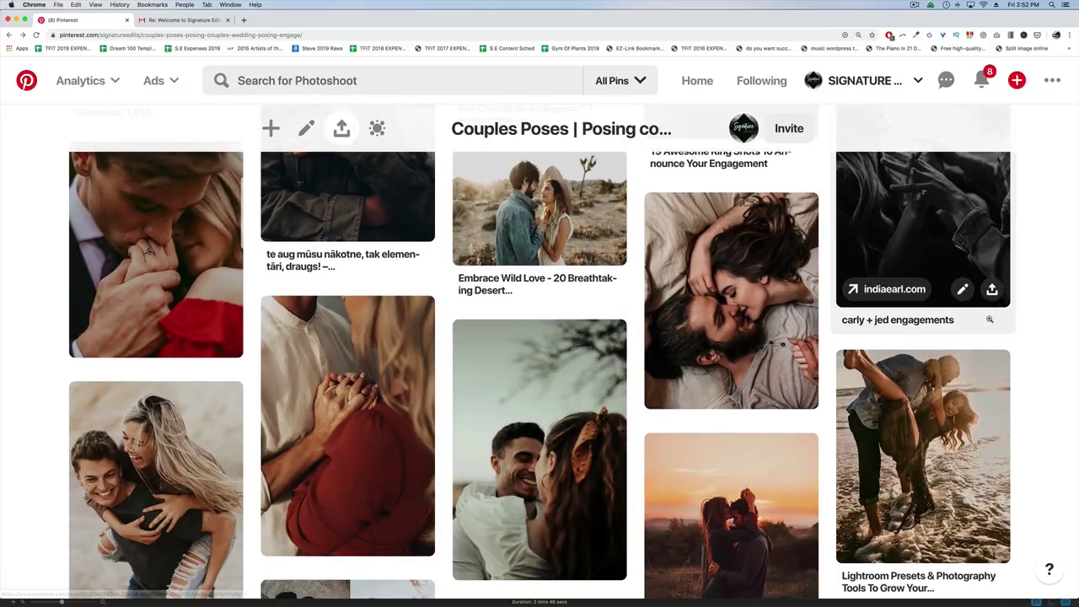
{"action": "scroll", "coordinate": [1020, 327], "scroll_direction": "down", "scroll_amount": 2}
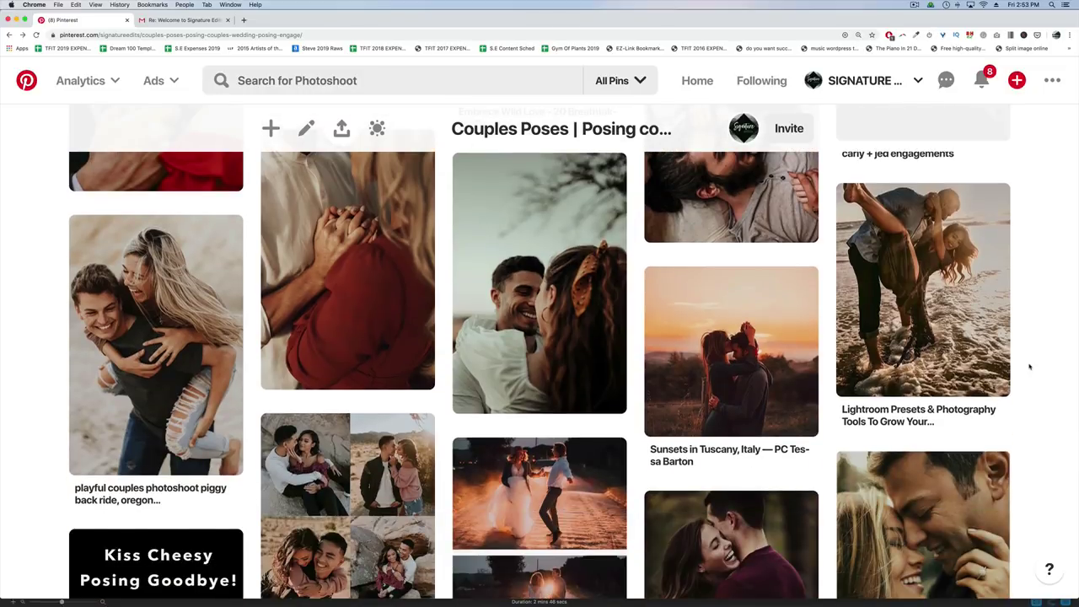
{"action": "scroll", "coordinate": [1029, 367], "scroll_direction": "down", "scroll_amount": 5}
{"action": "scroll", "coordinate": [1030, 367], "scroll_direction": "down", "scroll_amount": 1}
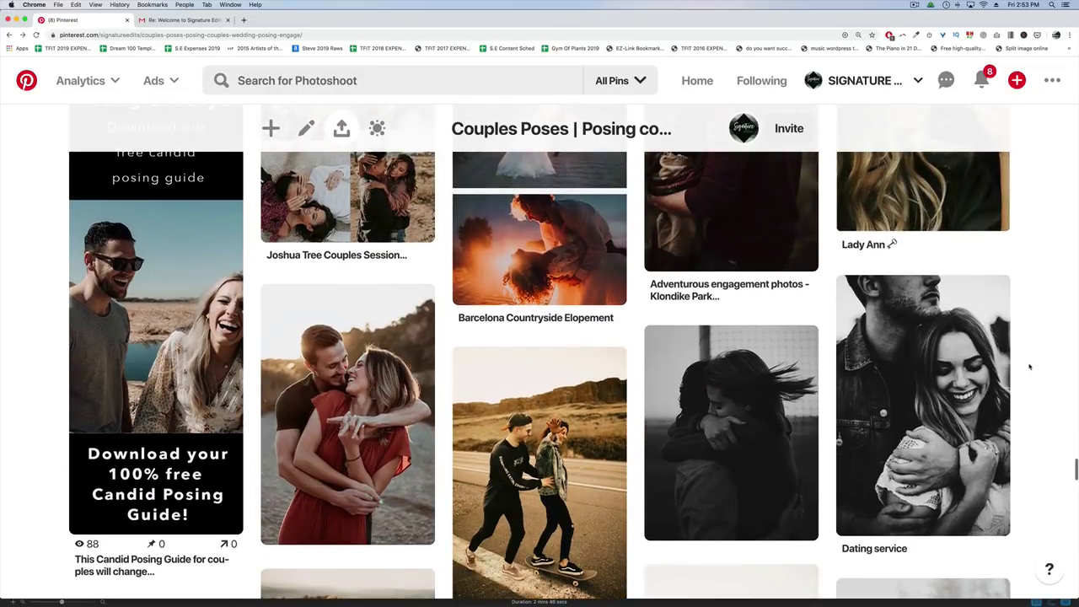
{"action": "scroll", "coordinate": [1030, 367], "scroll_direction": "down", "scroll_amount": 3}
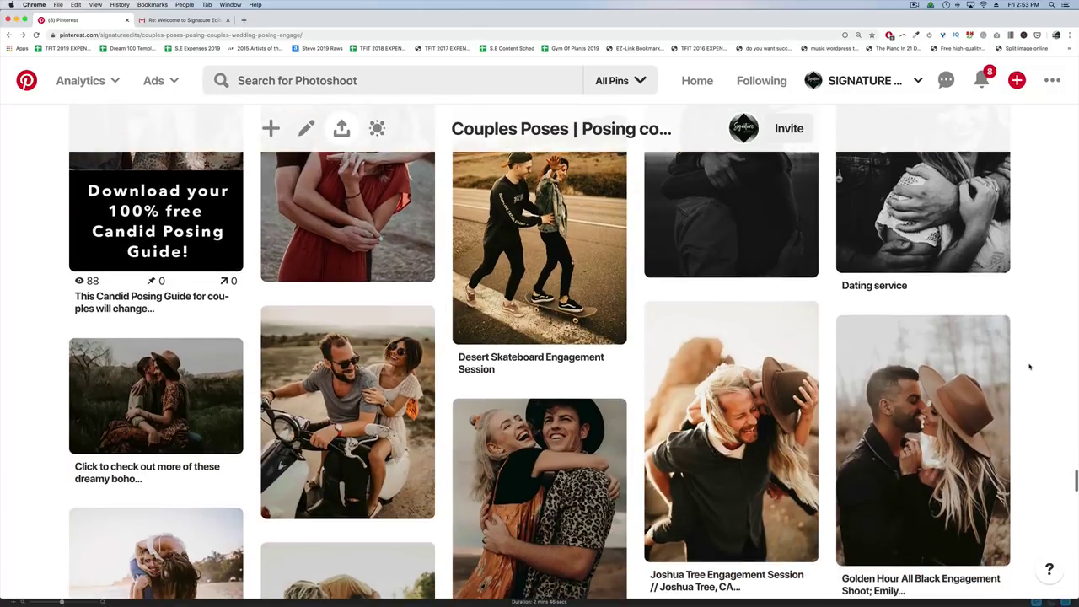
{"action": "scroll", "coordinate": [1030, 367], "scroll_direction": "up", "scroll_amount": 2}
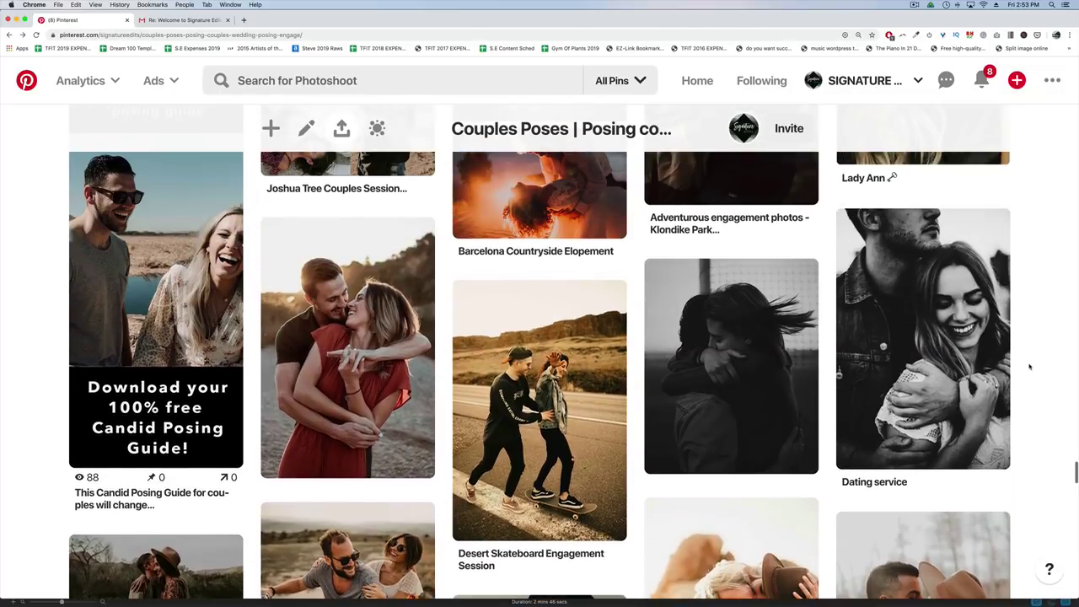
{"action": "scroll", "coordinate": [347, 337], "scroll_direction": "down", "scroll_amount": 2}
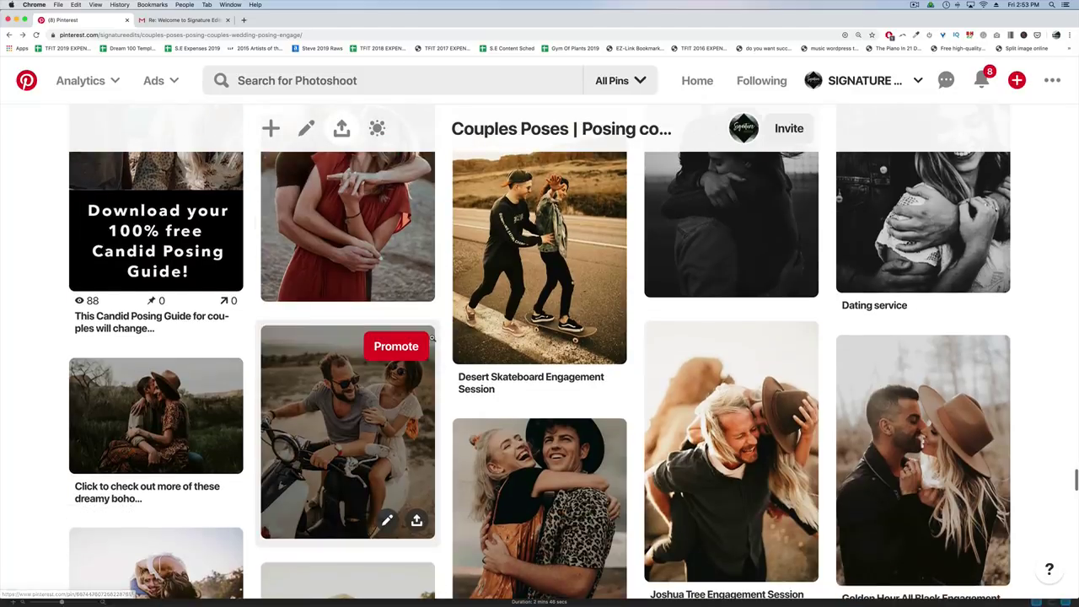
{"action": "scroll", "coordinate": [520, 296], "scroll_direction": "down", "scroll_amount": 1}
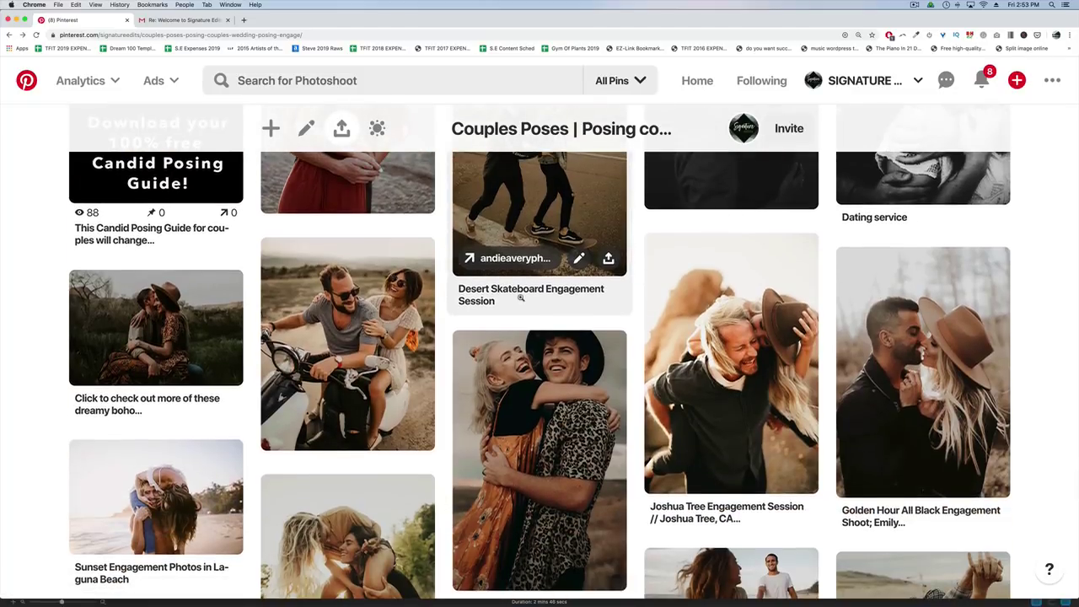
{"action": "scroll", "coordinate": [520, 297], "scroll_direction": "down", "scroll_amount": 1}
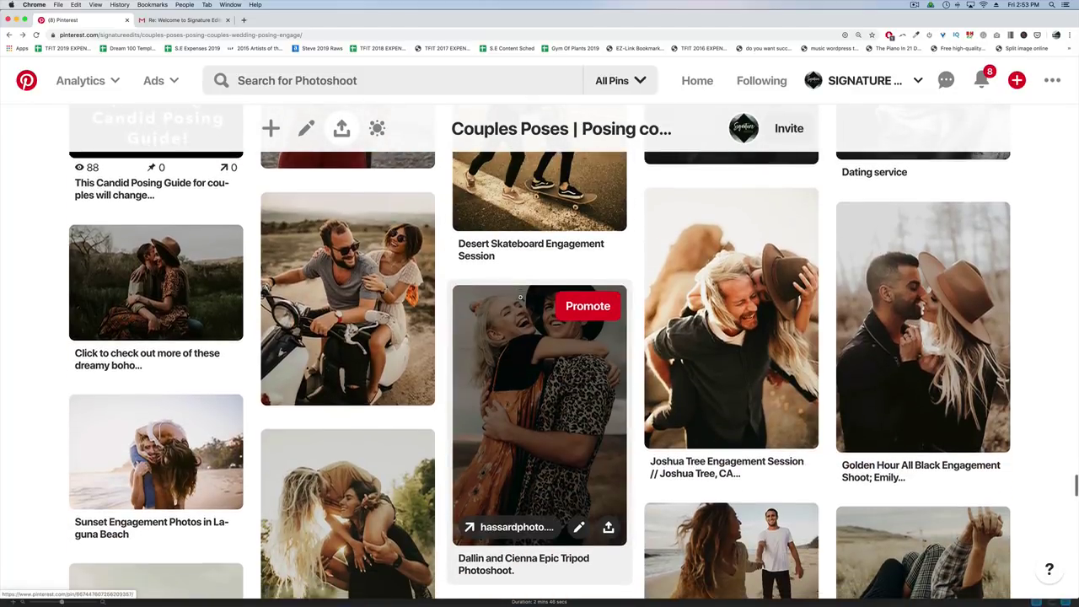
{"action": "scroll", "coordinate": [520, 297], "scroll_direction": "down", "scroll_amount": 1}
Examine the indoor, outdoor, and black-and-white couples photos in the lower part of the board for lighting and skin tones.
{"action": "scroll", "coordinate": [521, 297], "scroll_direction": "down", "scroll_amount": 5}
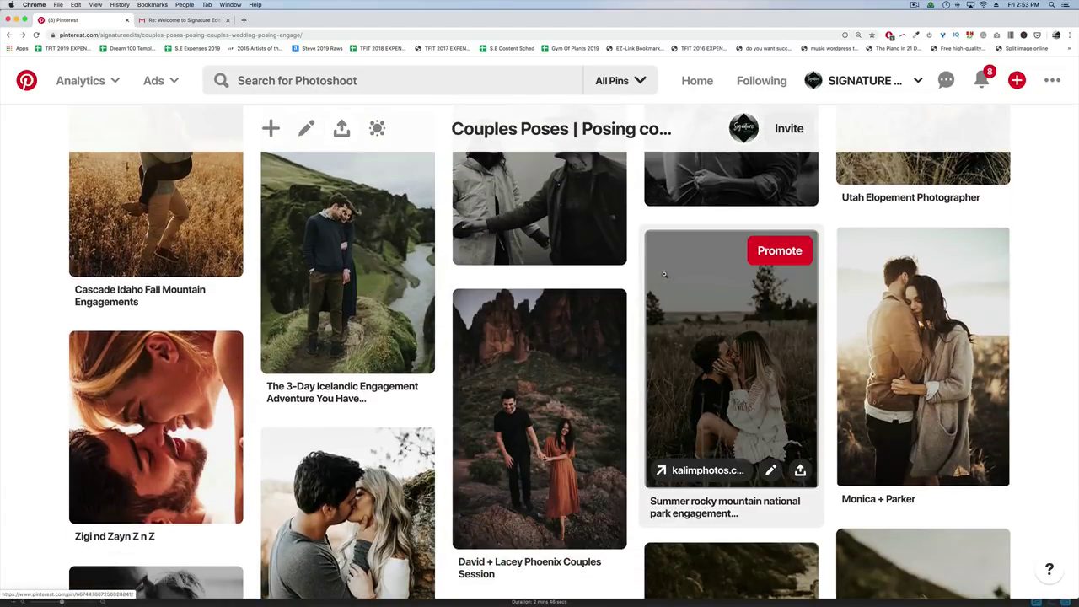
{"action": "scroll", "coordinate": [663, 273], "scroll_direction": "down", "scroll_amount": 3}
{"action": "scroll", "coordinate": [664, 273], "scroll_direction": "down", "scroll_amount": 3}
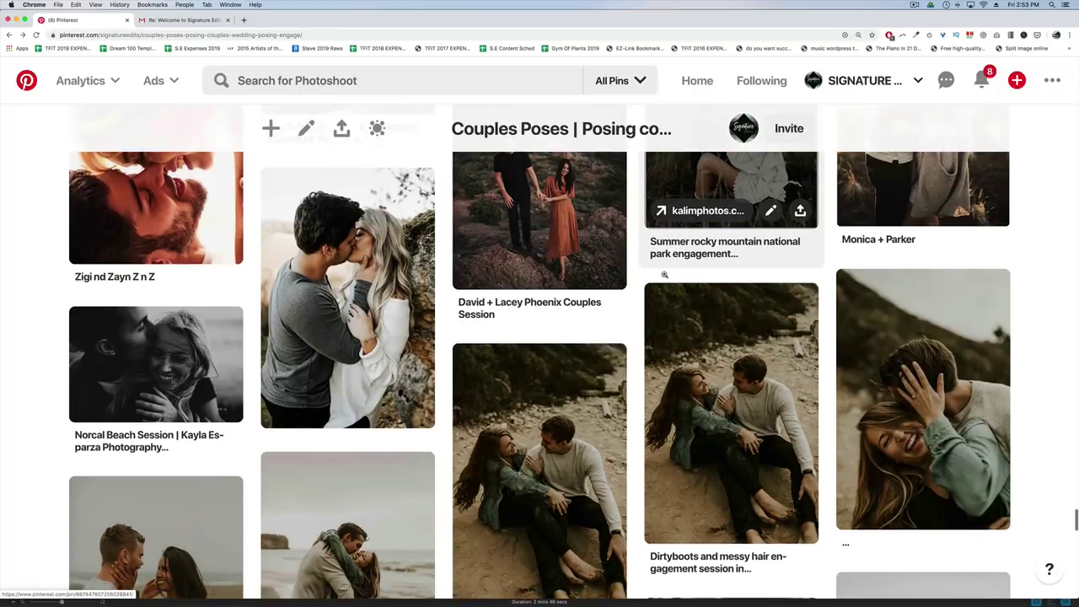
{"action": "scroll", "coordinate": [665, 275], "scroll_direction": "down", "scroll_amount": 5}
{"action": "scroll", "coordinate": [664, 274], "scroll_direction": "down", "scroll_amount": 10}
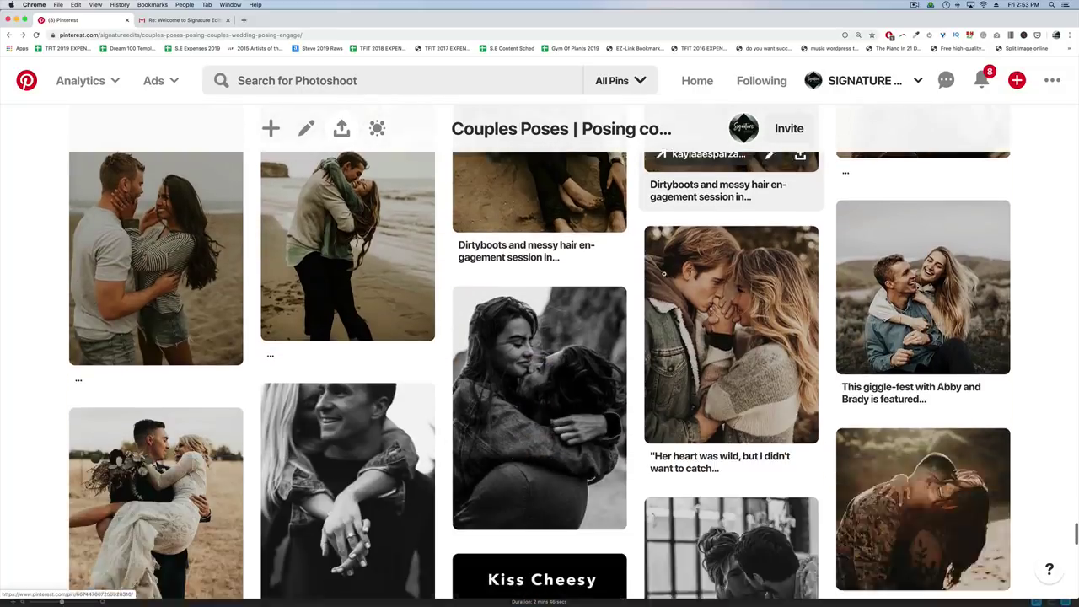
{"action": "scroll", "coordinate": [664, 274], "scroll_direction": "down", "scroll_amount": 5}
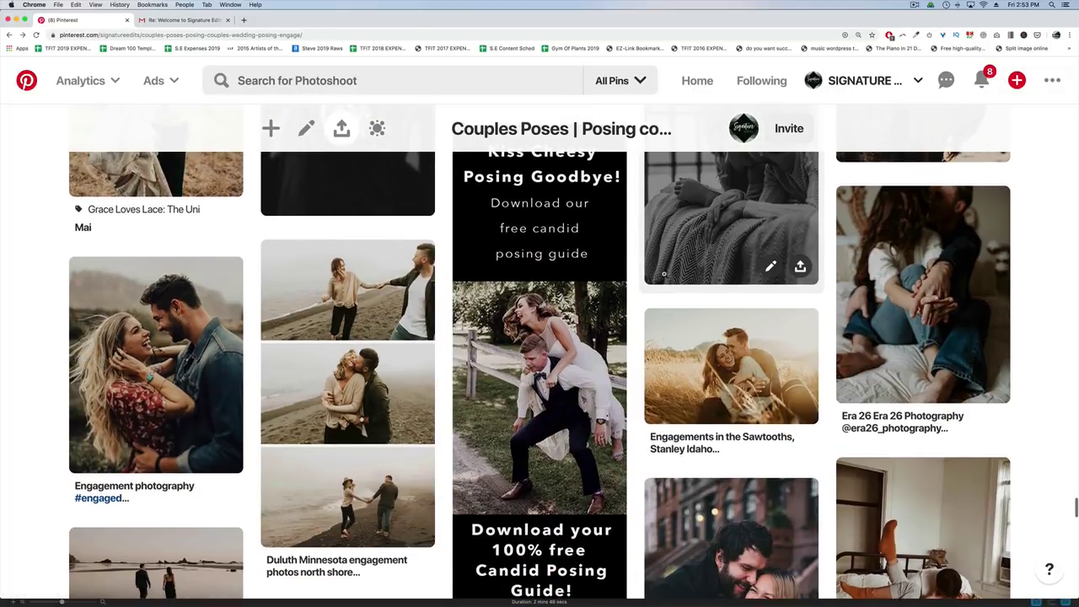
{"action": "scroll", "coordinate": [664, 274], "scroll_direction": "down", "scroll_amount": 5}
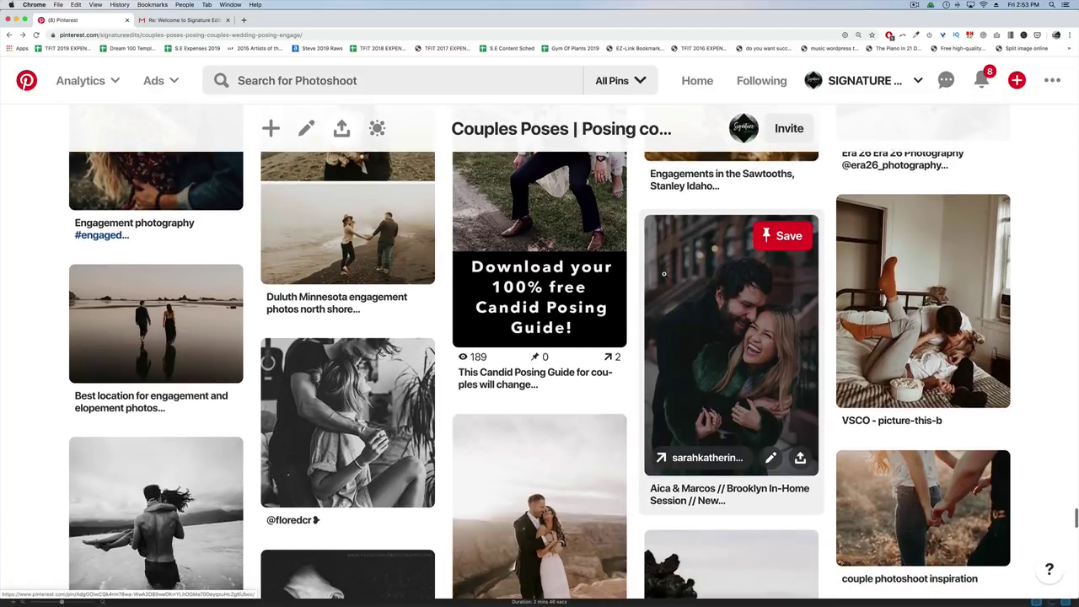
{"action": "scroll", "coordinate": [664, 275], "scroll_direction": "down", "scroll_amount": 5}
{"action": "scroll", "coordinate": [664, 274], "scroll_direction": "down", "scroll_amount": 3}
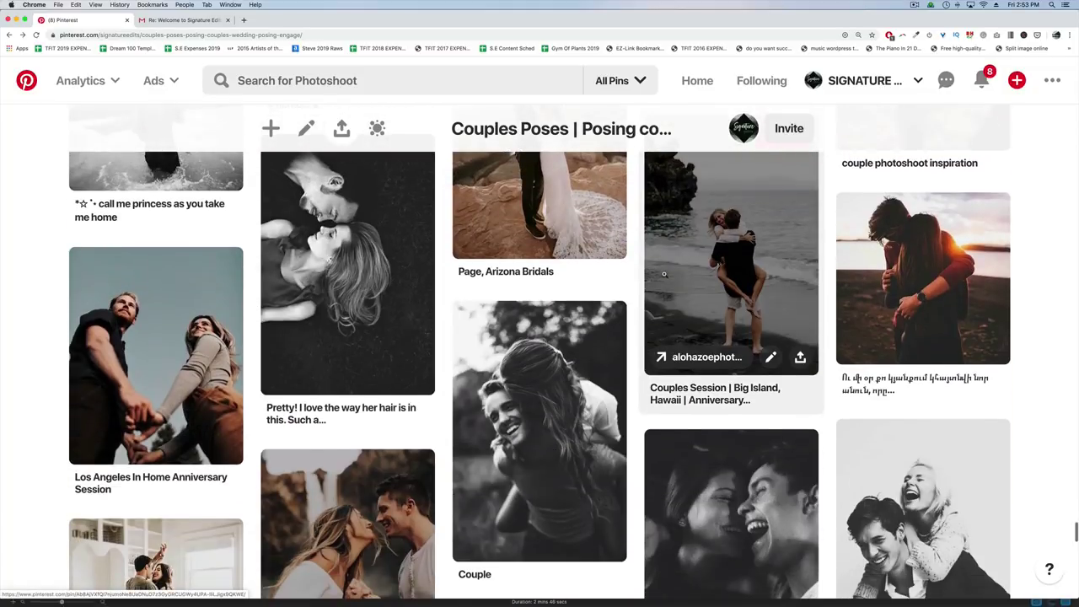
{"action": "scroll", "coordinate": [664, 274], "scroll_direction": "down", "scroll_amount": 6}
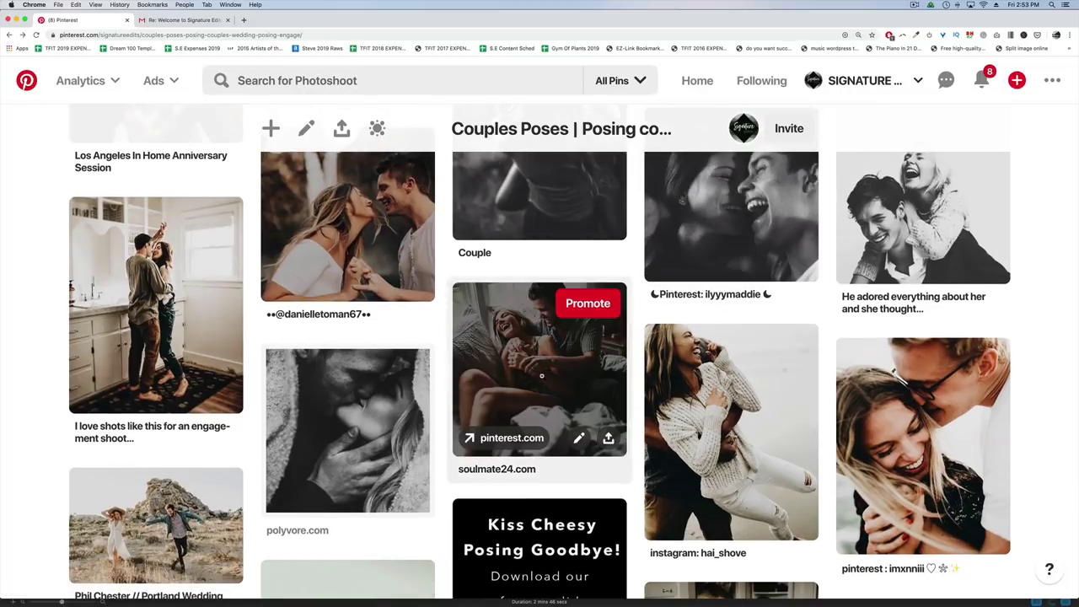
Open the soulmate24.com pin of the laughing couple on the bed, inspect its lighting, and close it.
{"action": "left_click", "coordinate": [542, 377]}
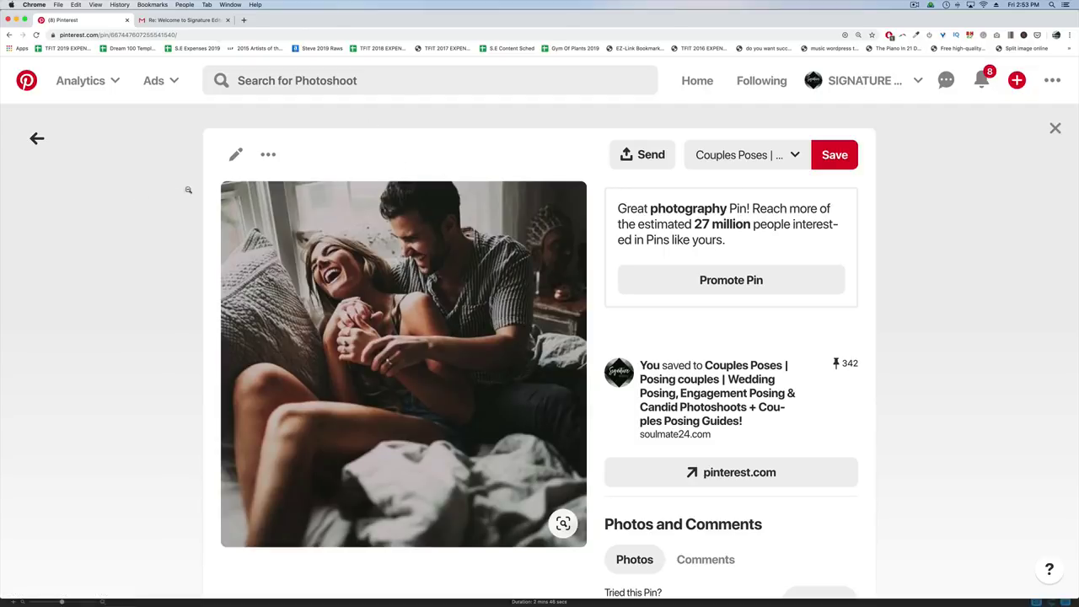
{"action": "left_click", "coordinate": [1054, 129]}
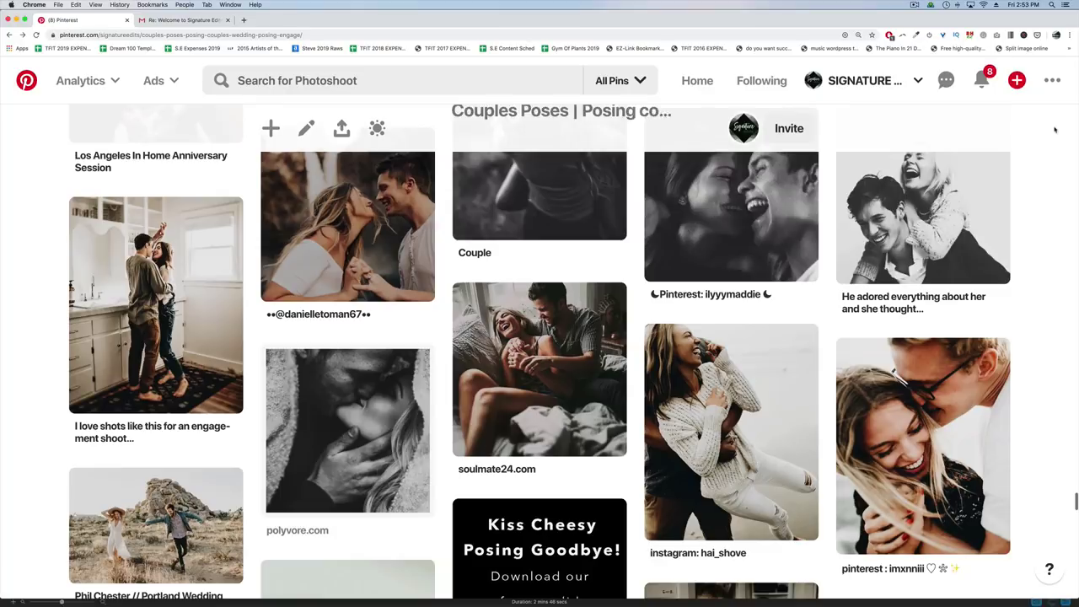
Find the Candid Posing Guide pin further down the board, open it, inspect the couple's skin tones, and close it.
{"action": "scroll", "coordinate": [560, 486], "scroll_direction": "down", "scroll_amount": 4}
{"action": "scroll", "coordinate": [561, 486], "scroll_direction": "down", "scroll_amount": 2}
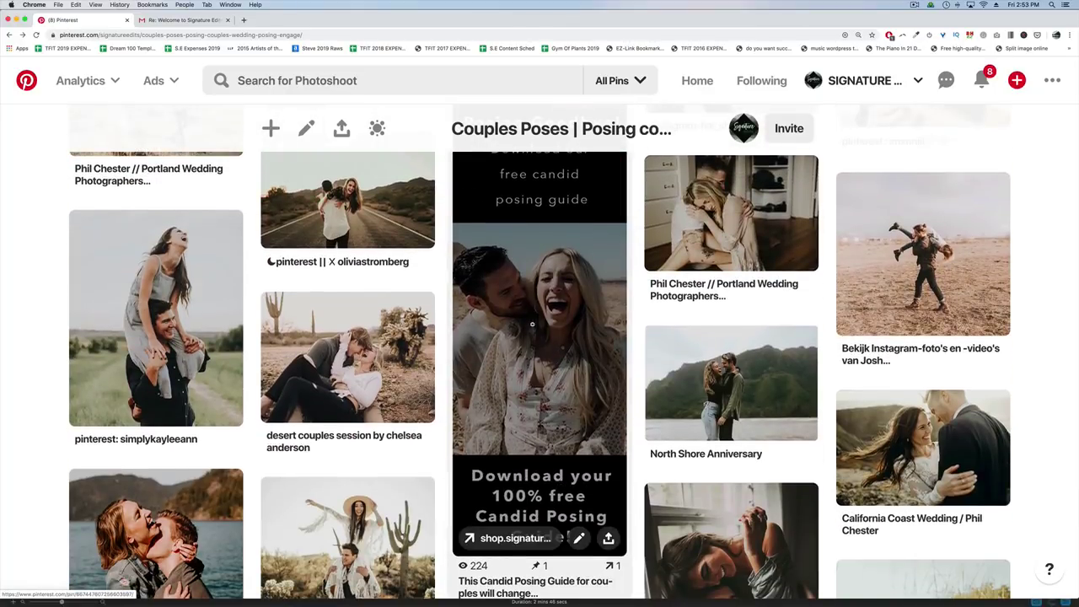
{"action": "left_click", "coordinate": [557, 486]}
{"action": "scroll", "coordinate": [557, 486], "scroll_direction": "down", "scroll_amount": 3}
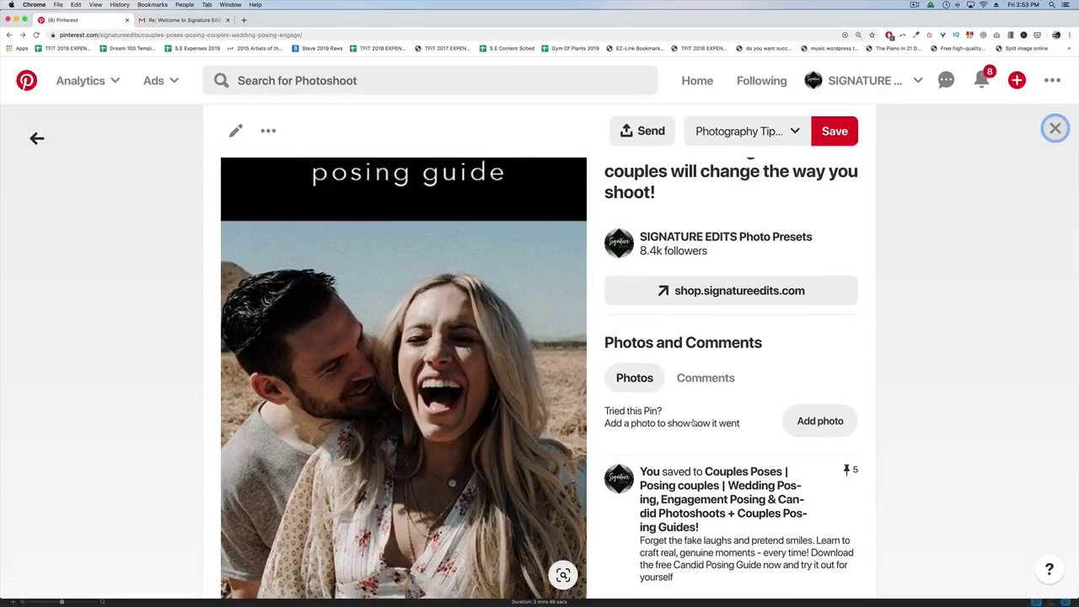
{"action": "left_click", "coordinate": [1055, 130]}
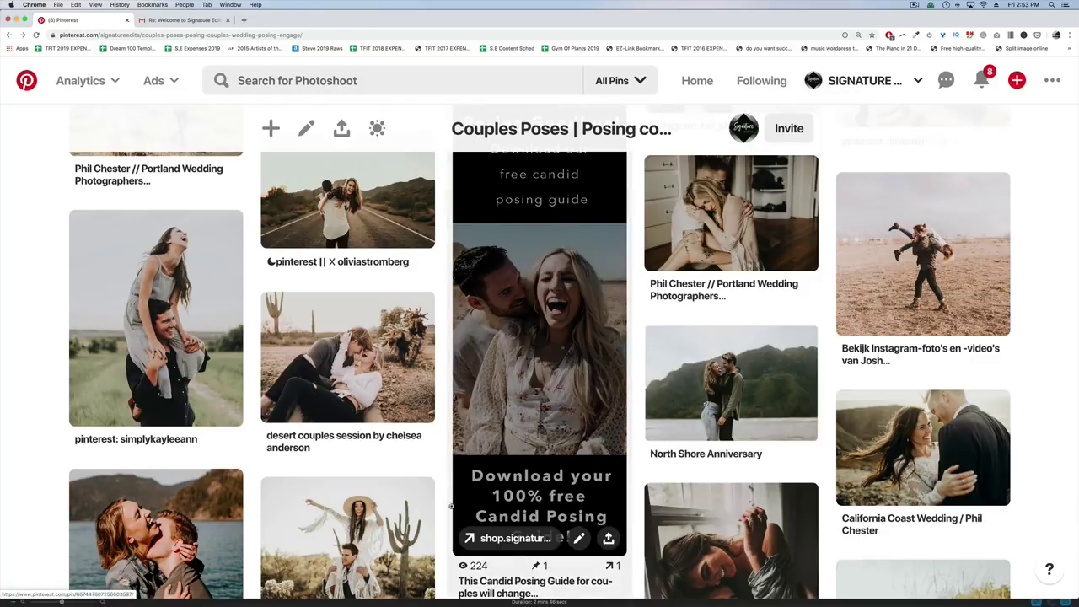
Compare skin tones in the photos from below the Candid Posing Guide pin down to the Engagement Photo outfits pin.
{"action": "scroll", "coordinate": [687, 363], "scroll_direction": "down", "scroll_amount": 3}
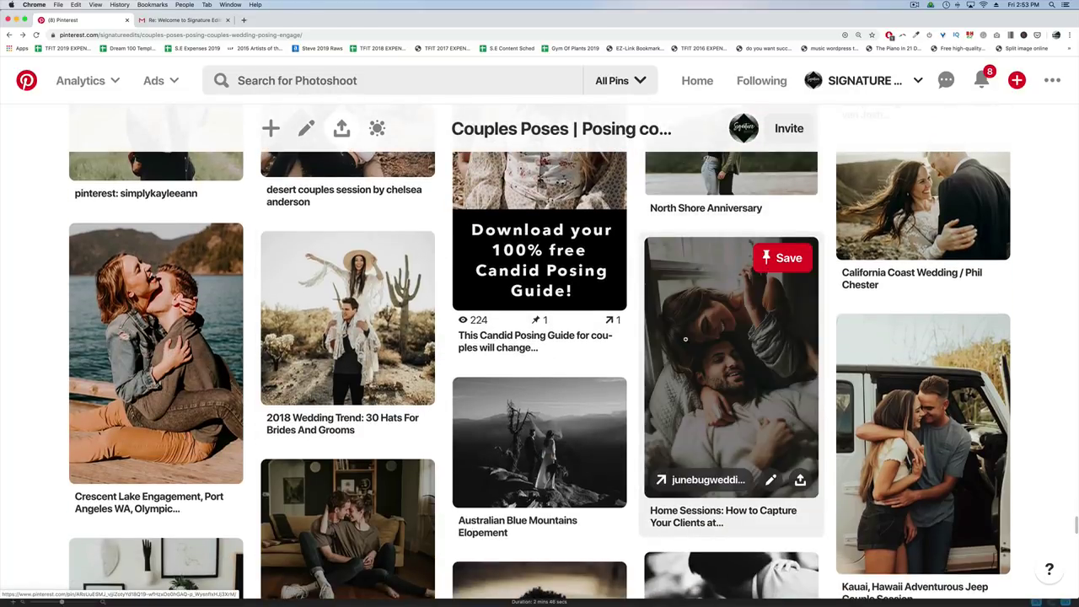
{"action": "scroll", "coordinate": [544, 354], "scroll_direction": "down", "scroll_amount": 2}
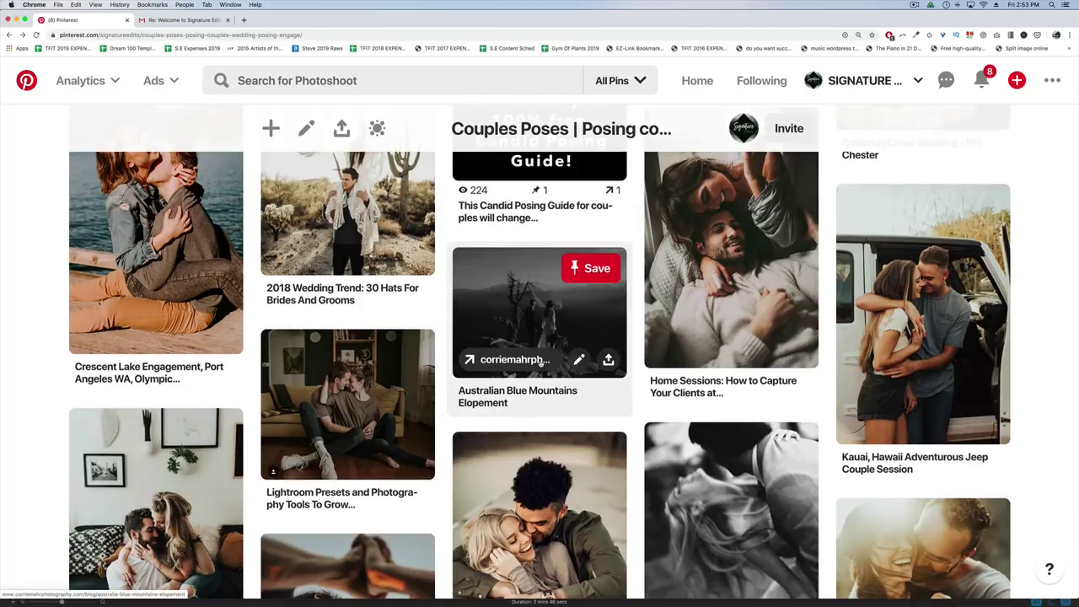
{"action": "scroll", "coordinate": [544, 360], "scroll_direction": "down", "scroll_amount": 3}
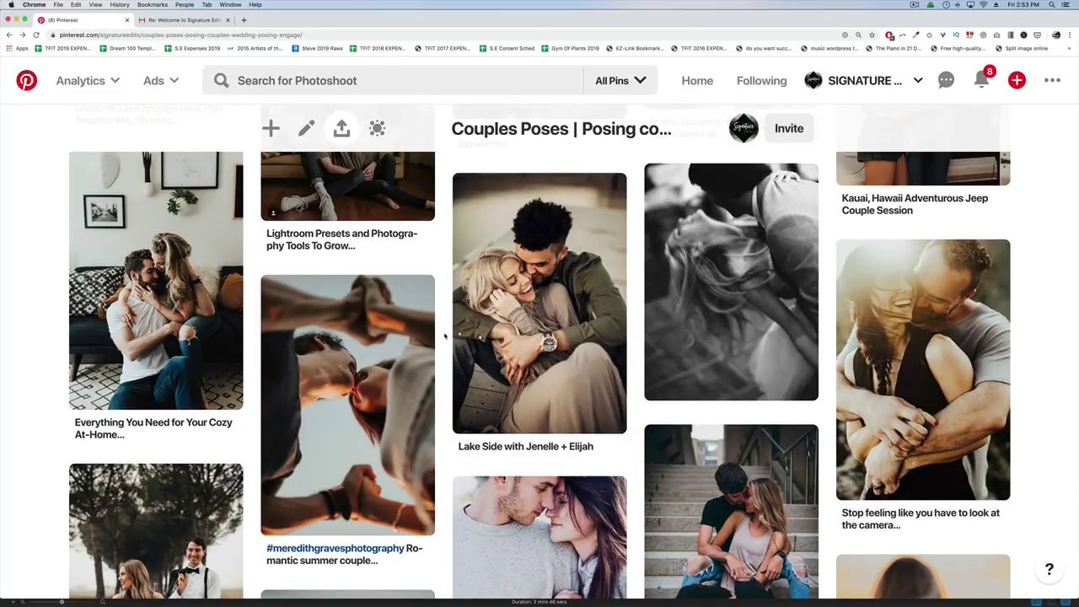
{"action": "scroll", "coordinate": [789, 264], "scroll_direction": "down", "scroll_amount": 1}
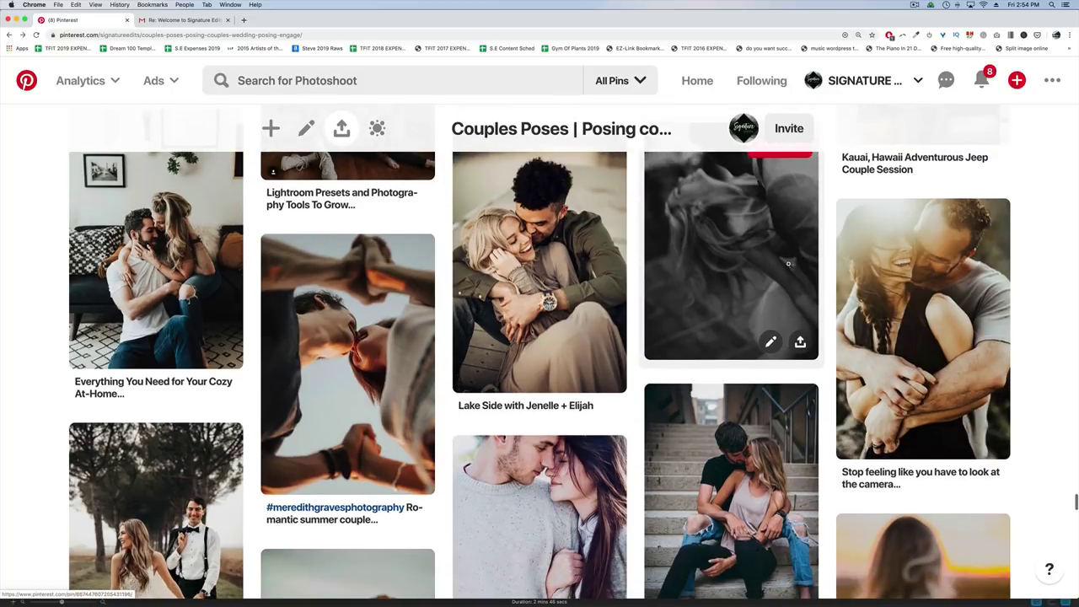
{"action": "scroll", "coordinate": [788, 264], "scroll_direction": "down", "scroll_amount": 15}
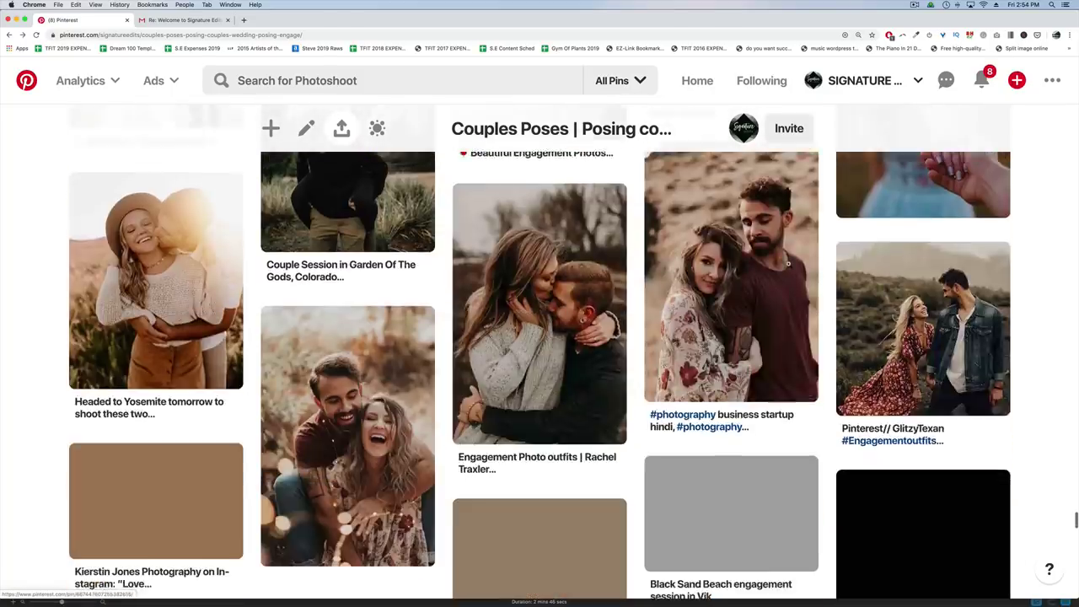
Examine skin and lighting in the outdoor couples photos from the Oregon beach pin to the Sydney Eastern Suburbs Wedding Photographer pin.
{"action": "scroll", "coordinate": [791, 264], "scroll_direction": "down", "scroll_amount": 7}
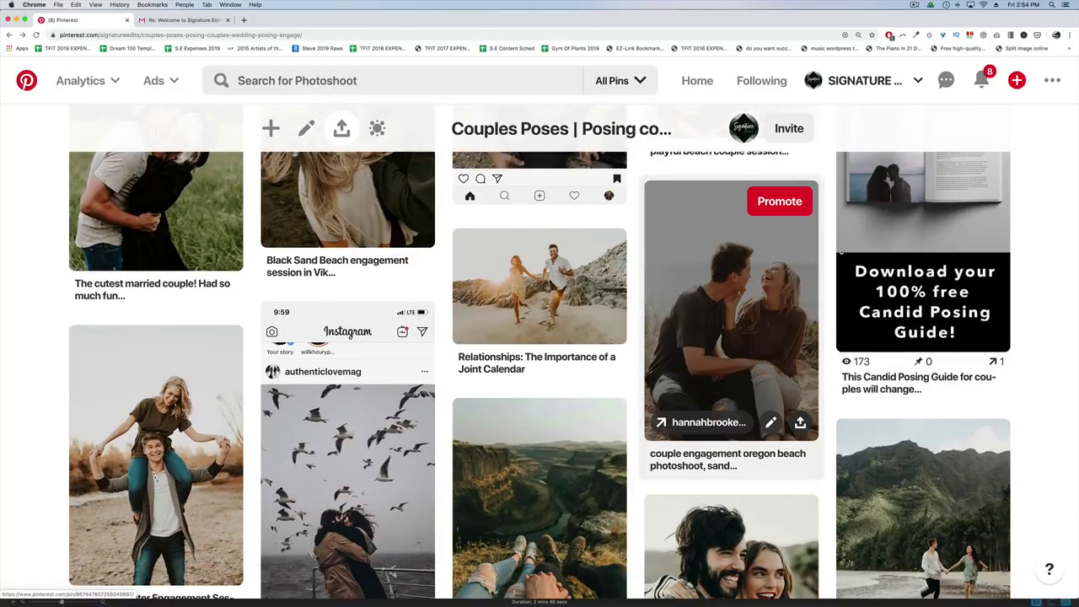
{"action": "scroll", "coordinate": [841, 251], "scroll_direction": "down", "scroll_amount": 7}
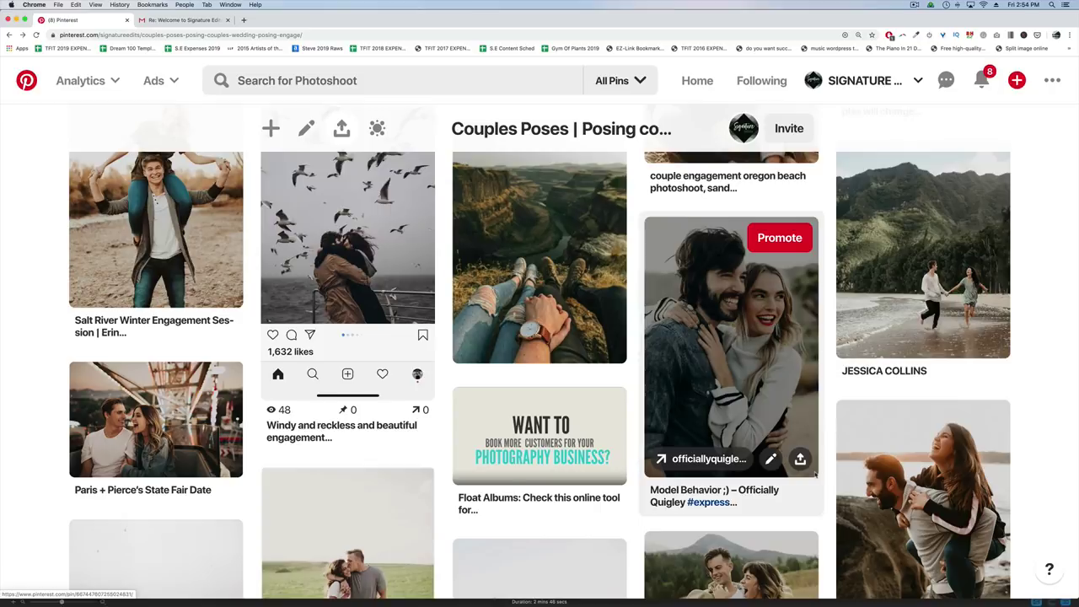
{"action": "scroll", "coordinate": [815, 474], "scroll_direction": "down", "scroll_amount": 6}
{"action": "scroll", "coordinate": [776, 211], "scroll_direction": "down", "scroll_amount": 2}
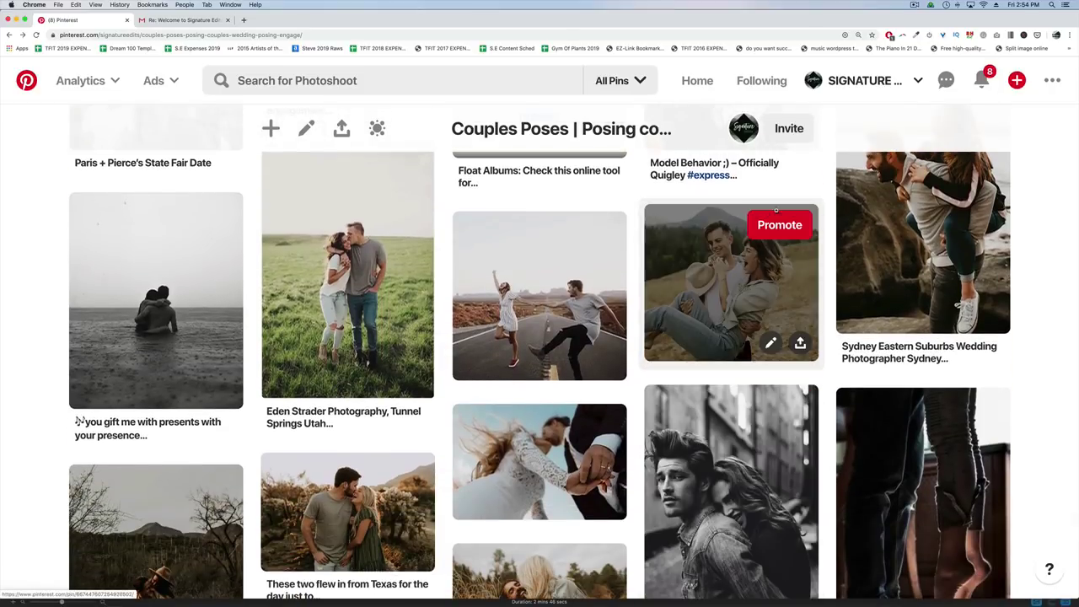
{"action": "scroll", "coordinate": [764, 292], "scroll_direction": "up", "scroll_amount": 1}
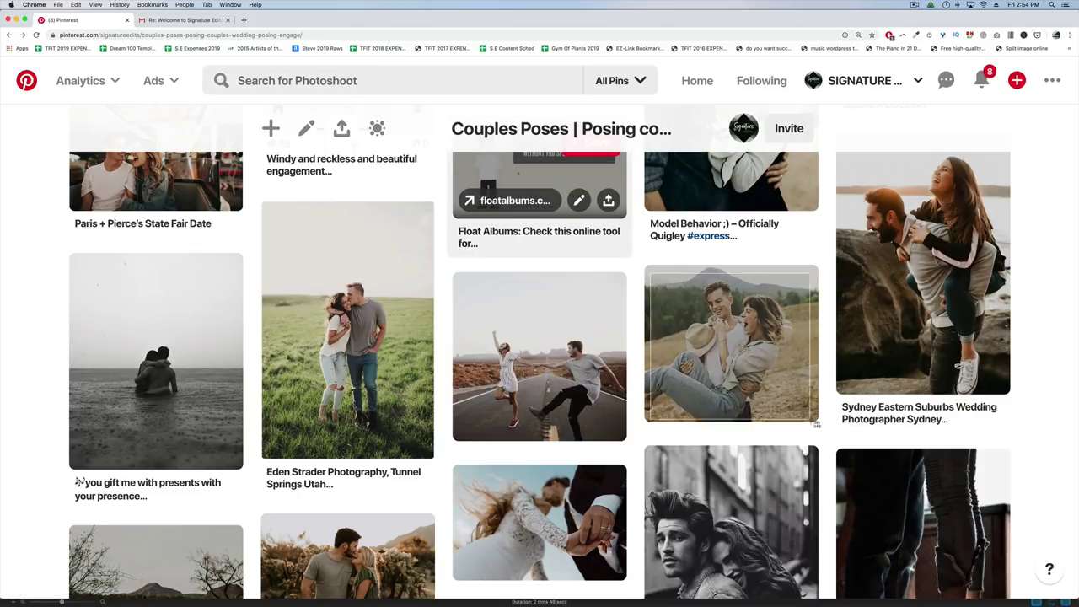
{"action": "scroll", "coordinate": [945, 217], "scroll_direction": "up", "scroll_amount": 1}
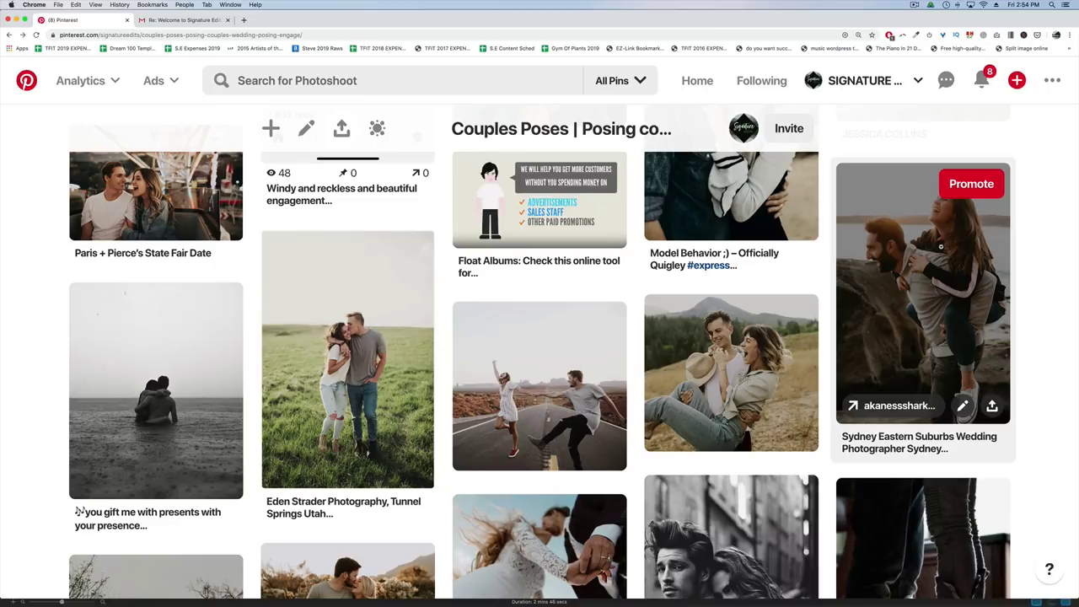
Find the State Fair Date pin of the couple on the fair ride, open it, check its photographer, and return to the board.
{"action": "scroll", "coordinate": [950, 246], "scroll_direction": "down", "scroll_amount": 5}
{"action": "scroll", "coordinate": [951, 245], "scroll_direction": "up", "scroll_amount": 7}
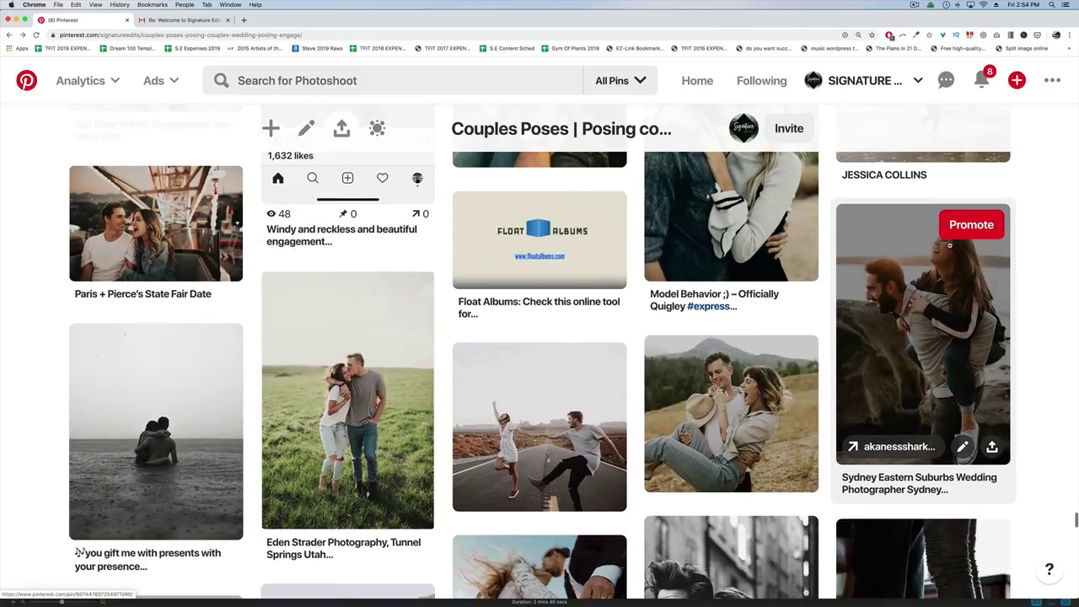
{"action": "left_click", "coordinate": [160, 257]}
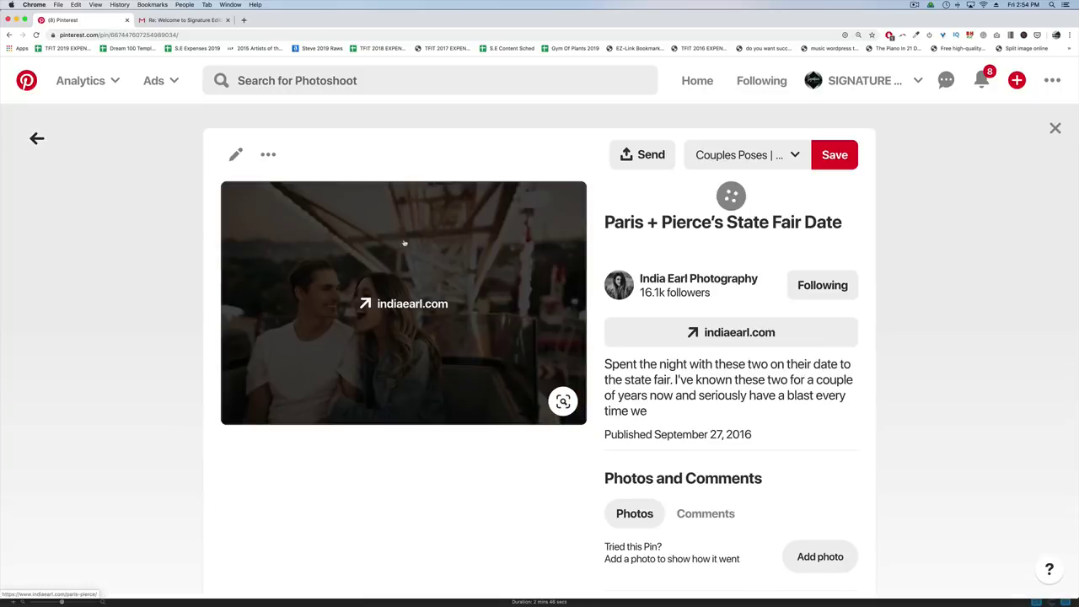
{"action": "left_click", "coordinate": [37, 139]}
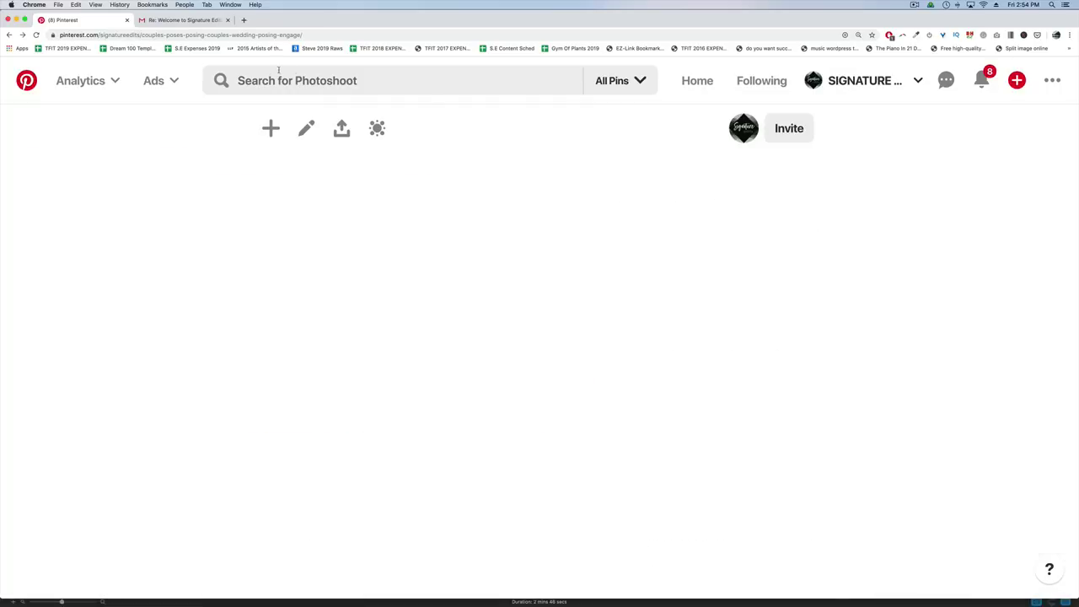
Search all pins for "india earl".
{"action": "left_click", "coordinate": [302, 80]}
{"action": "type", "text": "india "}
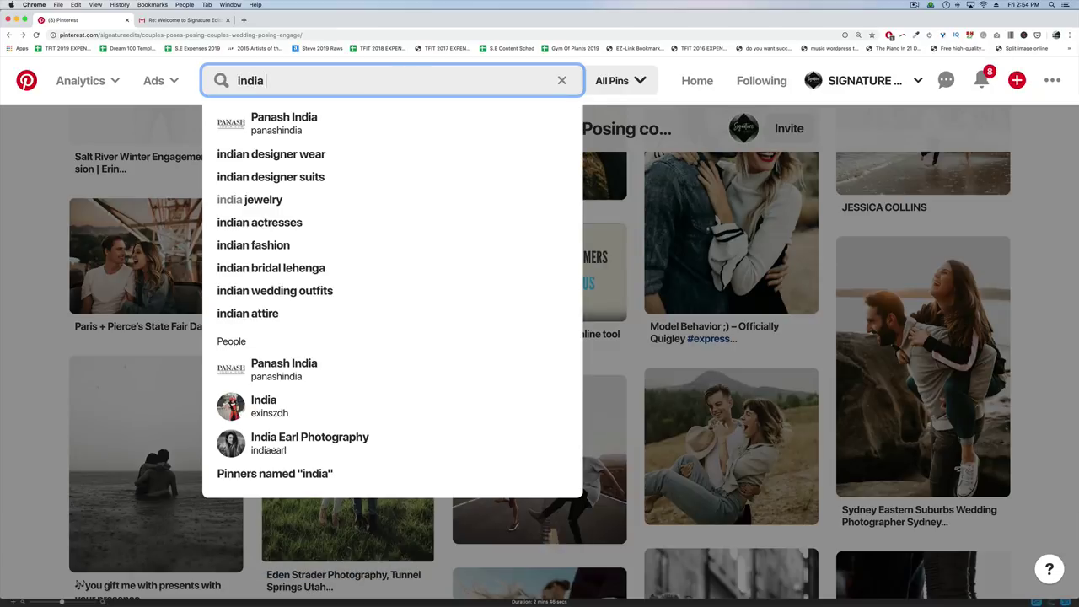
{"action": "type", "text": "earl"}
{"action": "key", "text": "Return"}
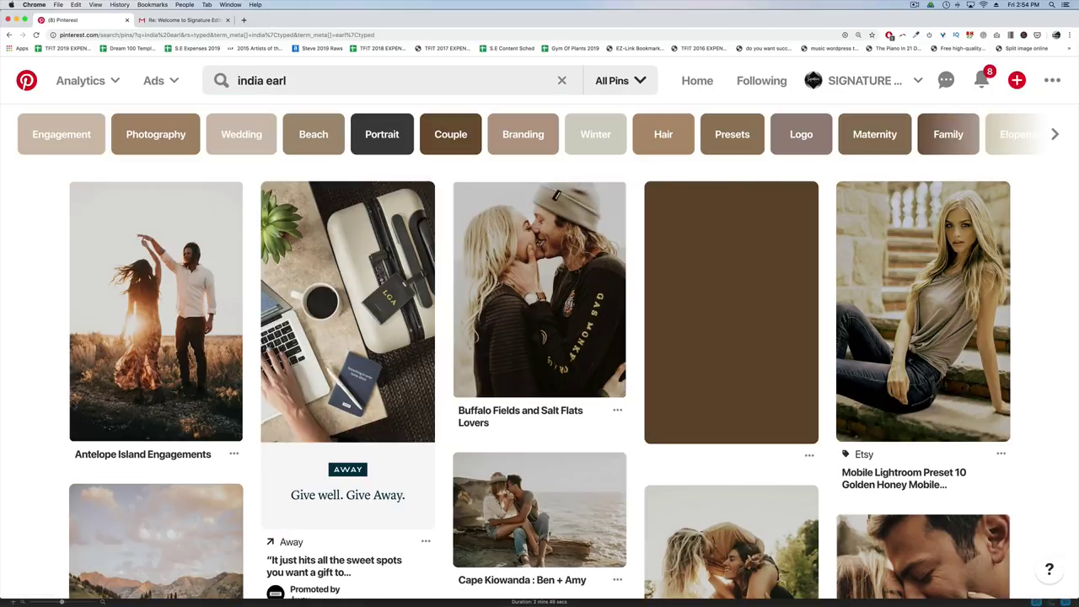
Examine the skin tones and lighting in the India Earl search results down to the Sydnee + Ryan Engagements pin.
{"action": "scroll", "coordinate": [740, 149], "scroll_direction": "down", "scroll_amount": 3}
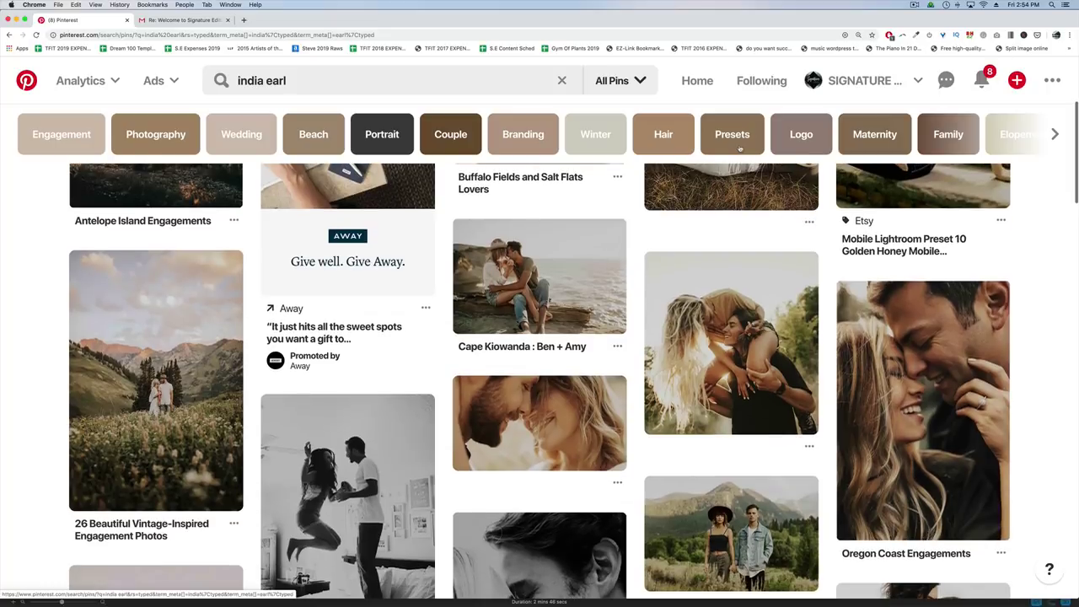
{"action": "scroll", "coordinate": [740, 149], "scroll_direction": "down", "scroll_amount": 6}
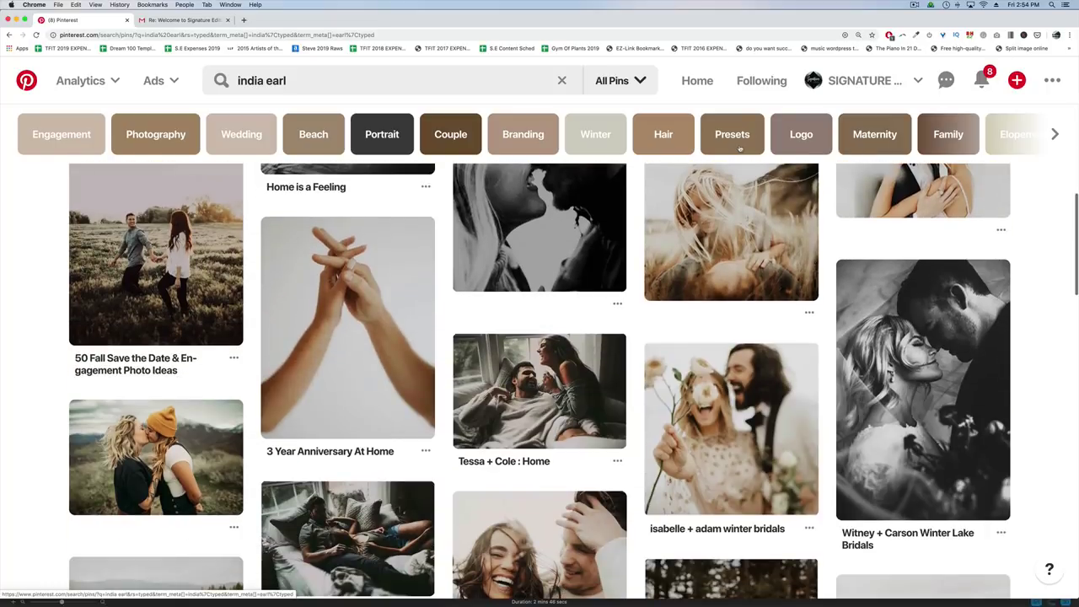
{"action": "scroll", "coordinate": [741, 149], "scroll_direction": "down", "scroll_amount": 4}
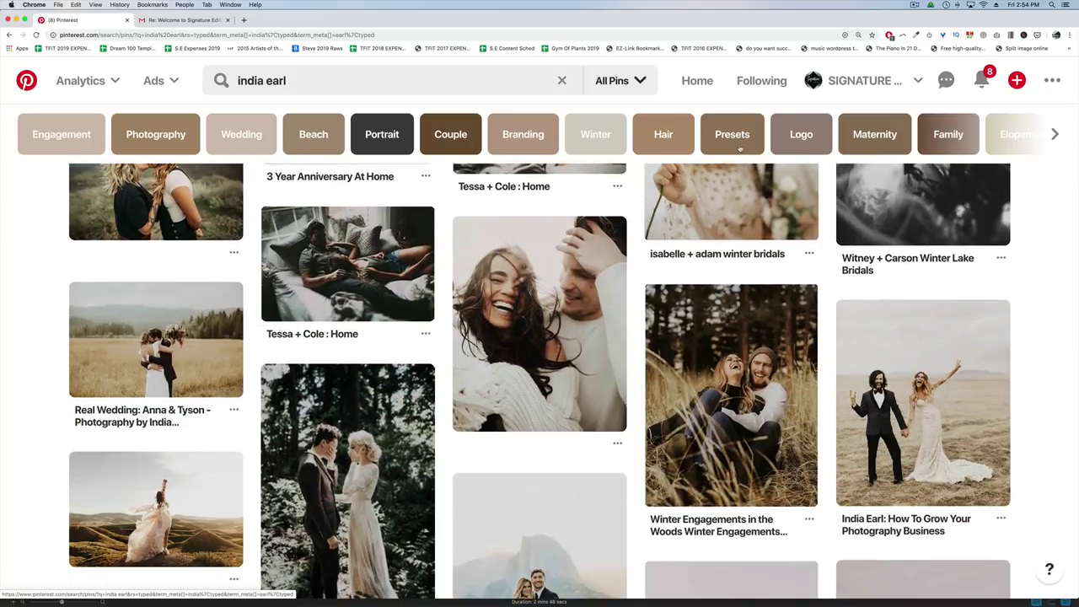
{"action": "scroll", "coordinate": [741, 148], "scroll_direction": "down", "scroll_amount": 1}
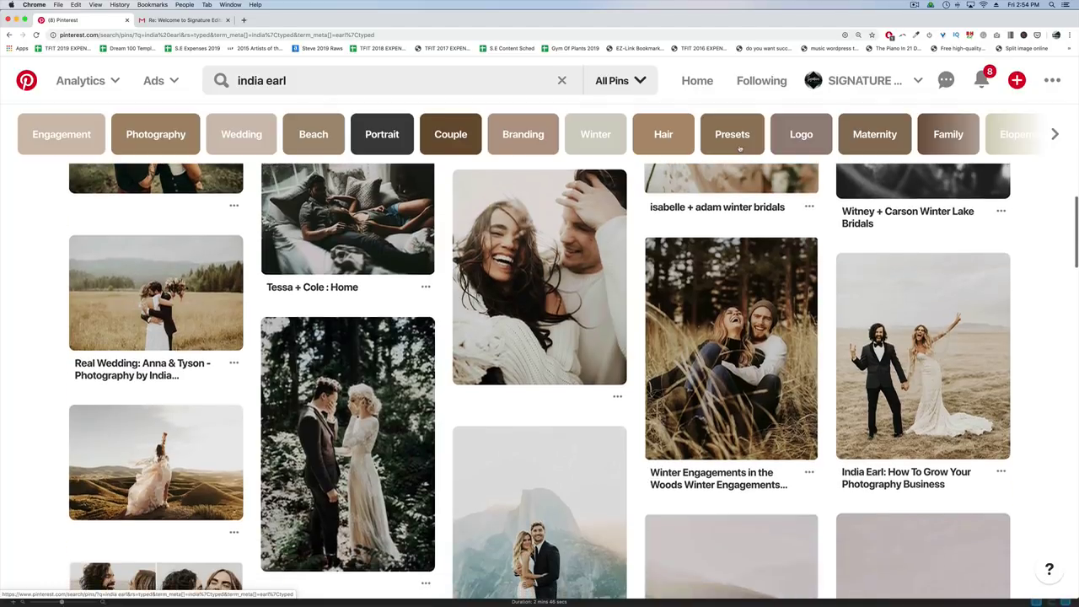
{"action": "scroll", "coordinate": [741, 148], "scroll_direction": "down", "scroll_amount": 2}
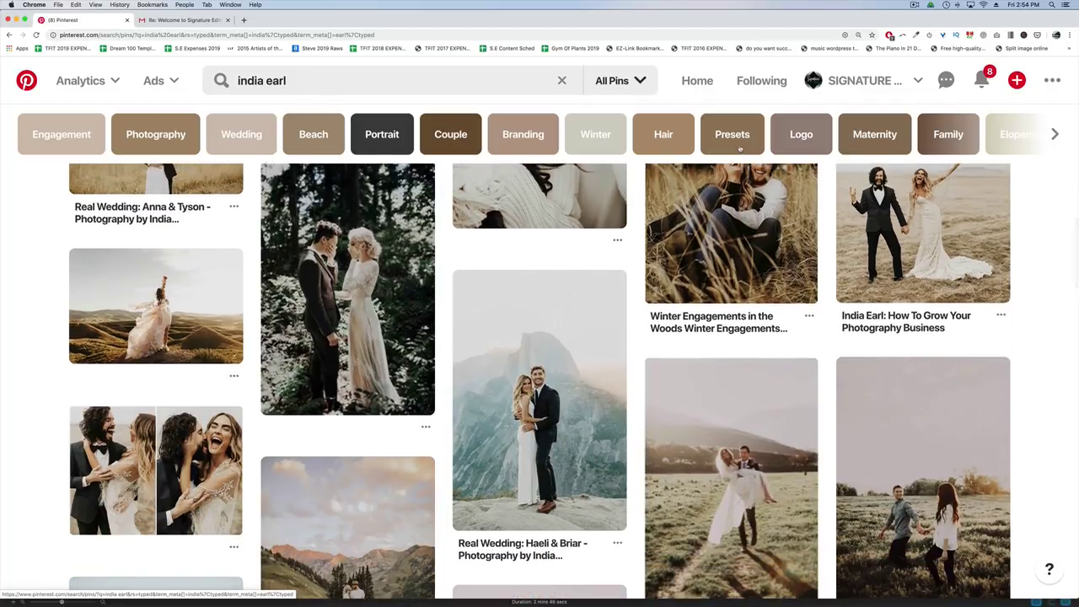
{"action": "scroll", "coordinate": [740, 148], "scroll_direction": "down", "scroll_amount": 2}
{"action": "scroll", "coordinate": [740, 149], "scroll_direction": "down", "scroll_amount": 2}
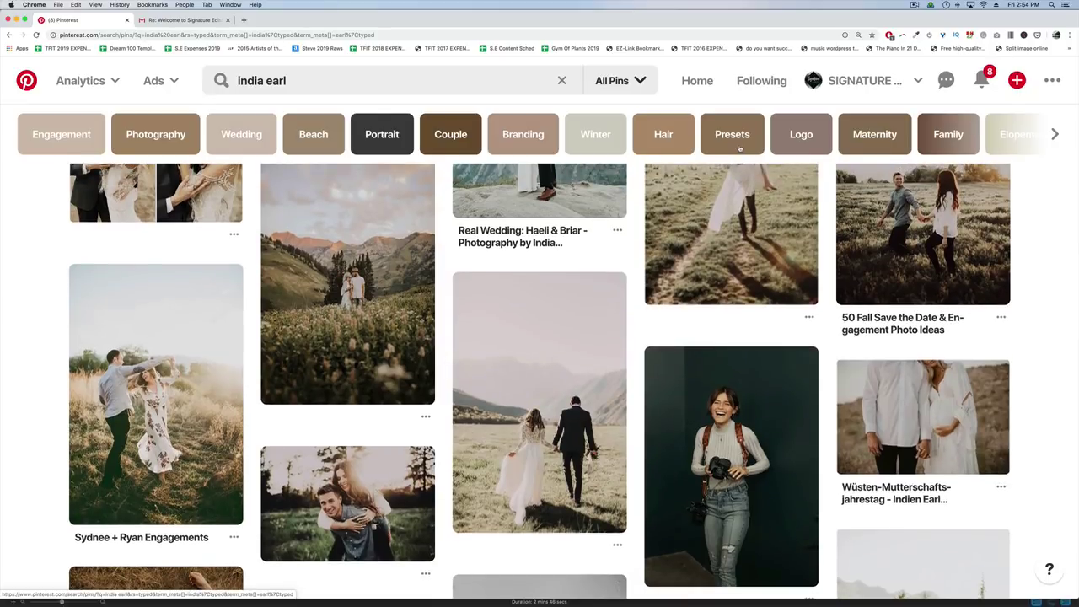
Compare skin tones in the India Earl results from below the Sydnee + Ryan Engagements pin to around the Scotland 5 Year Vow Renewal pin.
{"action": "scroll", "coordinate": [740, 149], "scroll_direction": "down", "scroll_amount": 2}
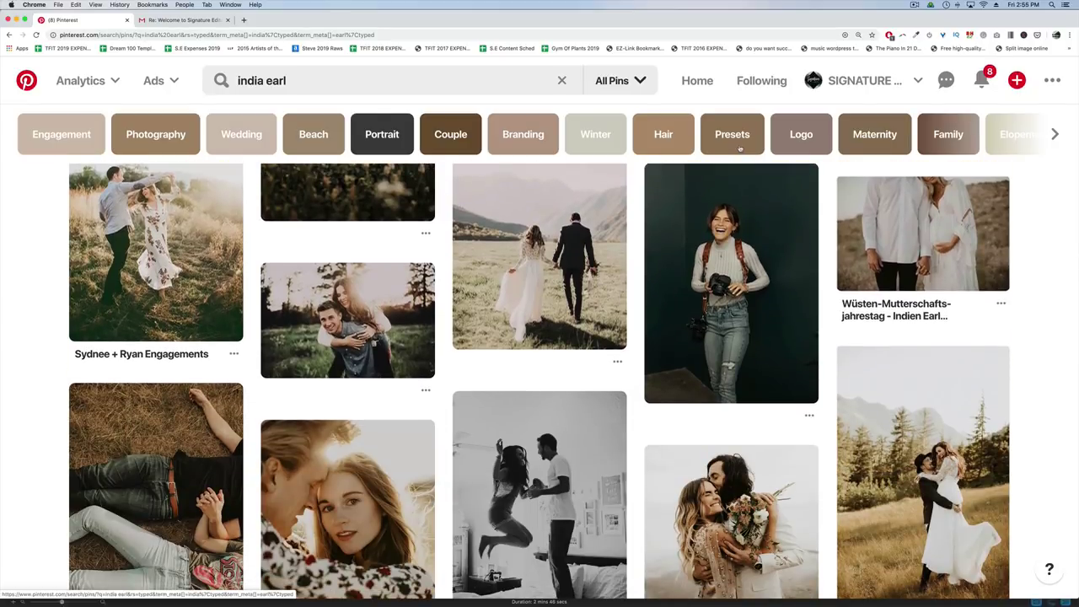
{"action": "scroll", "coordinate": [740, 149], "scroll_direction": "down", "scroll_amount": 2}
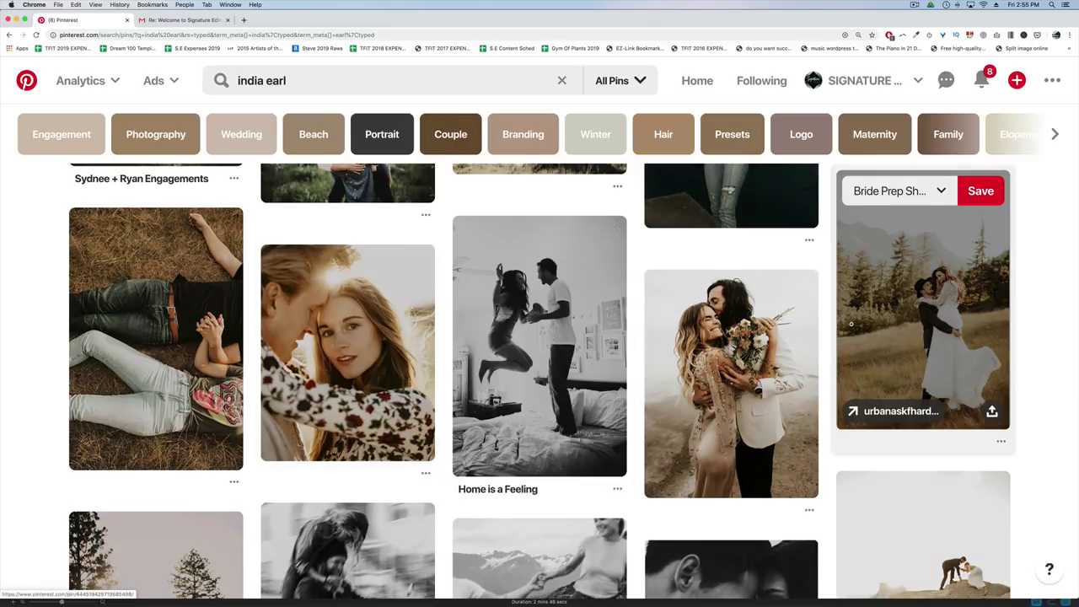
{"action": "scroll", "coordinate": [852, 327], "scroll_direction": "down", "scroll_amount": 2}
{"action": "scroll", "coordinate": [852, 327], "scroll_direction": "down", "scroll_amount": 3}
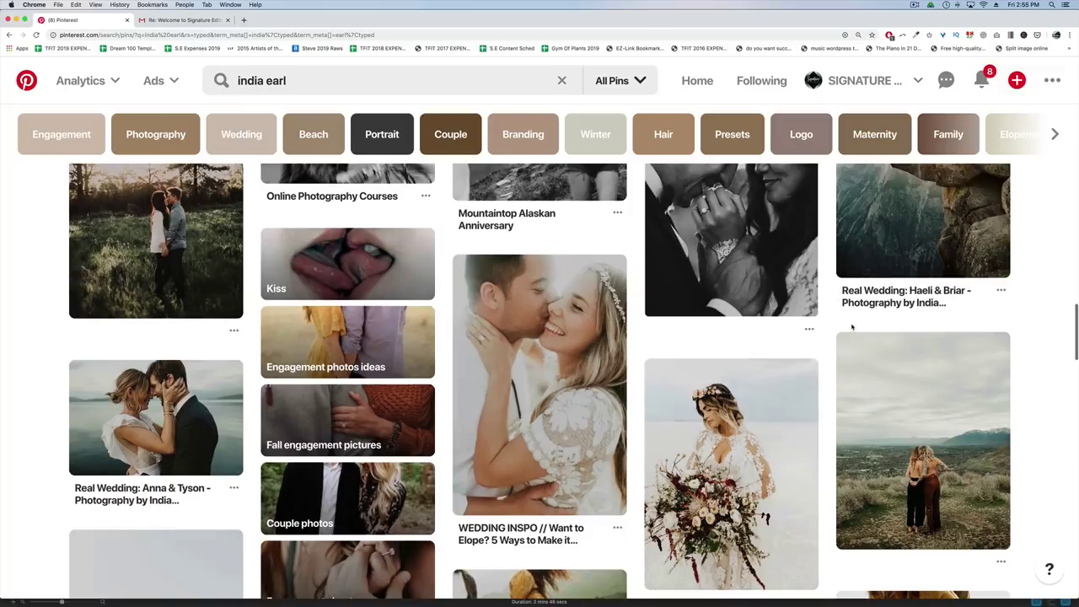
{"action": "scroll", "coordinate": [784, 362], "scroll_direction": "down", "scroll_amount": 2}
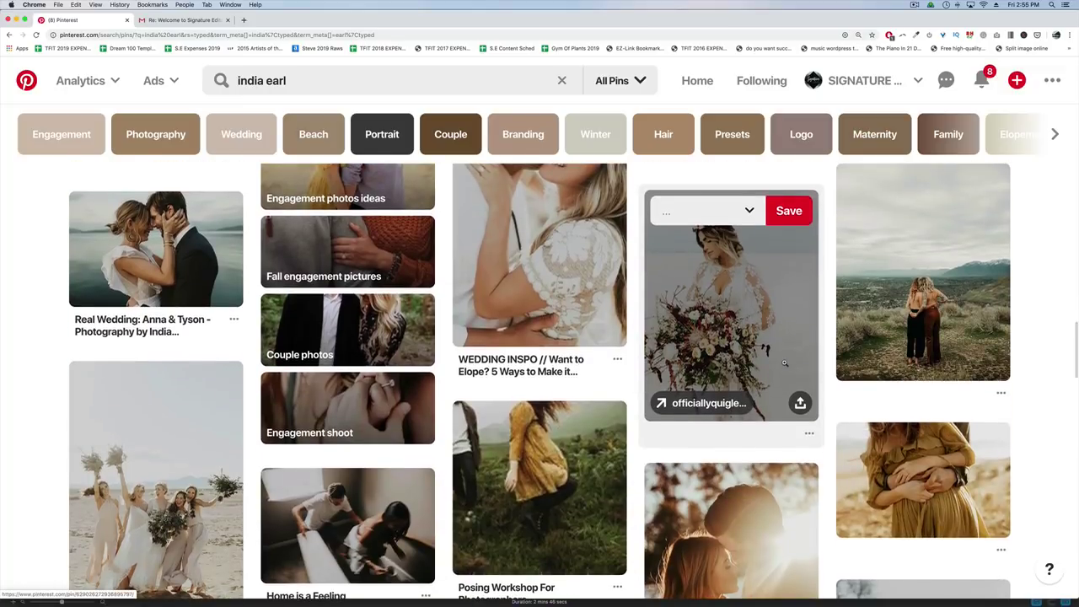
{"action": "scroll", "coordinate": [785, 362], "scroll_direction": "down", "scroll_amount": 5}
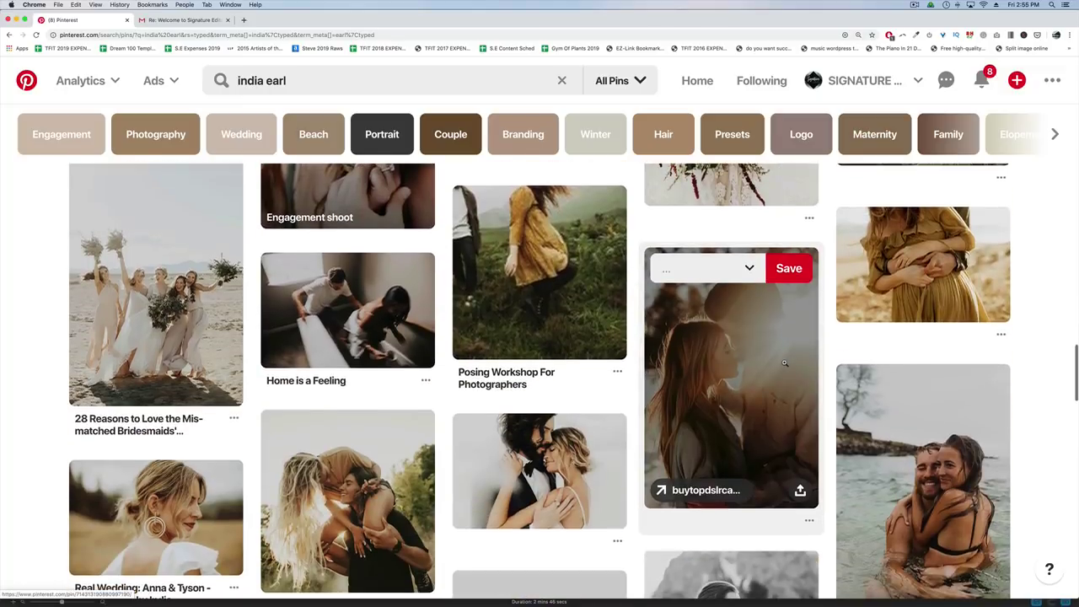
{"action": "scroll", "coordinate": [784, 362], "scroll_direction": "down", "scroll_amount": 3}
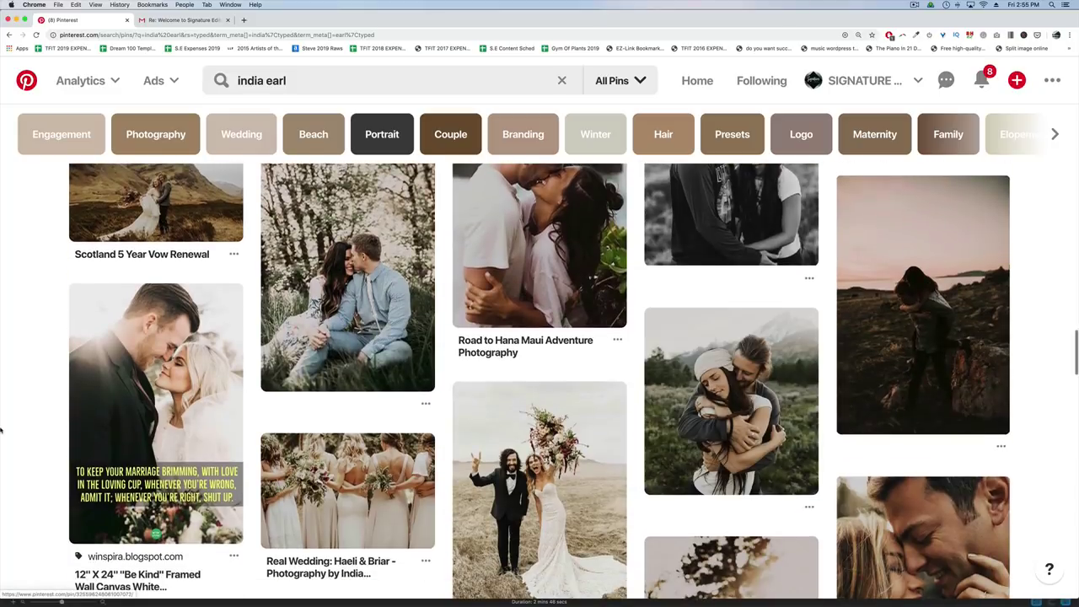
Switch to Lightroom Classic and show the photo of the couple kissing by the lake at sunset in Loupe view.
{"action": "mouse_move", "coordinate": [0, 430]}
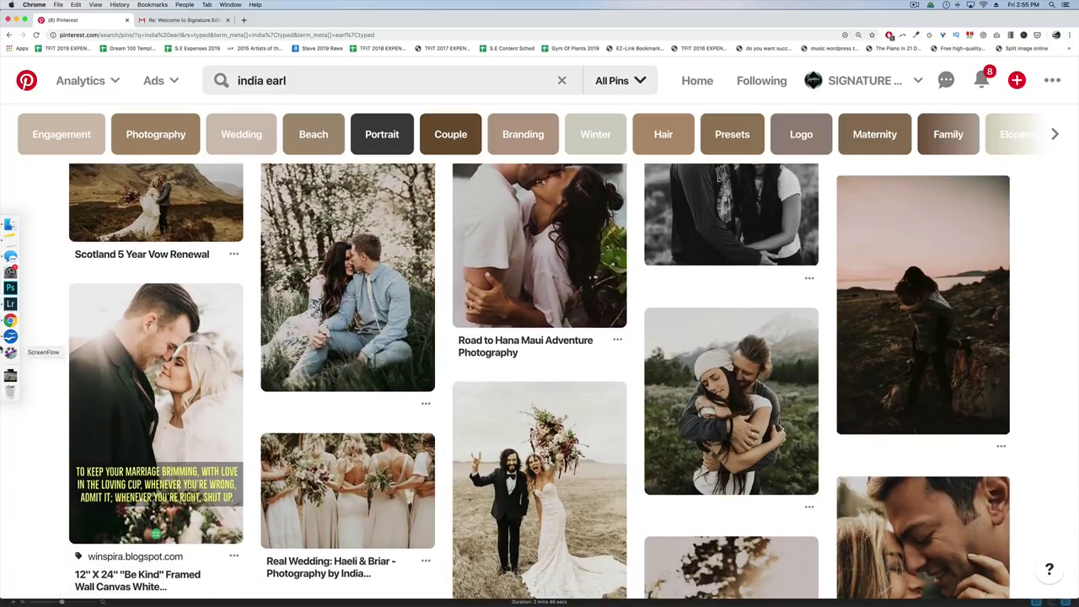
{"action": "left_click", "coordinate": [10, 304]}
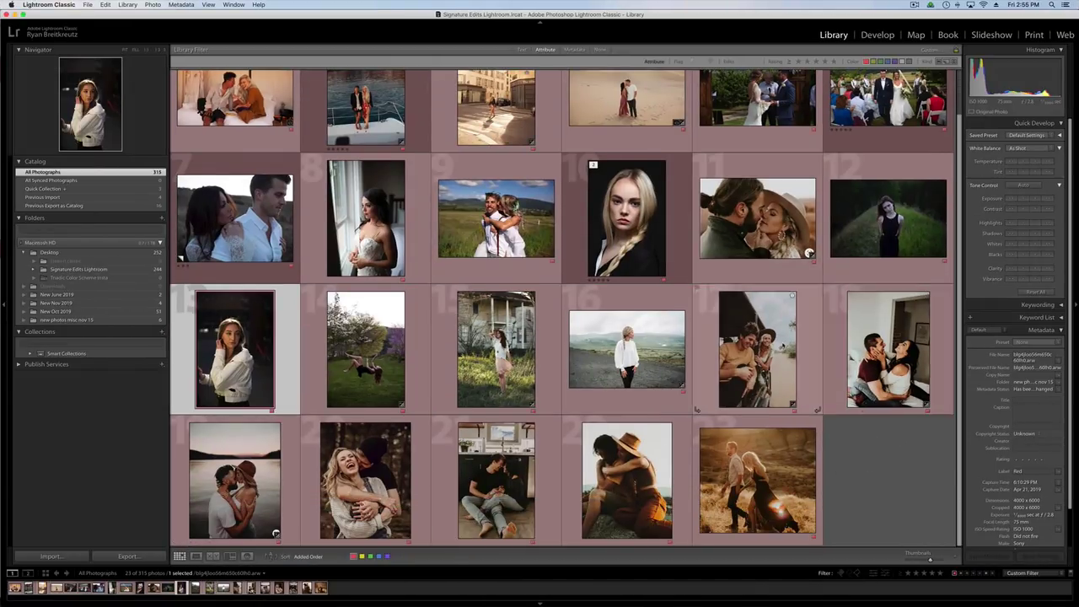
{"action": "key", "text": "e"}
{"action": "key", "text": "Right"}
{"action": "key", "text": "Right"}
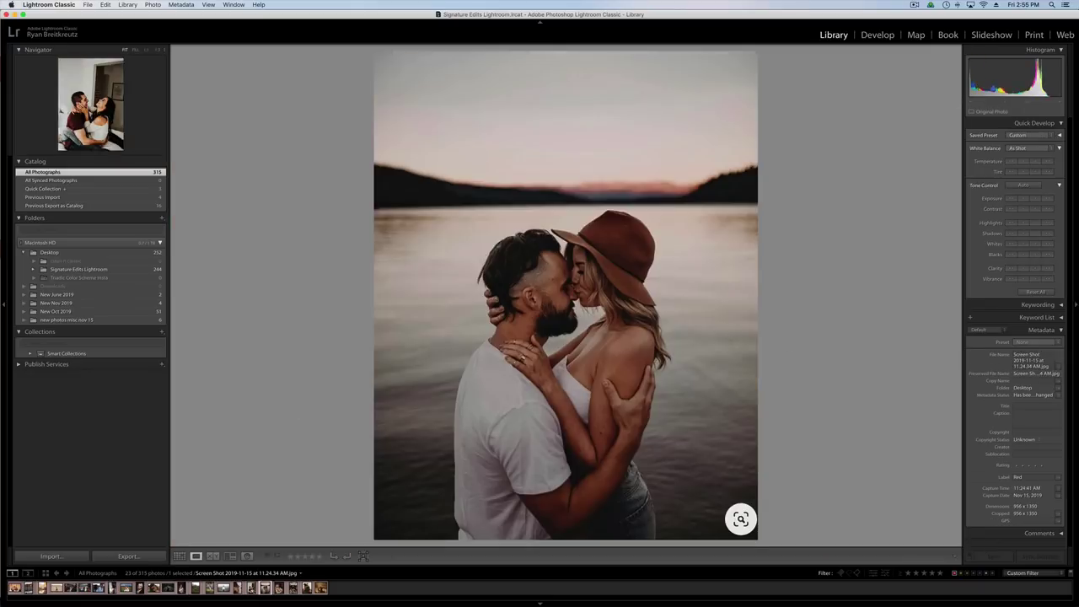
Examine the skin tones in the remaining couples photos through the golden-field walking shot, and return to the thumbnail grid.
{"action": "key", "text": "Right"}
{"action": "key", "text": "Right"}
{"action": "key", "text": "Right"}
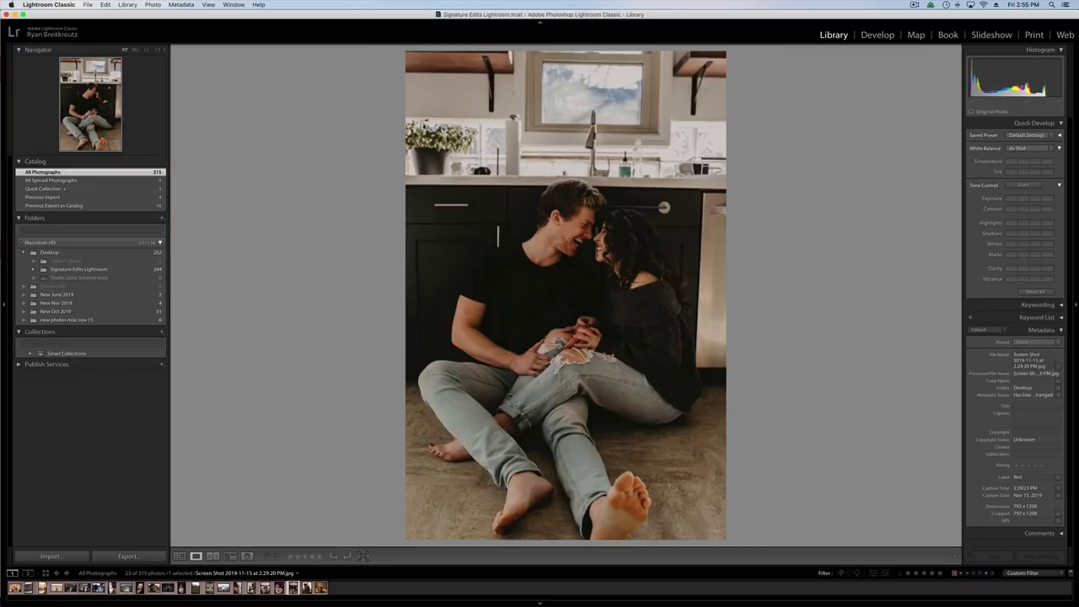
{"action": "key", "text": "Right"}
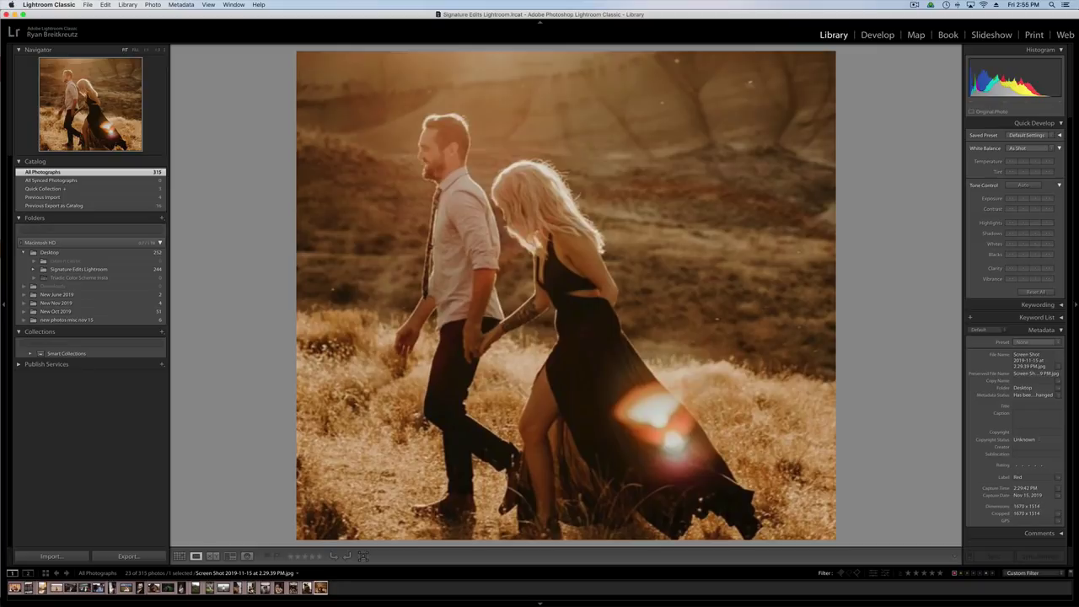
{"action": "key", "text": "g"}
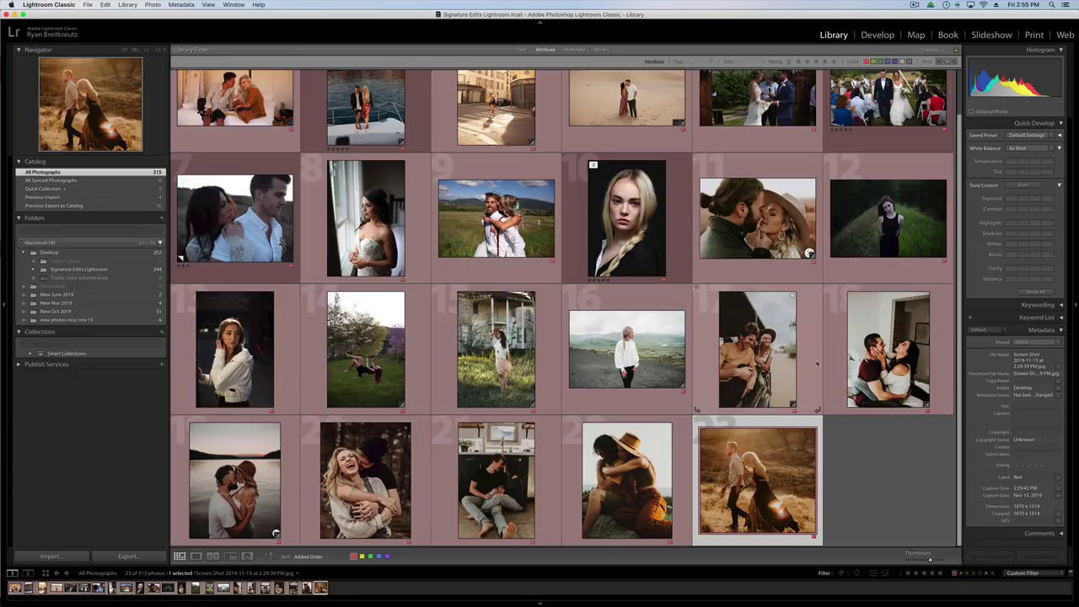
Set the close-up of the couple with the woman in a tan hat as the Reference Photo.
{"action": "double_click", "coordinate": [697, 278]}
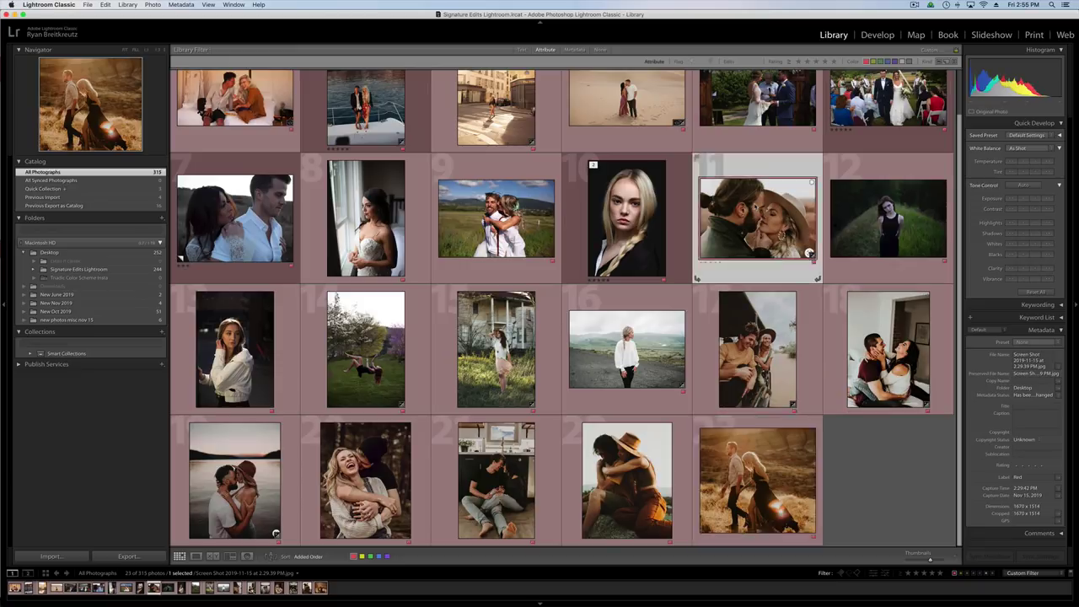
{"action": "double_click", "coordinate": [755, 204]}
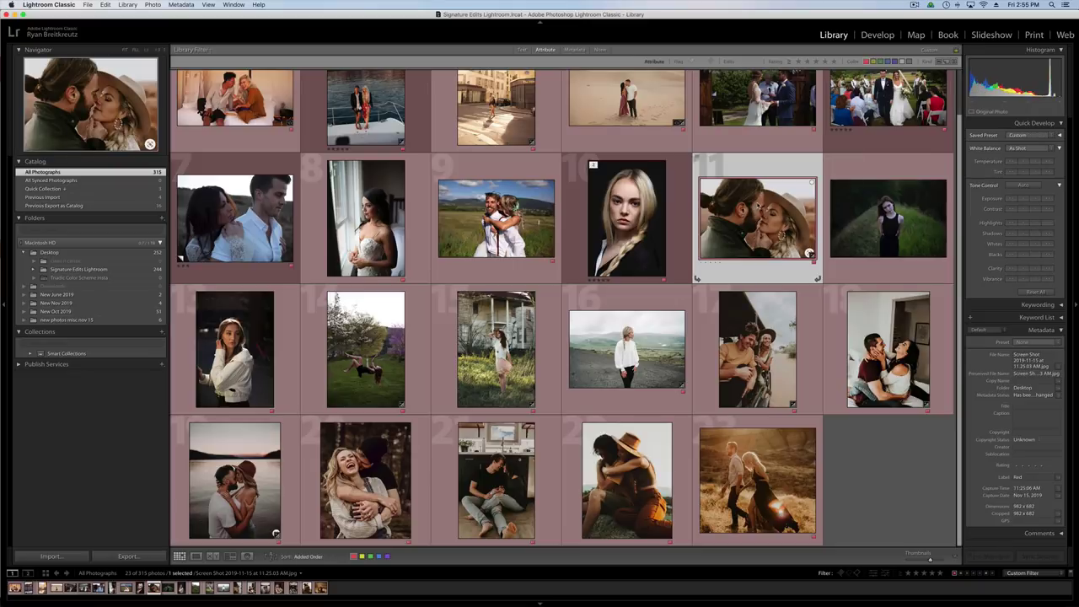
{"action": "right_click", "coordinate": [756, 202]}
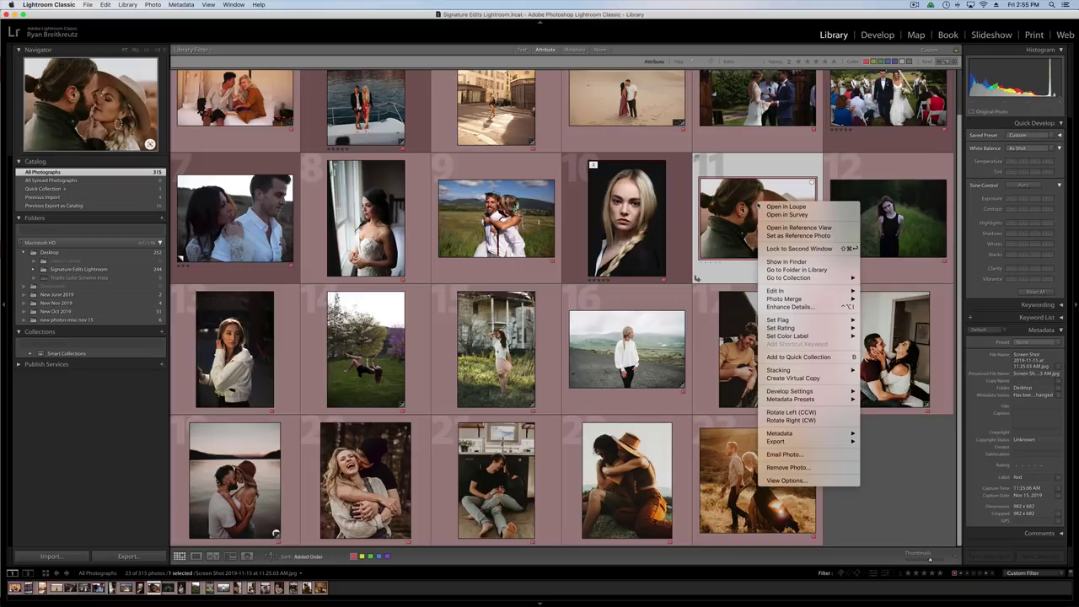
{"action": "left_click", "coordinate": [808, 236]}
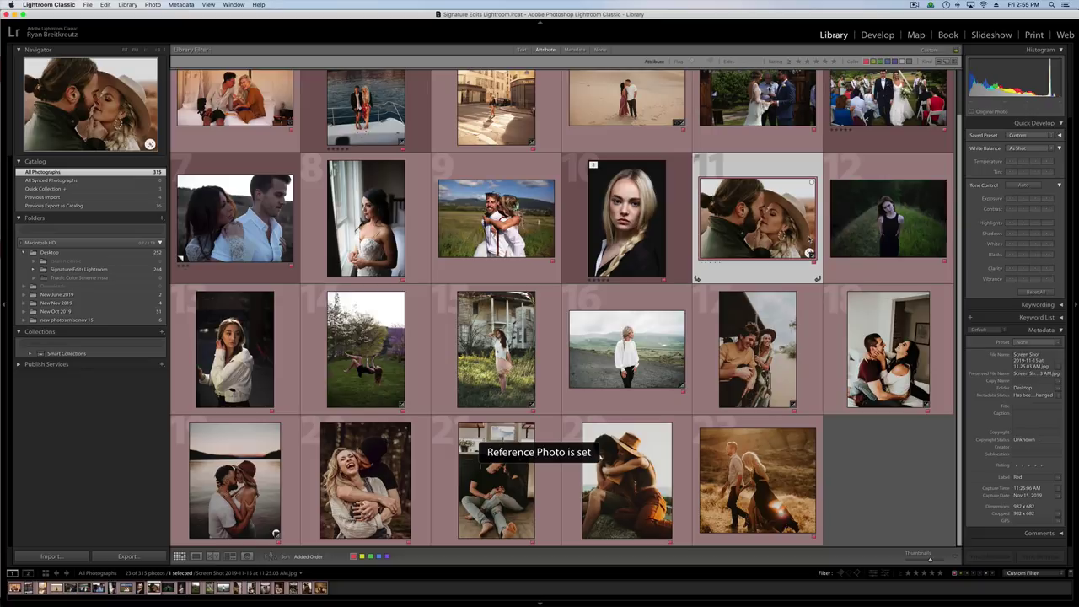
Open the photo of the groom and bride embracing in the sunny field in Develop and show it in Reference view.
{"action": "scroll", "coordinate": [793, 253], "scroll_direction": "up", "scroll_amount": 1}
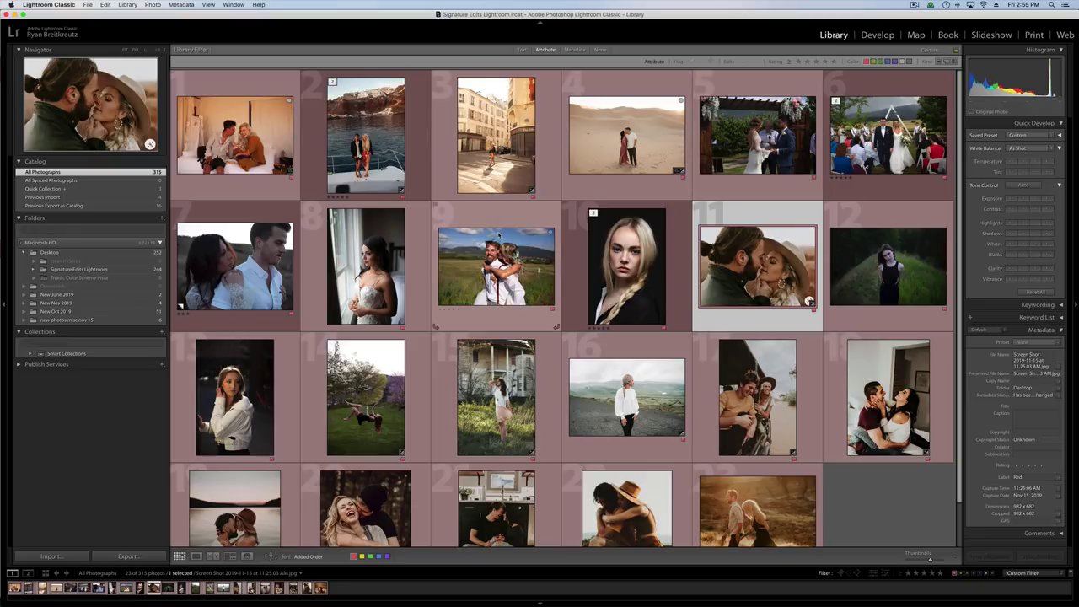
{"action": "left_click", "coordinate": [499, 257]}
{"action": "key", "text": "d"}
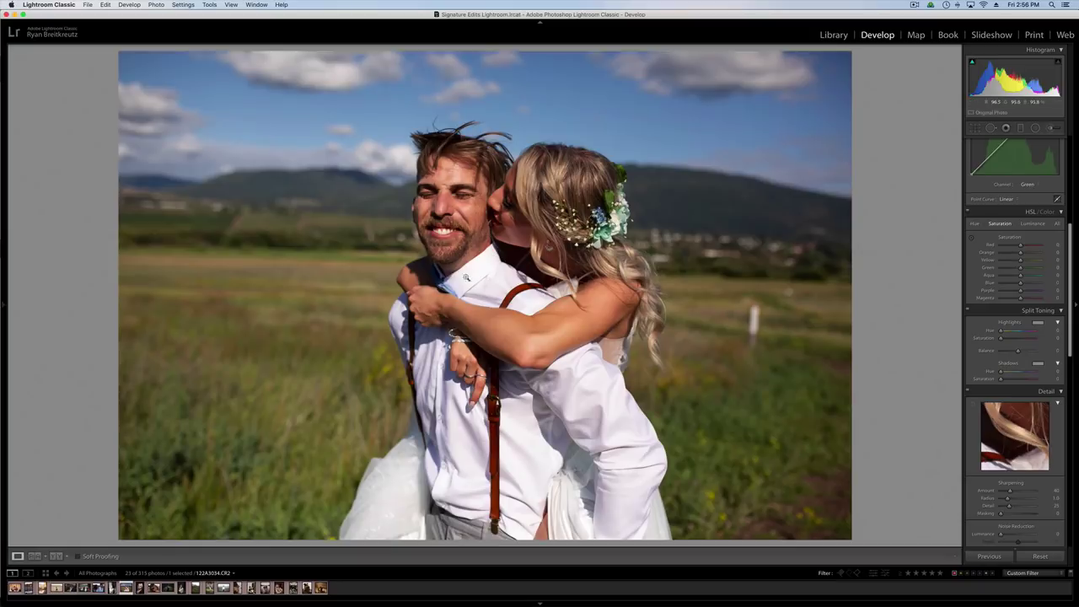
{"action": "left_click", "coordinate": [34, 557]}
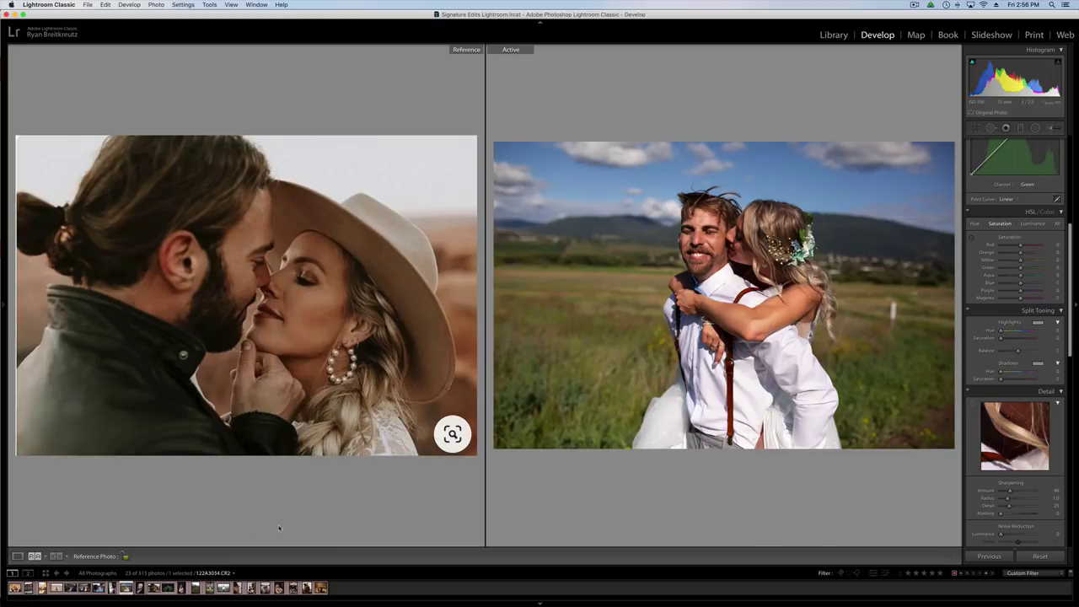
{"action": "key", "text": "t"}
{"action": "key", "text": "t"}
{"action": "key", "text": "t"}
{"action": "key", "text": "t"}
Try matching the reference with Temp 7,088, Exposure -0.78, Contrast -43, Highlights -66, Shadows +100, Whites -43, Blacks +64 and Clarity +35.
{"action": "scroll", "coordinate": [1016, 338], "scroll_direction": "up", "scroll_amount": 5}
{"action": "scroll", "coordinate": [1017, 312], "scroll_direction": "down", "scroll_amount": 1}
{"action": "left_click_drag", "start_coordinate": [1012, 195], "coordinate": [1024, 297]}
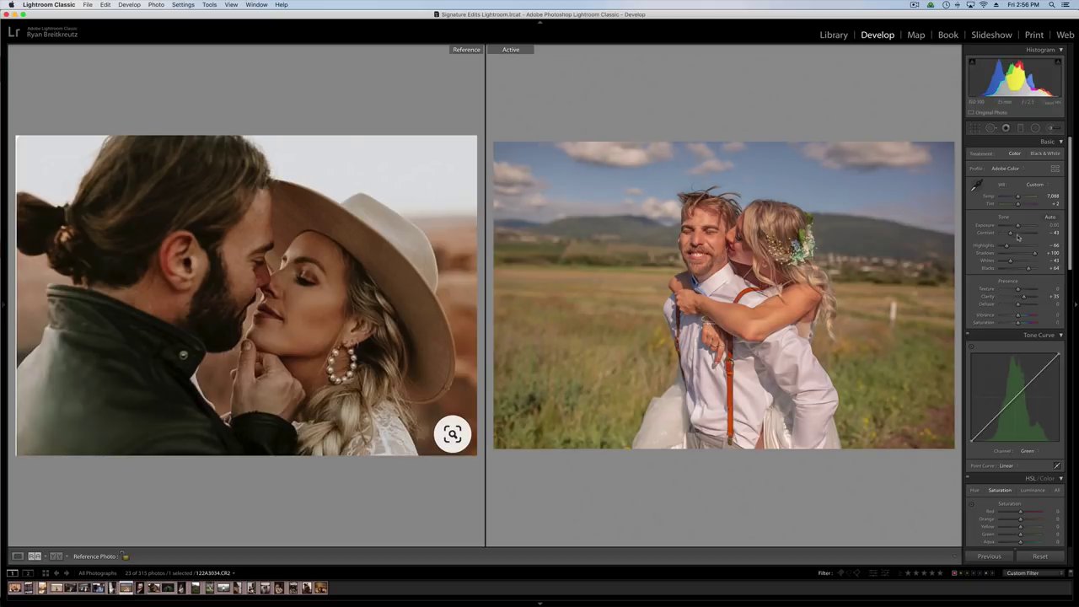
{"action": "left_click_drag", "start_coordinate": [1018, 226], "coordinate": [1015, 227]}
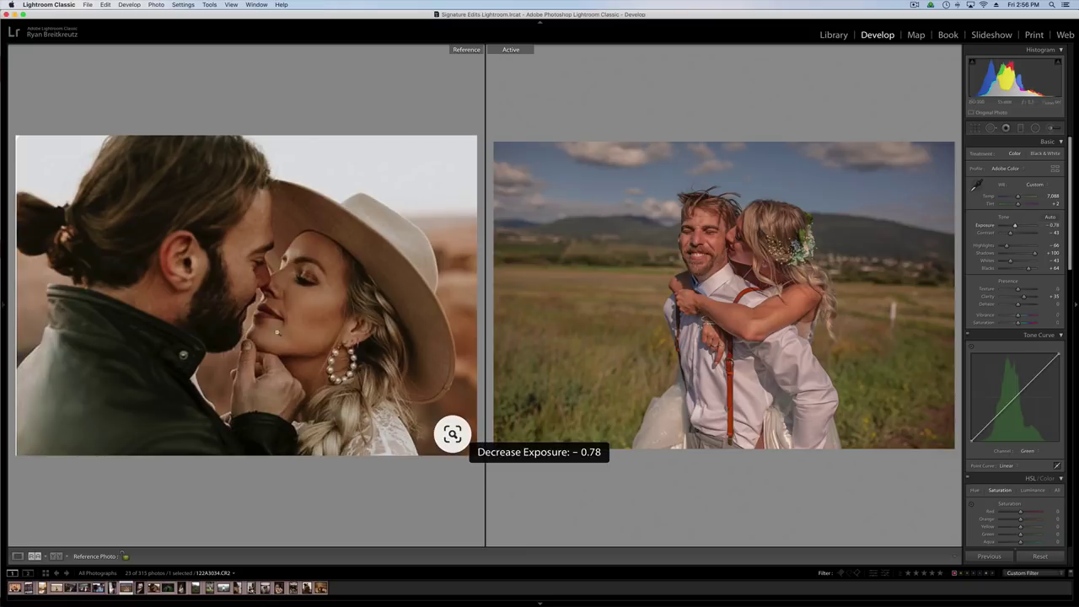
Try shifting the orange hue of the field couple's skin, and reset all of the photo's develop settings.
{"action": "scroll", "coordinate": [998, 426], "scroll_direction": "down", "scroll_amount": 3}
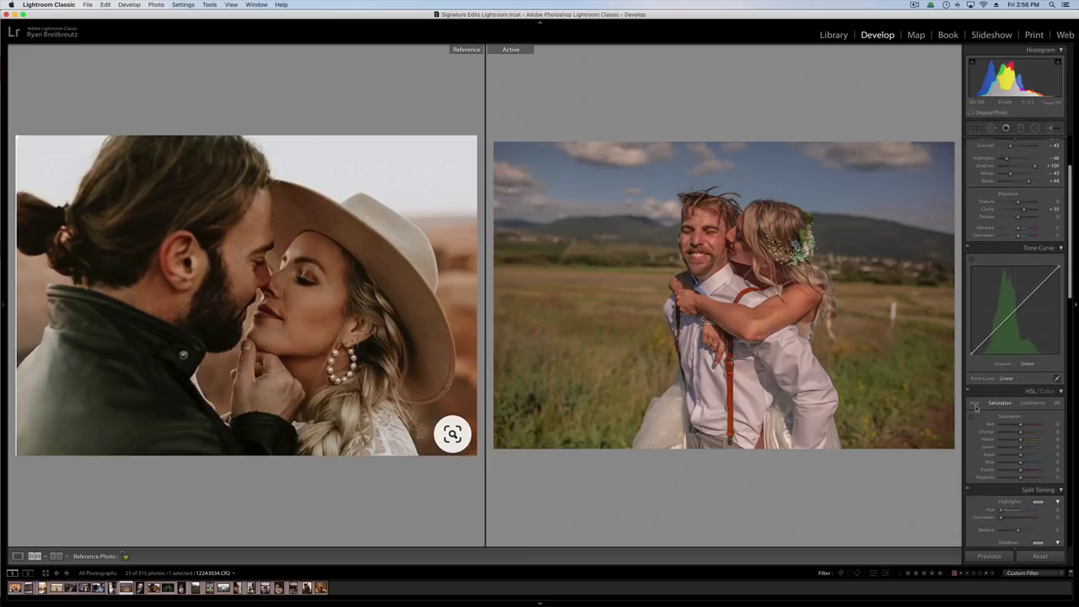
{"action": "left_click", "coordinate": [975, 403]}
{"action": "left_click_drag", "start_coordinate": [1020, 432], "coordinate": [1024, 433]}
{"action": "scroll", "coordinate": [1046, 177], "scroll_direction": "up", "scroll_amount": 2}
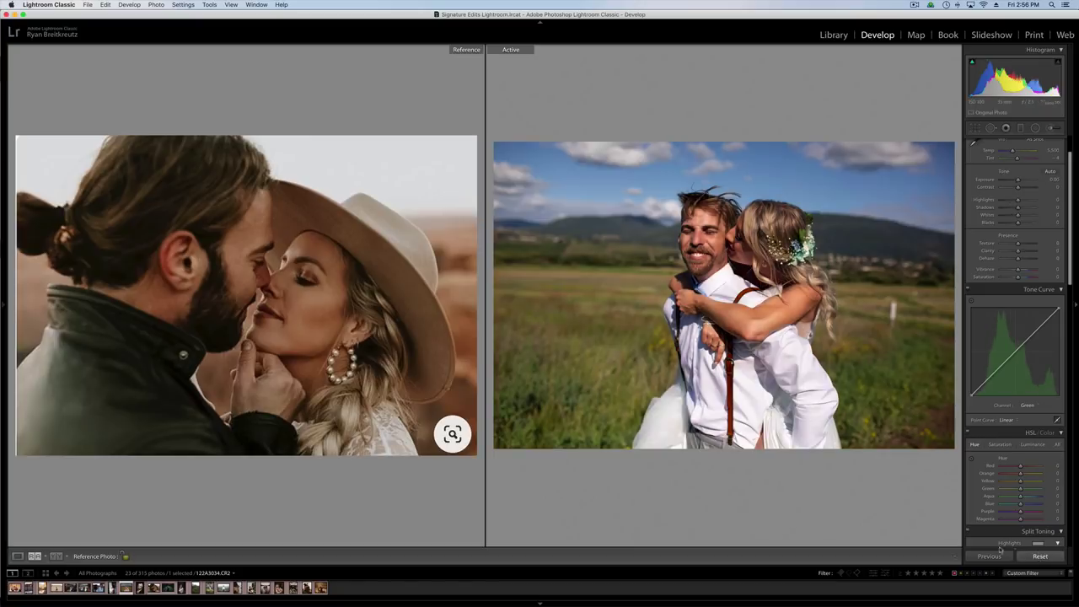
{"action": "left_click", "coordinate": [1040, 557]}
Open the photo of the dark-haired woman behind the man in a white shirt in Develop's Reference view.
{"action": "key", "text": "g"}
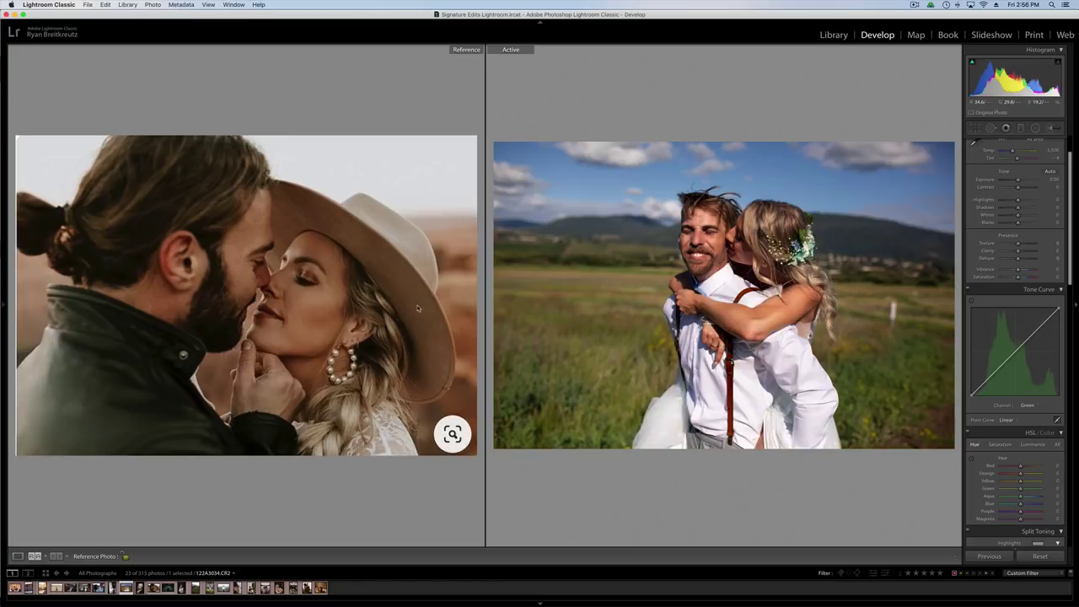
{"action": "left_click", "coordinate": [757, 267]}
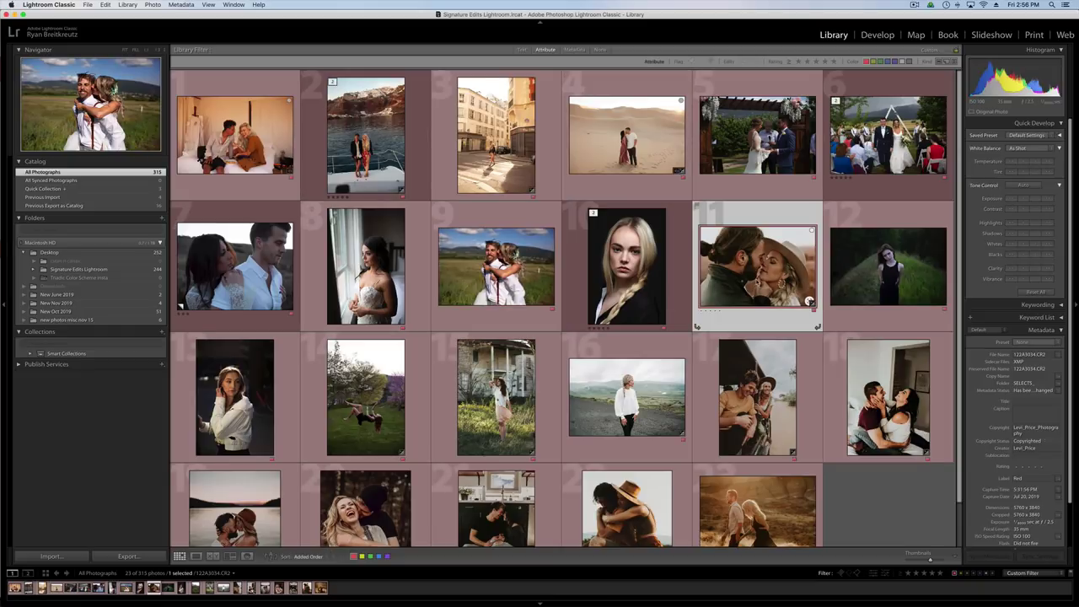
{"action": "left_click", "coordinate": [234, 266]}
{"action": "key", "text": "d"}
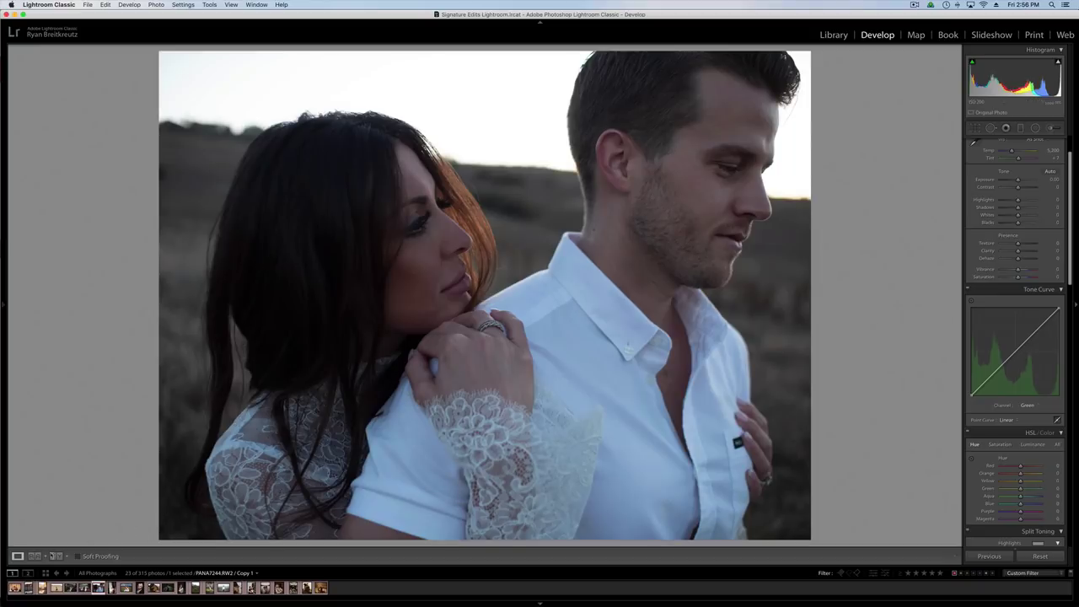
{"action": "left_click", "coordinate": [35, 556]}
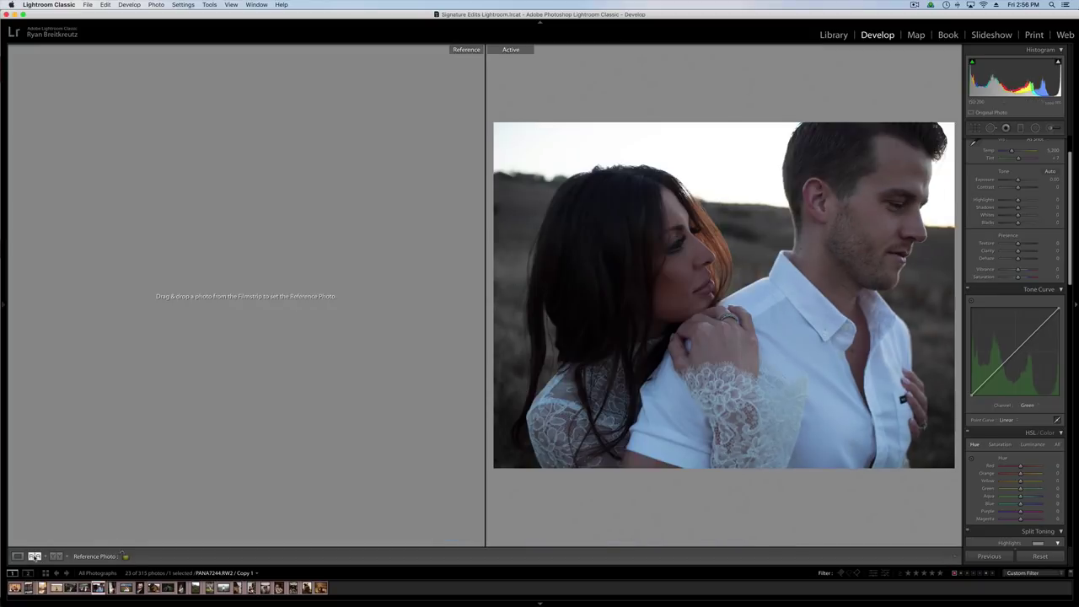
Set the tan-hat couple photo as the Reference Photo again and show it beside the white-shirt couple in Develop.
{"action": "key", "text": "g"}
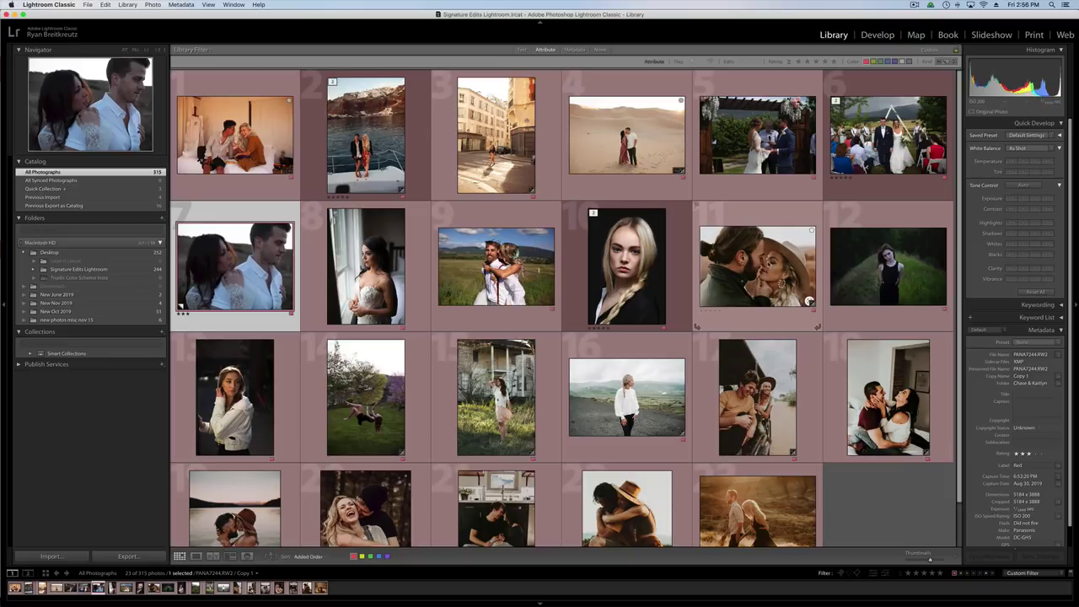
{"action": "right_click", "coordinate": [767, 260]}
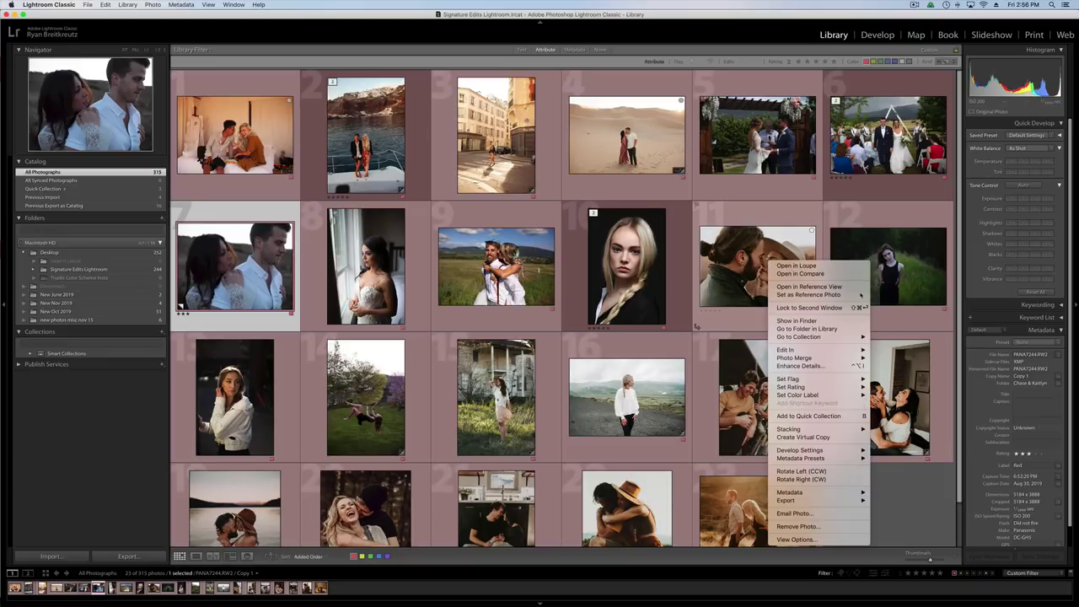
{"action": "left_click", "coordinate": [811, 295]}
{"action": "key", "text": "d"}
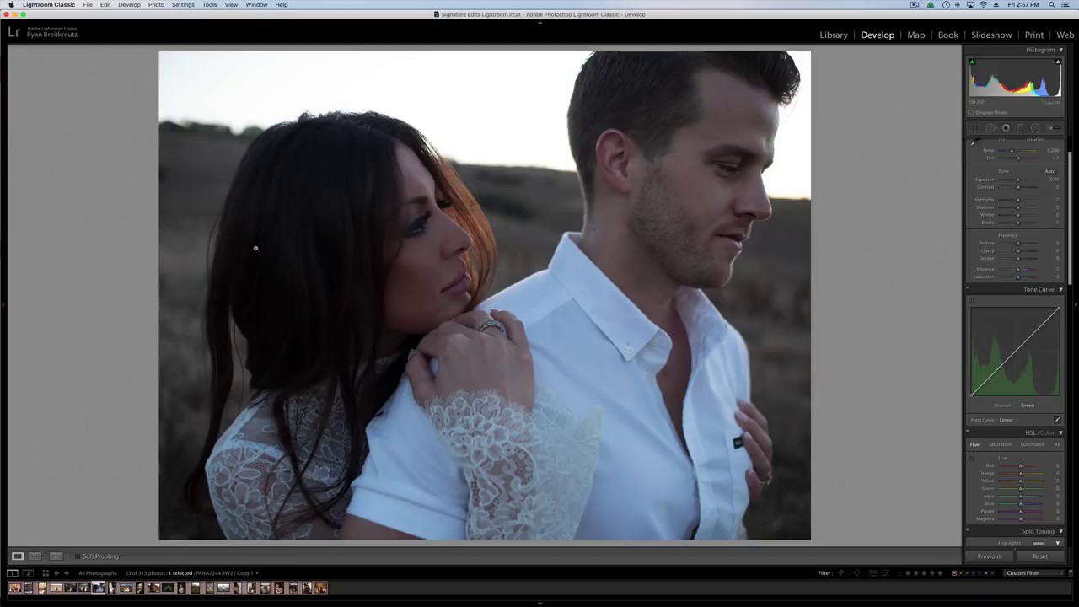
{"action": "left_click", "coordinate": [34, 557]}
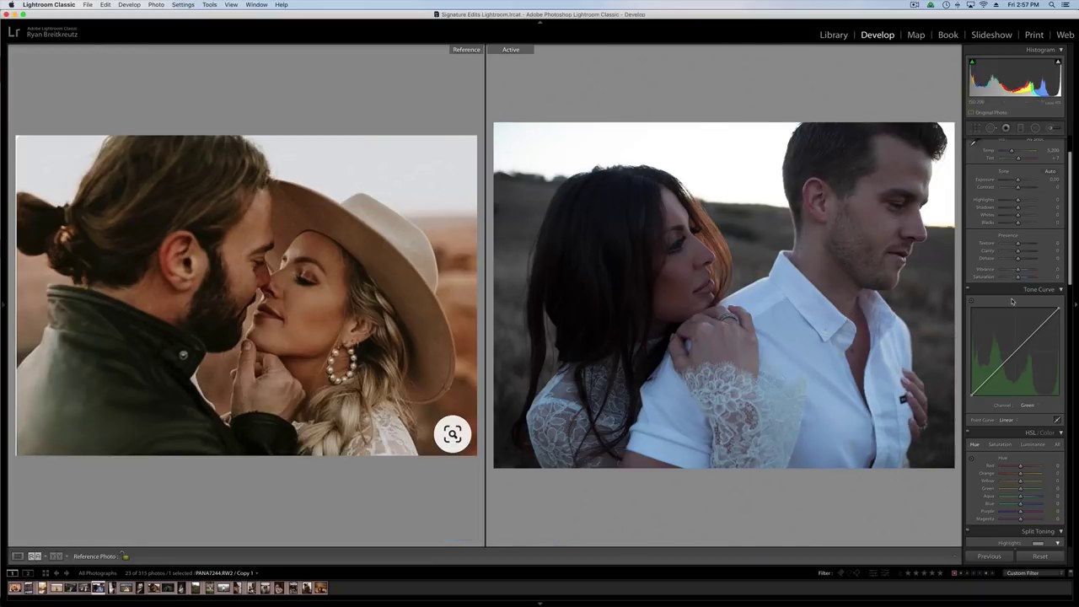
Try warming the white-shirt couple photo with Temp 13,635, Exposure +0.30 and Contrast +8, and reset its settings.
{"action": "scroll", "coordinate": [1012, 278], "scroll_direction": "up", "scroll_amount": 2}
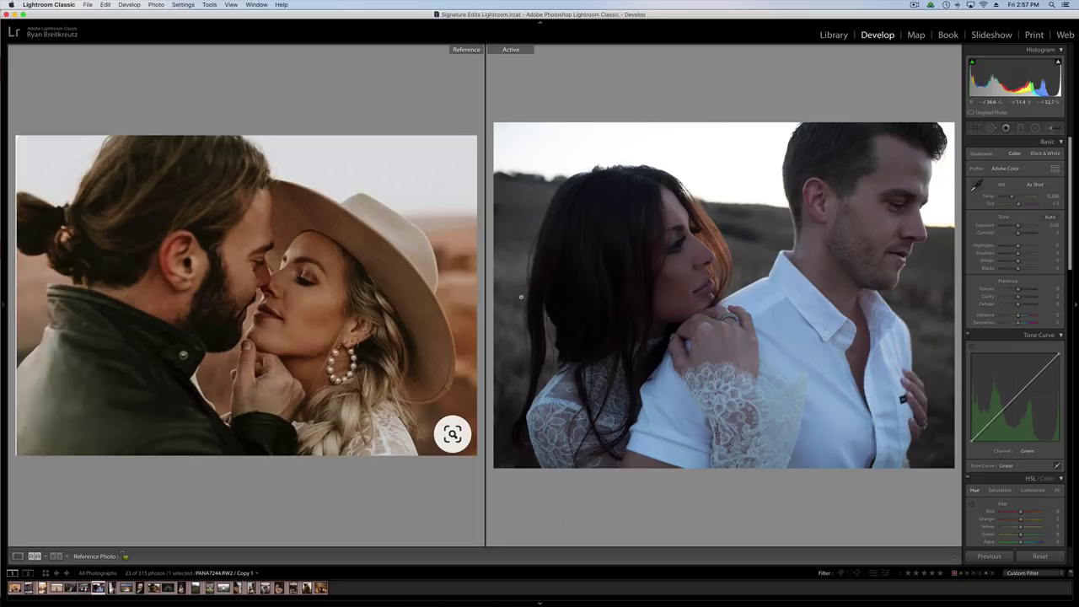
{"action": "left_click_drag", "start_coordinate": [1012, 197], "coordinate": [1026, 197]}
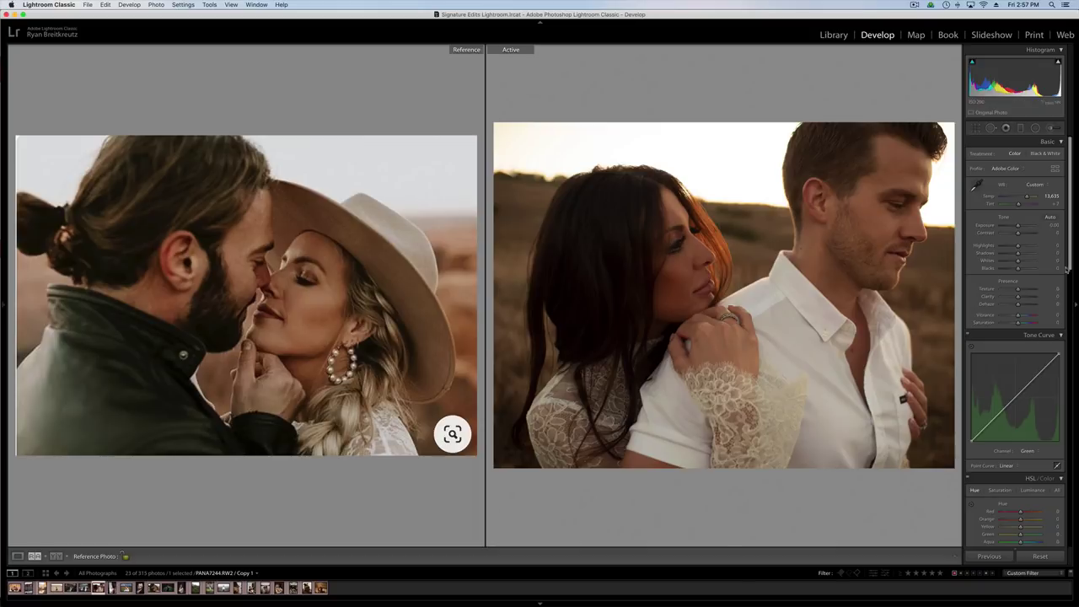
{"action": "left_click_drag", "start_coordinate": [1024, 236], "coordinate": [1019, 236]}
{"action": "left_click", "coordinate": [1027, 235]}
{"action": "mouse_move", "coordinate": [1019, 227]}
{"action": "left_mouse_down"}
{"action": "mouse_move", "coordinate": [1030, 227]}
{"action": "mouse_move", "coordinate": [1018, 229]}
{"action": "left_mouse_up"}
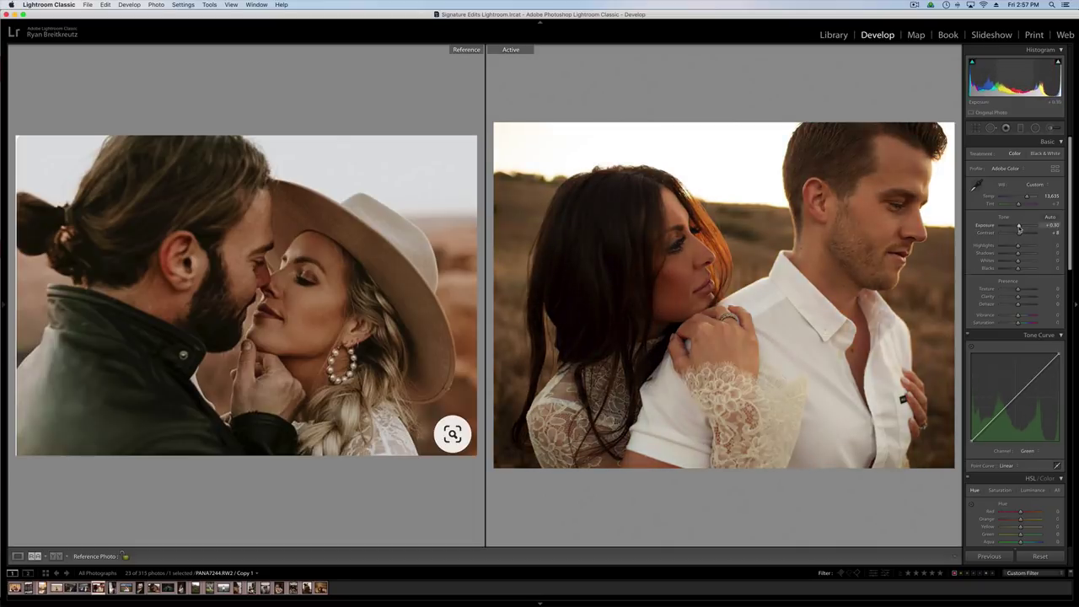
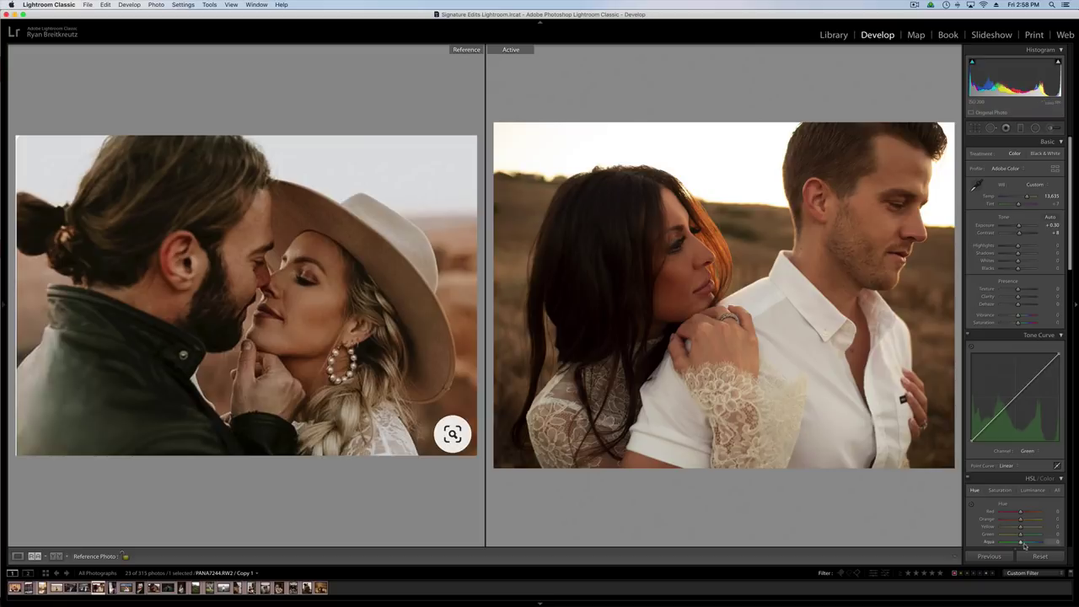
{"action": "left_click", "coordinate": [1043, 556]}
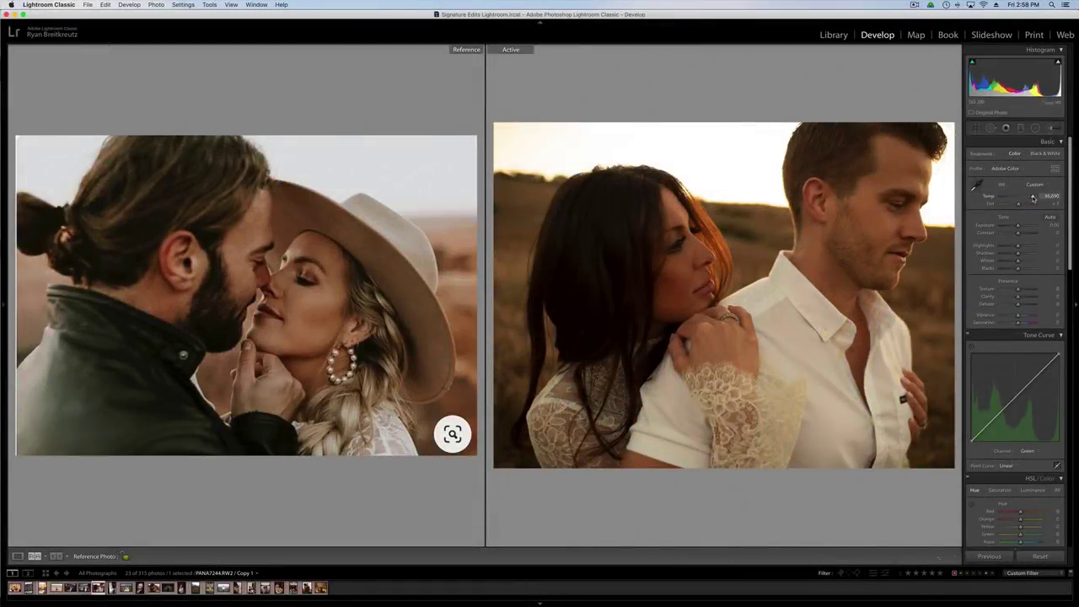
Set the white-shirt couple photo's Temp to 14,496 and Tint to +13, and check it against the before version.
{"action": "left_click_drag", "start_coordinate": [1029, 197], "coordinate": [1020, 206]}
{"action": "key", "text": "backslash"}
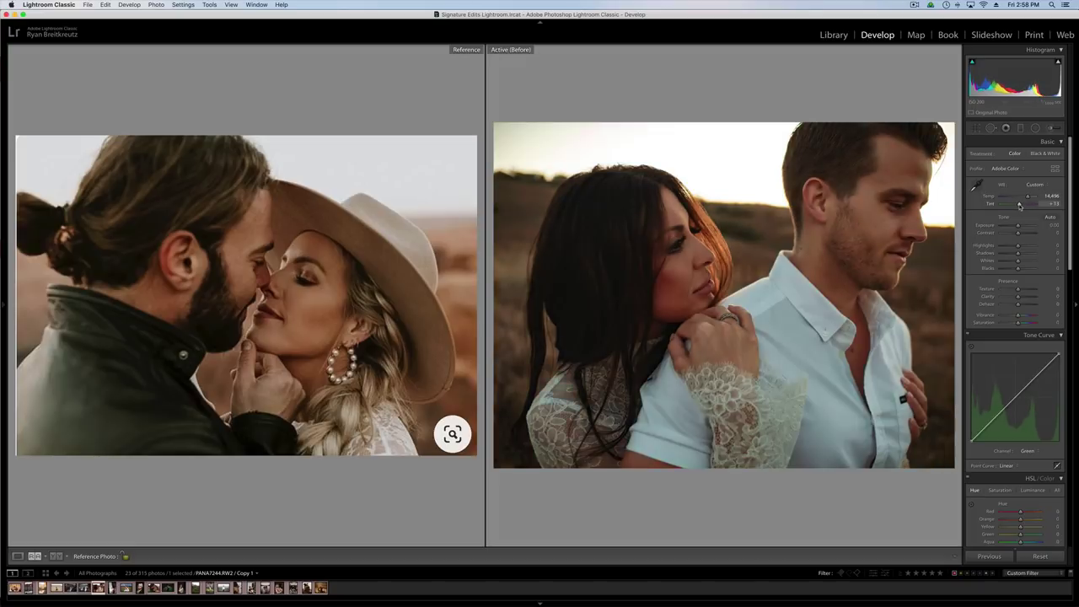
{"action": "key", "text": "backslash"}
Compare the whole photo with and without the white balance change by repeatedly resetting the settings and undoing the reset.
{"action": "left_click", "coordinate": [1041, 557]}
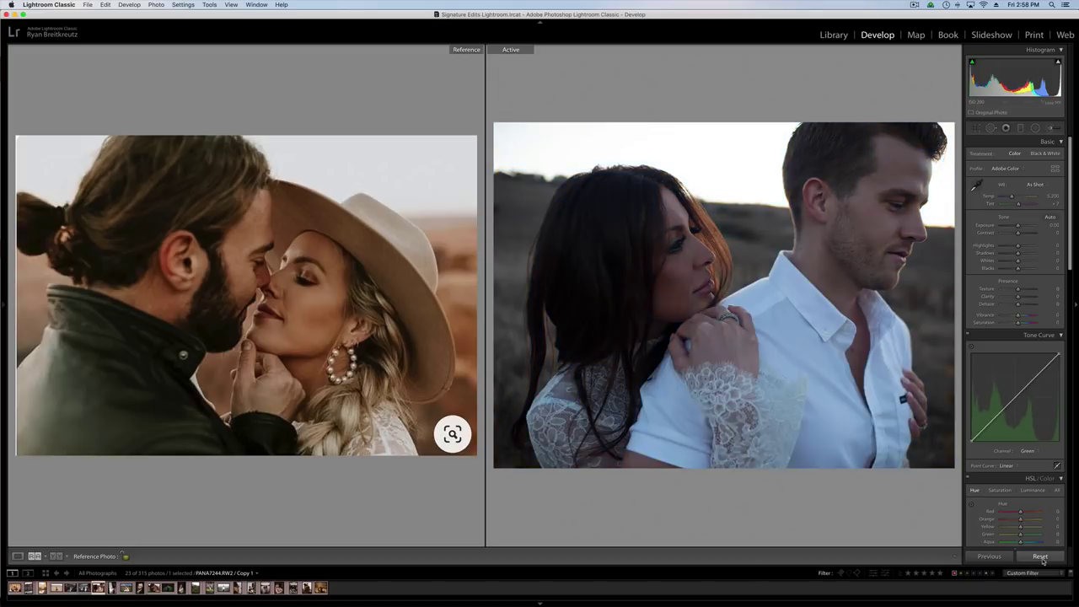
{"action": "key", "text": "super+z"}
{"action": "left_click", "coordinate": [1040, 557]}
{"action": "key", "text": "super+z"}
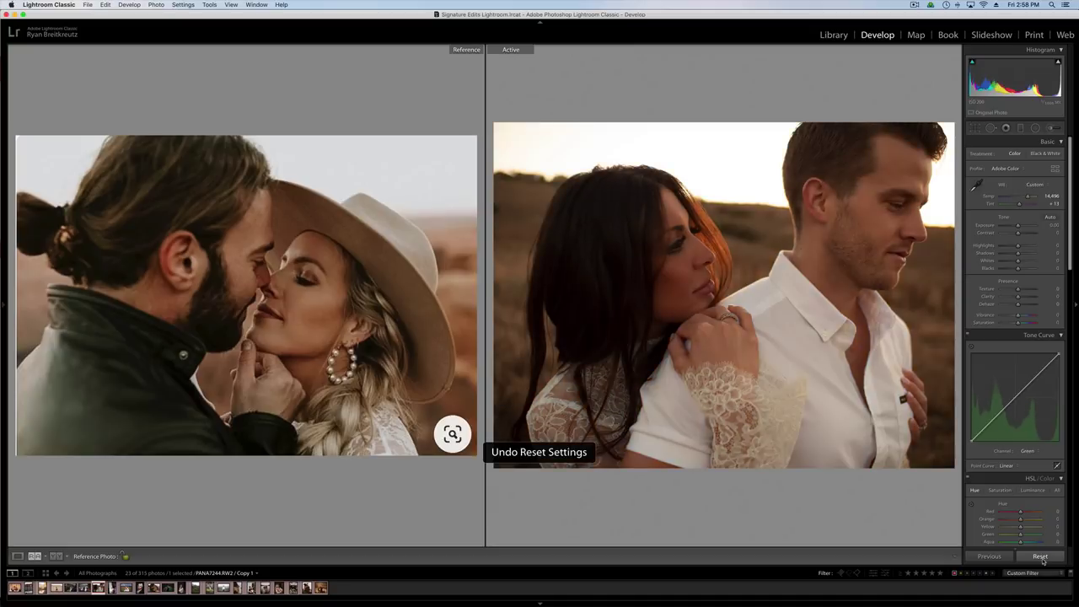
{"action": "left_click", "coordinate": [1041, 557]}
{"action": "key", "text": "super+z"}
{"action": "left_click", "coordinate": [1041, 556]}
{"action": "key", "text": "super+z"}
Compare the woman's skin tone close up with the settings reset and restored, and return to the full photo.
{"action": "left_click", "coordinate": [713, 297]}
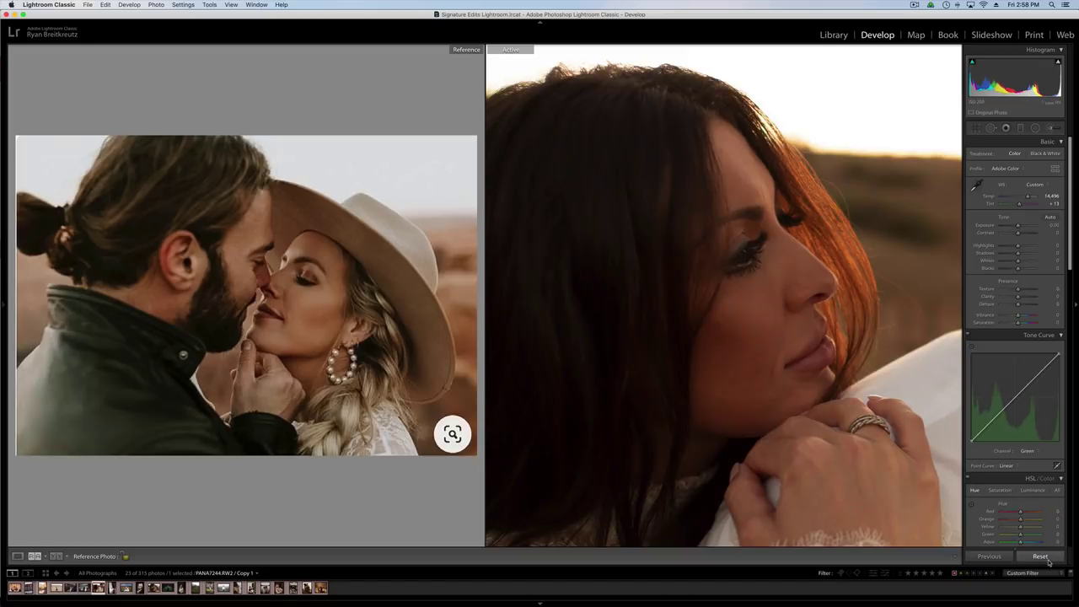
{"action": "left_click", "coordinate": [1044, 559]}
{"action": "key", "text": "super+z"}
{"action": "left_click", "coordinate": [759, 301]}
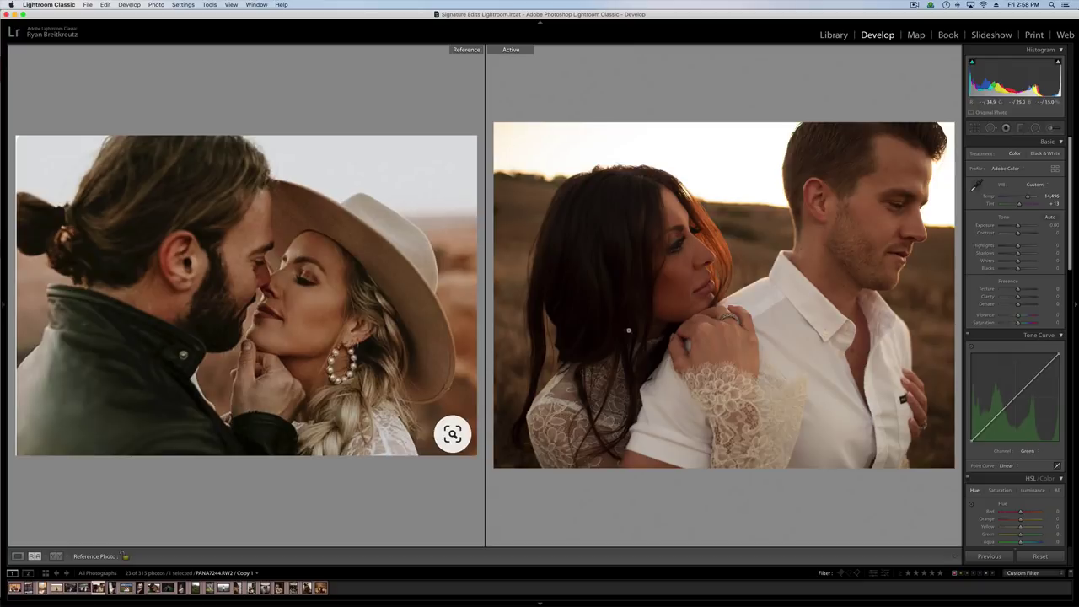
Open the photo of the woman in the black outfit on the grassy path in Develop.
{"action": "key", "text": "g"}
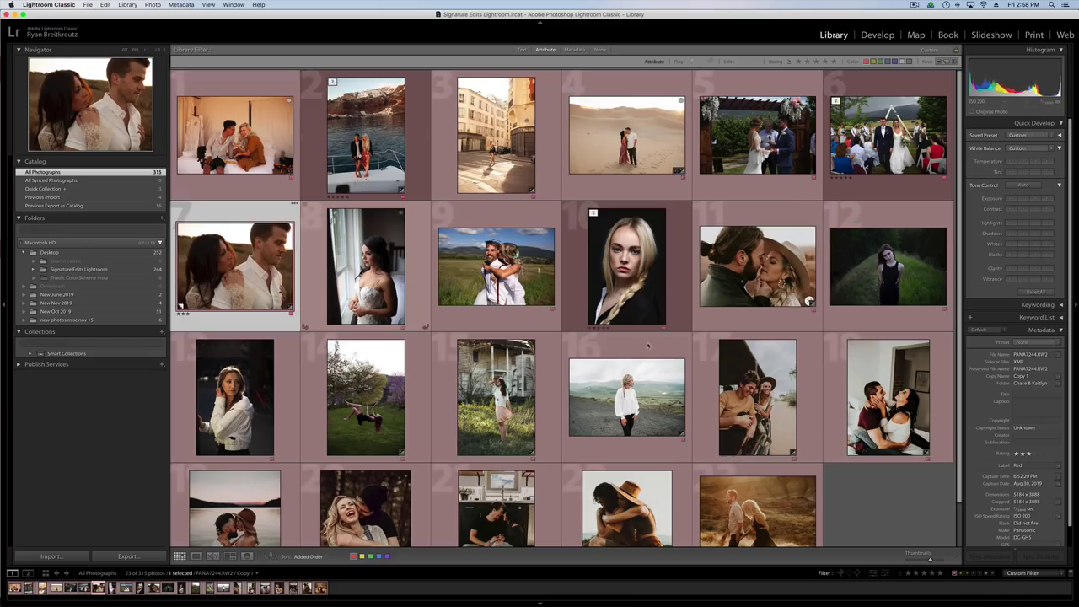
{"action": "double_click", "coordinate": [870, 236]}
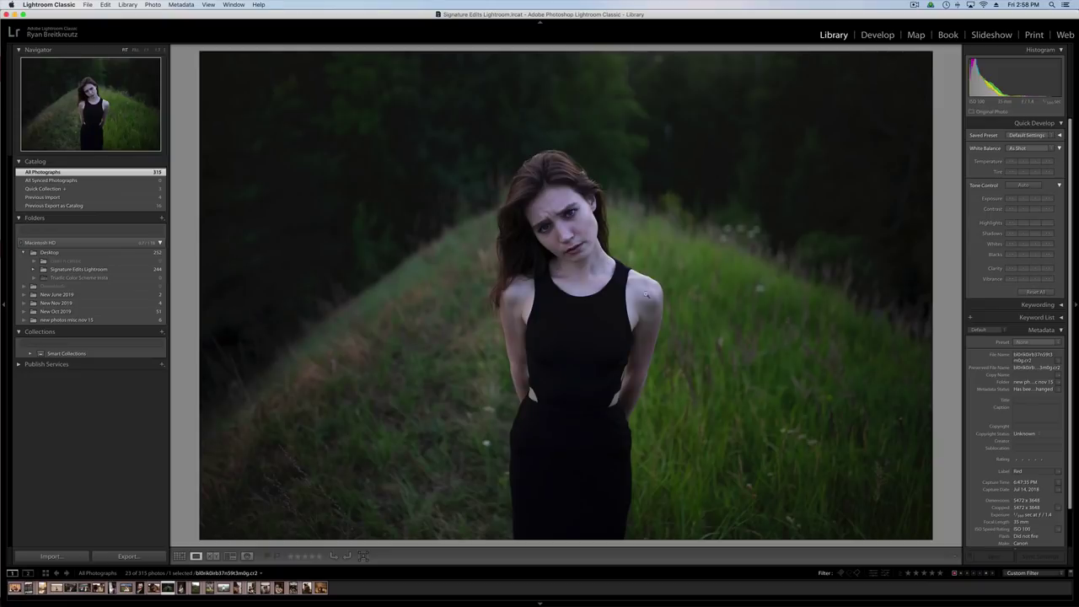
{"action": "key", "text": "d"}
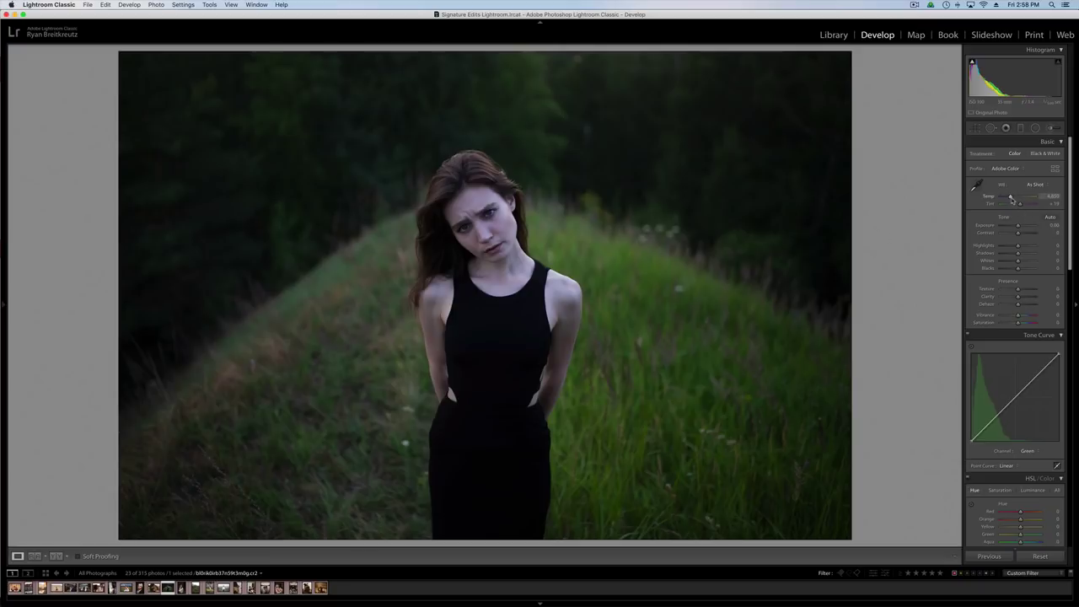
Warm the photo of the woman in the black outfit by setting Temp to 10,495 and Tint to +42.
{"action": "left_click", "coordinate": [490, 199]}
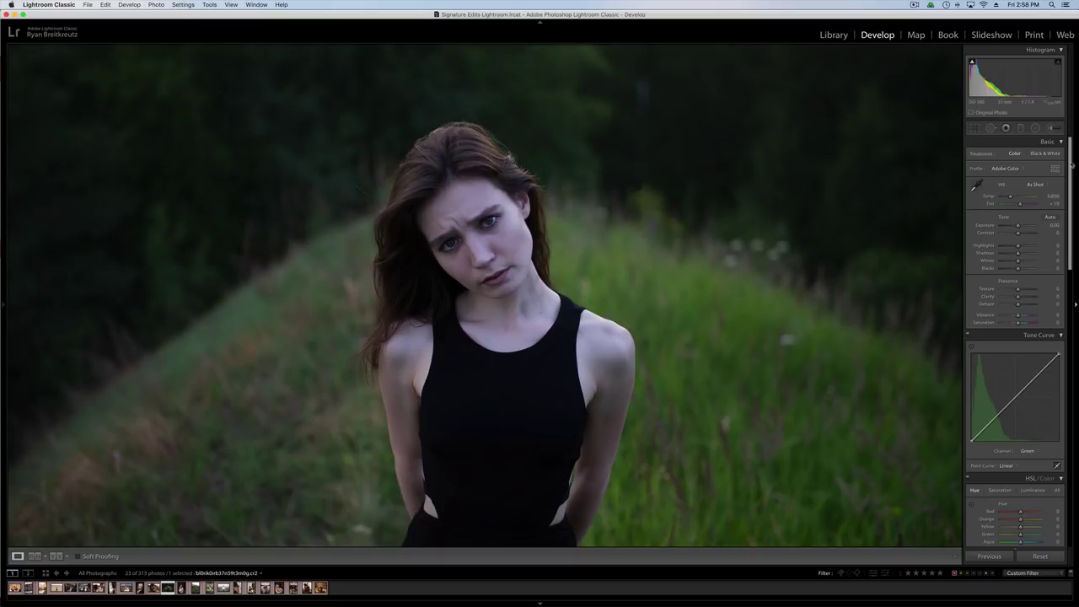
{"action": "left_click_drag", "start_coordinate": [1010, 196], "coordinate": [1025, 198]}
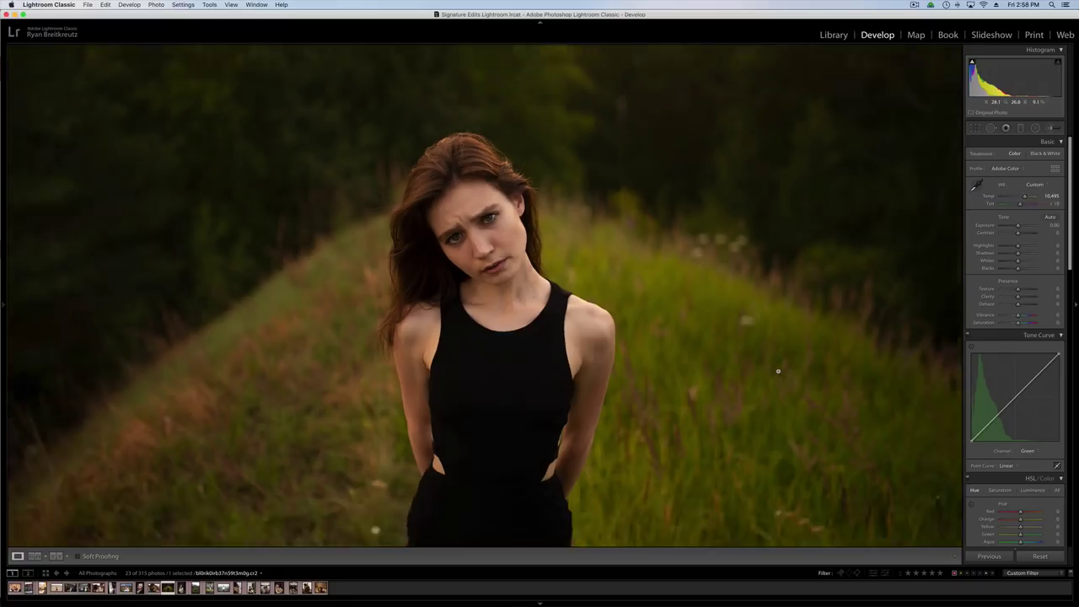
{"action": "left_click", "coordinate": [779, 371]}
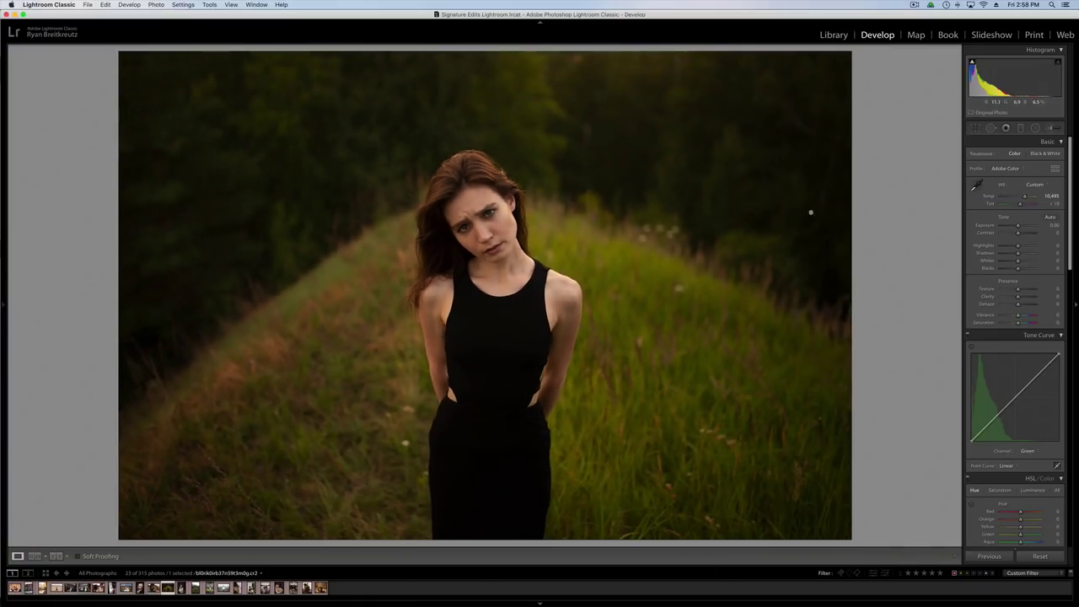
{"action": "left_click_drag", "start_coordinate": [1020, 204], "coordinate": [1025, 205]}
Compare the white-balanced photo with its before version several times.
{"action": "key", "text": "backslash"}
{"action": "key", "text": "backslash"}
{"action": "key", "text": "backslash"}
{"action": "key", "text": "backslash"}
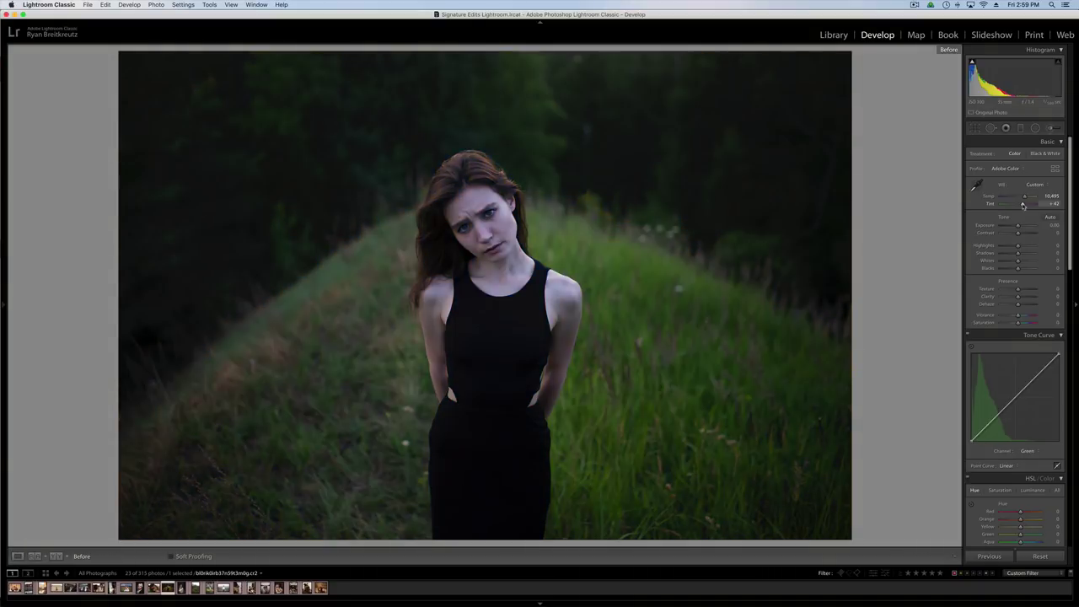
{"action": "key", "text": "backslash"}
{"action": "key", "text": "backslash"}
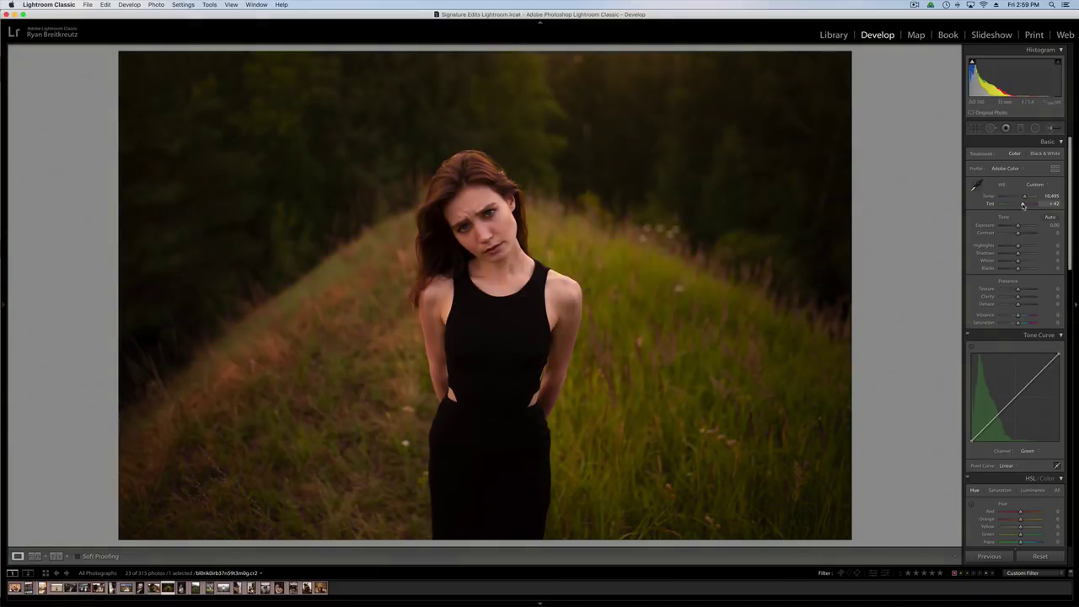
{"action": "key", "text": "backslash"}
{"action": "key", "text": "backslash"}
Set the photo of the couple embracing by the lake as the reference photo in the Library grid.
{"action": "key", "text": "g"}
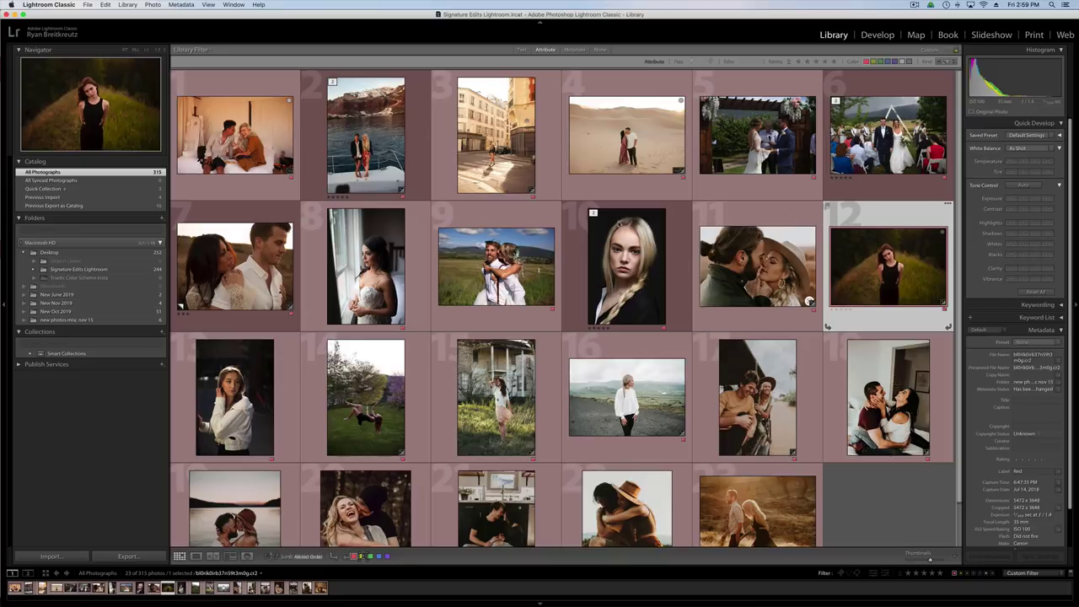
{"action": "scroll", "coordinate": [838, 299], "scroll_direction": "down", "scroll_amount": 1}
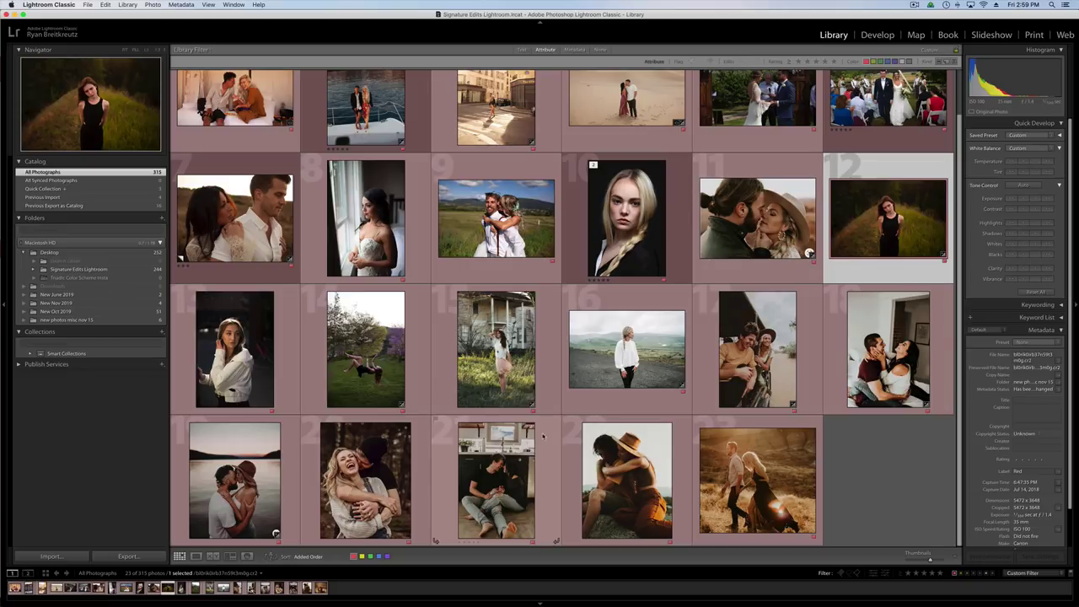
{"action": "left_click", "coordinate": [225, 474]}
{"action": "right_click", "coordinate": [222, 320]}
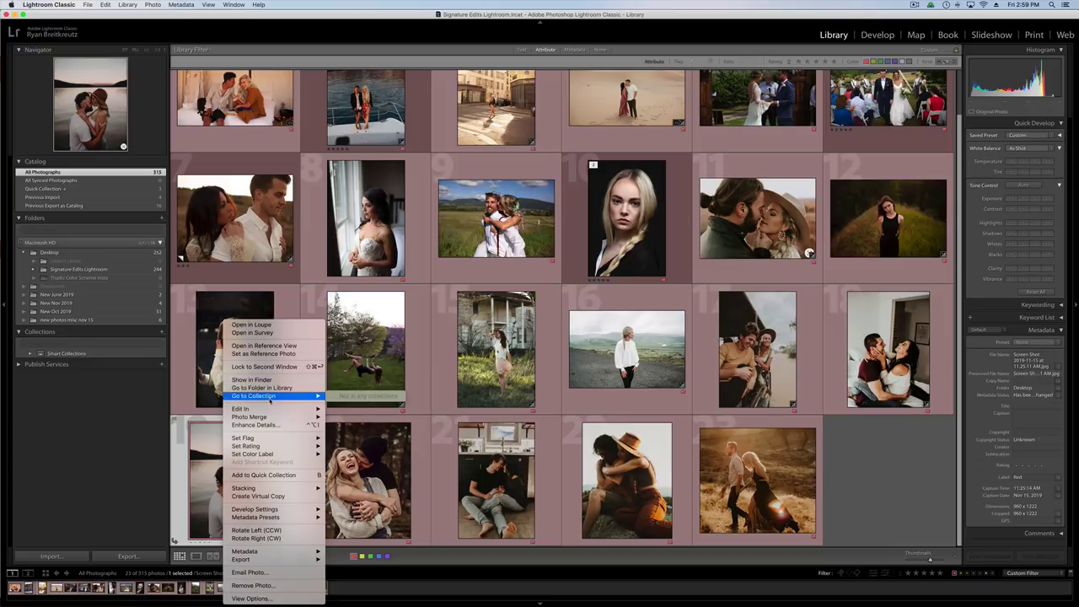
{"action": "left_click", "coordinate": [267, 354]}
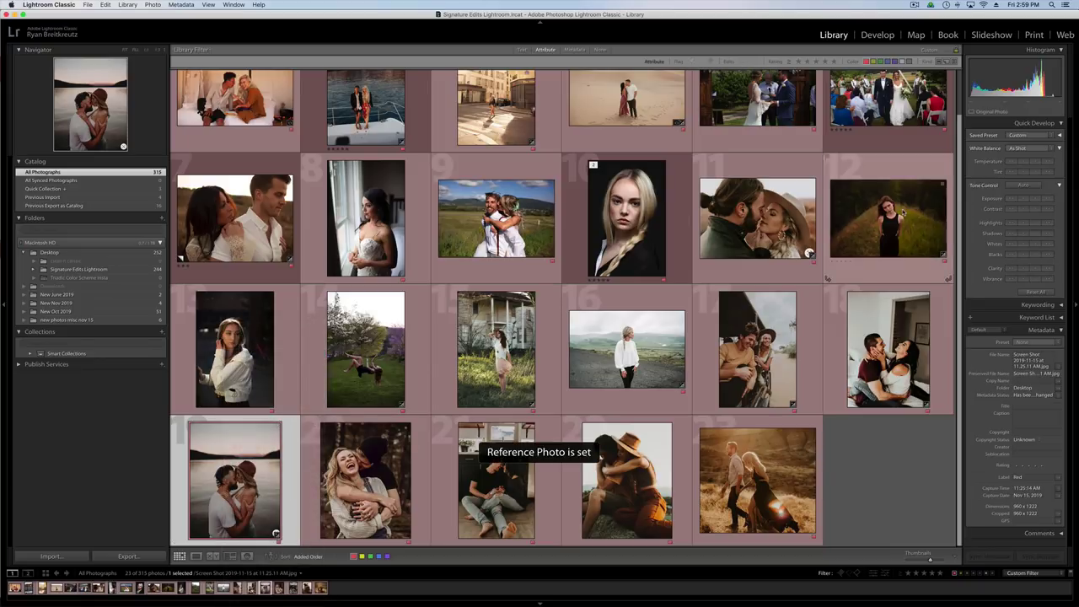
Open the photo of the woman in the black outfit in Reference view and set its Exposure to +0.05.
{"action": "left_click", "coordinate": [902, 212]}
{"action": "key", "text": "d"}
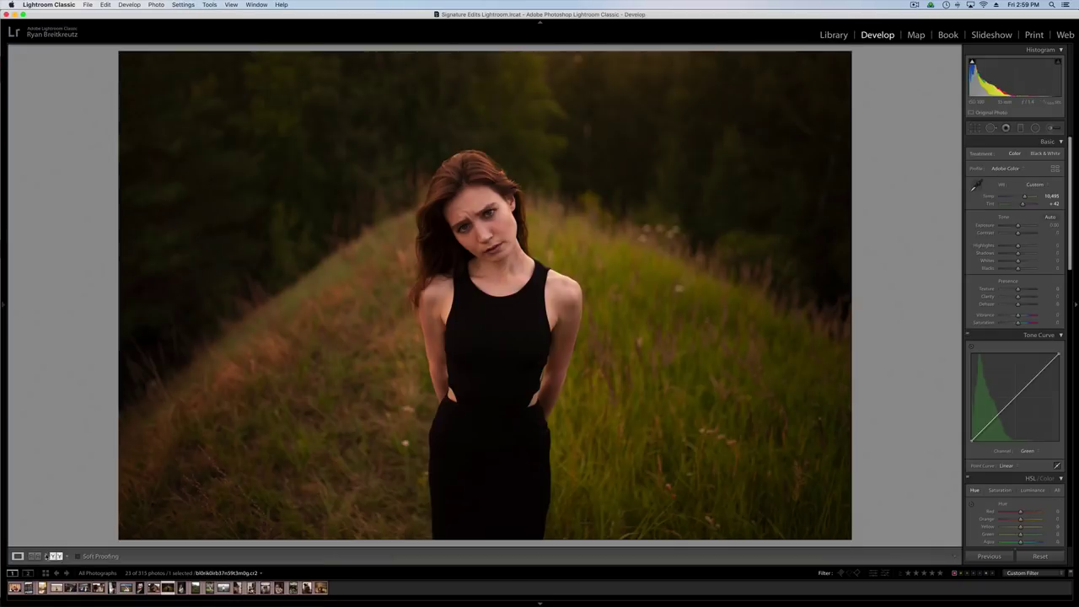
{"action": "left_click", "coordinate": [35, 556]}
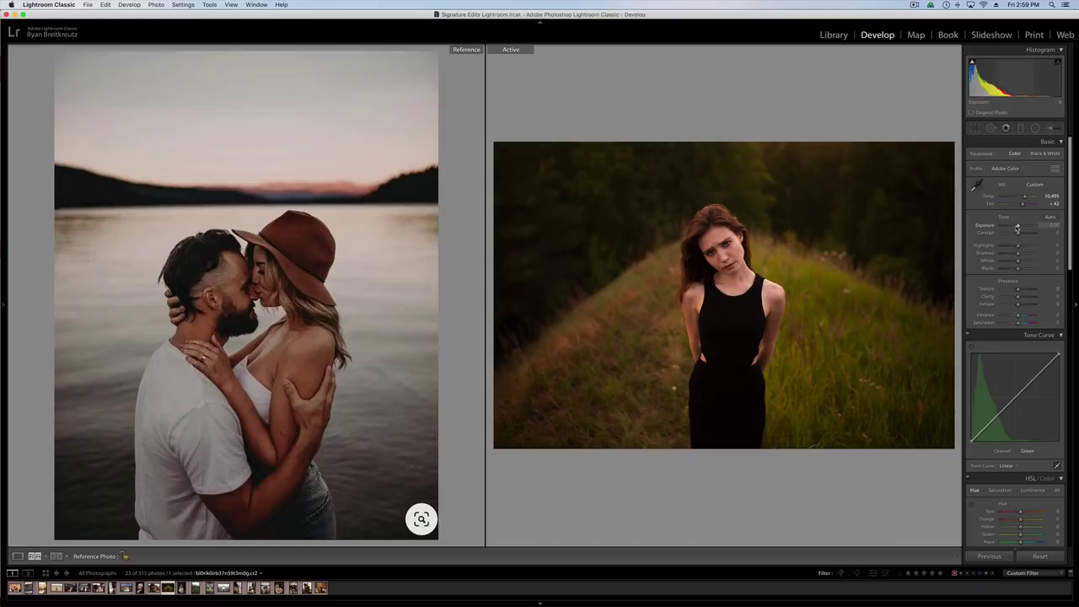
{"action": "left_click_drag", "start_coordinate": [1018, 228], "coordinate": [1017, 228]}
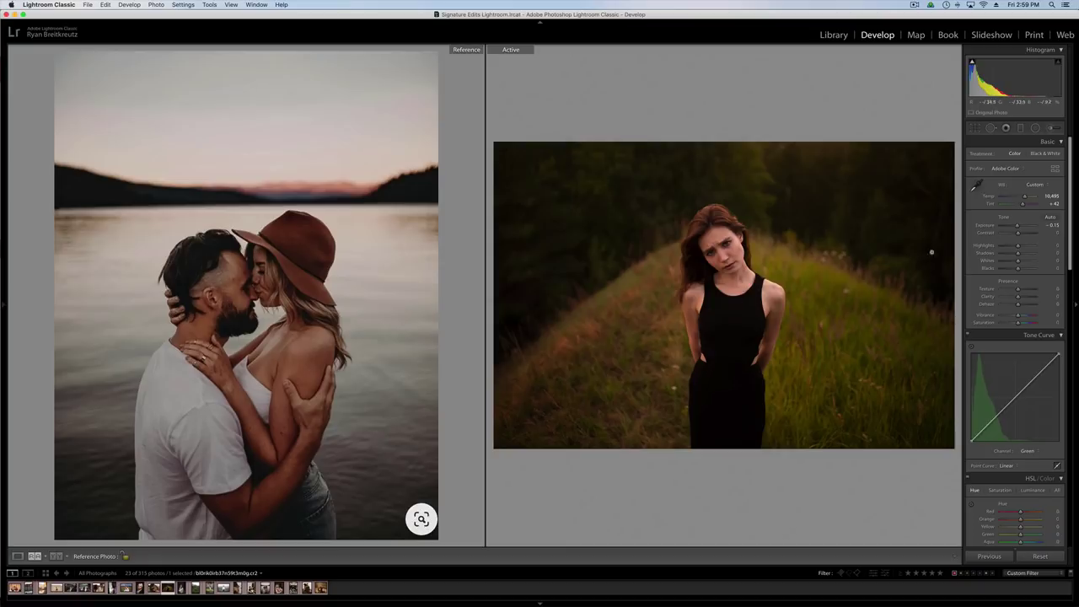
{"action": "mouse_move", "coordinate": [1018, 226]}
{"action": "left_mouse_down"}
{"action": "mouse_move", "coordinate": [1029, 226]}
{"action": "mouse_move", "coordinate": [1018, 228]}
{"action": "left_mouse_up"}
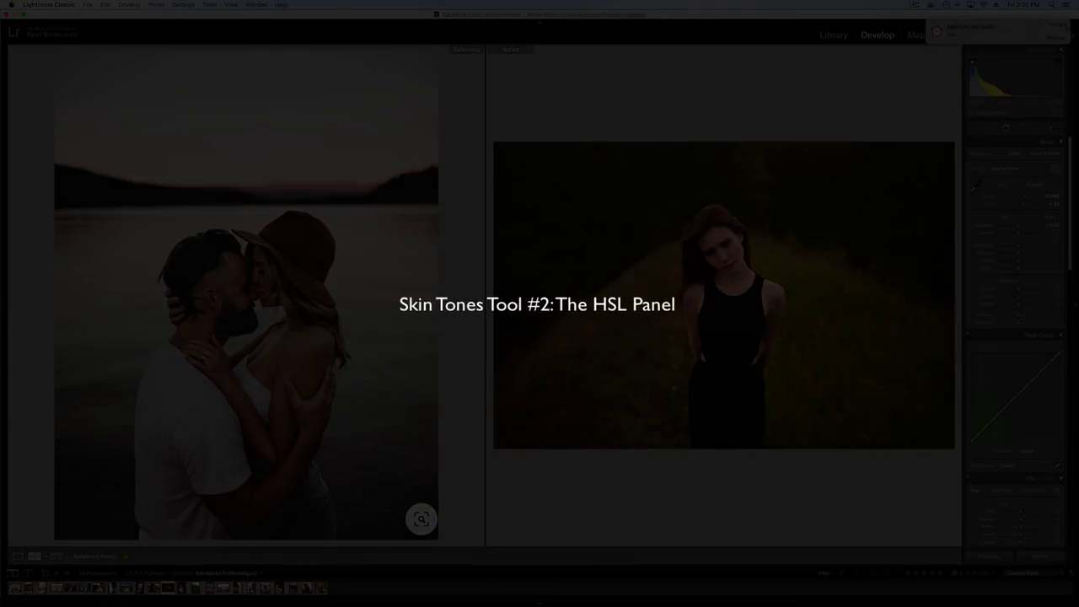
Show all HSL sliders and set Yellow through Magenta to Saturation +100 and Luminance -100, leaving Red and Orange at 0.
{"action": "scroll", "coordinate": [1016, 295], "scroll_direction": "down", "scroll_amount": 5}
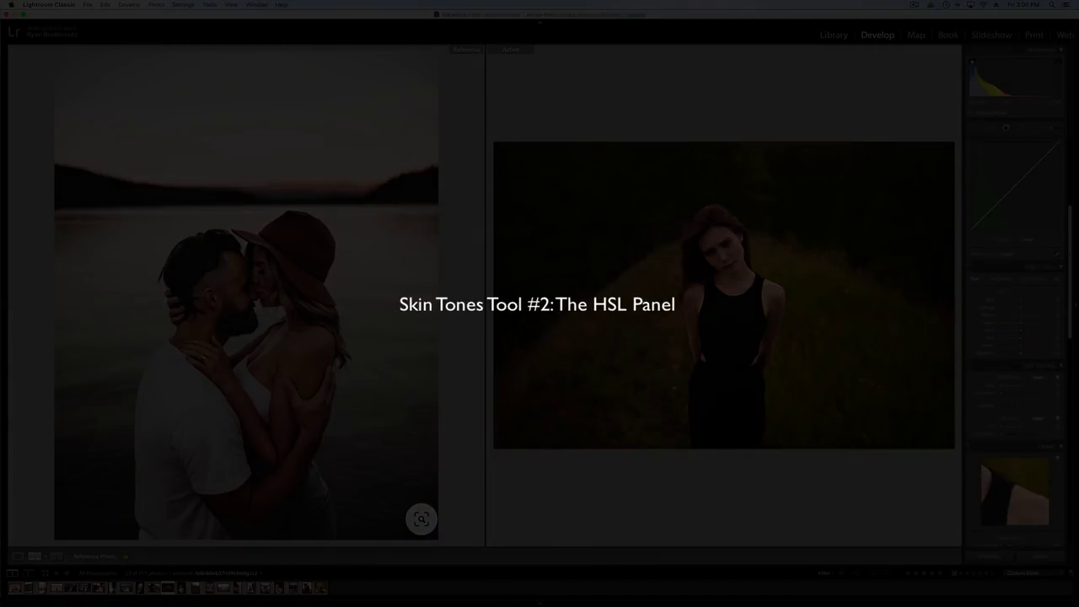
{"action": "scroll", "coordinate": [1028, 393], "scroll_direction": "down", "scroll_amount": 2}
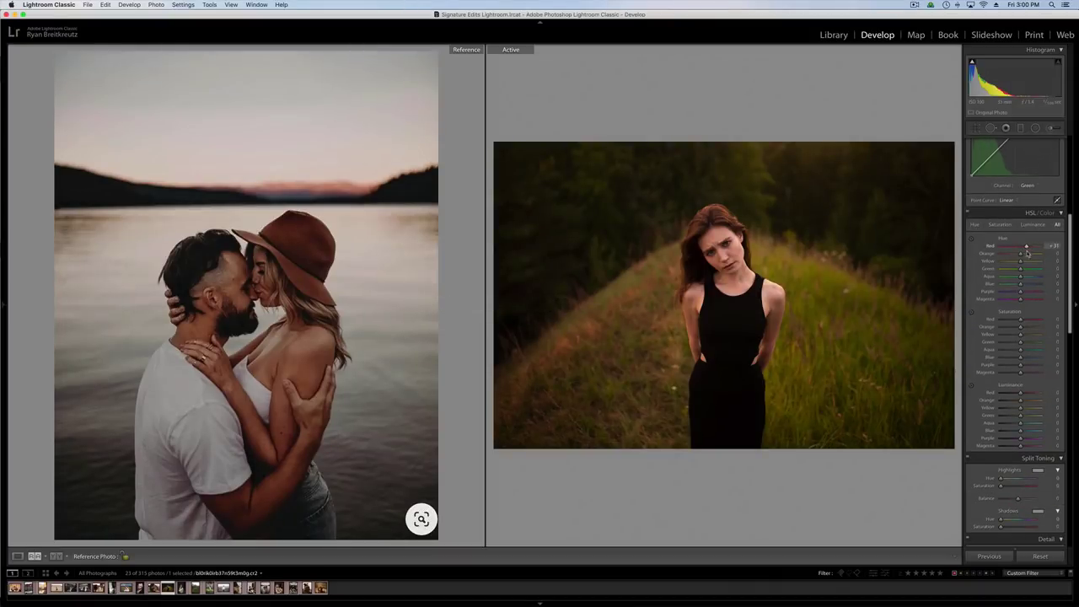
{"action": "left_click_drag", "start_coordinate": [1027, 246], "coordinate": [1028, 256]}
{"action": "double_click", "coordinate": [1005, 238]}
{"action": "left_click_drag", "start_coordinate": [1014, 335], "coordinate": [1046, 372]}
{"action": "left_click_drag", "start_coordinate": [1019, 416], "coordinate": [978, 447]}
{"action": "left_click_drag", "start_coordinate": [1022, 408], "coordinate": [915, 407]}
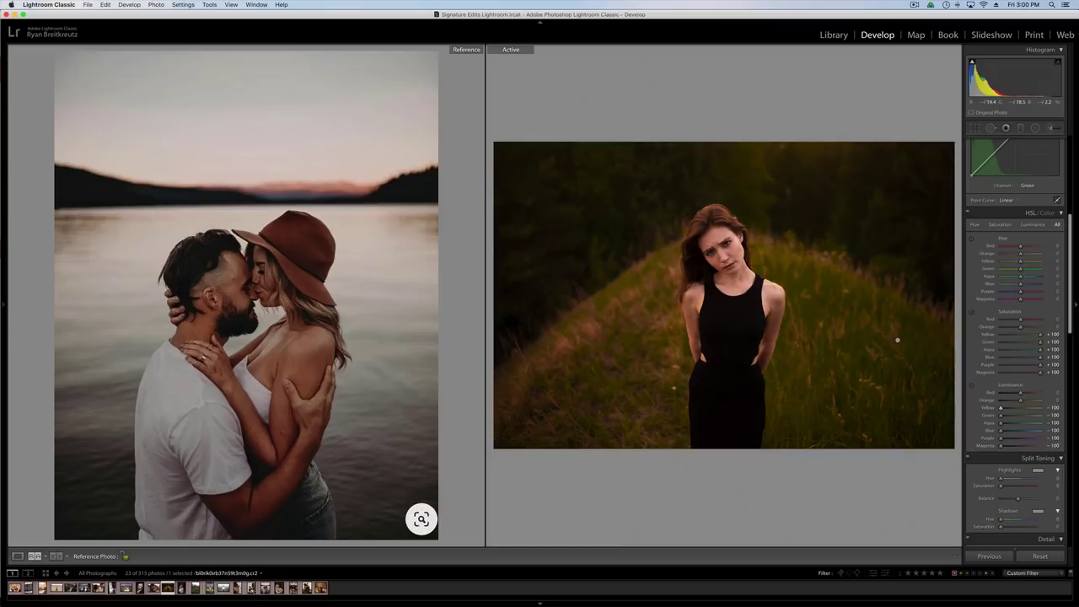
Compare the woman's skin tone with the extreme HSL adjustments switched off and on.
{"action": "left_click", "coordinate": [968, 213]}
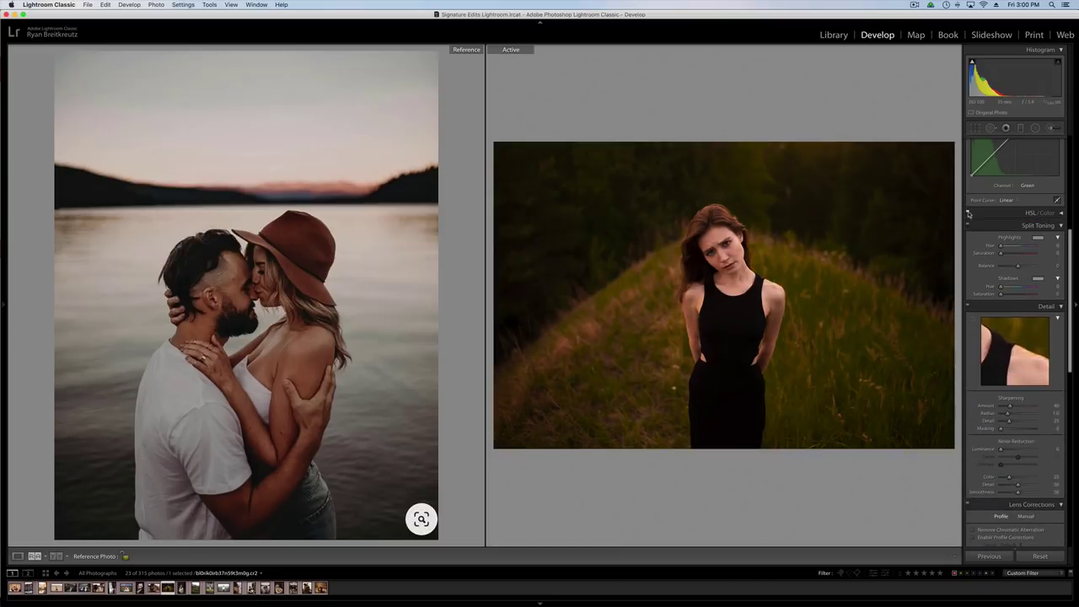
{"action": "left_click", "coordinate": [968, 213]}
{"action": "left_click", "coordinate": [969, 213]}
{"action": "left_click", "coordinate": [968, 213]}
{"action": "left_click", "coordinate": [968, 213]}
{"action": "left_click", "coordinate": [999, 214]}
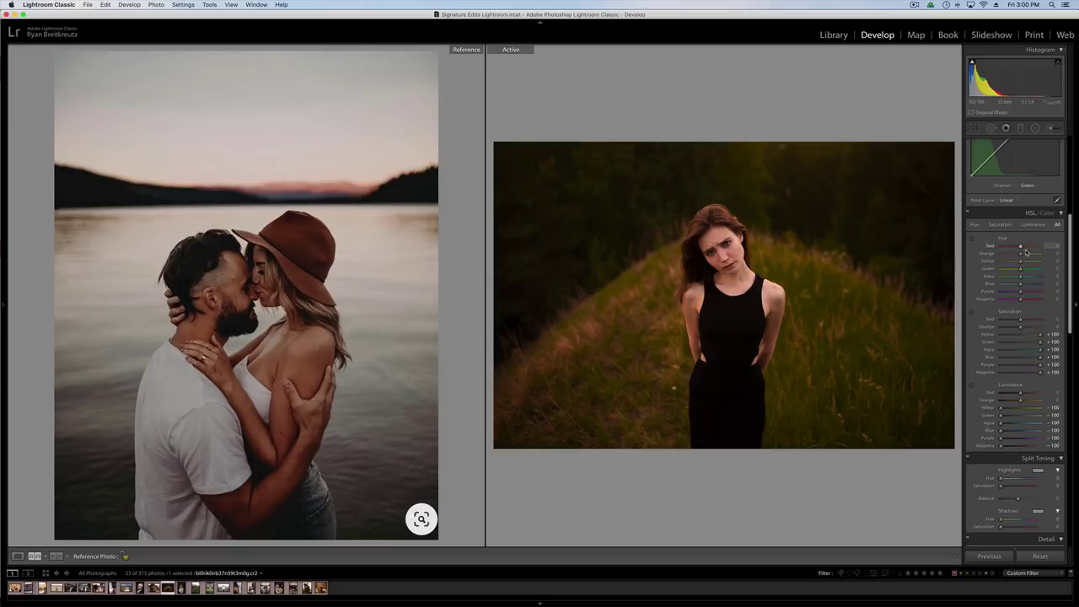
Adjust the orange skin tones in HSL to Hue +1, Luminance -38 and Saturation +26.
{"action": "mouse_move", "coordinate": [1026, 253]}
{"action": "left_mouse_down"}
{"action": "mouse_move", "coordinate": [1046, 254]}
{"action": "mouse_move", "coordinate": [1007, 254]}
{"action": "mouse_move", "coordinate": [1042, 255]}
{"action": "mouse_move", "coordinate": [1021, 256]}
{"action": "left_mouse_up"}
{"action": "key", "text": "super+alt+shift+l"}
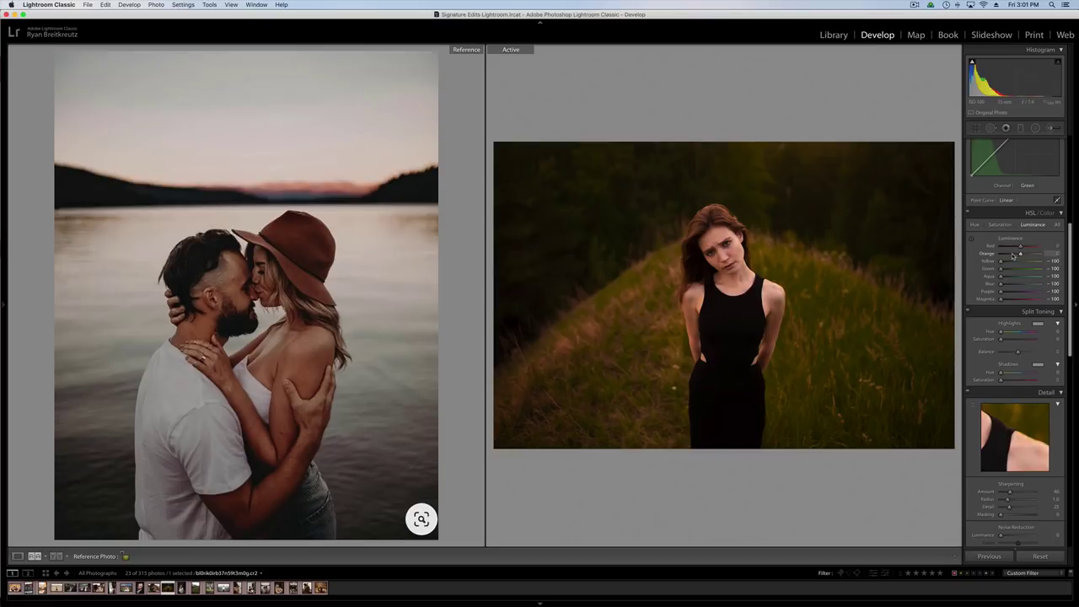
{"action": "left_click_drag", "start_coordinate": [1013, 255], "coordinate": [1012, 254]}
{"action": "left_click", "coordinate": [1003, 226]}
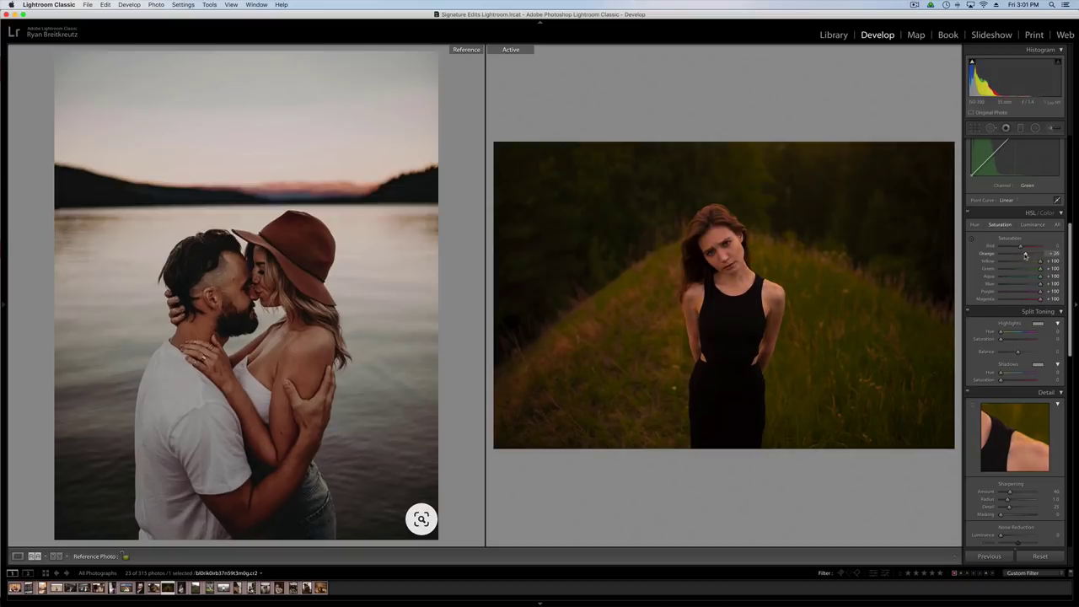
Compare the photo with the HSL adjustments, including the orange changes, switched off and on.
{"action": "left_click", "coordinate": [969, 213]}
{"action": "left_click", "coordinate": [969, 213]}
{"action": "left_click", "coordinate": [968, 214]}
{"action": "left_click", "coordinate": [969, 213]}
{"action": "left_click", "coordinate": [969, 213]}
{"action": "left_click", "coordinate": [969, 213]}
Raise the Contrast slightly and reset the HSL Saturation of Yellow through Magenta to 0.
{"action": "scroll", "coordinate": [1025, 236], "scroll_direction": "up", "scroll_amount": 6}
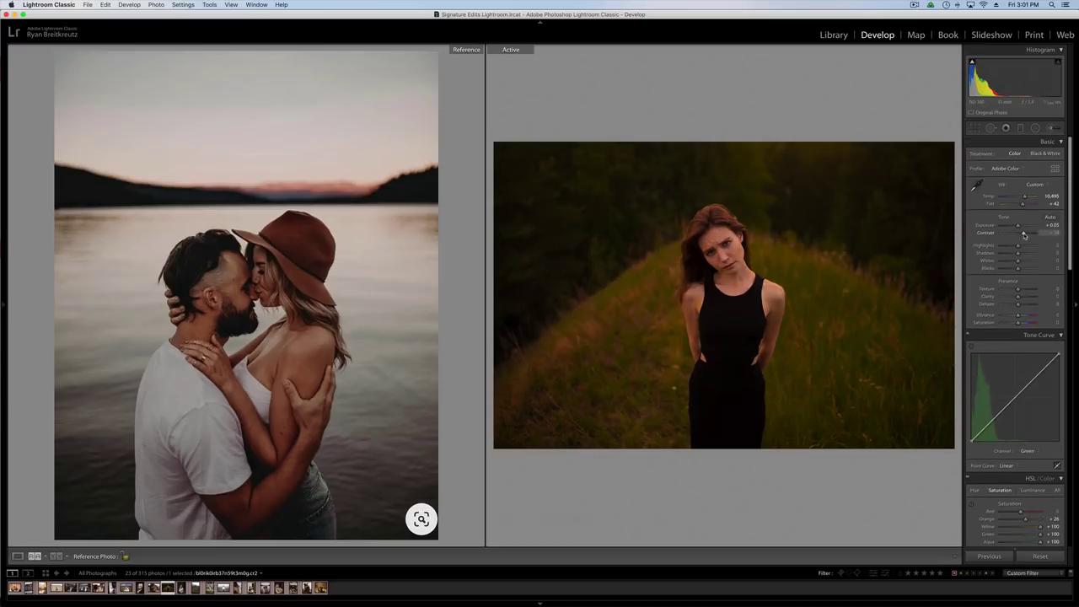
{"action": "scroll", "coordinate": [1022, 420], "scroll_direction": "down", "scroll_amount": 5}
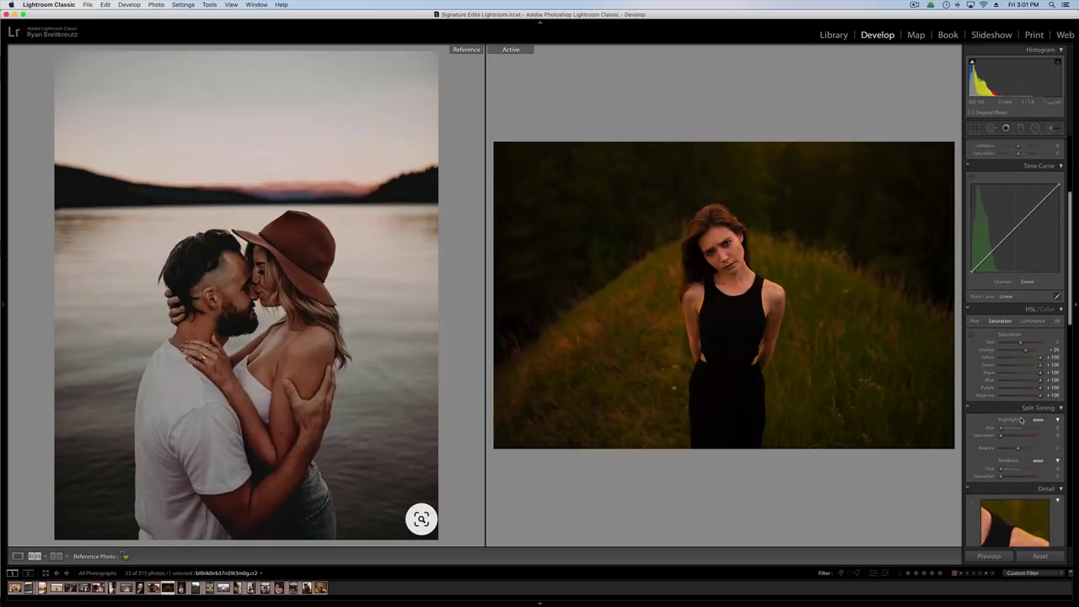
{"action": "scroll", "coordinate": [1022, 420], "scroll_direction": "down", "scroll_amount": 1}
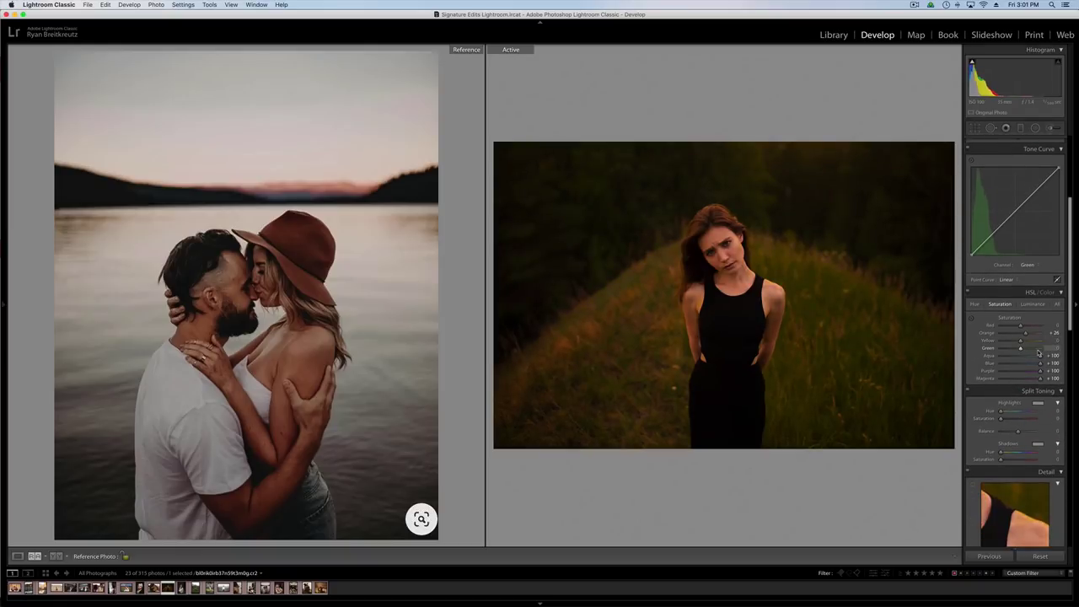
{"action": "double_click", "coordinate": [1041, 363]}
{"action": "double_click", "coordinate": [1041, 377]}
Show all HSL sliders and reset the Luminance of Yellow through Magenta to 0.
{"action": "left_click", "coordinate": [1057, 304]}
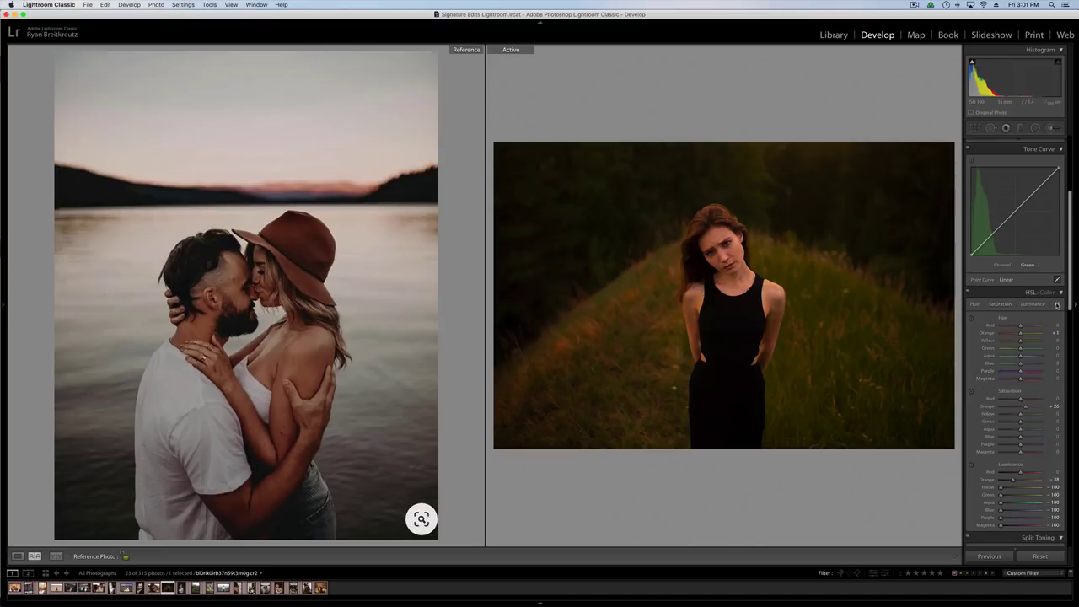
{"action": "scroll", "coordinate": [1012, 353], "scroll_direction": "down", "scroll_amount": 3}
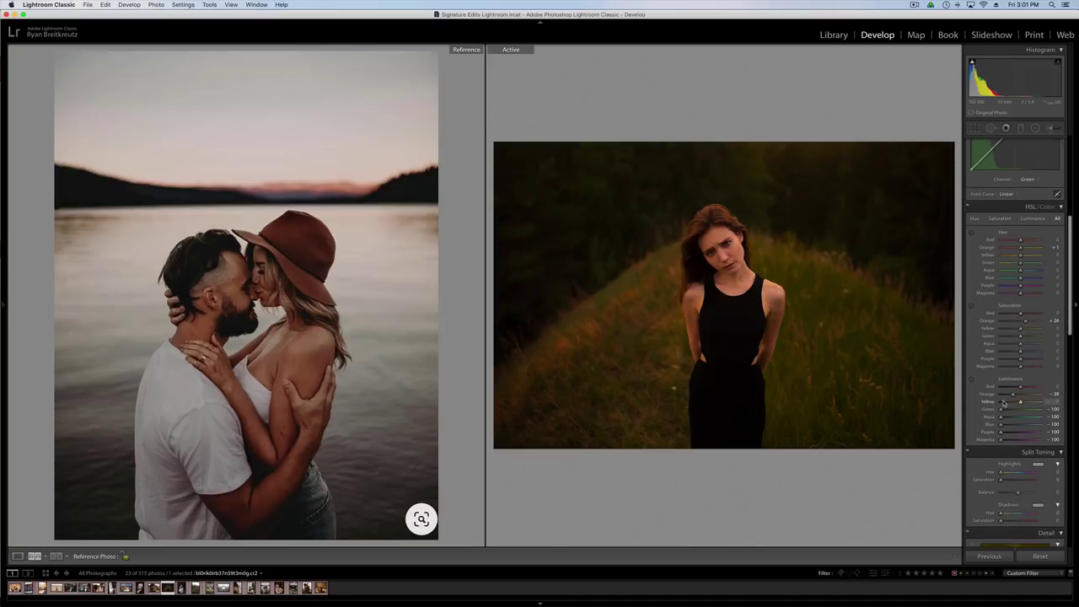
{"action": "double_click", "coordinate": [1002, 402]}
{"action": "double_click", "coordinate": [1003, 410]}
{"action": "double_click", "coordinate": [1002, 425]}
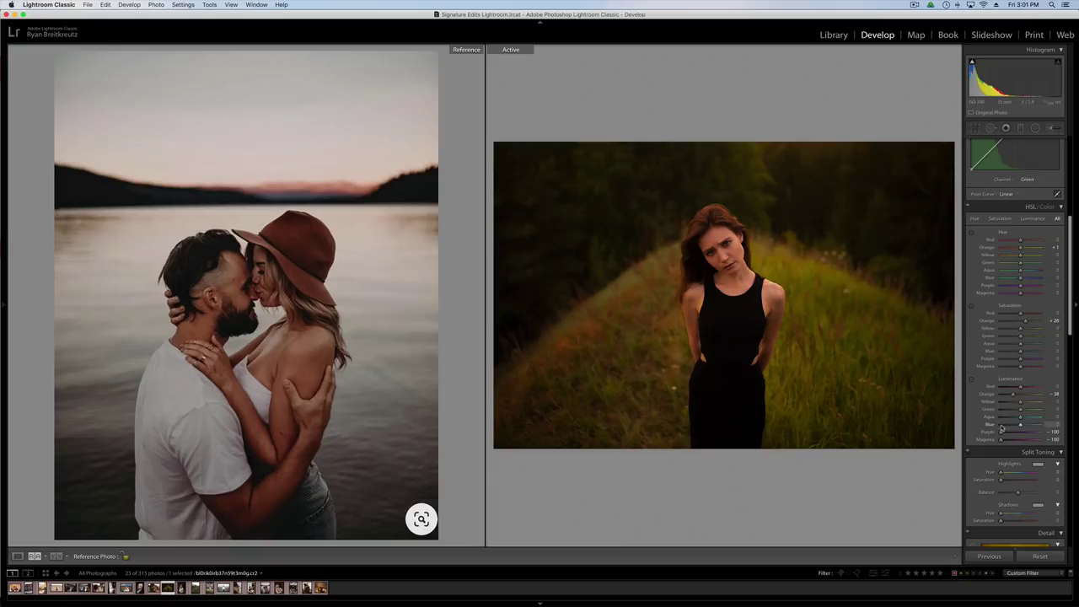
{"action": "double_click", "coordinate": [1002, 432]}
{"action": "double_click", "coordinate": [1001, 440]}
Try different Red and Orange Hue shifts on the woman's skin and show the HSL Saturation sliders.
{"action": "left_click", "coordinate": [975, 219]}
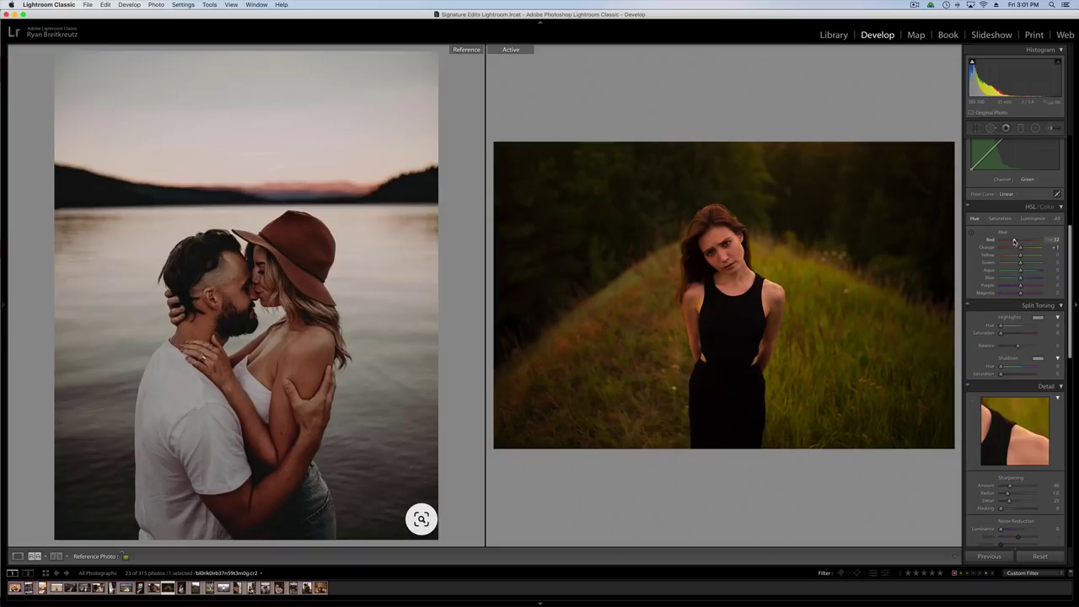
{"action": "left_click_drag", "start_coordinate": [1015, 241], "coordinate": [1025, 250]}
{"action": "left_click", "coordinate": [1000, 218]}
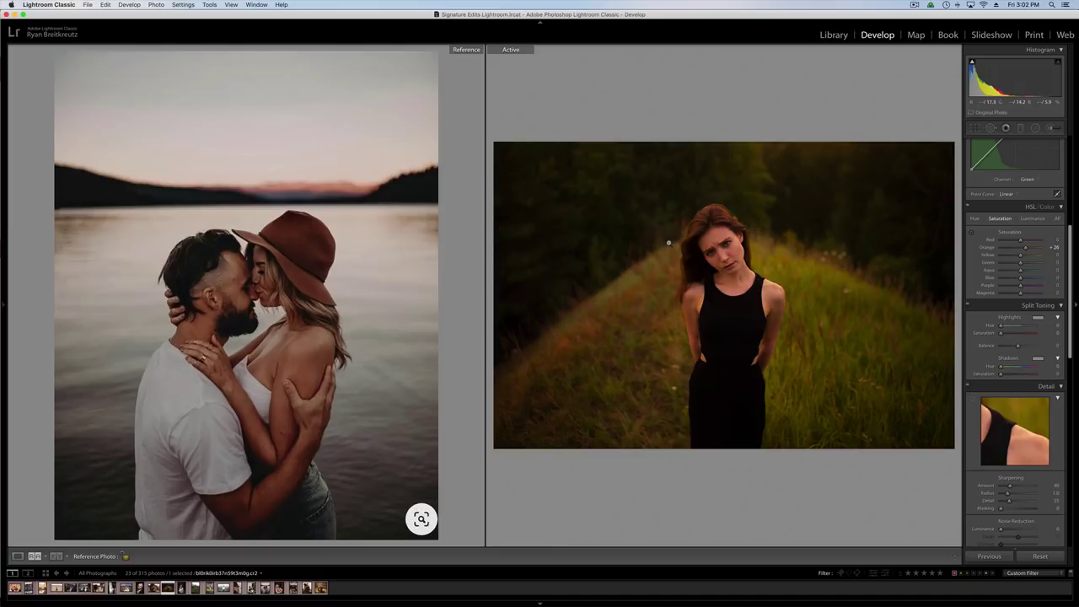
In Calibration, set Shadows Tint to +7, Red Primary Hue to +24, and Green Primary to Hue +59 and Saturation -13.
{"action": "scroll", "coordinate": [995, 344], "scroll_direction": "down", "scroll_amount": 5}
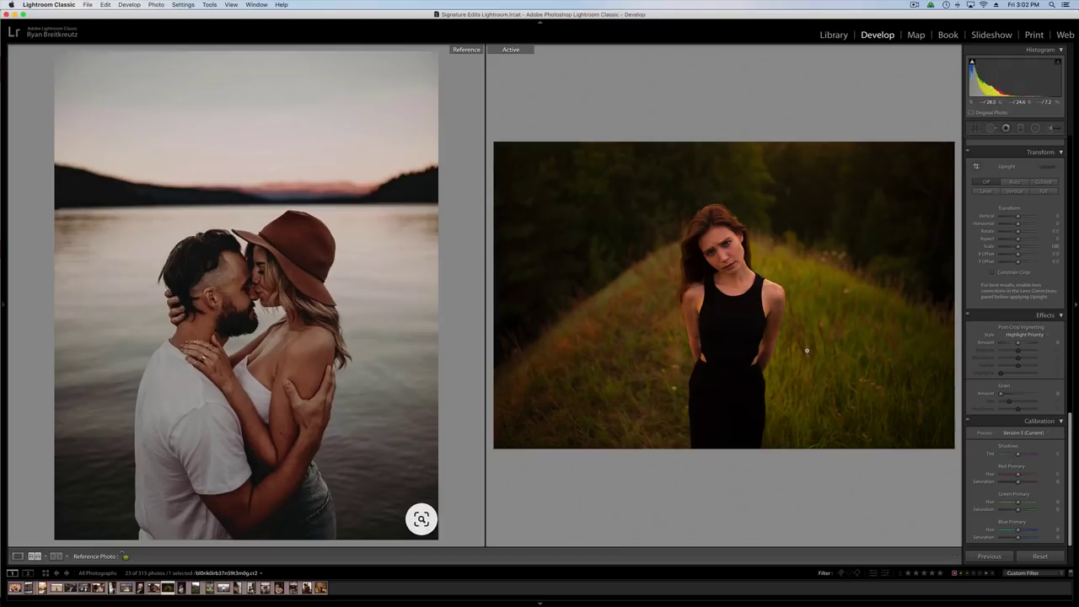
{"action": "left_click_drag", "start_coordinate": [1018, 454], "coordinate": [1019, 477]}
{"action": "left_click_drag", "start_coordinate": [1025, 504], "coordinate": [1035, 503]}
Set the Calibration Blue Primary Saturation to -23 and its Hue to +5, trying the -100 Hue extreme as well.
{"action": "mouse_move", "coordinate": [1010, 533]}
{"action": "left_mouse_down"}
{"action": "mouse_move", "coordinate": [1020, 533]}
{"action": "mouse_move", "coordinate": [1010, 510]}
{"action": "mouse_move", "coordinate": [1037, 511]}
{"action": "mouse_move", "coordinate": [1013, 512]}
{"action": "mouse_move", "coordinate": [1013, 543]}
{"action": "left_mouse_up"}
{"action": "left_click_drag", "start_coordinate": [1017, 481], "coordinate": [1019, 485]}
{"action": "left_click_drag", "start_coordinate": [1019, 531], "coordinate": [1001, 532]}
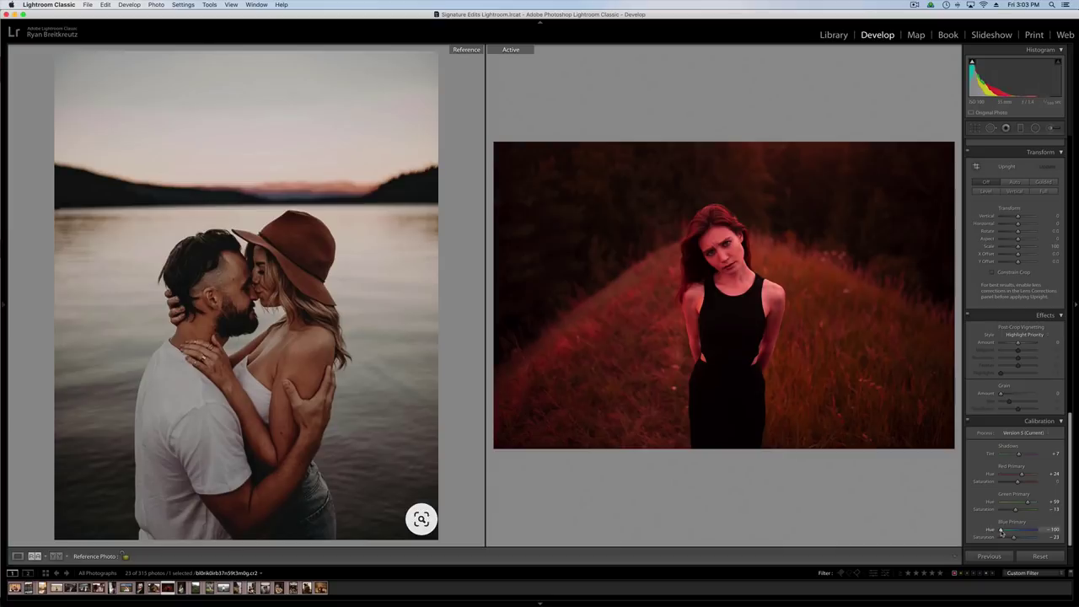
{"action": "mouse_move", "coordinate": [1001, 532]}
{"action": "left_mouse_down"}
{"action": "mouse_move", "coordinate": [1015, 531]}
{"action": "mouse_move", "coordinate": [978, 529]}
{"action": "mouse_move", "coordinate": [1031, 529]}
{"action": "mouse_move", "coordinate": [1019, 529]}
{"action": "left_mouse_up"}
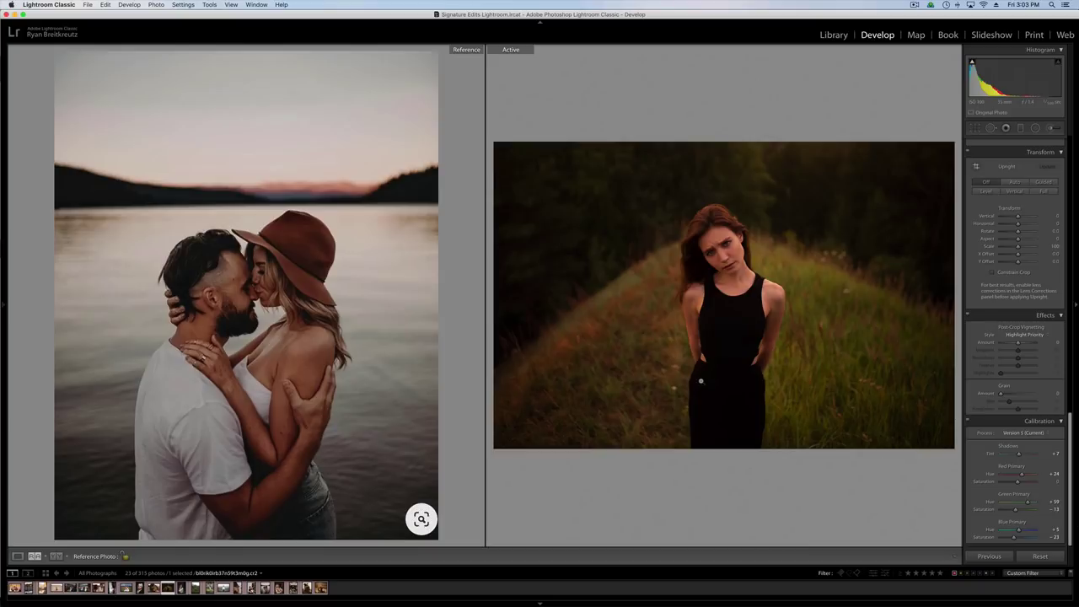
Compare the photo with the Calibration adjustments switched off and on.
{"action": "left_click", "coordinate": [969, 421]}
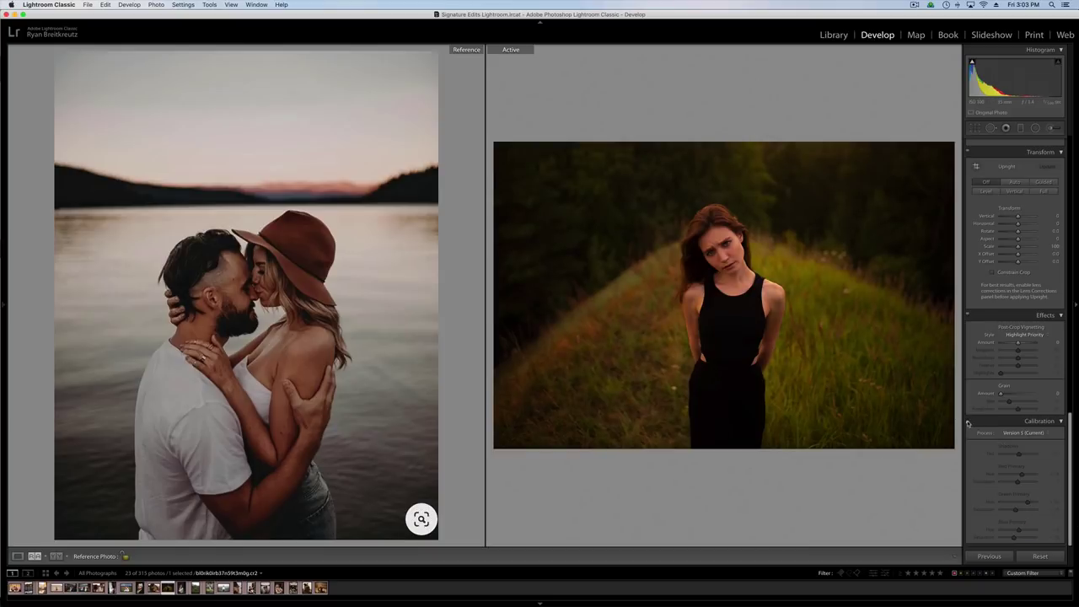
{"action": "left_click", "coordinate": [968, 422]}
{"action": "left_click", "coordinate": [968, 422]}
{"action": "left_click", "coordinate": [968, 422]}
{"action": "left_click", "coordinate": [968, 421]}
{"action": "left_click", "coordinate": [968, 422]}
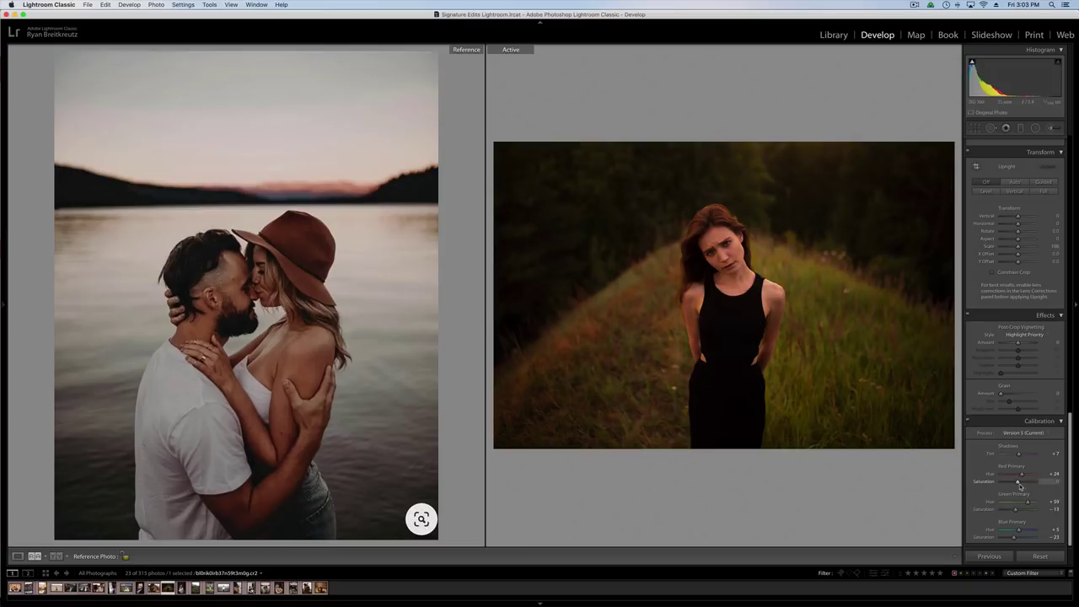
Recheck the Red Primary Saturation and compare the photo with Calibration off and with all settings reset, restoring the edit.
{"action": "mouse_move", "coordinate": [1020, 486]}
{"action": "left_mouse_down"}
{"action": "mouse_move", "coordinate": [1031, 486]}
{"action": "mouse_move", "coordinate": [1022, 483]}
{"action": "left_mouse_up"}
{"action": "left_click", "coordinate": [969, 423]}
{"action": "left_click", "coordinate": [968, 424]}
{"action": "left_click", "coordinate": [969, 423]}
{"action": "left_click", "coordinate": [969, 423]}
{"action": "left_click", "coordinate": [1040, 558]}
{"action": "key", "text": "super+z"}
Leave Develop and open the photo of the woman floating above the lawn in the Library's Loupe view.
{"action": "key", "text": "g"}
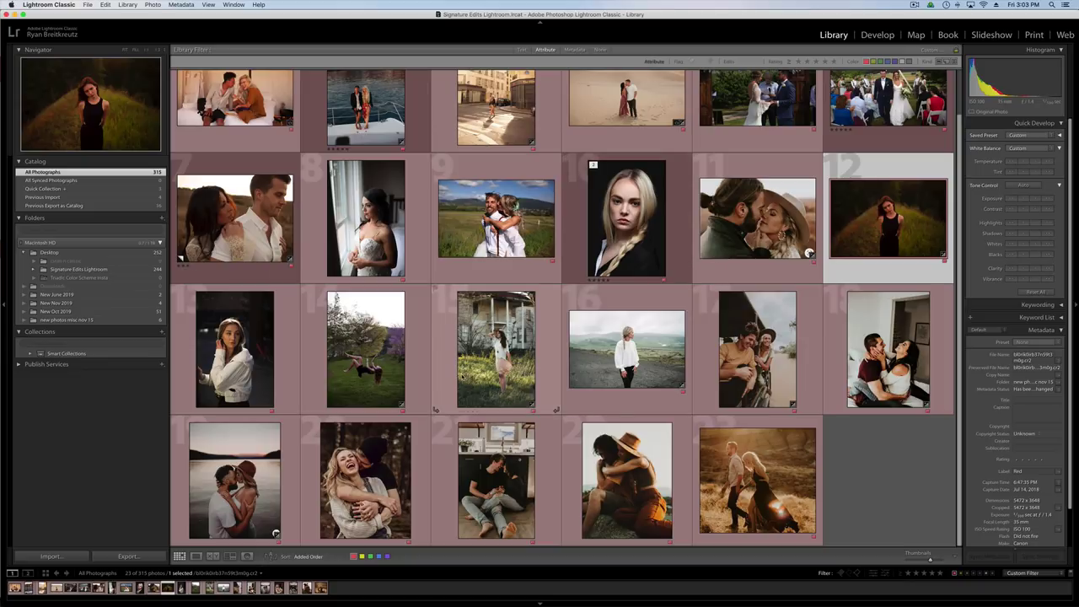
{"action": "key", "text": "e"}
{"action": "key", "text": "Right"}
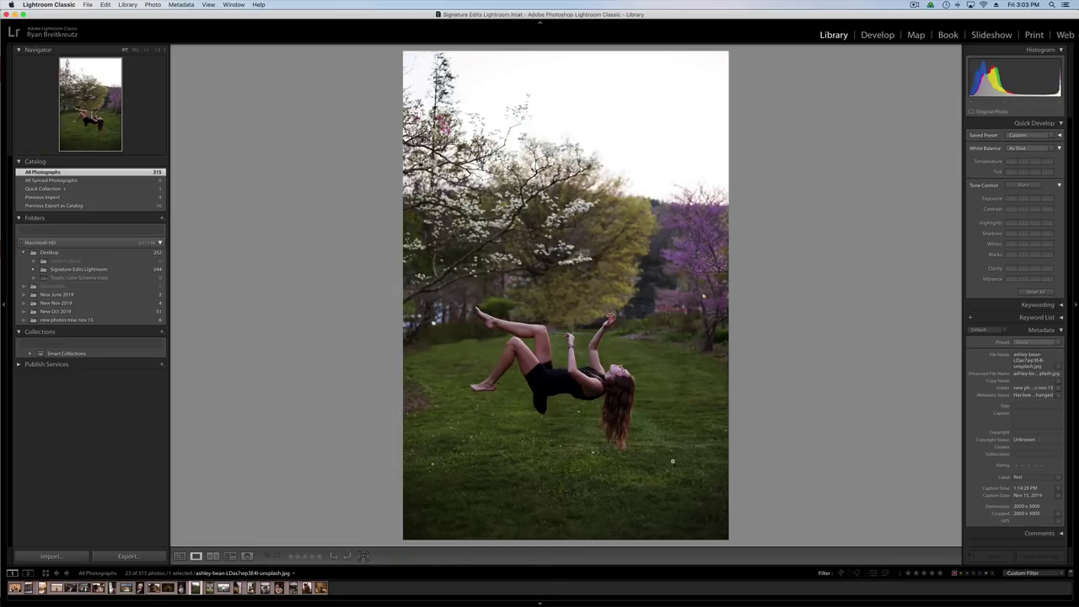
Open the floating woman photo in Develop and warm its white balance to Temp +34 and Tint +28.
{"action": "key", "text": "d"}
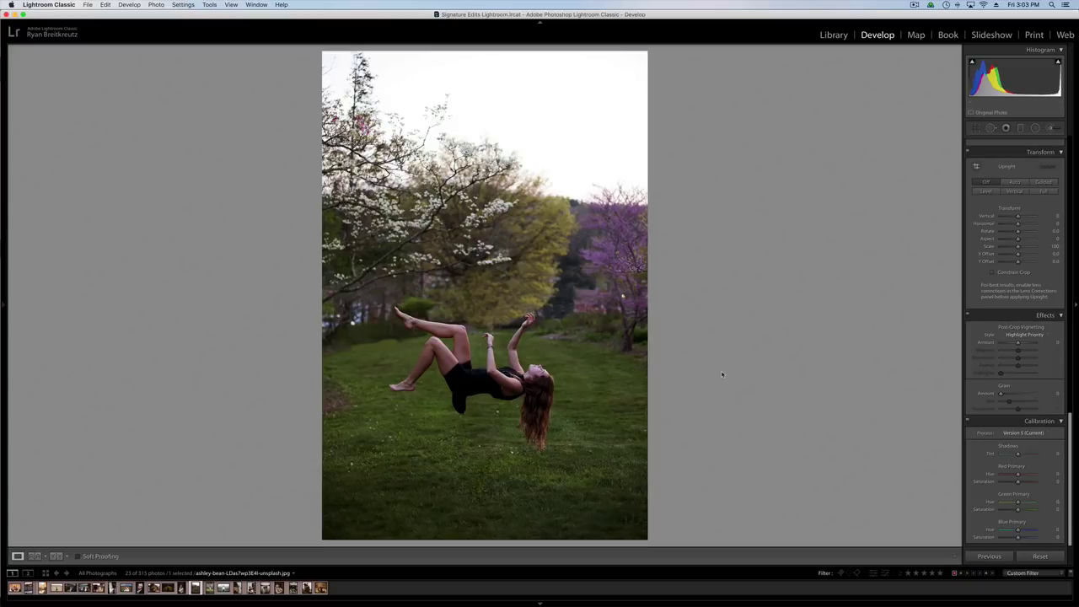
{"action": "scroll", "coordinate": [1021, 295], "scroll_direction": "up", "scroll_amount": 10}
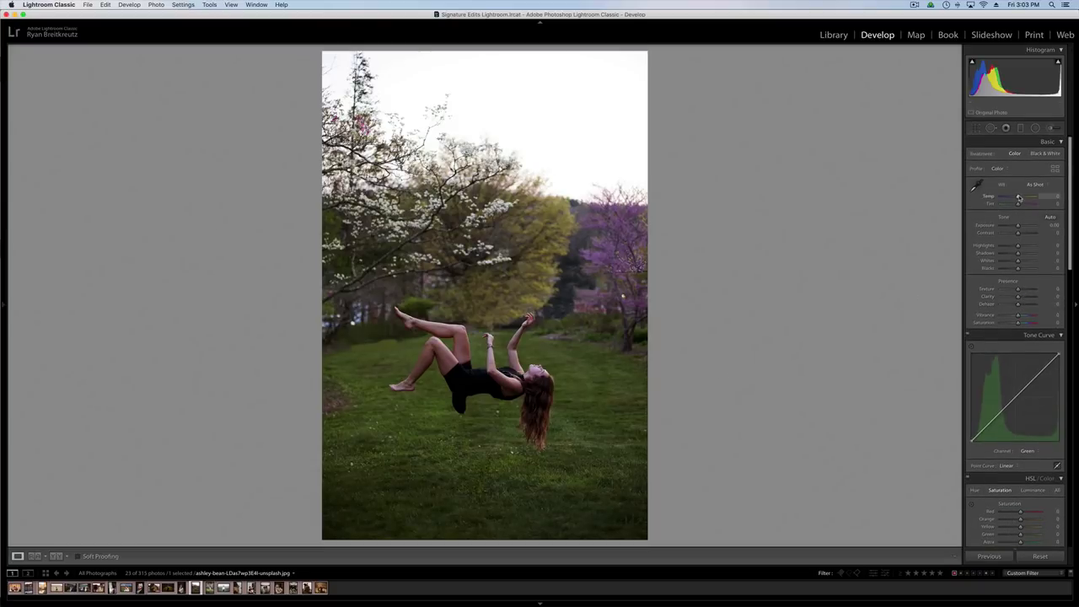
{"action": "left_click_drag", "start_coordinate": [1019, 199], "coordinate": [1023, 199]}
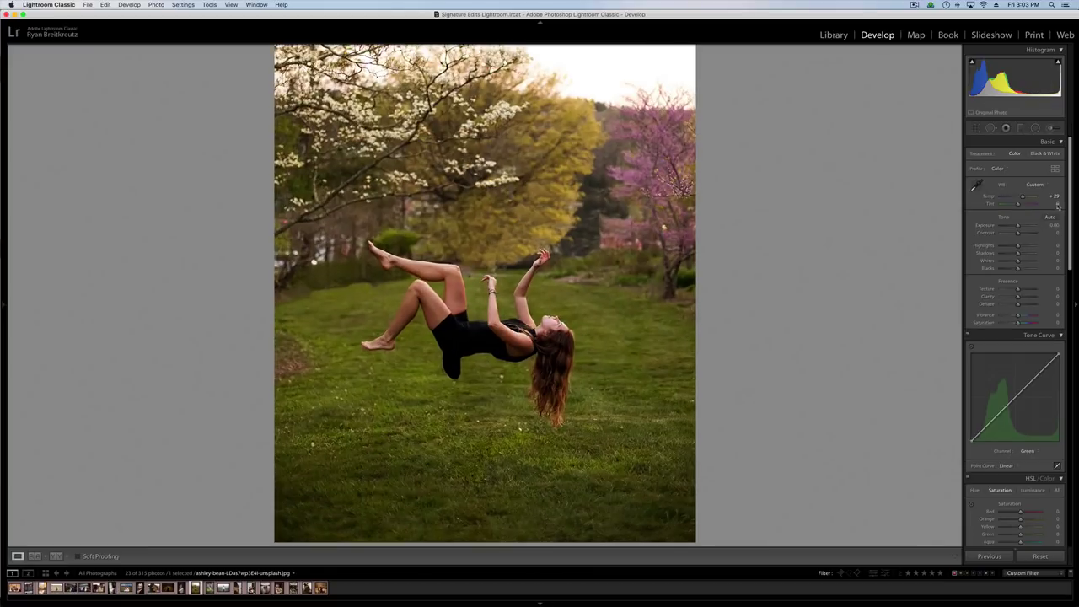
{"action": "left_click_drag", "start_coordinate": [1023, 199], "coordinate": [1024, 199]}
Set the HSL Hue to Yellow -100, Blue -58, Purple +100 and Magenta +69, and the Yellow Saturation to -28.
{"action": "scroll", "coordinate": [995, 371], "scroll_direction": "down", "scroll_amount": 2}
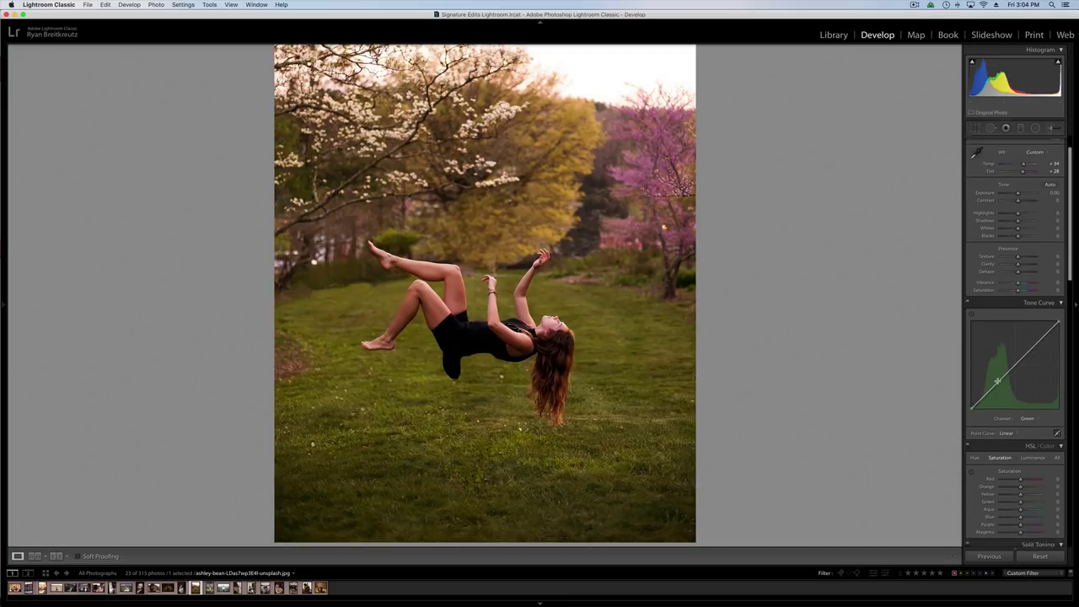
{"action": "scroll", "coordinate": [1025, 312], "scroll_direction": "down", "scroll_amount": 4}
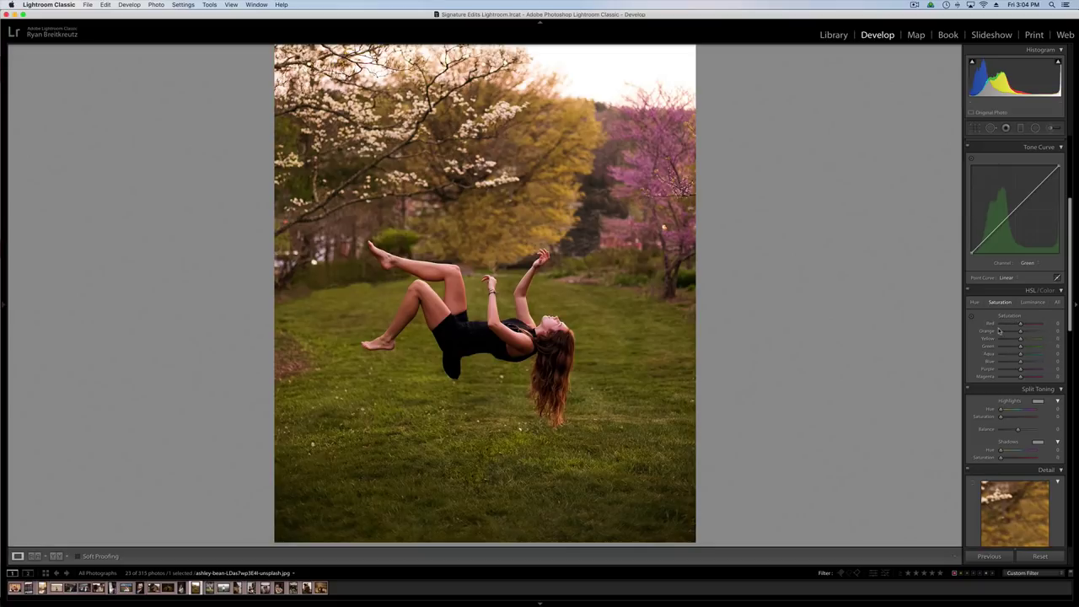
{"action": "left_click", "coordinate": [976, 302]}
{"action": "mouse_move", "coordinate": [1020, 338]}
{"action": "left_mouse_down"}
{"action": "mouse_move", "coordinate": [1012, 341]}
{"action": "mouse_move", "coordinate": [1044, 346]}
{"action": "mouse_move", "coordinate": [1024, 342]}
{"action": "mouse_move", "coordinate": [1036, 343]}
{"action": "left_mouse_up"}
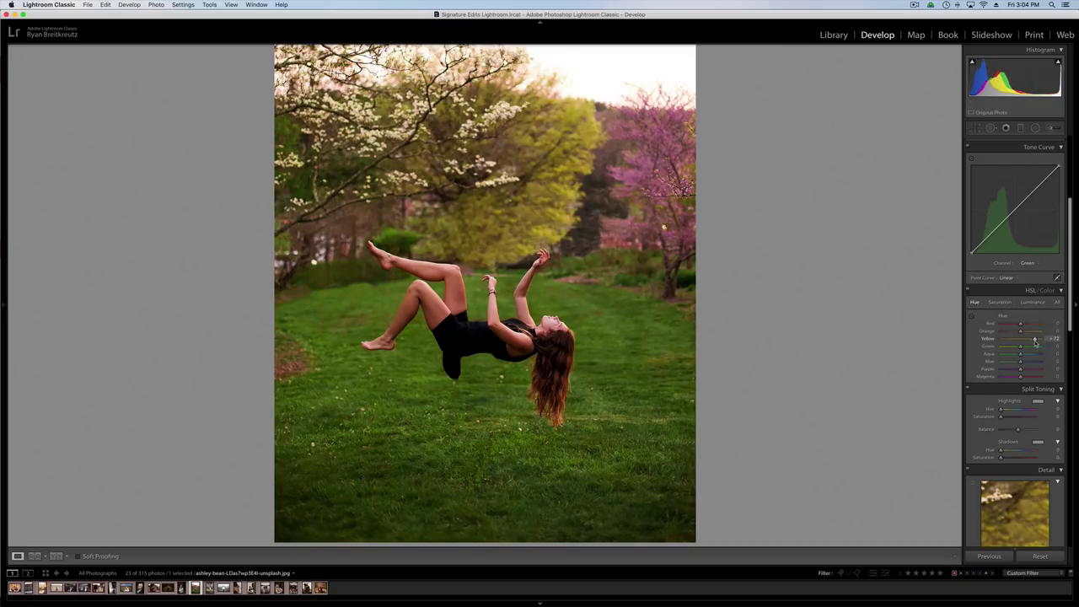
{"action": "left_click", "coordinate": [1000, 303]}
{"action": "left_click_drag", "start_coordinate": [1021, 340], "coordinate": [988, 345]}
{"action": "left_click", "coordinate": [975, 302]}
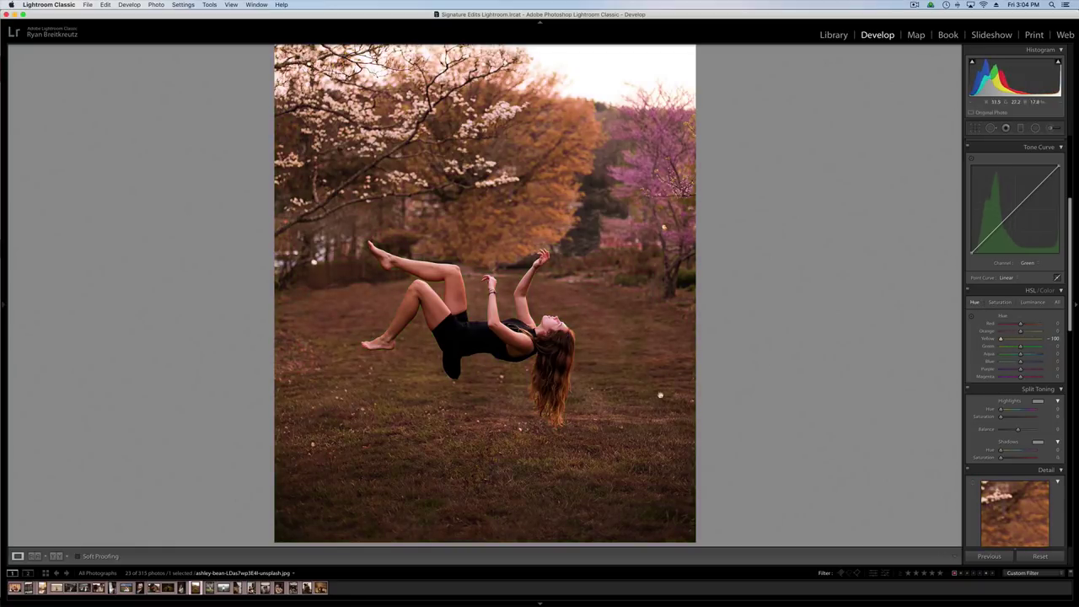
{"action": "mouse_move", "coordinate": [1005, 371]}
{"action": "left_mouse_down"}
{"action": "mouse_move", "coordinate": [1042, 370]}
{"action": "mouse_move", "coordinate": [1009, 363]}
{"action": "left_mouse_up"}
Compare the photo with its original state and with the HSL adjustments switched off and on.
{"action": "key", "text": "backslash"}
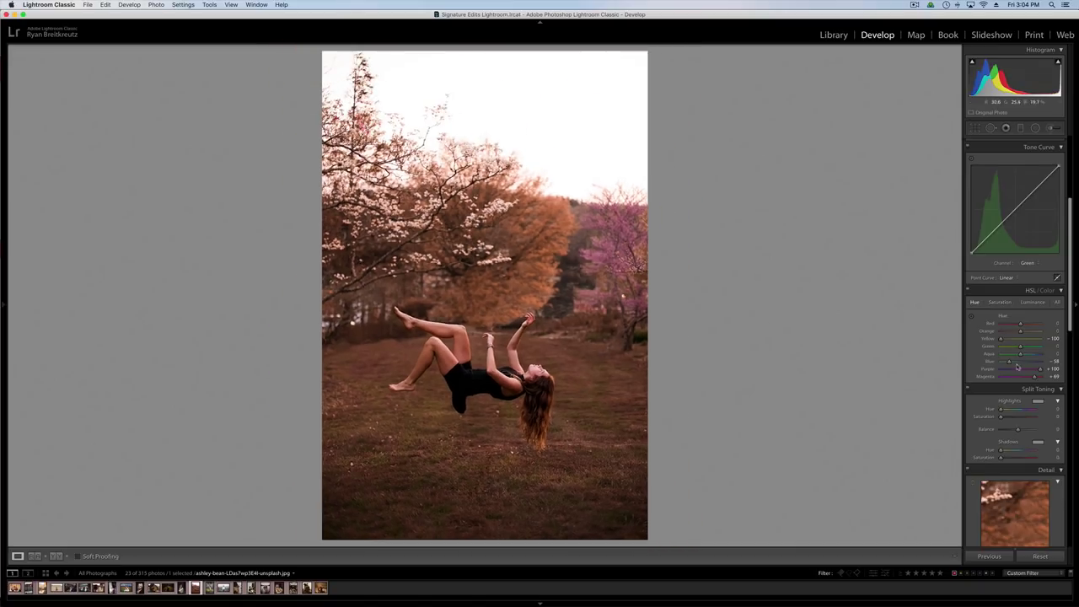
{"action": "left_click", "coordinate": [968, 291]}
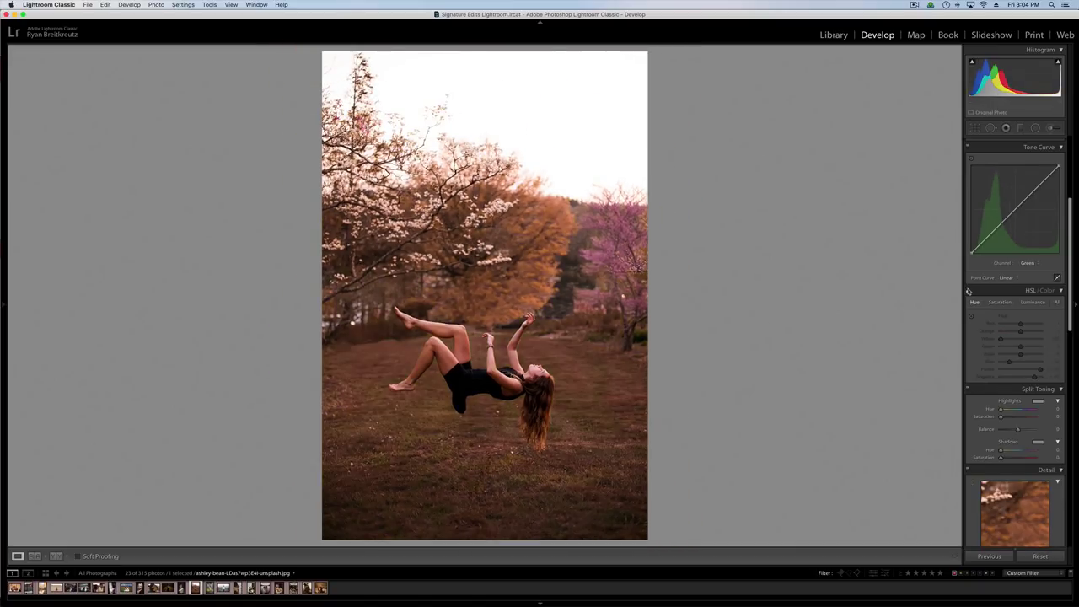
{"action": "left_click", "coordinate": [969, 290]}
{"action": "key", "text": "backslash"}
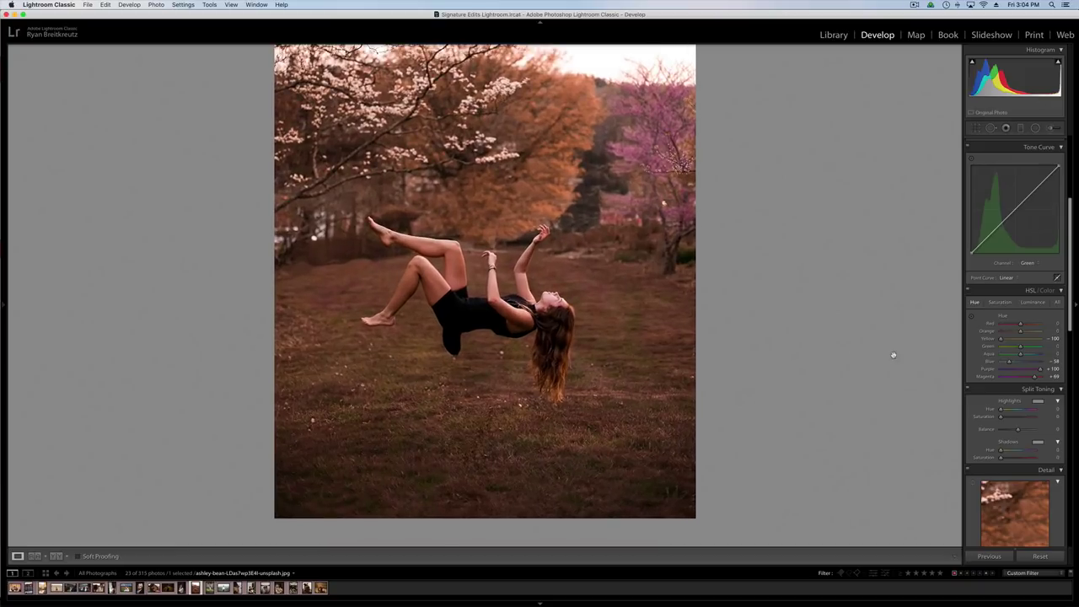
Adjust the skin colours in HSL with Saturation Red -17 and Orange -20, and Luminance Red +5 and Orange +11.
{"action": "left_click", "coordinate": [1000, 302]}
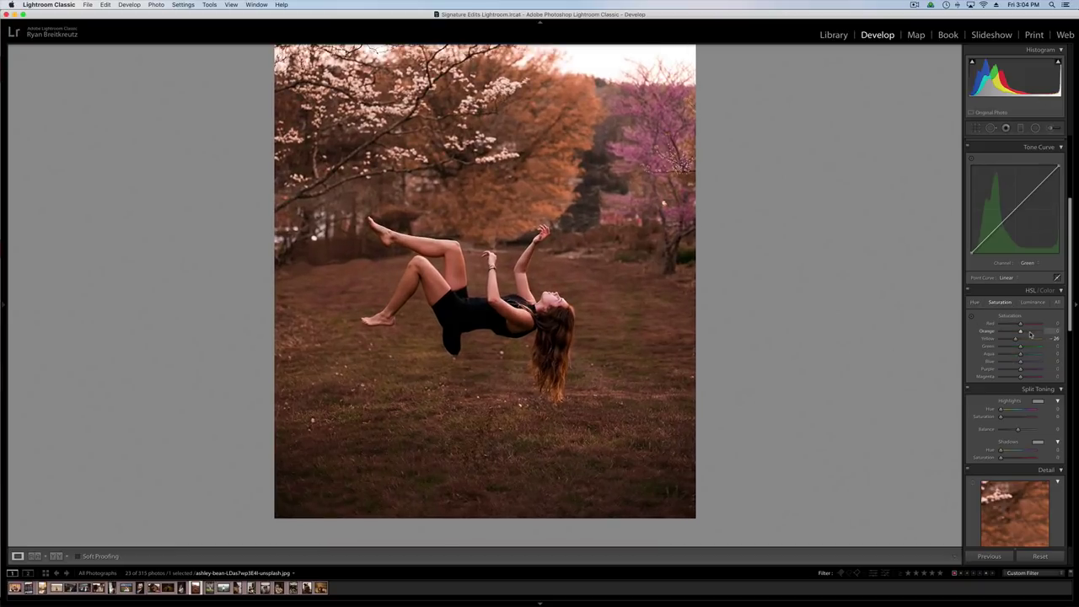
{"action": "left_click_drag", "start_coordinate": [1031, 334], "coordinate": [767, 325]}
{"action": "left_click", "coordinate": [1034, 302]}
{"action": "left_click_drag", "start_coordinate": [1021, 332], "coordinate": [1019, 339]}
{"action": "left_click", "coordinate": [1000, 302]}
{"action": "left_click", "coordinate": [1033, 301]}
{"action": "left_click_drag", "start_coordinate": [1021, 331], "coordinate": [1026, 334]}
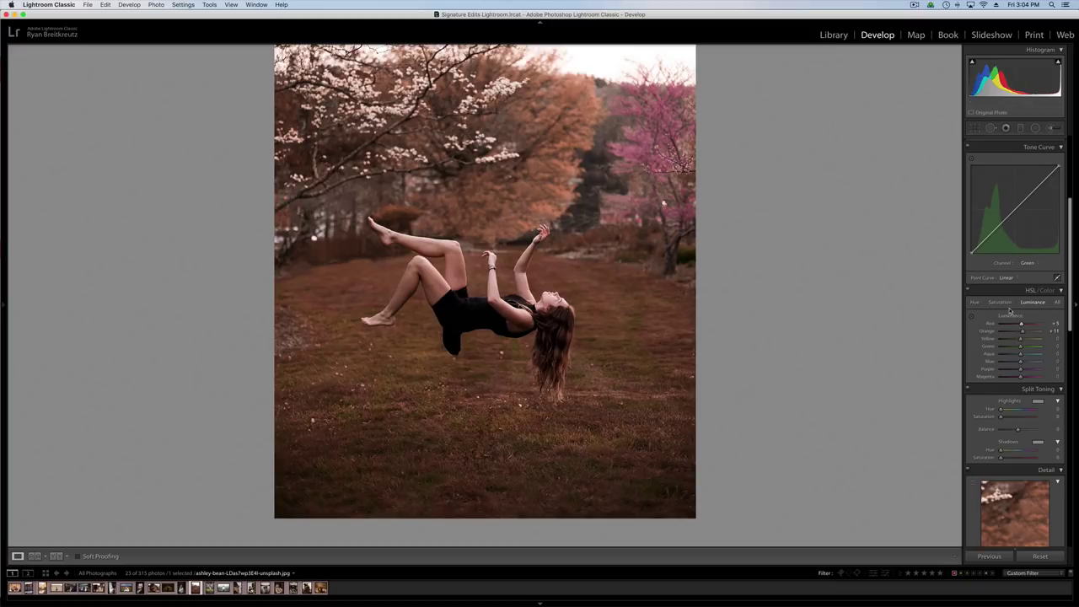
{"action": "left_click", "coordinate": [1000, 302]}
{"action": "left_click_drag", "start_coordinate": [1020, 324], "coordinate": [1017, 324]}
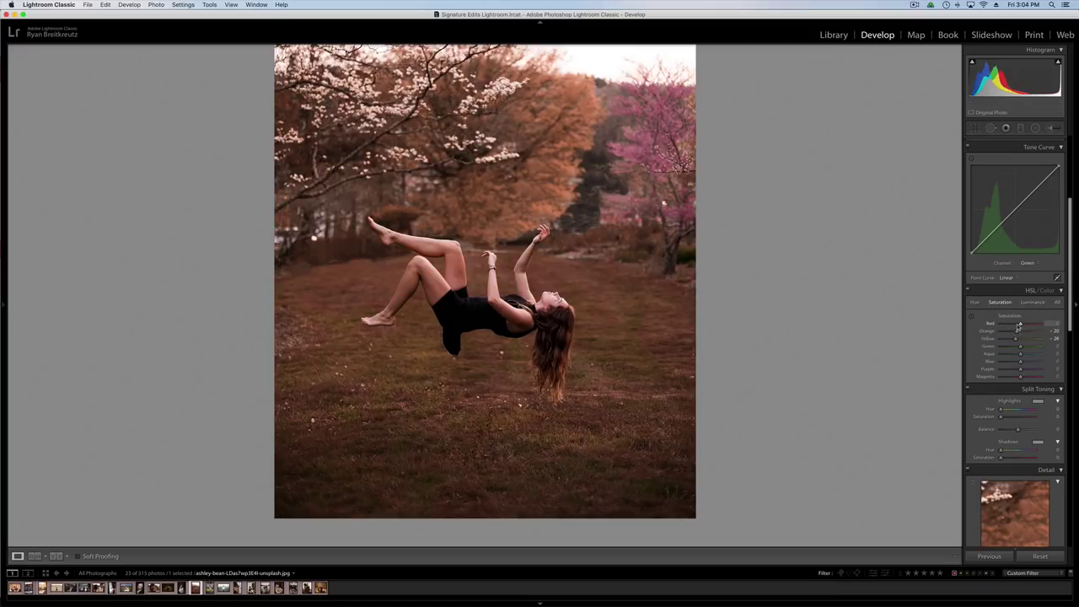
Set the HSL Hue to Red +22 and Orange +2, and compare the photo before and after the edit.
{"action": "left_click", "coordinate": [975, 302]}
{"action": "mouse_move", "coordinate": [1020, 332]}
{"action": "left_mouse_down"}
{"action": "mouse_move", "coordinate": [1037, 325]}
{"action": "mouse_move", "coordinate": [1022, 334]}
{"action": "left_mouse_up"}
{"action": "left_click", "coordinate": [548, 298]}
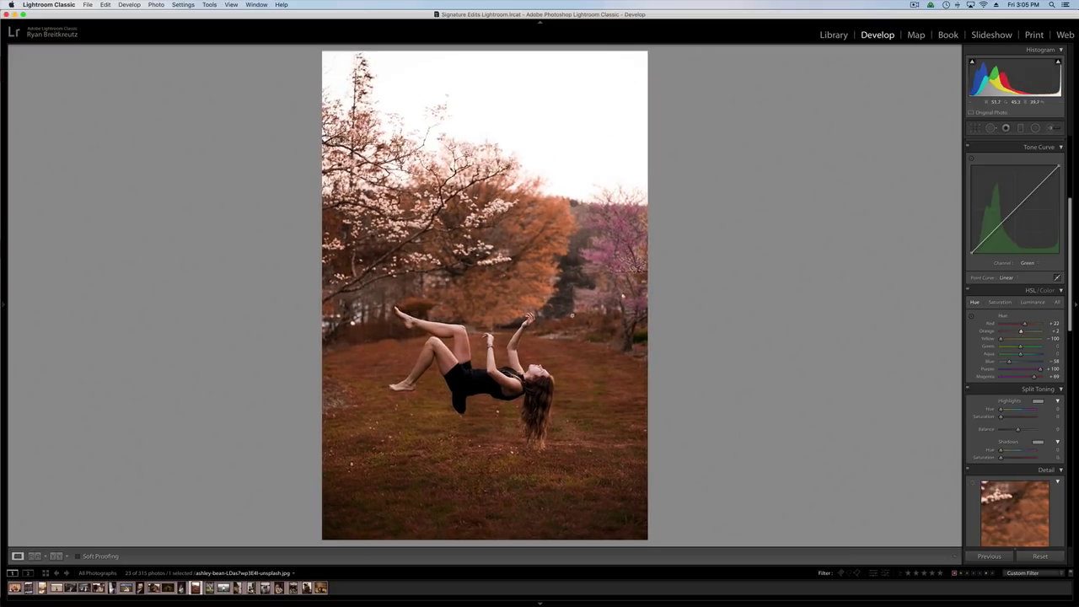
{"action": "key", "text": "backslash"}
{"action": "key", "text": "backslash"}
{"action": "key", "text": "backslash"}
{"action": "key", "text": "backslash"}
{"action": "key", "text": "backslash"}
{"action": "key", "text": "backslash"}
Set the HSL Luminance to Orange -31, Yellow, Green, Aqua, Blue and Purple +55, and Magenta +57.
{"action": "left_click", "coordinate": [1000, 302]}
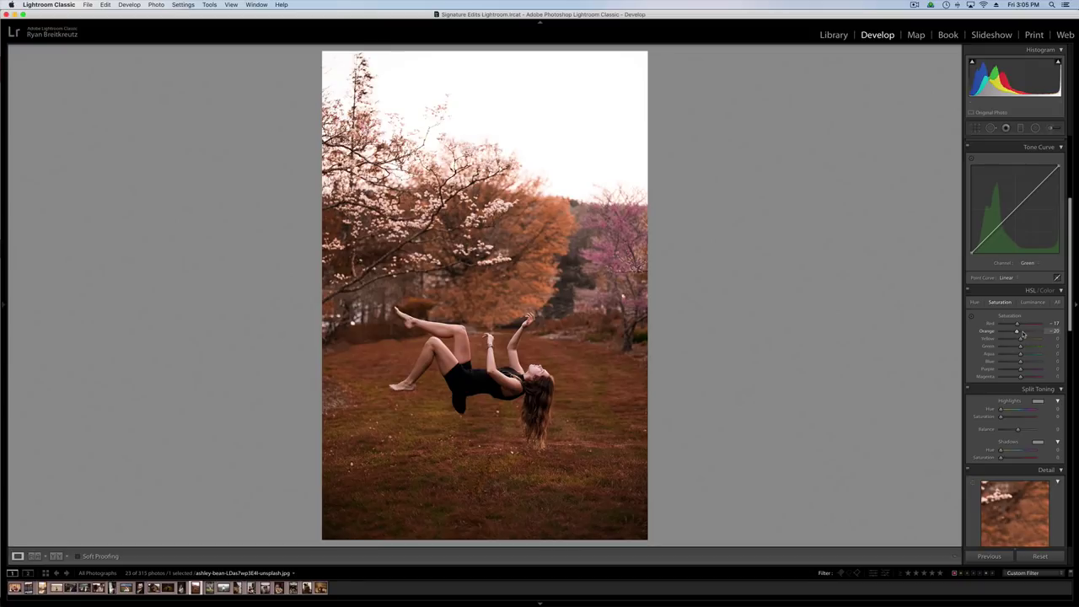
{"action": "left_click", "coordinate": [1033, 302]}
{"action": "left_click_drag", "start_coordinate": [1022, 331], "coordinate": [1014, 332]}
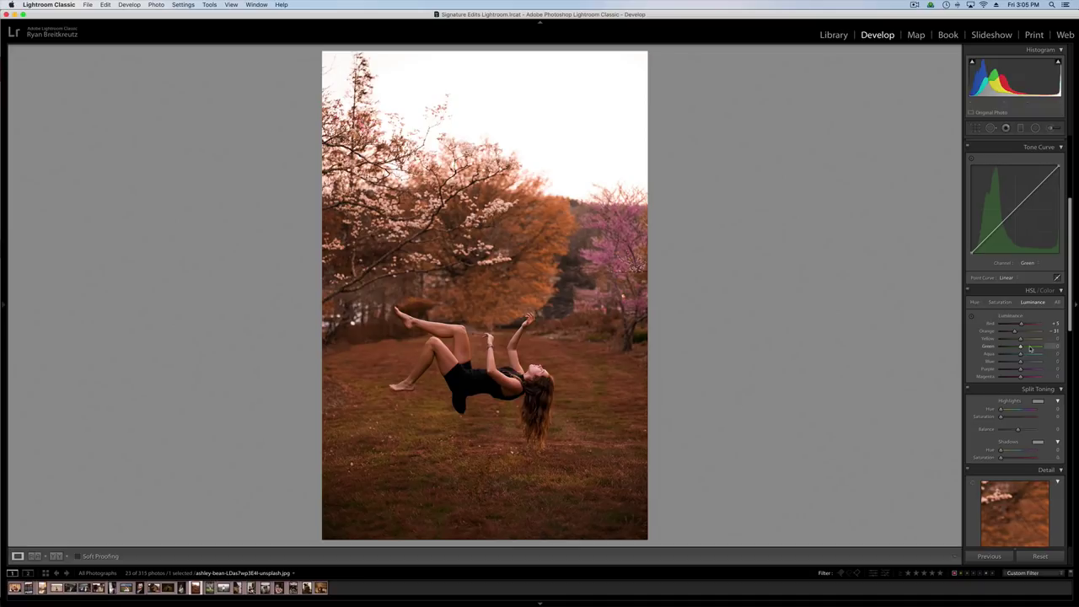
{"action": "left_click", "coordinate": [1031, 346]}
{"action": "left_click", "coordinate": [1031, 338]}
{"action": "left_click", "coordinate": [1030, 354]}
{"action": "left_click", "coordinate": [1030, 361]}
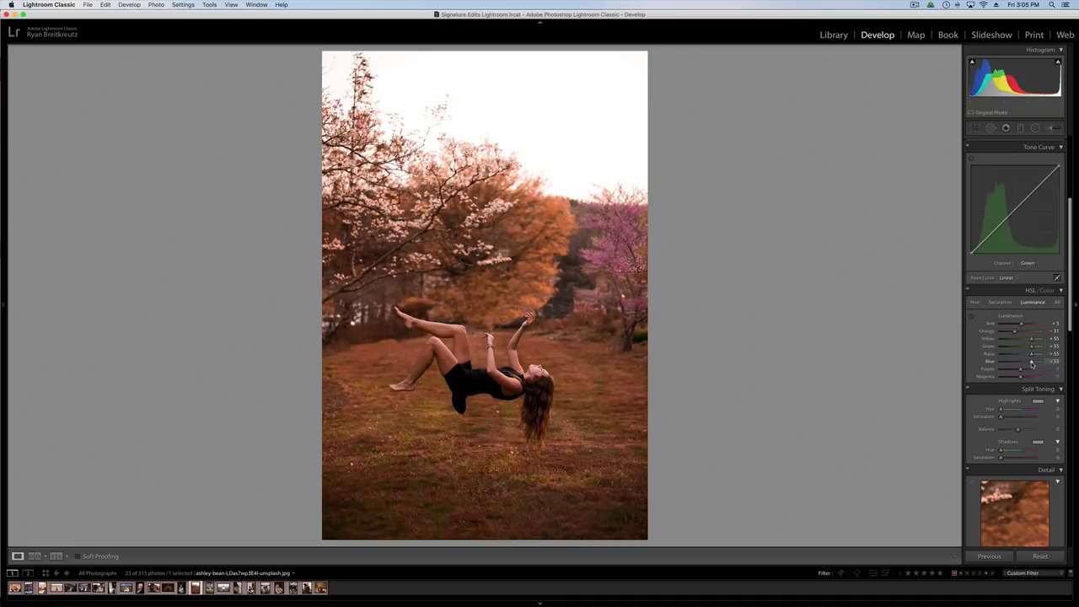
{"action": "left_click", "coordinate": [1031, 368]}
{"action": "left_click", "coordinate": [1031, 376]}
Try the HSL Yellow Hue on the green side and settle it at -50.
{"action": "left_click", "coordinate": [974, 301]}
{"action": "left_click", "coordinate": [1030, 339]}
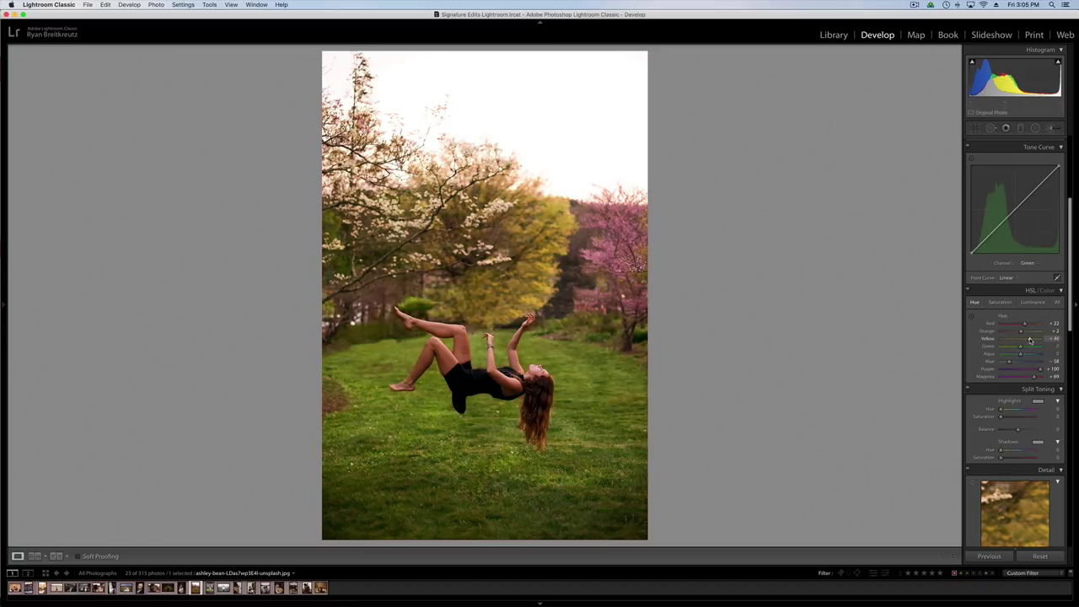
{"action": "left_click_drag", "start_coordinate": [1030, 339], "coordinate": [1004, 342]}
Set the HSL Saturation to Red +18, Orange +11, Yellow -100, Green -65, Aqua -53, and Blue, Purple and Magenta -44, comparing HSL off and on.
{"action": "left_click", "coordinate": [1001, 302]}
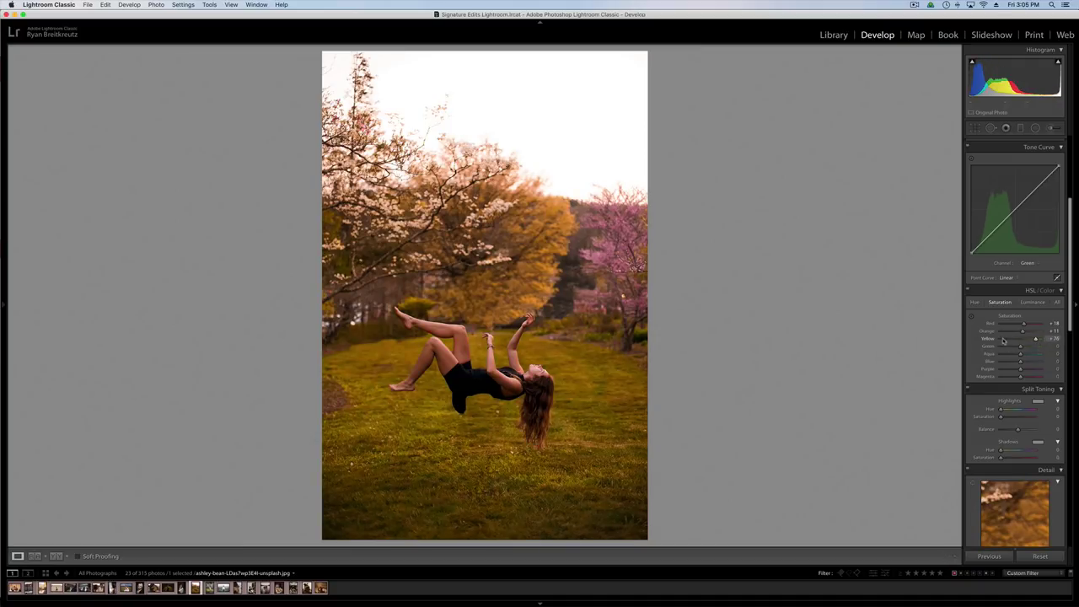
{"action": "double_click", "coordinate": [1023, 342]}
{"action": "left_click_drag", "start_coordinate": [1023, 343], "coordinate": [1001, 342]}
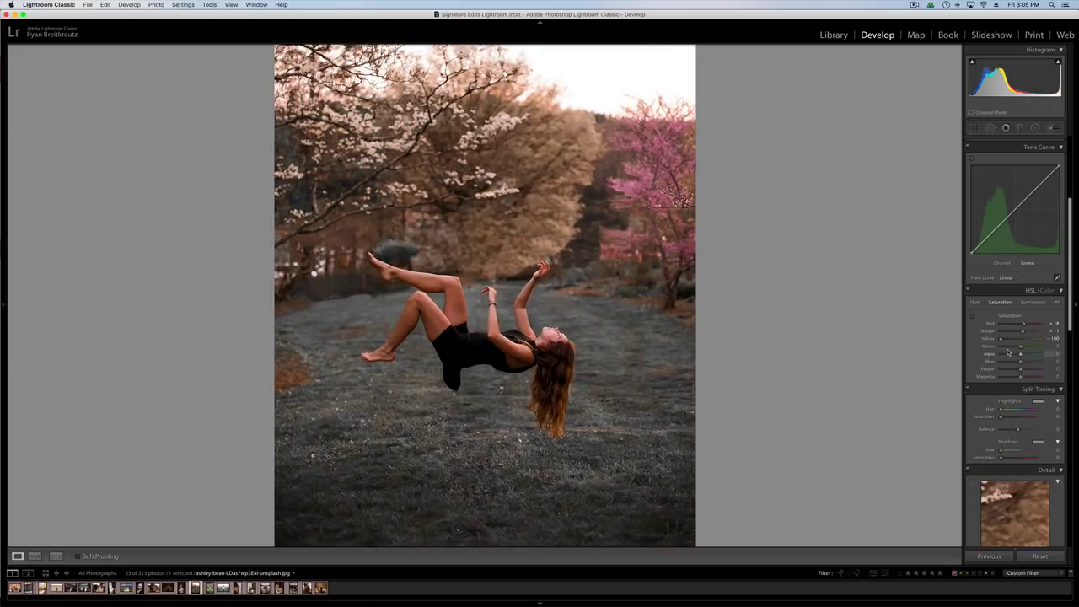
{"action": "left_click", "coordinate": [1007, 346]}
{"action": "left_click", "coordinate": [1011, 353]}
{"action": "left_click", "coordinate": [1011, 361]}
{"action": "left_click", "coordinate": [1012, 369]}
{"action": "left_click", "coordinate": [1013, 377]}
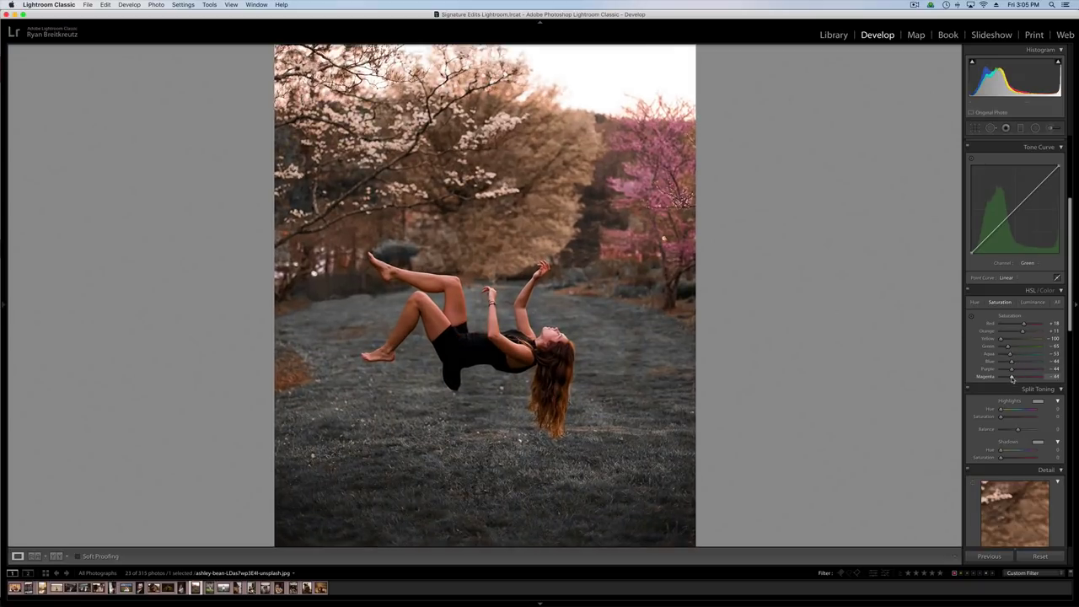
{"action": "left_click", "coordinate": [969, 291]}
{"action": "left_click", "coordinate": [969, 291]}
Reset all HSL Saturation, Hue and Luminance adjustments of the photo.
{"action": "key", "text": "alt"}
{"action": "left_click", "coordinate": [1021, 317], "text": "alt"}
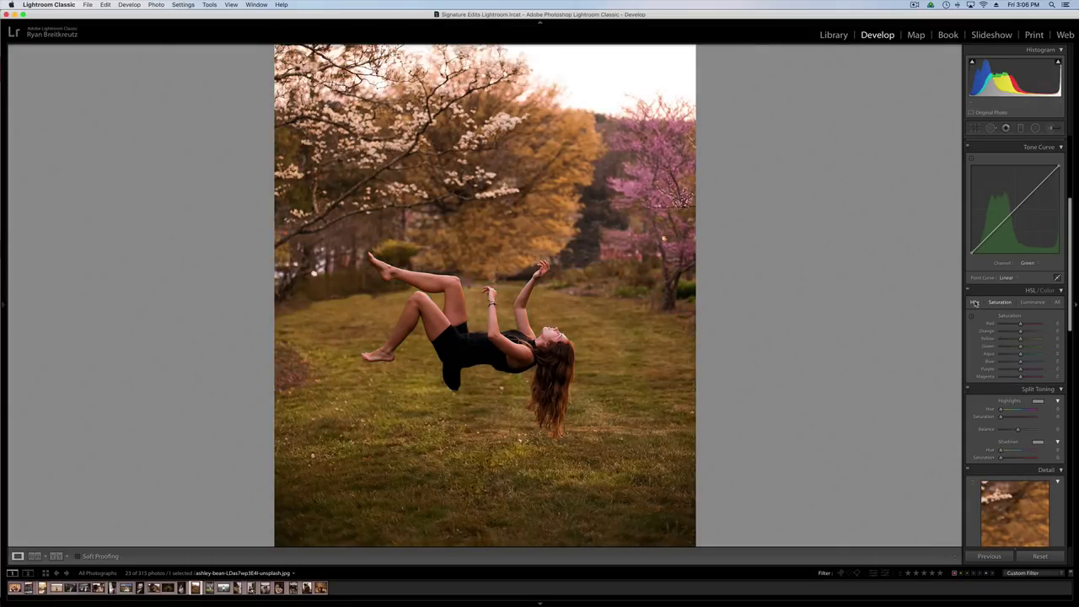
{"action": "left_click", "coordinate": [1059, 303]}
{"action": "key", "text": "alt"}
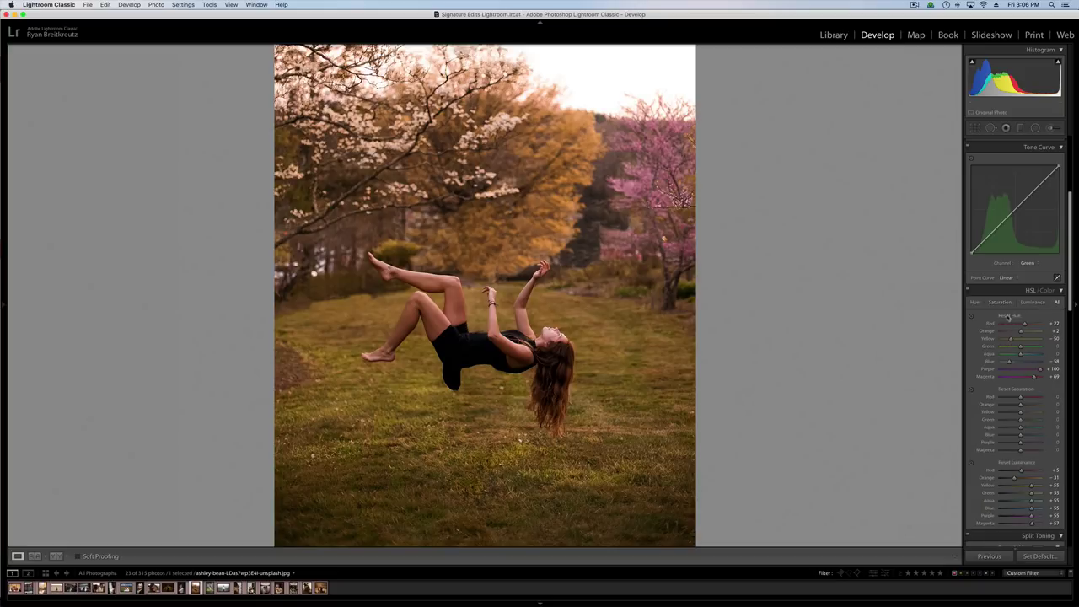
{"action": "left_click", "coordinate": [1017, 463], "text": "alt"}
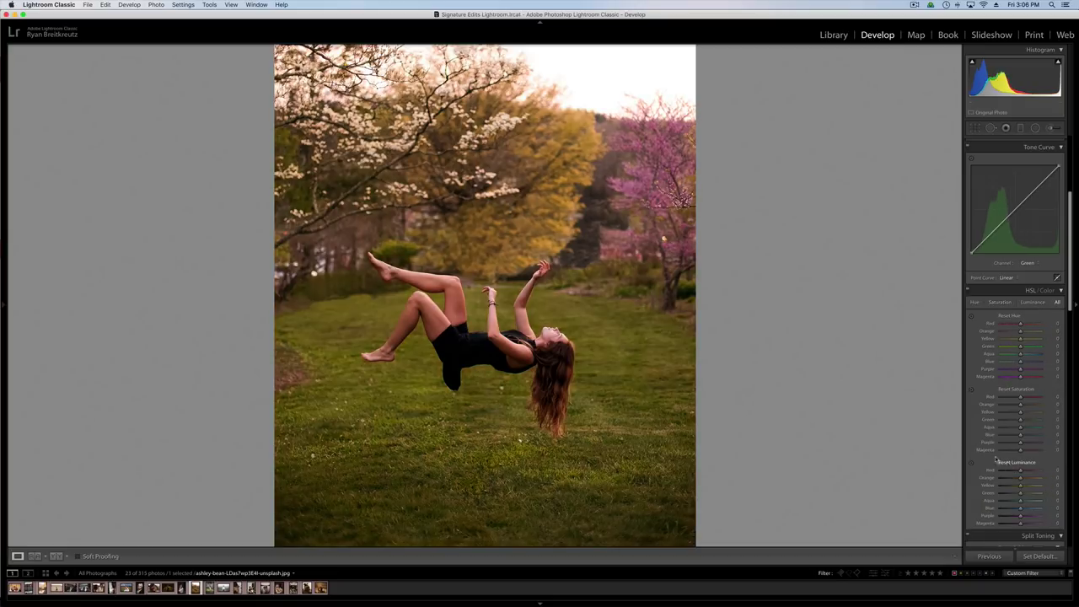
Lower the overall Saturation to -57 and raise the HSL Saturation to Red +44 and Orange +100.
{"action": "scroll", "coordinate": [1017, 321], "scroll_direction": "up", "scroll_amount": 5}
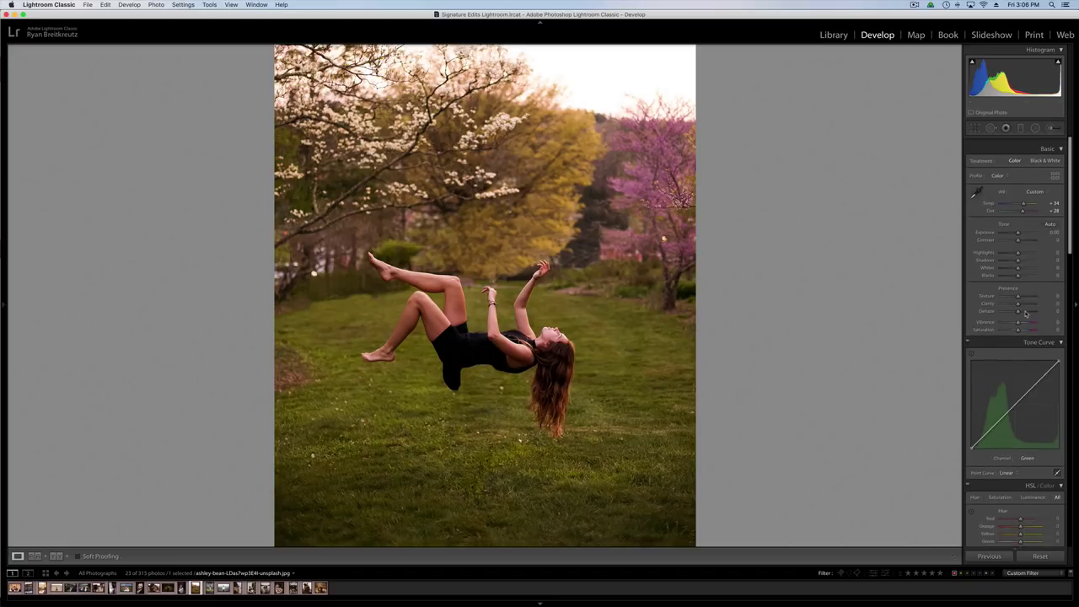
{"action": "left_click_drag", "start_coordinate": [1017, 322], "coordinate": [1009, 328]}
{"action": "scroll", "coordinate": [1043, 371], "scroll_direction": "down", "scroll_amount": 5}
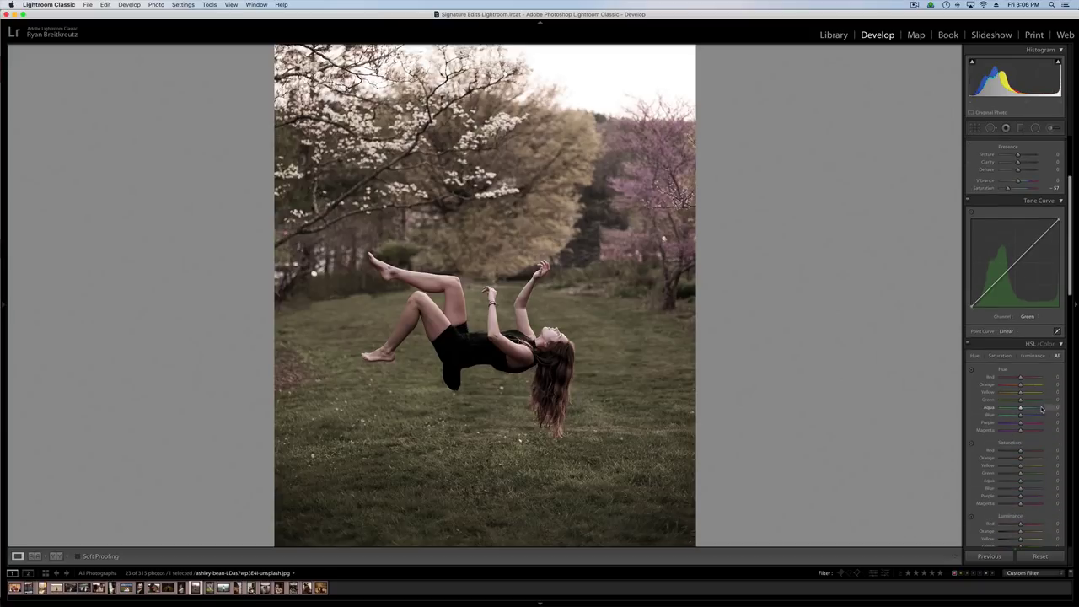
{"action": "left_click", "coordinate": [1000, 355]}
{"action": "mouse_move", "coordinate": [1022, 387]}
{"action": "left_mouse_down"}
{"action": "mouse_move", "coordinate": [1051, 387]}
{"action": "mouse_move", "coordinate": [1029, 379]}
{"action": "left_mouse_up"}
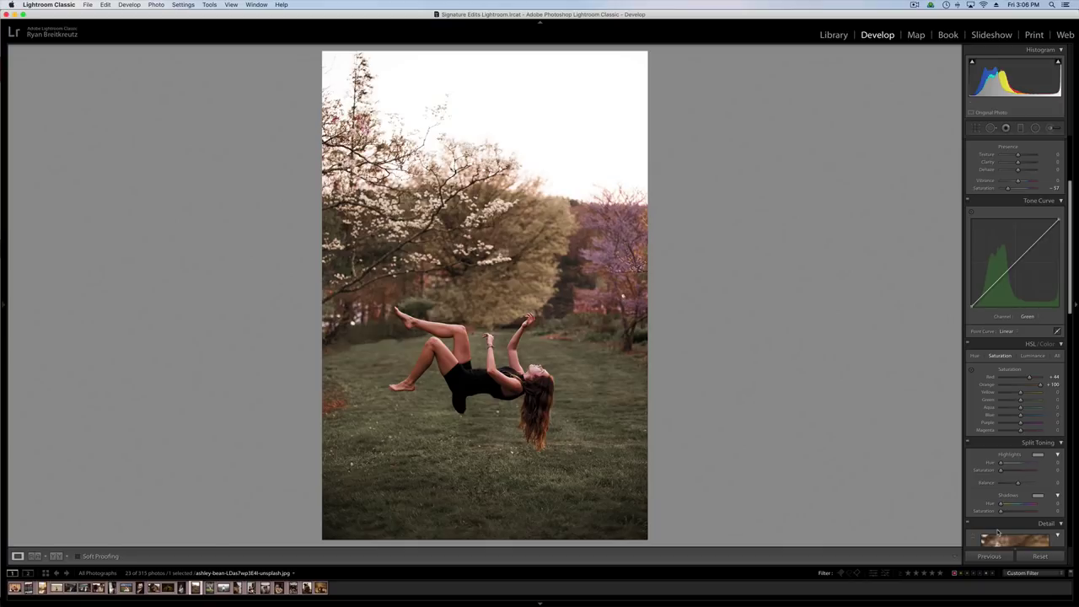
Compare the desaturated version of the floating woman photo before and after the edit several times.
{"action": "key", "text": "backslash"}
{"action": "key", "text": "backslash"}
{"action": "key", "text": "backslash"}
{"action": "key", "text": "backslash"}
{"action": "key", "text": "backslash"}
{"action": "key", "text": "backslash"}
Return to the Library grid and open the photo of the wedding couple walking down the aisle in Develop.
{"action": "key", "text": "g"}
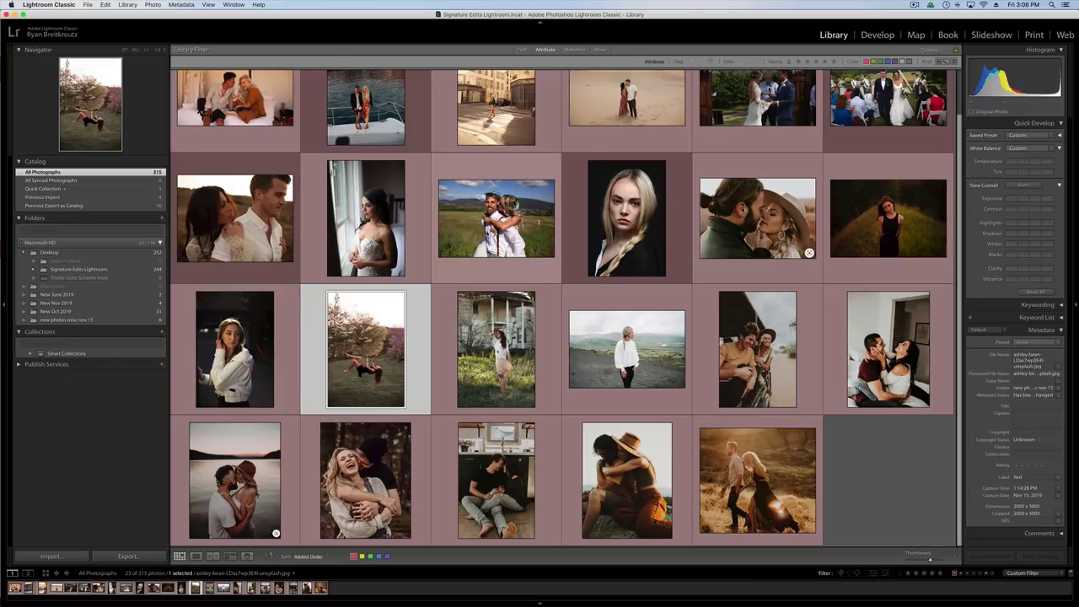
{"action": "scroll", "coordinate": [506, 231], "scroll_direction": "up", "scroll_amount": 2}
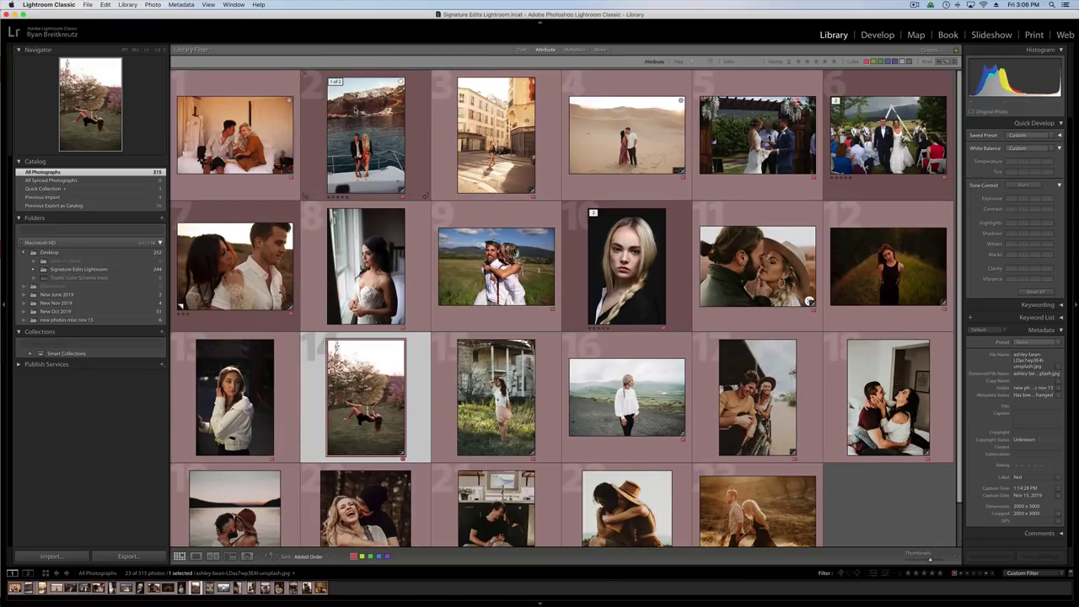
{"action": "double_click", "coordinate": [881, 134]}
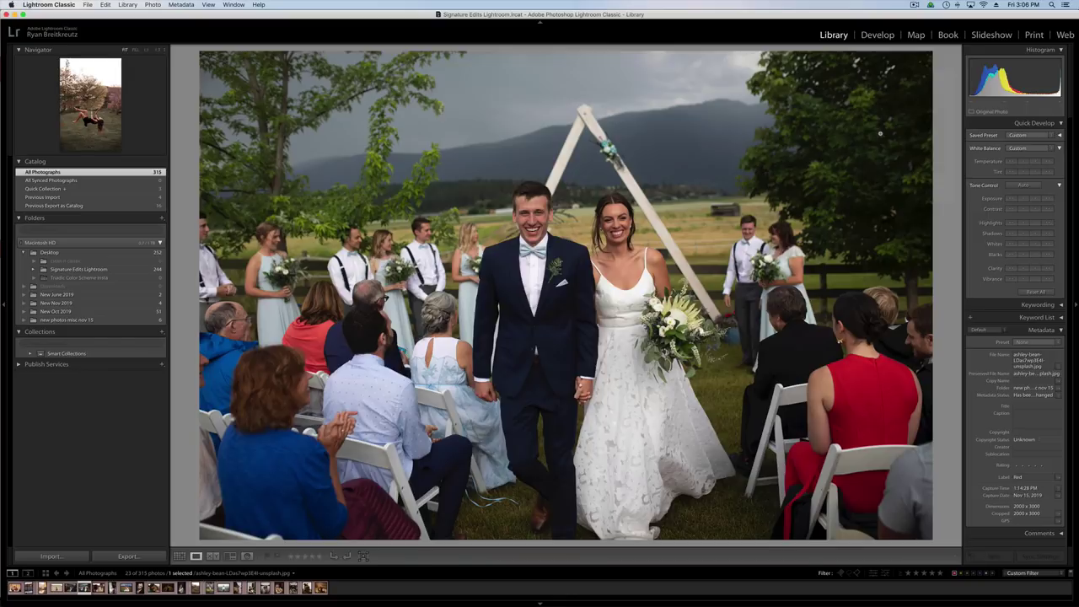
{"action": "scroll", "coordinate": [1037, 396], "scroll_direction": "down", "scroll_amount": 2}
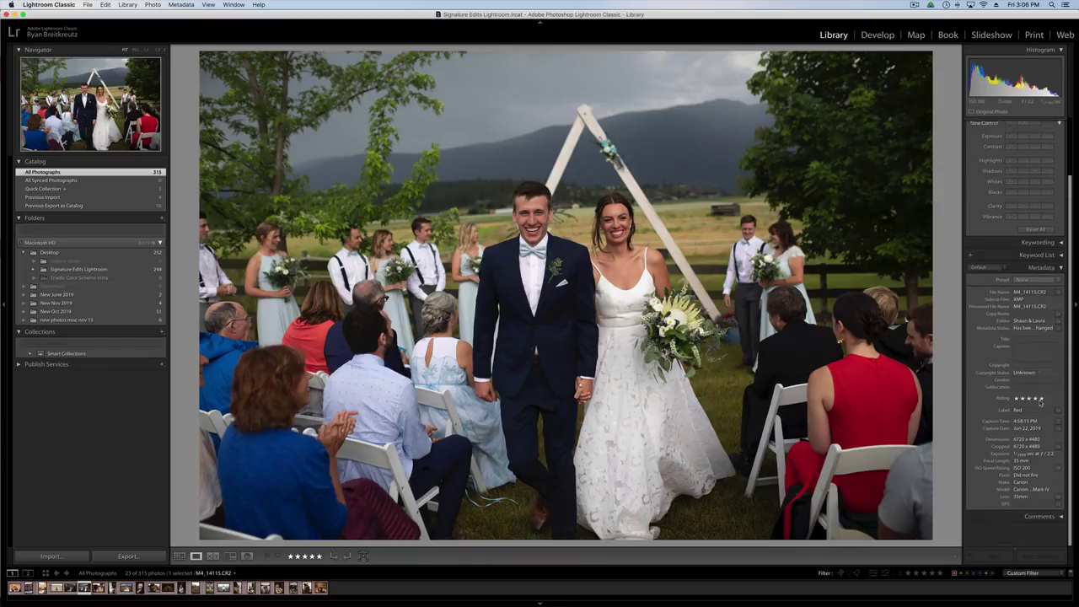
{"action": "key", "text": "d"}
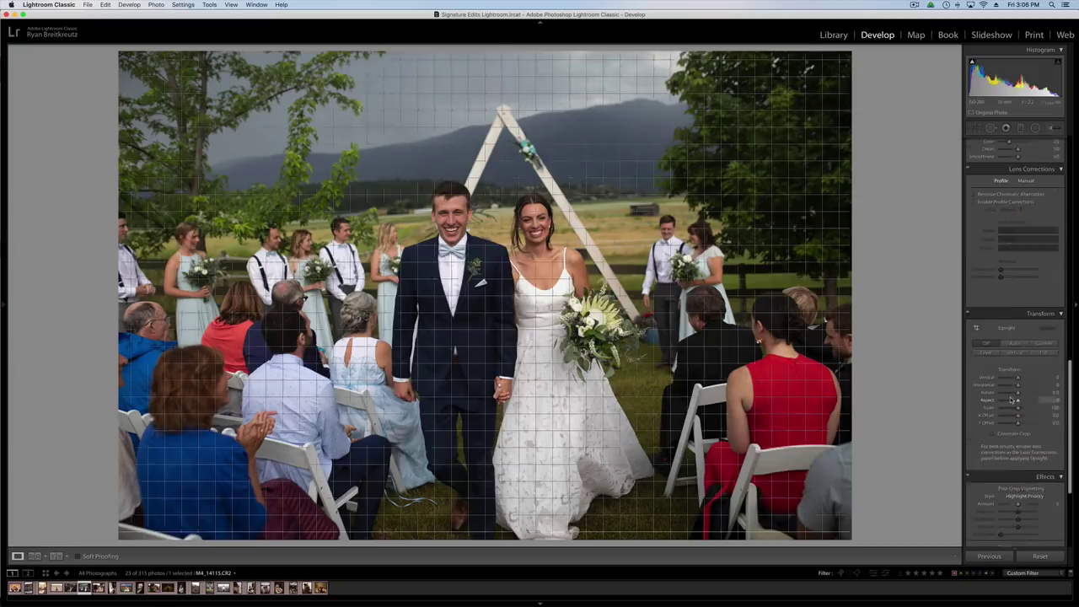
Try the wedding photo's Calibration Shadows Tint at +100, bring it back near zero and return to the Library grid.
{"action": "left_click_drag", "start_coordinate": [1018, 454], "coordinate": [1037, 456]}
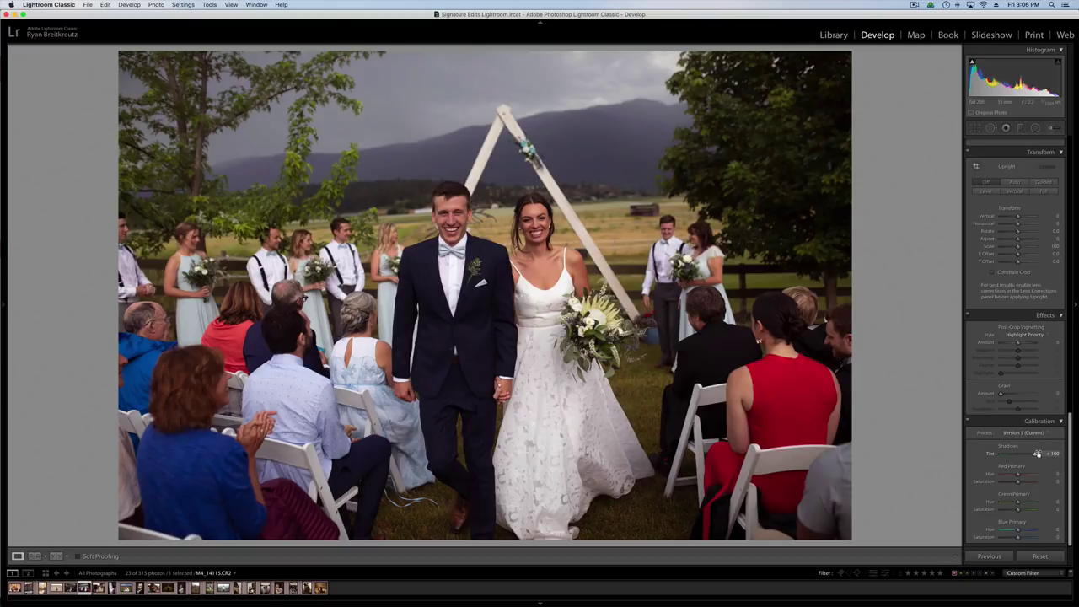
{"action": "left_click_drag", "start_coordinate": [1038, 456], "coordinate": [1021, 455]}
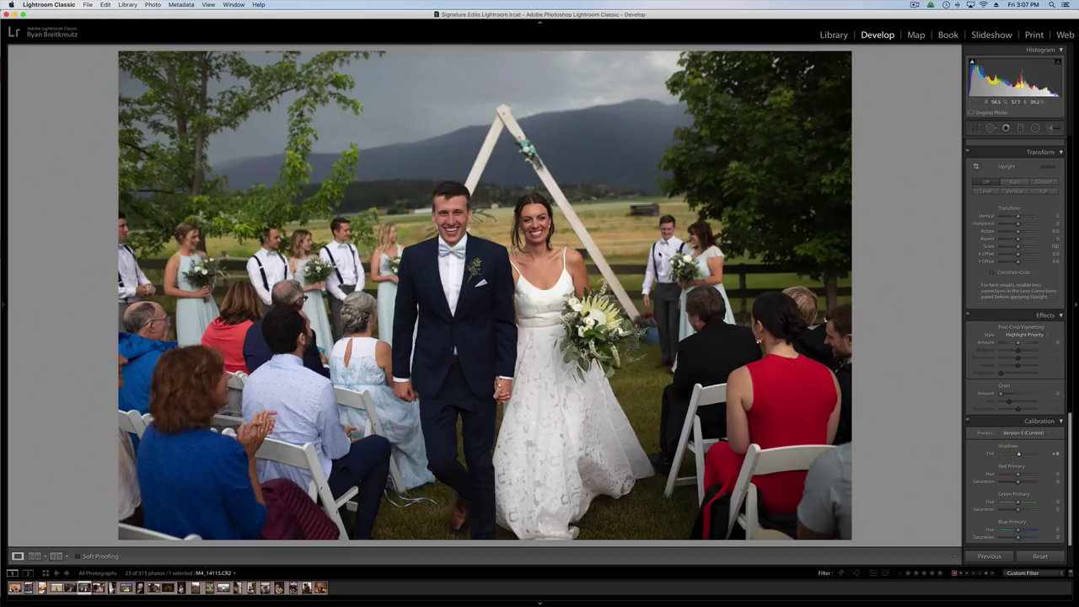
{"action": "key", "text": "g"}
{"action": "scroll", "coordinate": [276, 533], "scroll_direction": "down", "scroll_amount": 2}
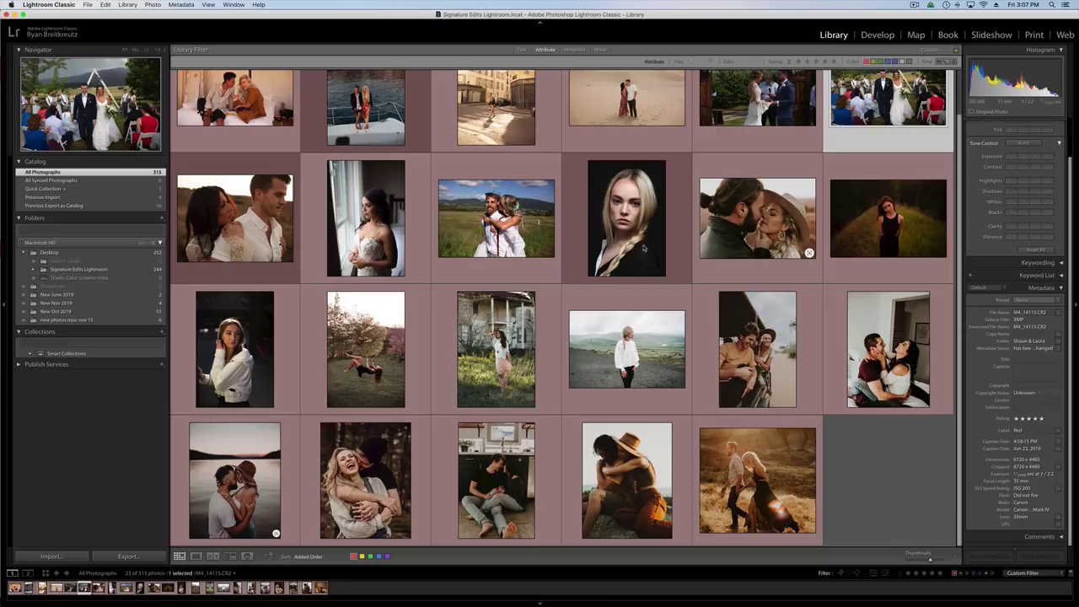
Open the golden backlit photo of the walking couple full size and review the preceding couple photos back to the lake kiss.
{"action": "double_click", "coordinate": [759, 475]}
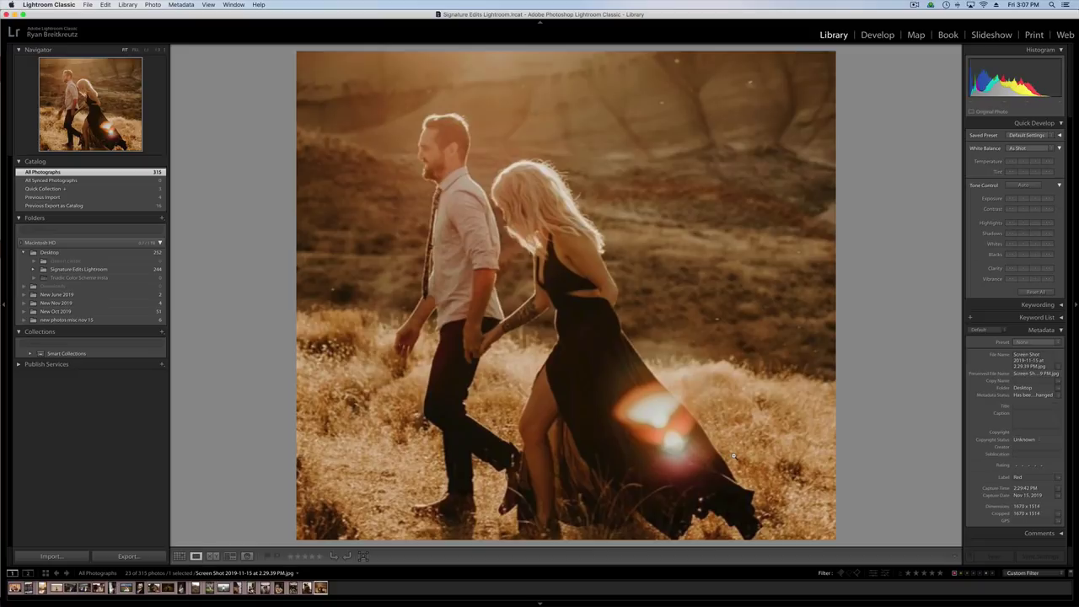
{"action": "key", "text": "Right"}
{"action": "key", "text": "Left"}
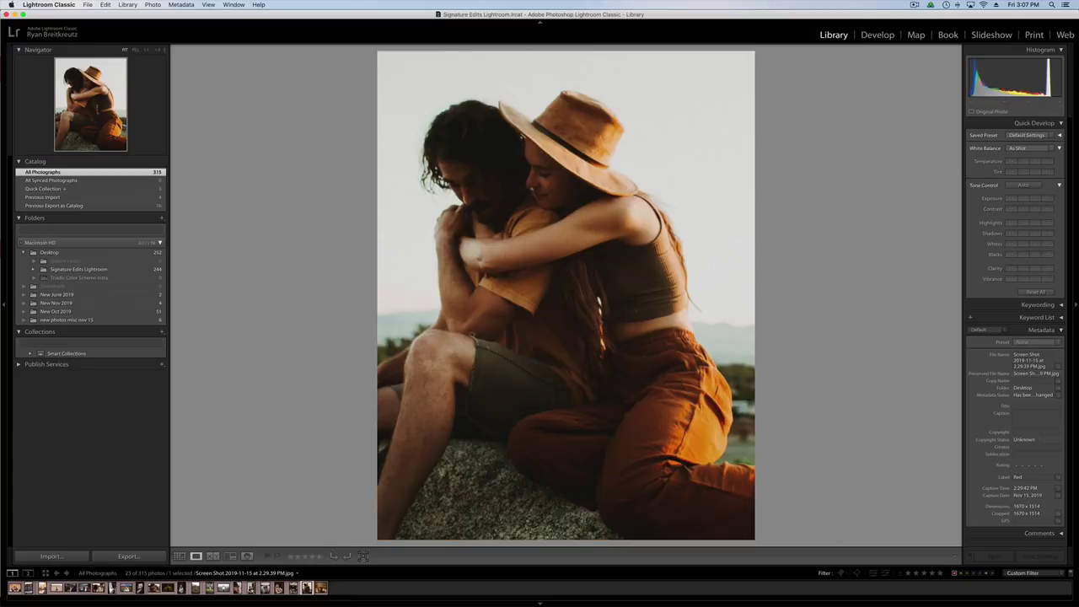
{"action": "key", "text": "Left"}
{"action": "key", "text": "Left"}
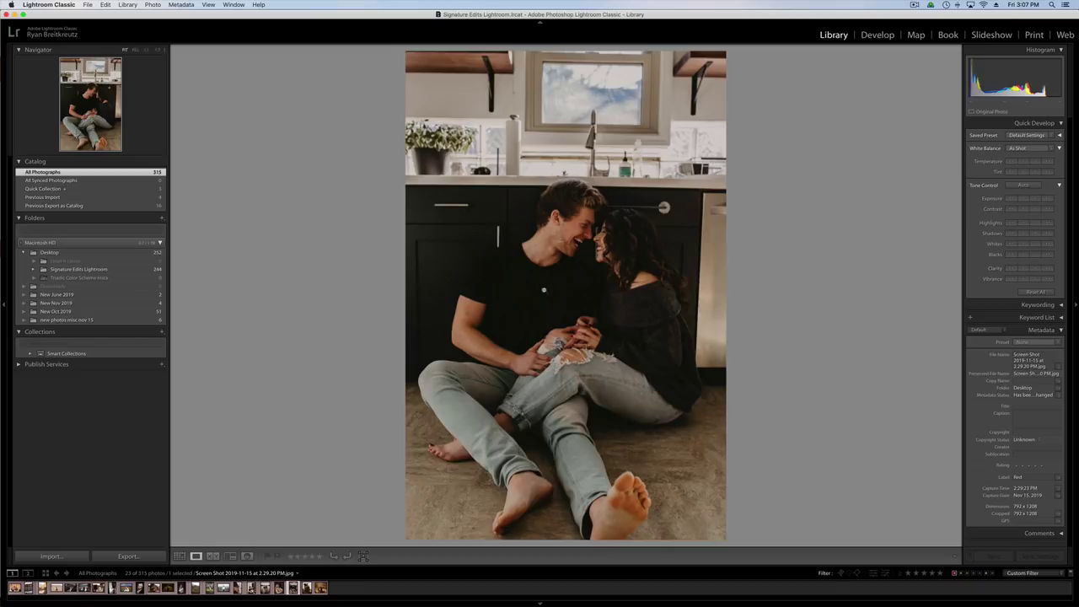
{"action": "key", "text": "Left"}
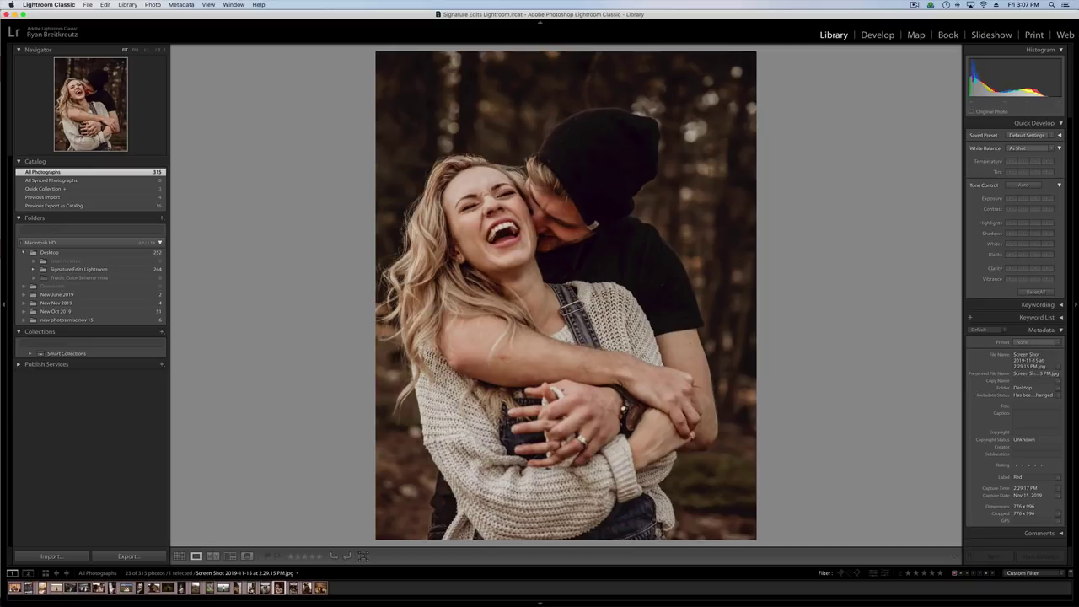
{"action": "key", "text": "Left"}
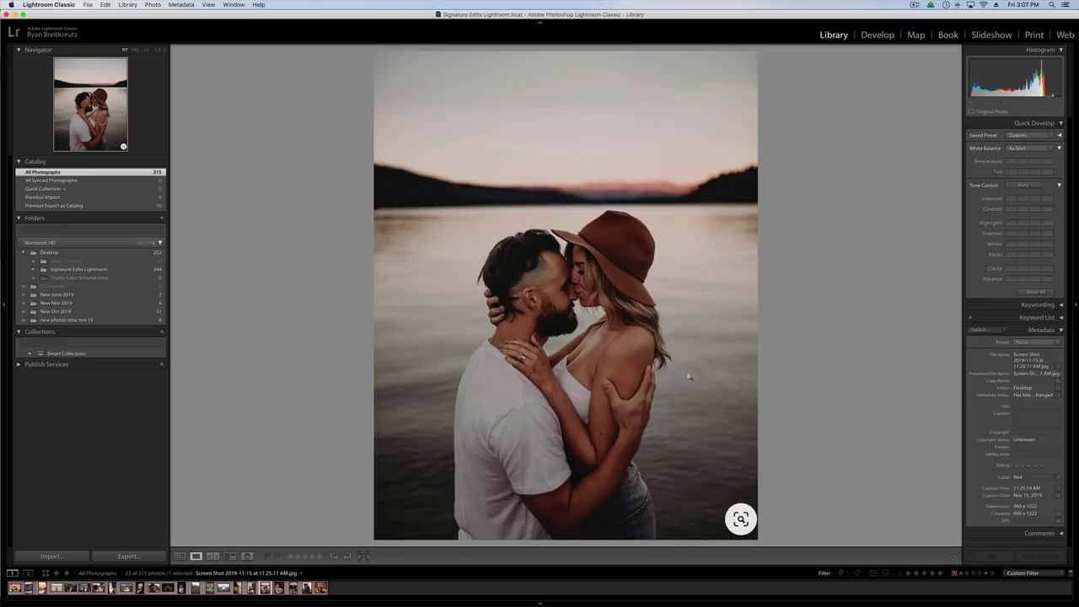
Review the skin tones in the earlier portraits, ending at the close-up of the bearded man and the woman in the wide-brimmed hat.
{"action": "key", "text": "Left"}
{"action": "key", "text": "Left"}
{"action": "key", "text": "Left"}
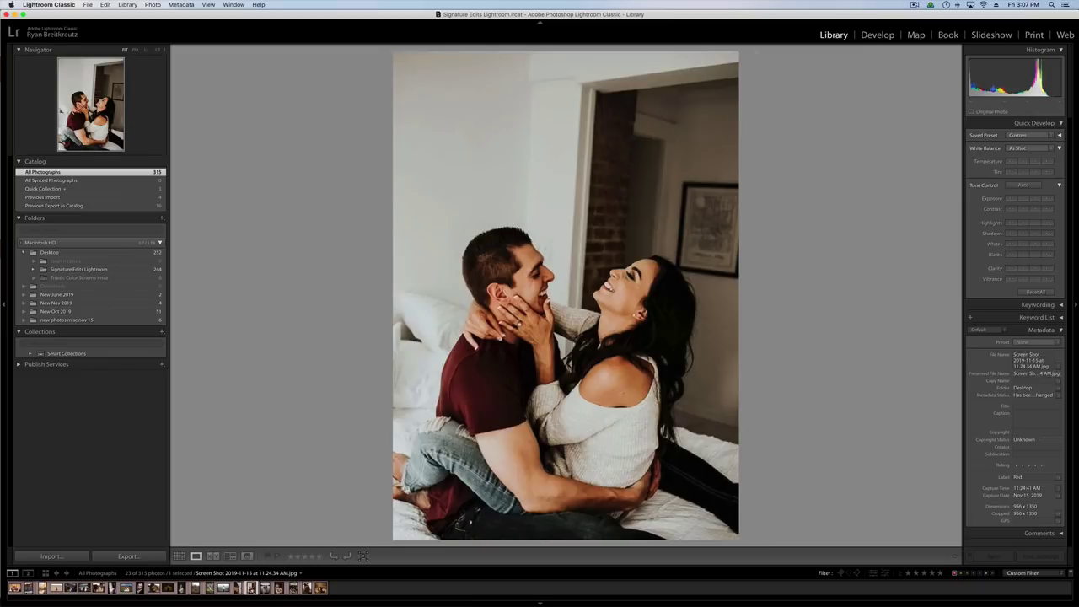
{"action": "key", "text": "Left"}
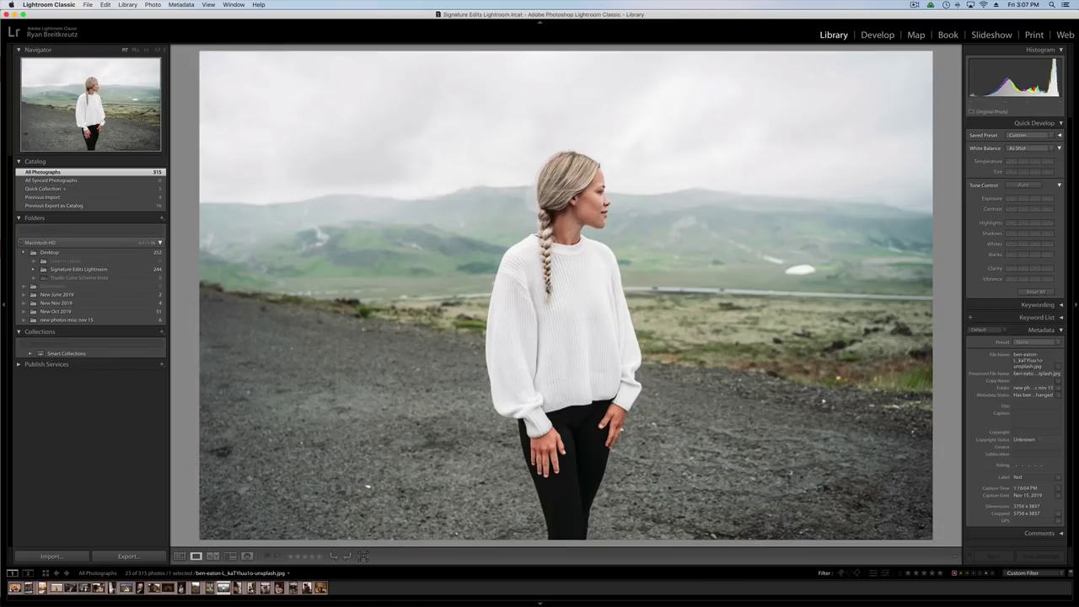
{"action": "key", "text": "Left"}
{"action": "key", "text": "Left"}
{"action": "key", "text": "Left"}
{"action": "key", "text": "Left"}
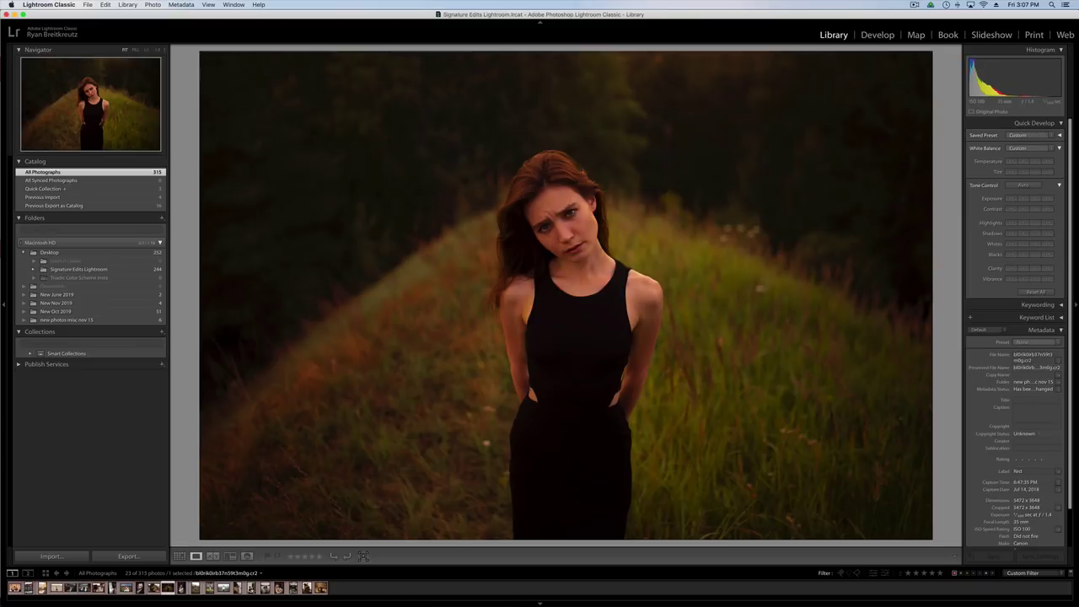
{"action": "key", "text": "Left"}
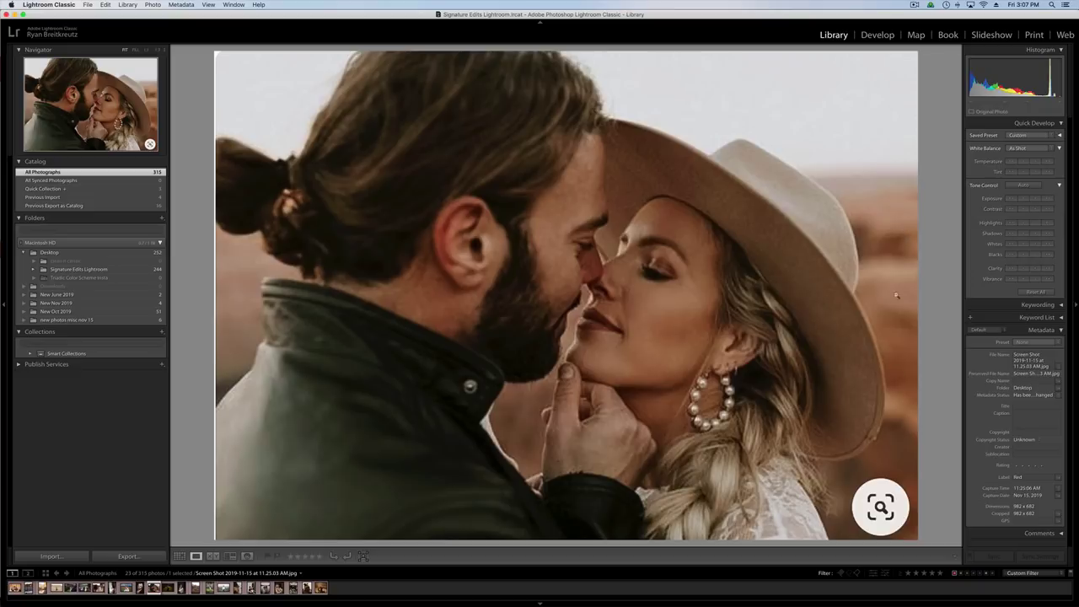
Switch to Chrome and browse the Pinterest results for "india earl" for examples of skin tones.
{"action": "mouse_move", "coordinate": [7, 431]}
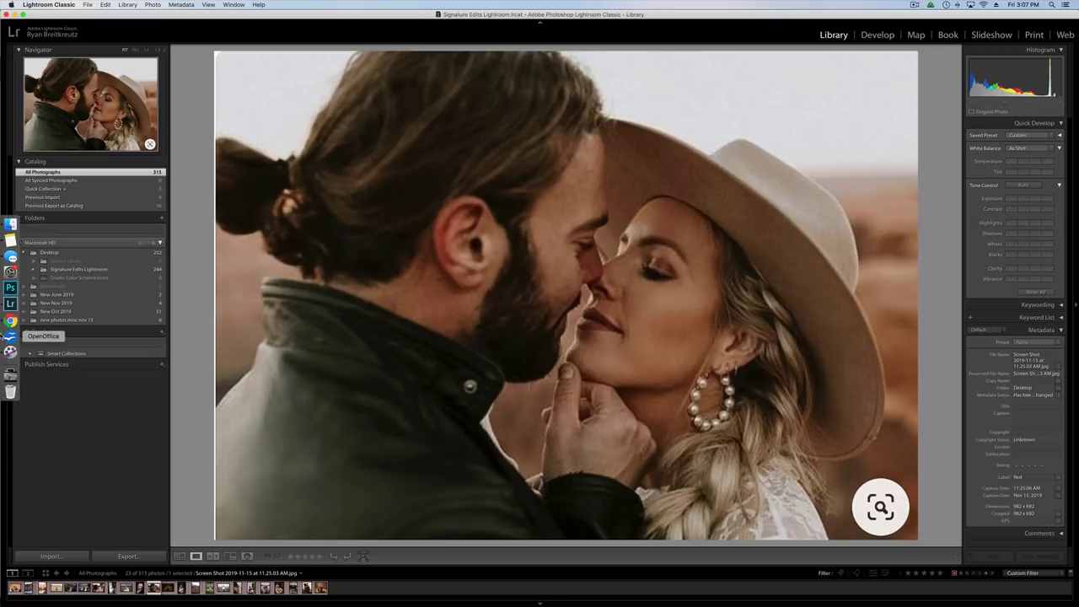
{"action": "left_click", "coordinate": [10, 321]}
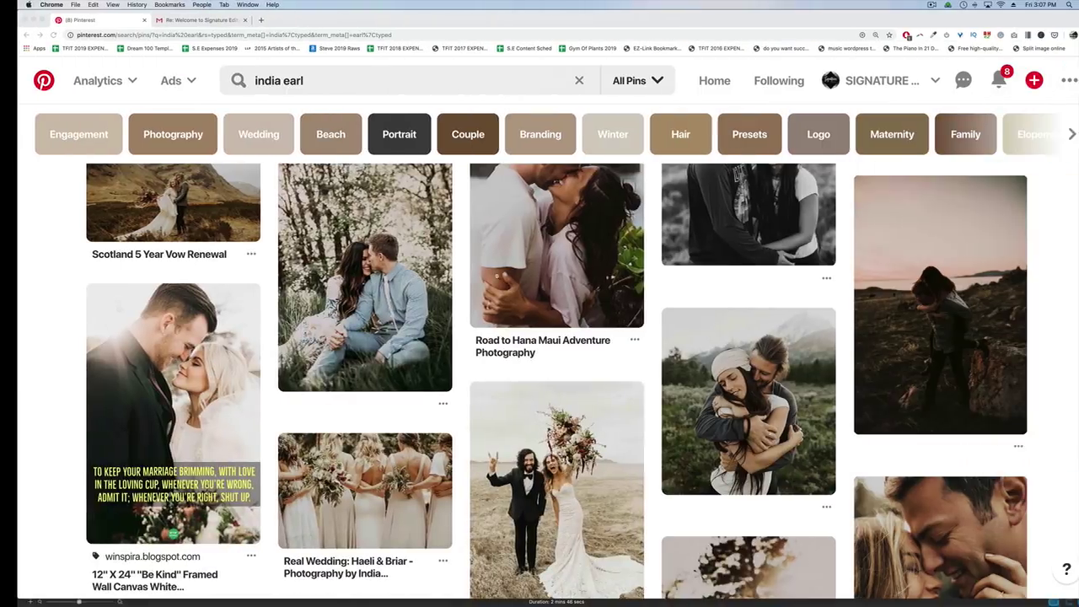
{"action": "scroll", "coordinate": [669, 287], "scroll_direction": "down", "scroll_amount": 5}
{"action": "scroll", "coordinate": [670, 288], "scroll_direction": "down", "scroll_amount": 5}
{"action": "scroll", "coordinate": [670, 287], "scroll_direction": "up", "scroll_amount": 10}
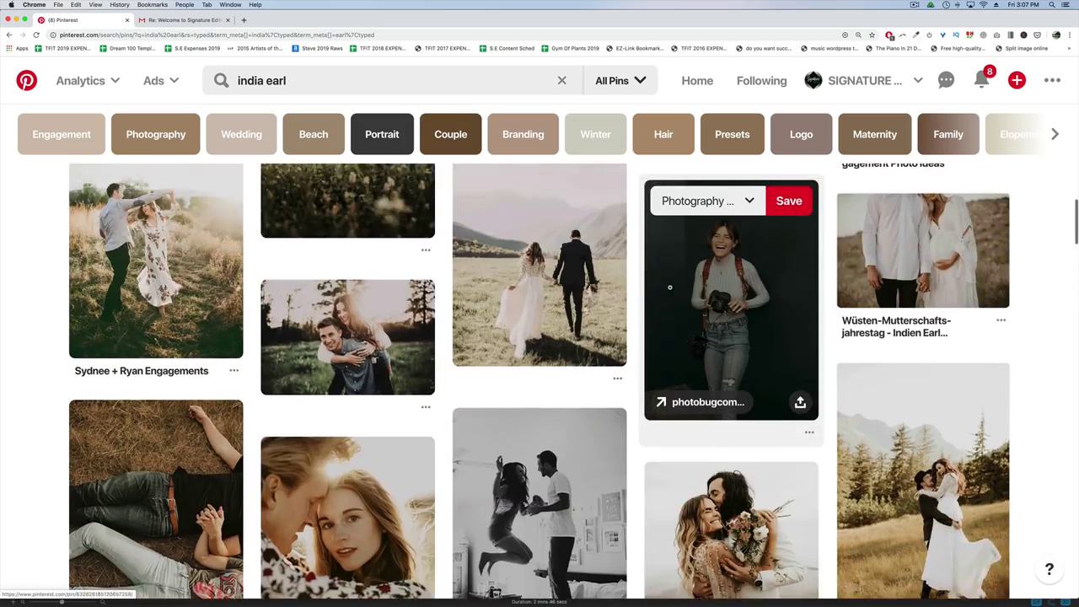
{"action": "scroll", "coordinate": [670, 287], "scroll_direction": "up", "scroll_amount": 2}
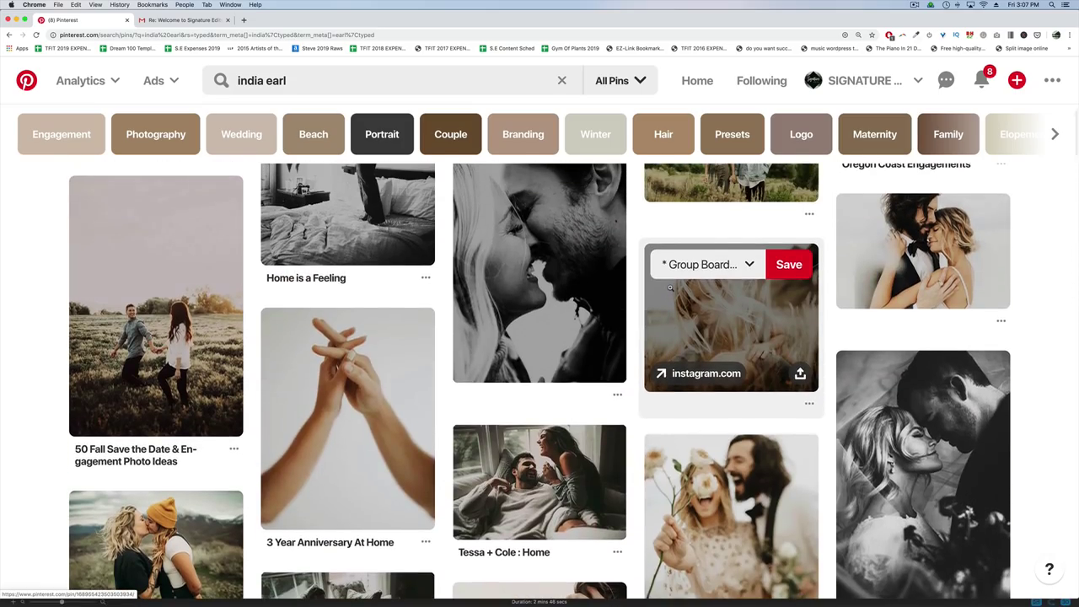
{"action": "scroll", "coordinate": [669, 288], "scroll_direction": "up", "scroll_amount": 8}
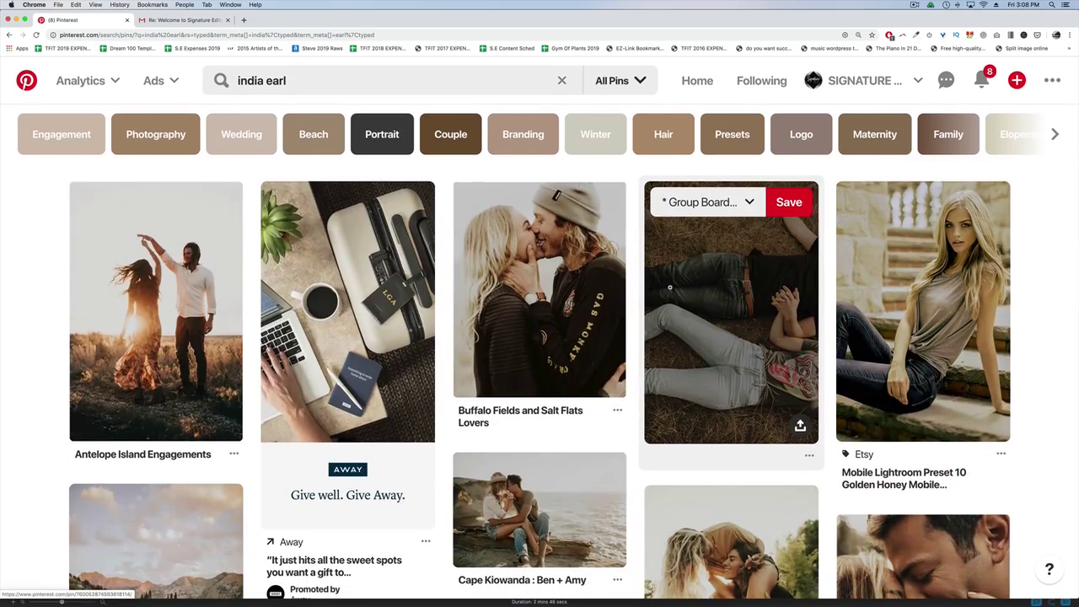
{"action": "scroll", "coordinate": [670, 288], "scroll_direction": "down", "scroll_amount": 5}
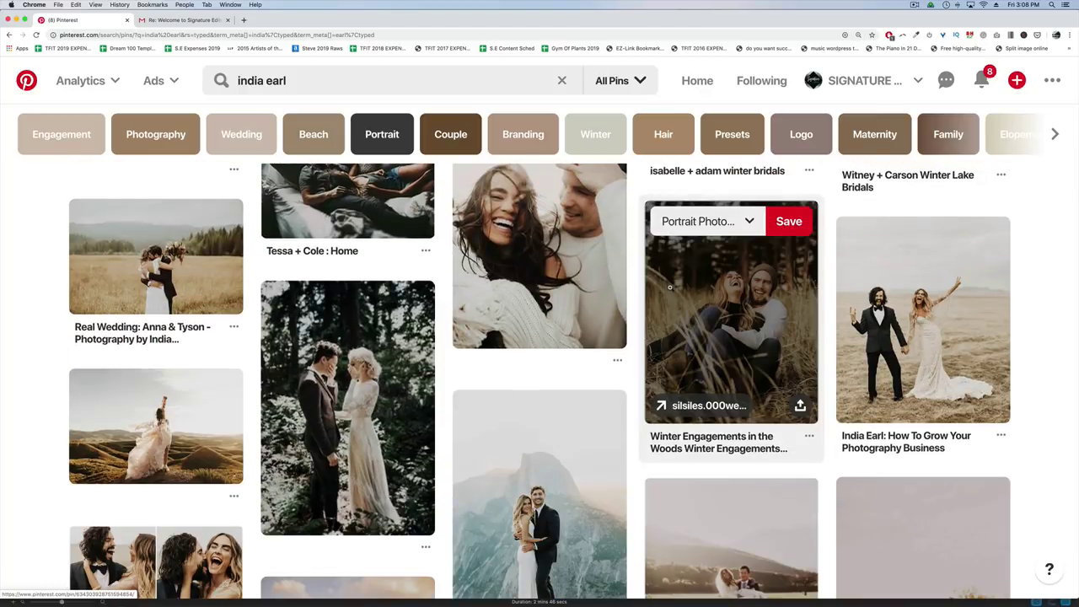
View the pin of the cheering bride and groom in the dry field, then return to the Pinterest results.
{"action": "left_click", "coordinate": [919, 313]}
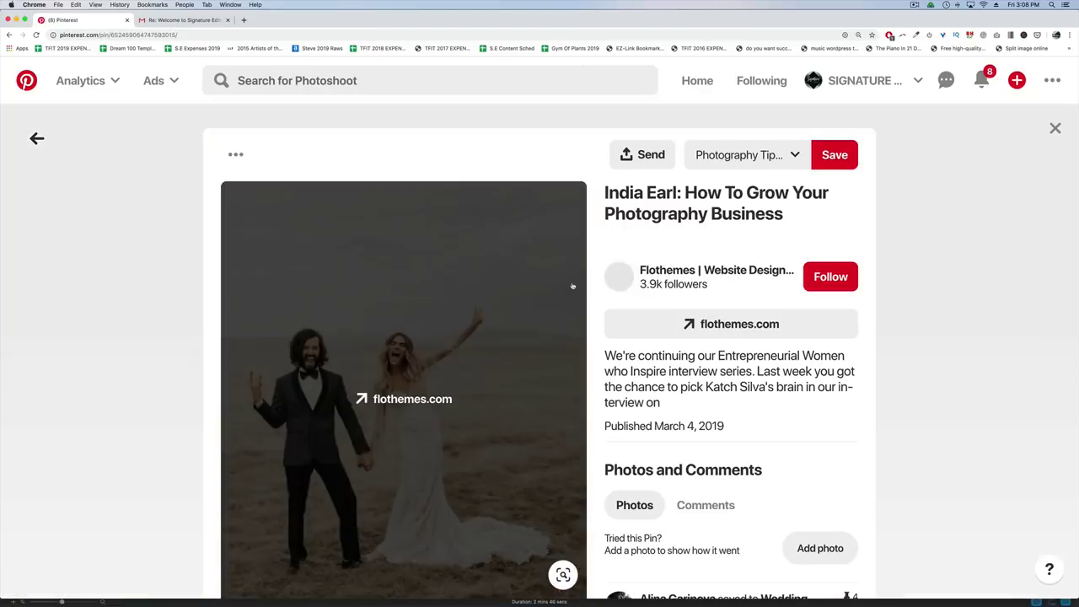
{"action": "scroll", "coordinate": [597, 284], "scroll_direction": "down", "scroll_amount": 1}
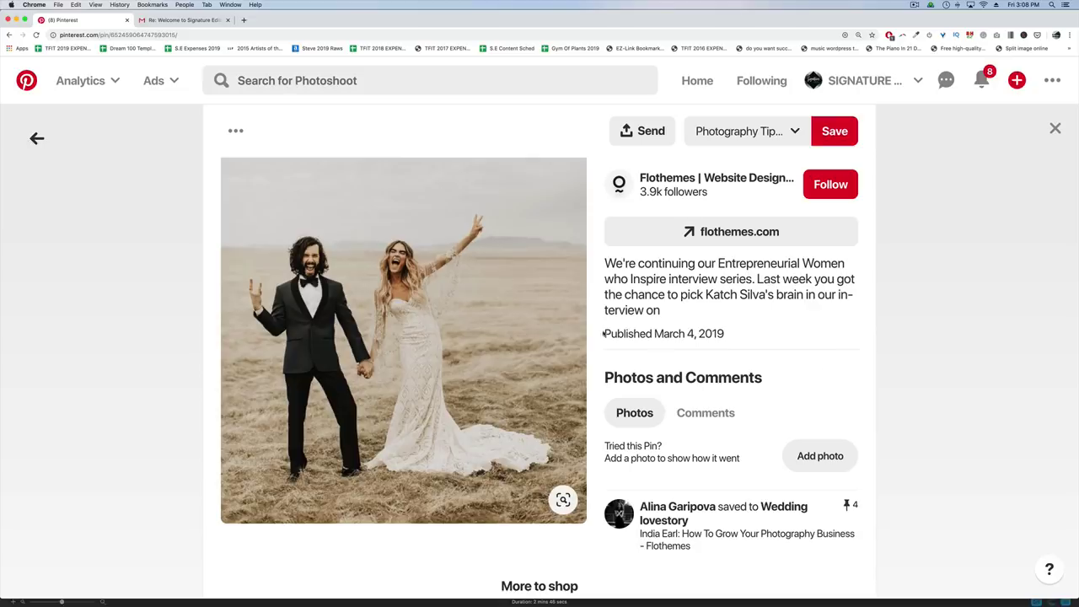
{"action": "left_click", "coordinate": [37, 139]}
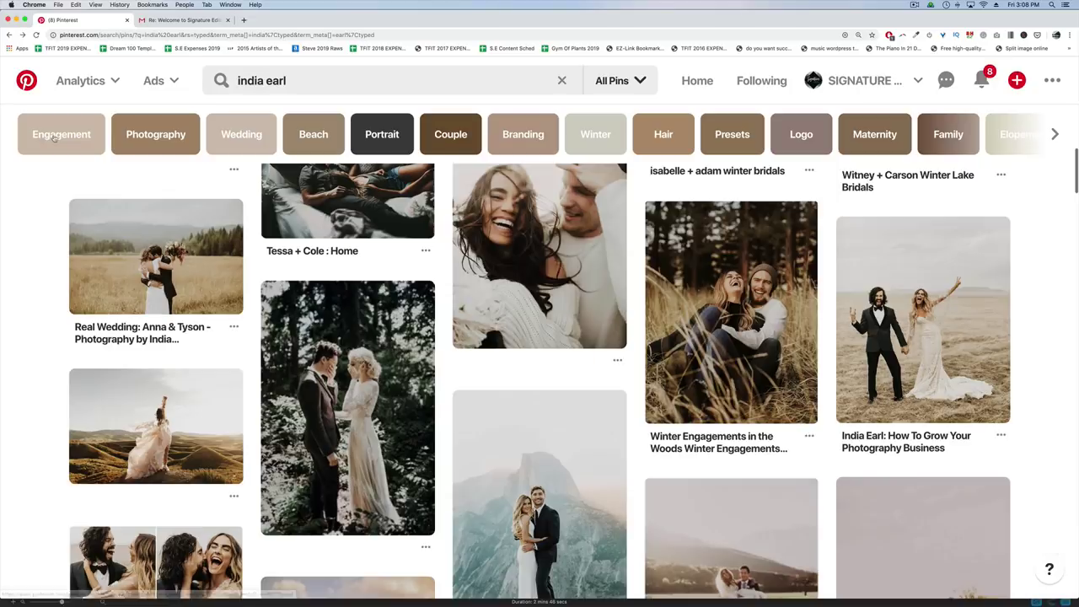
Find and view the pin of the groom lifting his bride in a mountain meadow, then return to the results.
{"action": "scroll", "coordinate": [643, 344], "scroll_direction": "down", "scroll_amount": 3}
{"action": "scroll", "coordinate": [643, 344], "scroll_direction": "down", "scroll_amount": 10}
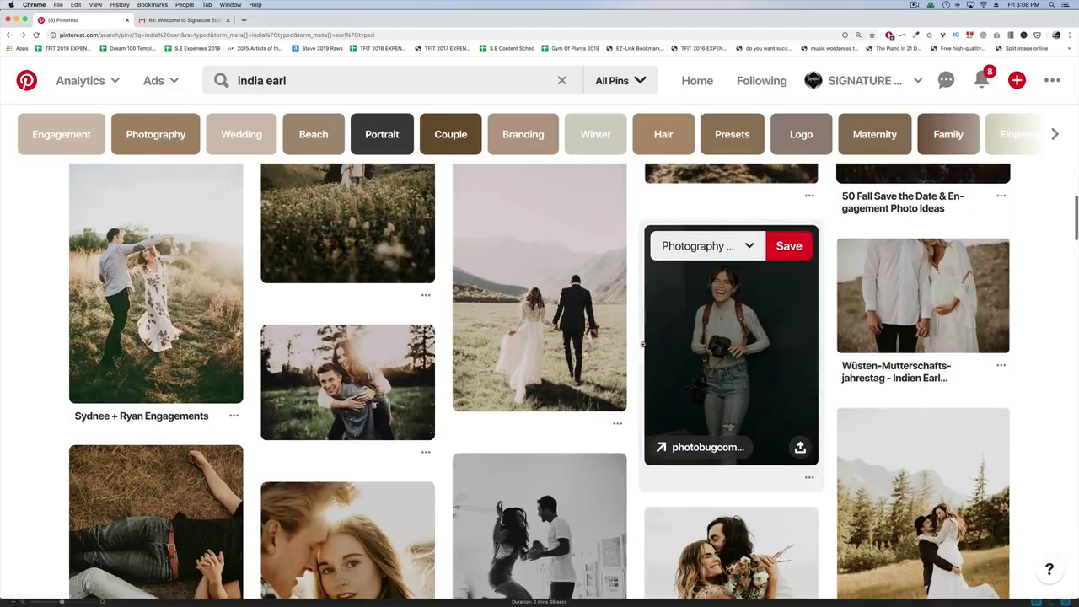
{"action": "scroll", "coordinate": [927, 320], "scroll_direction": "up", "scroll_amount": 3}
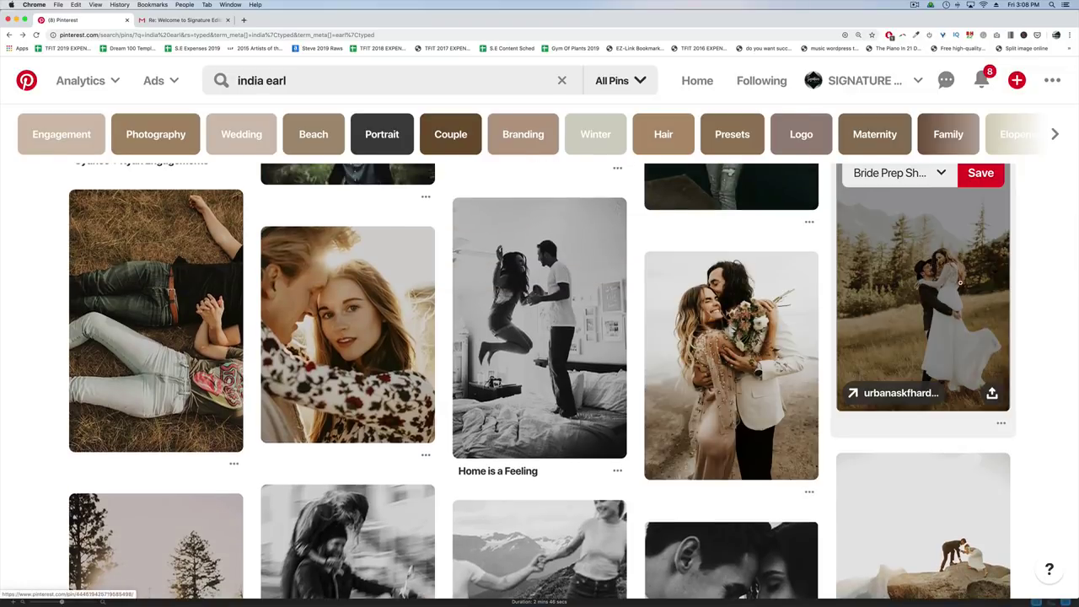
{"action": "left_click", "coordinate": [958, 287]}
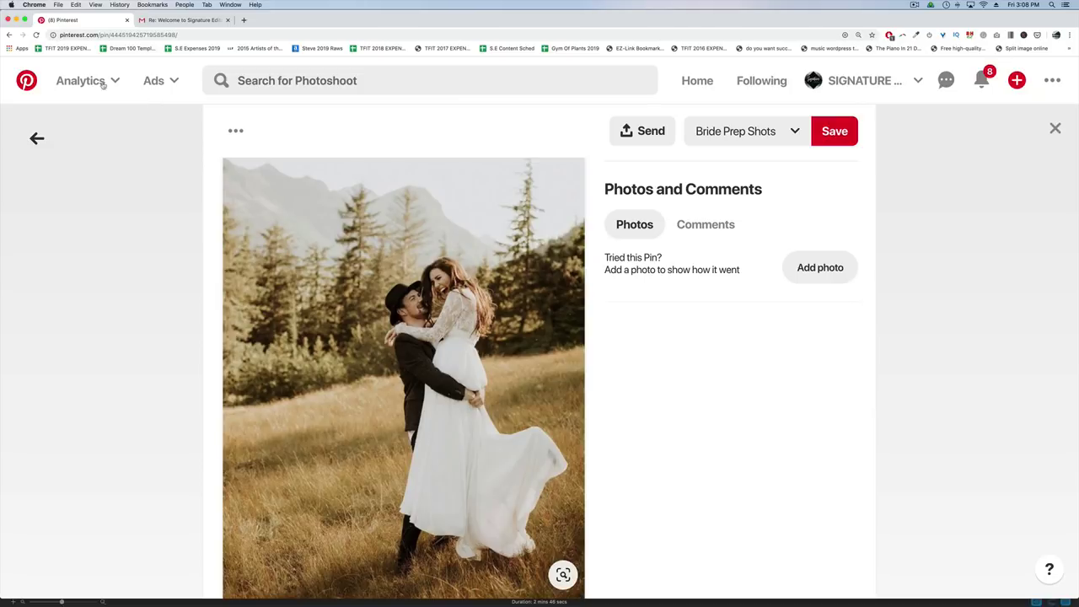
{"action": "left_click", "coordinate": [37, 138]}
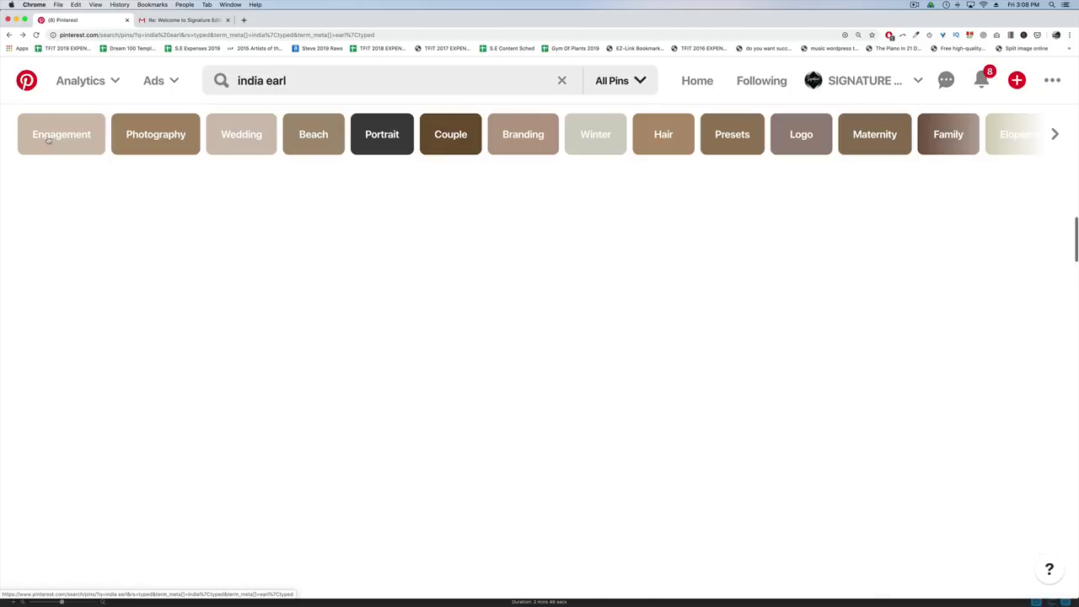
Find the pin of the couple standing in a sunlit forest meadow, examine it up close and return to the results.
{"action": "scroll", "coordinate": [635, 247], "scroll_direction": "down", "scroll_amount": 3}
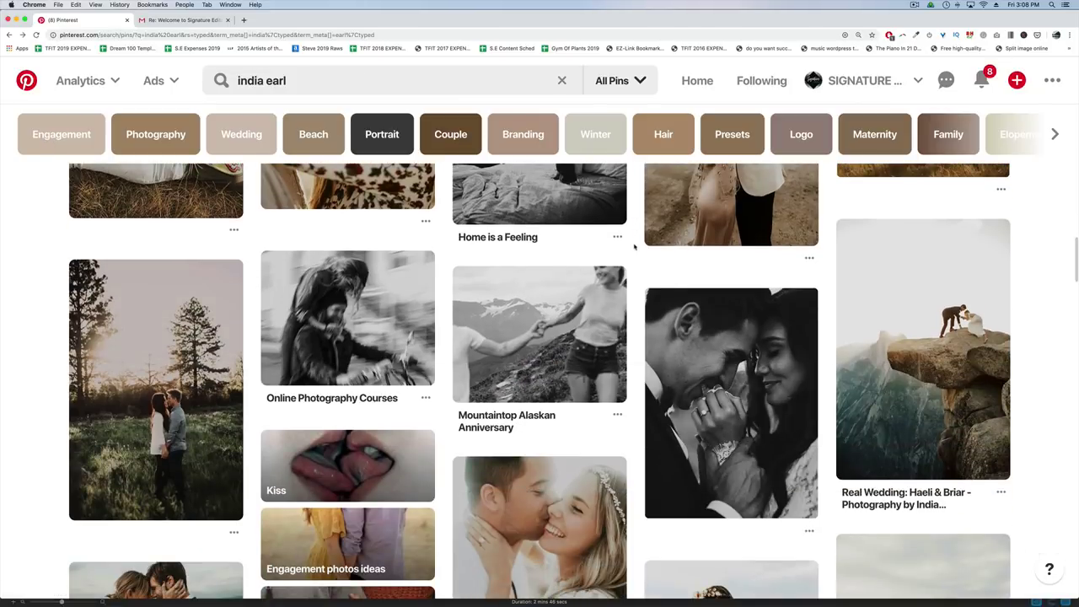
{"action": "scroll", "coordinate": [635, 246], "scroll_direction": "down", "scroll_amount": 2}
{"action": "scroll", "coordinate": [635, 246], "scroll_direction": "down", "scroll_amount": 2}
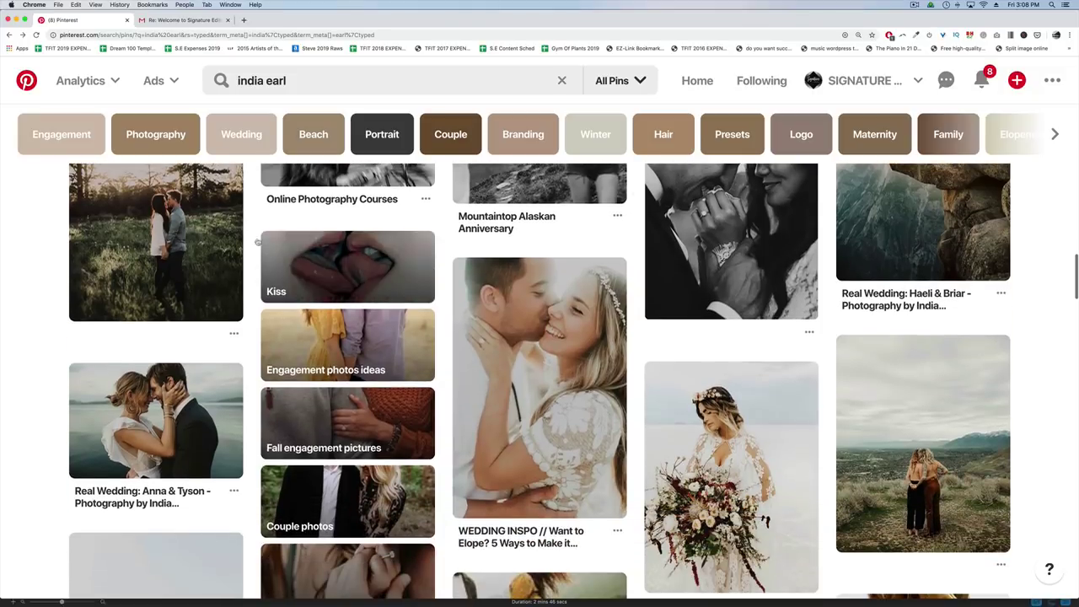
{"action": "left_click", "coordinate": [227, 253]}
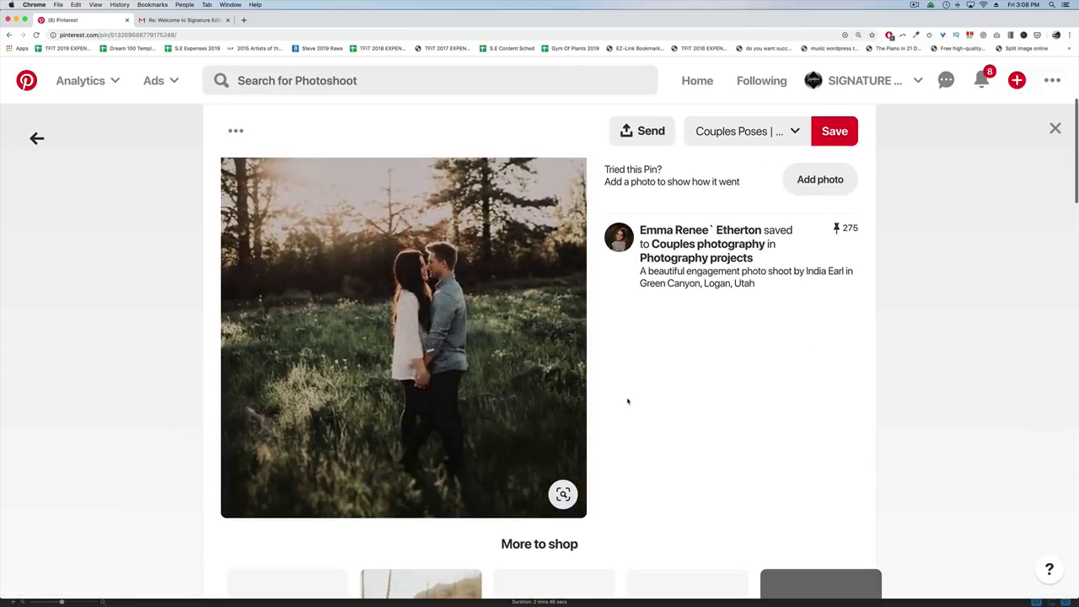
{"action": "scroll", "coordinate": [487, 288], "scroll_direction": "up", "scroll_amount": 5}
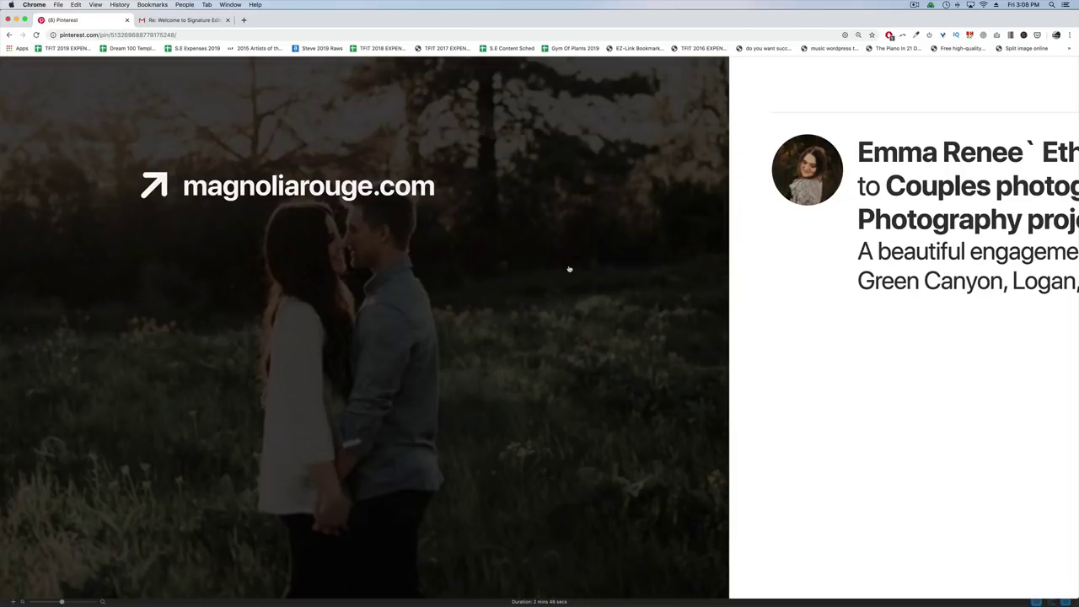
{"action": "scroll", "coordinate": [711, 463], "scroll_direction": "down", "scroll_amount": 5}
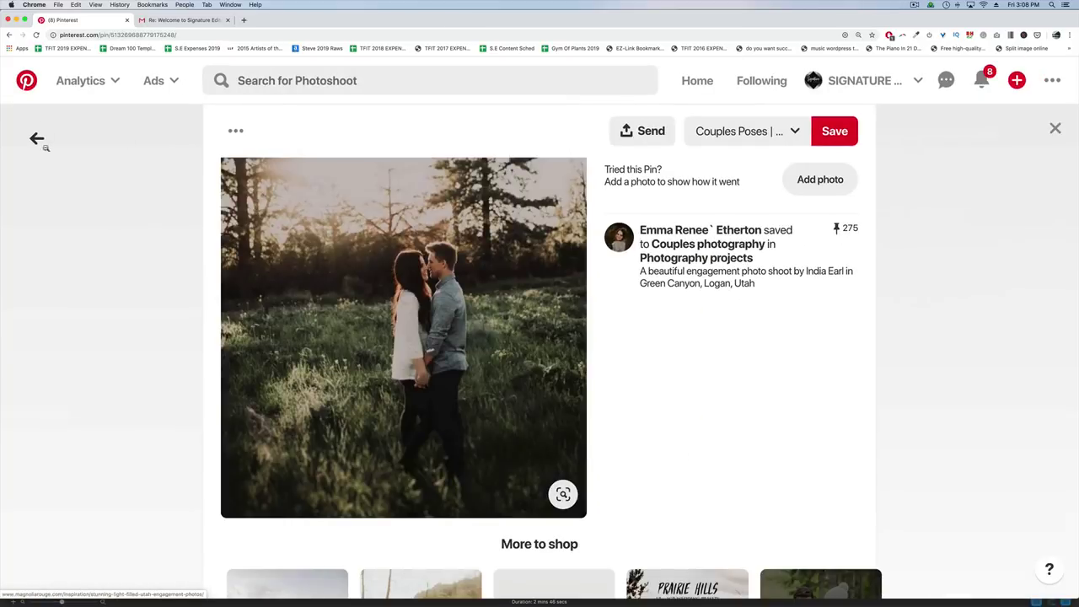
{"action": "left_click", "coordinate": [36, 139]}
Look through more of the Pinterest couple photos and switch back to Lightroom Classic.
{"action": "scroll", "coordinate": [715, 332], "scroll_direction": "down", "scroll_amount": 2}
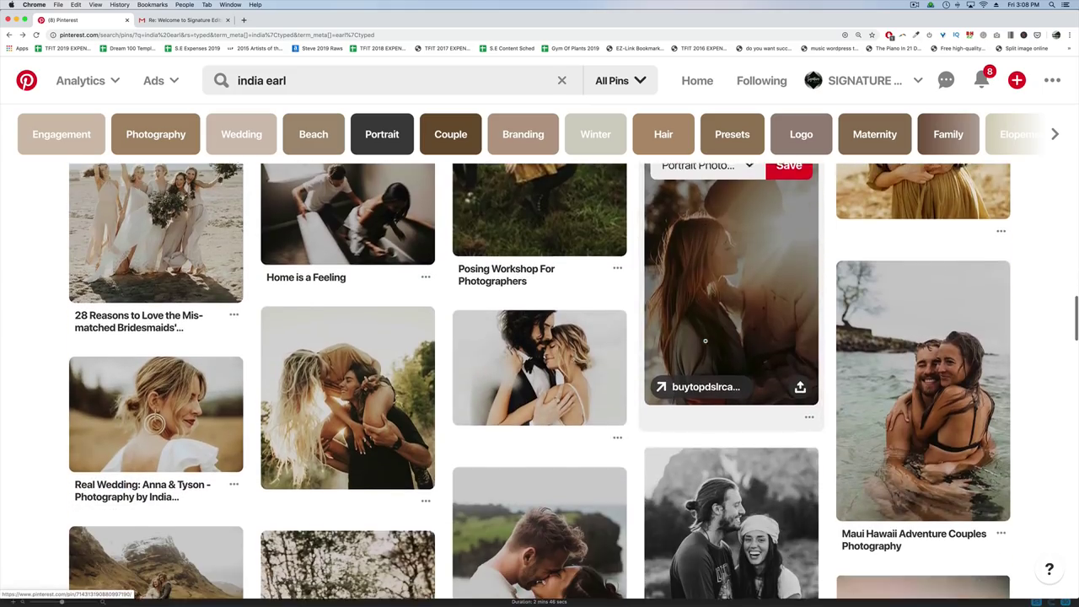
{"action": "scroll", "coordinate": [715, 331], "scroll_direction": "down", "scroll_amount": 5}
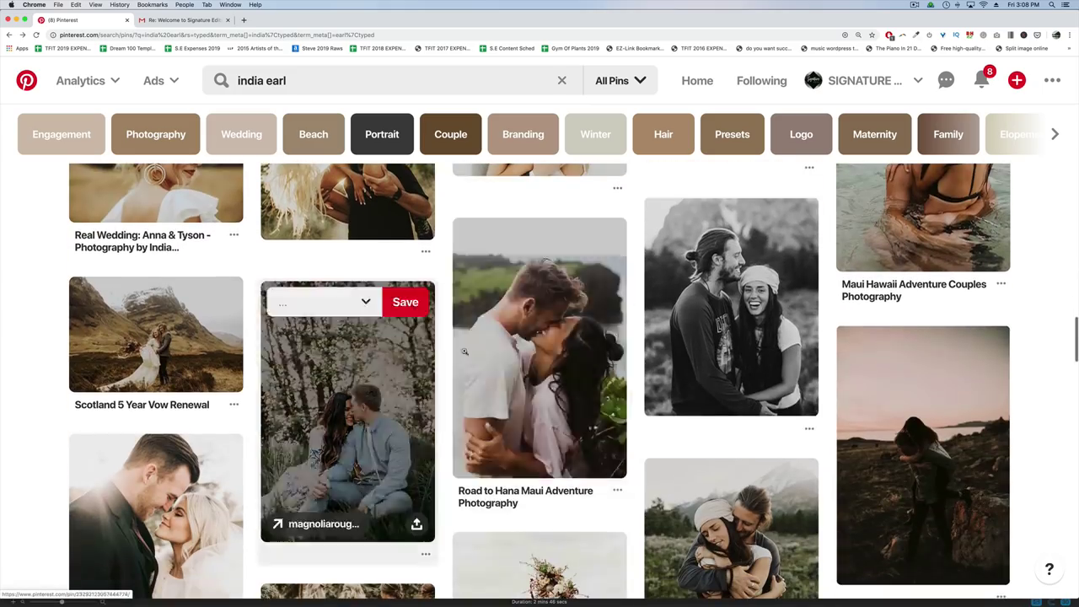
{"action": "key", "text": "ctrl+Up"}
{"action": "key", "text": "ctrl+Up"}
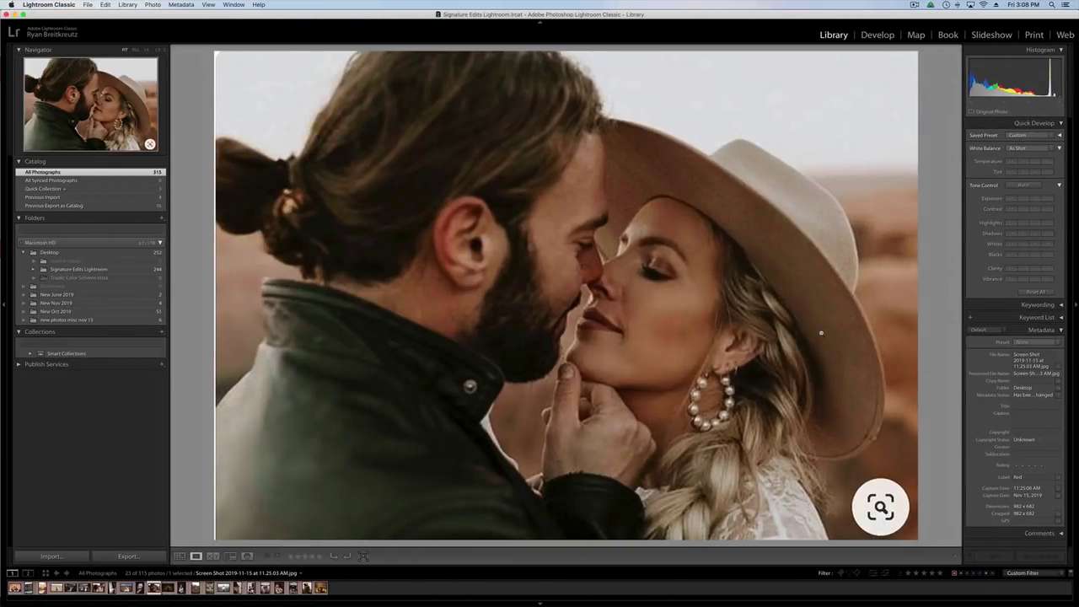
Reopen the wedding aisle photo in Develop and set Calibration Shadows Tint to +59, Red Primary Hue to +26 and Red Primary Saturation to +29.
{"action": "key", "text": "g"}
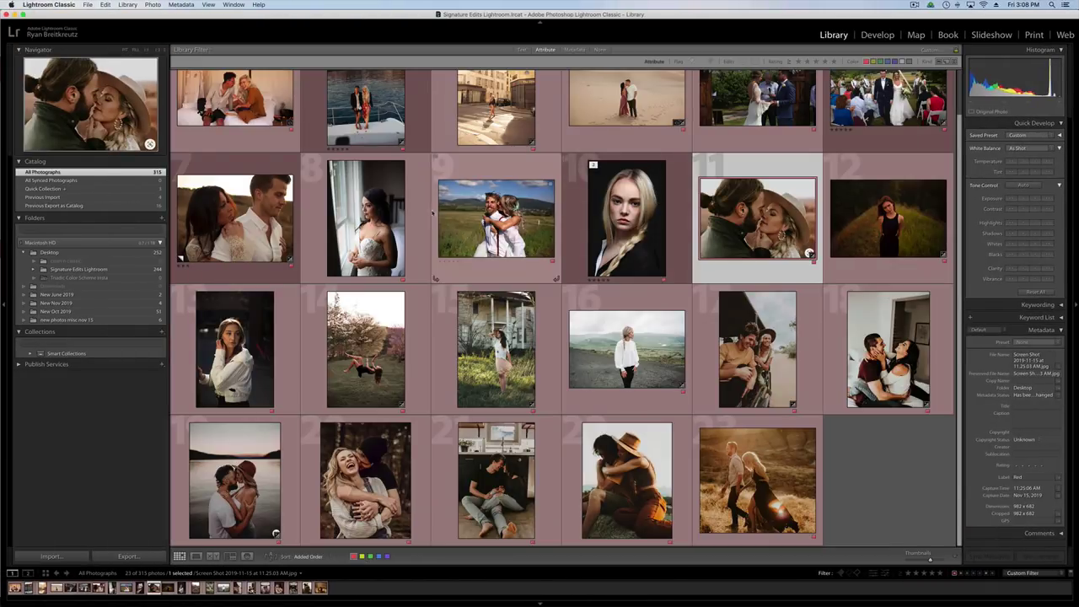
{"action": "scroll", "coordinate": [422, 244], "scroll_direction": "up", "scroll_amount": 1}
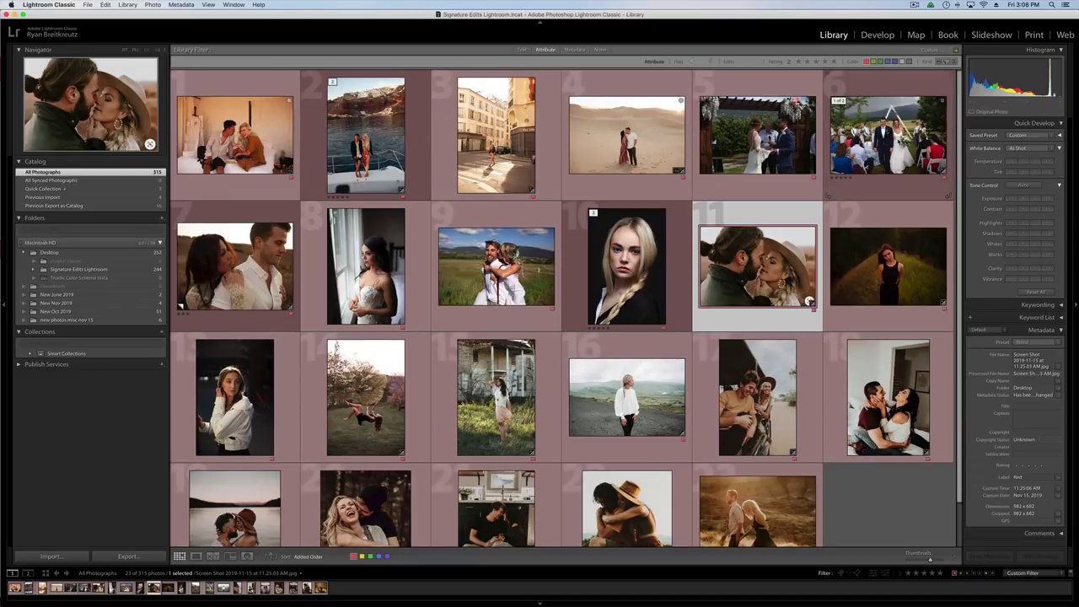
{"action": "double_click", "coordinate": [894, 134]}
{"action": "scroll", "coordinate": [995, 355], "scroll_direction": "down", "scroll_amount": 2}
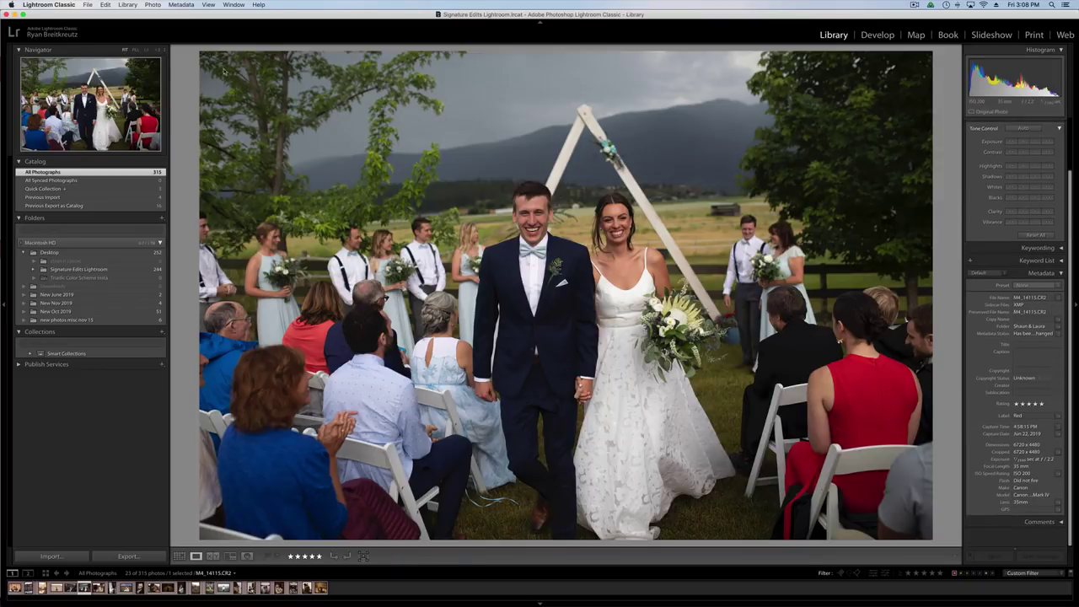
{"action": "key", "text": "d"}
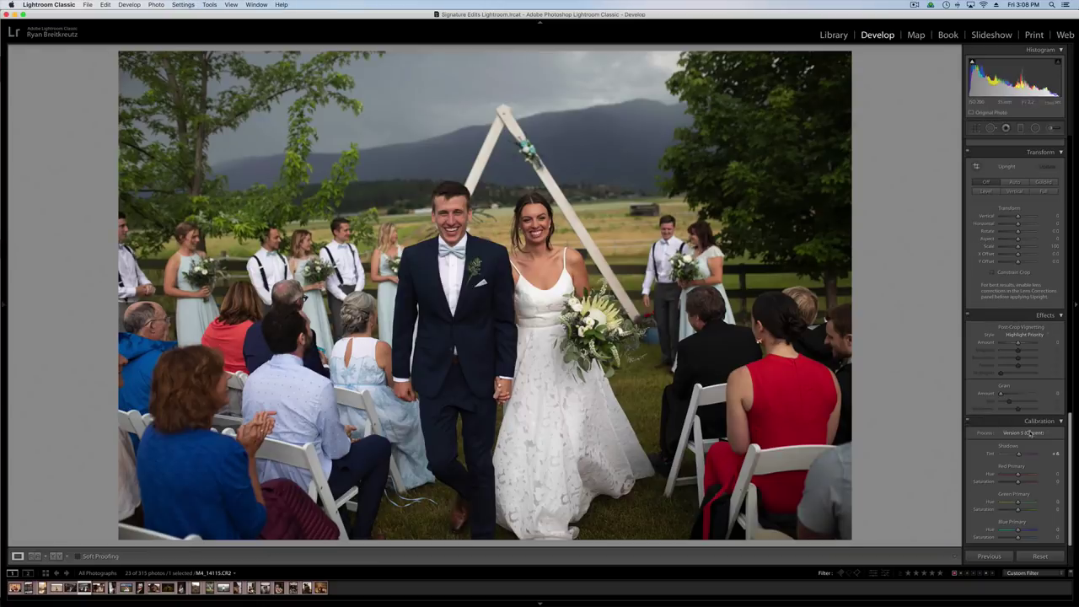
{"action": "left_click_drag", "start_coordinate": [1026, 459], "coordinate": [1022, 482]}
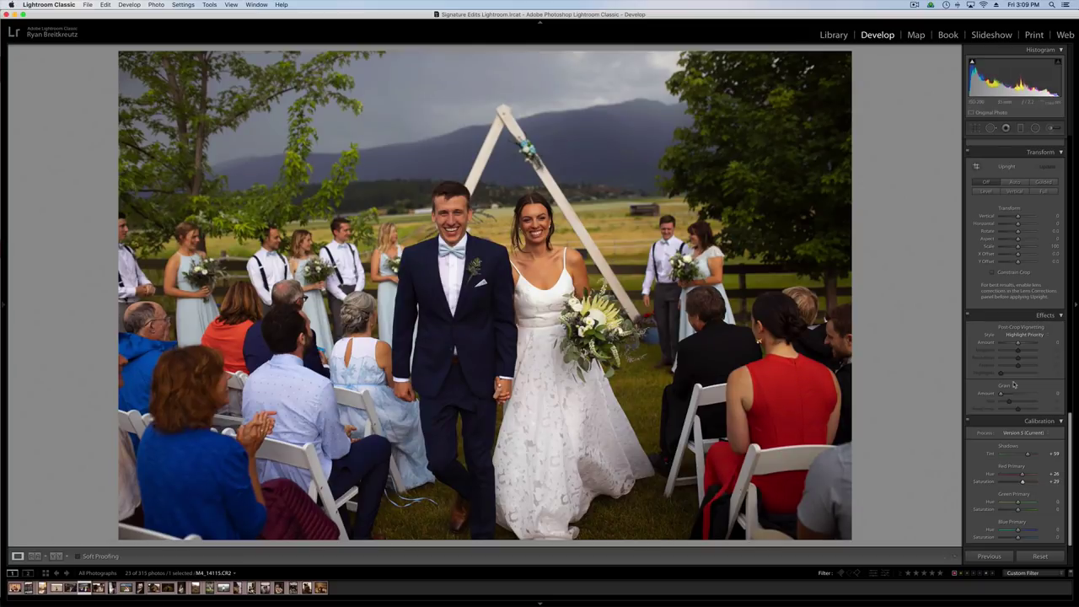
Set Calibration Green Primary to Hue -16 and Saturation -24, and Blue Primary to Hue -24 and Saturation +3.
{"action": "left_click", "coordinate": [968, 422]}
{"action": "left_click", "coordinate": [968, 422]}
{"action": "left_click_drag", "start_coordinate": [1011, 501], "coordinate": [1001, 533]}
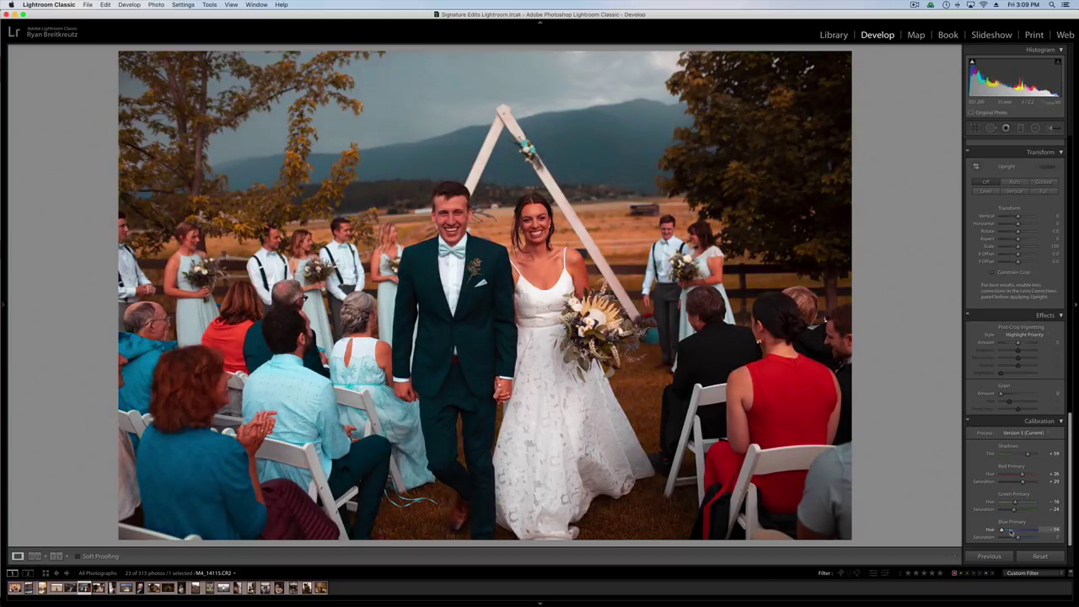
{"action": "left_click_drag", "start_coordinate": [1011, 533], "coordinate": [1021, 542]}
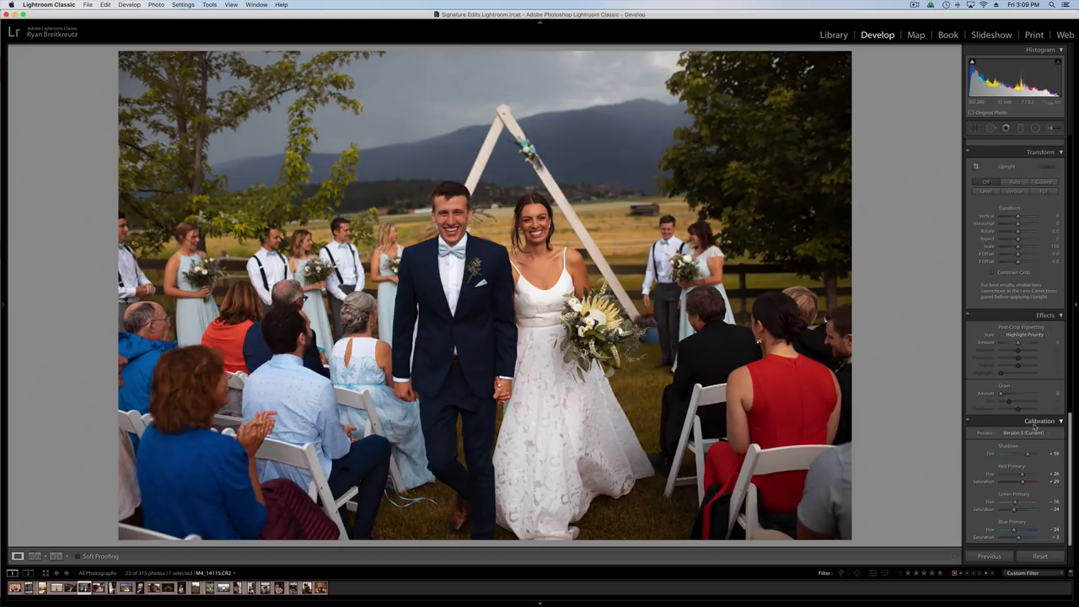
Compare the wedding aisle photo with and without the Calibration adjustments several times.
{"action": "scroll", "coordinate": [1019, 429], "scroll_direction": "up", "scroll_amount": 10}
{"action": "scroll", "coordinate": [1019, 429], "scroll_direction": "down", "scroll_amount": 9}
{"action": "scroll", "coordinate": [1019, 428], "scroll_direction": "down", "scroll_amount": 2}
{"action": "left_click", "coordinate": [969, 423]}
{"action": "left_click", "coordinate": [969, 423]}
{"action": "left_click", "coordinate": [969, 423]}
{"action": "left_click", "coordinate": [969, 422]}
{"action": "left_click", "coordinate": [969, 422]}
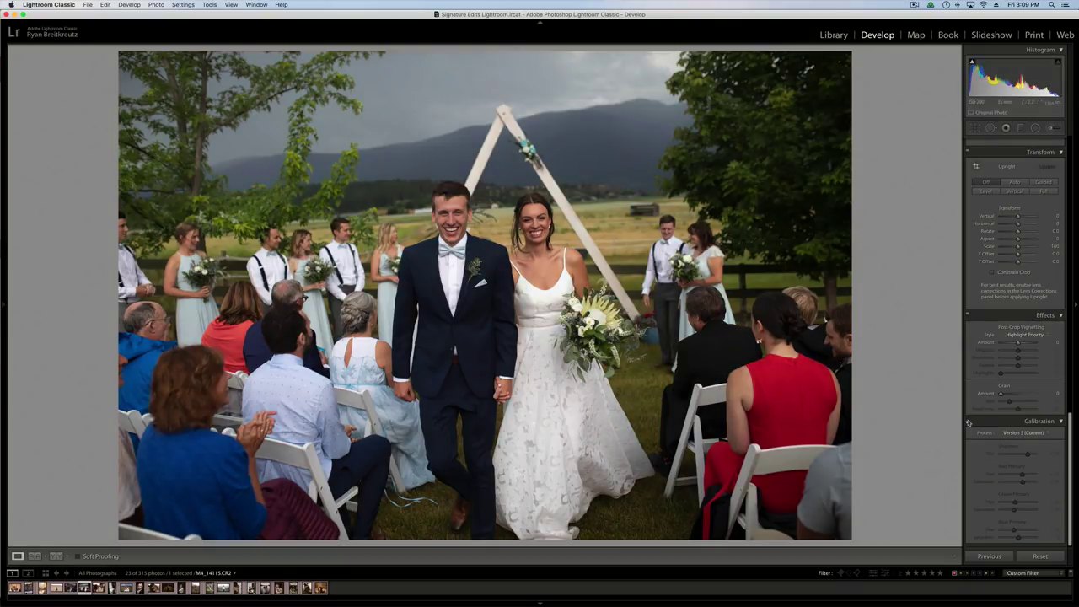
{"action": "left_click", "coordinate": [969, 422]}
{"action": "left_click", "coordinate": [969, 421]}
{"action": "left_click", "coordinate": [969, 421]}
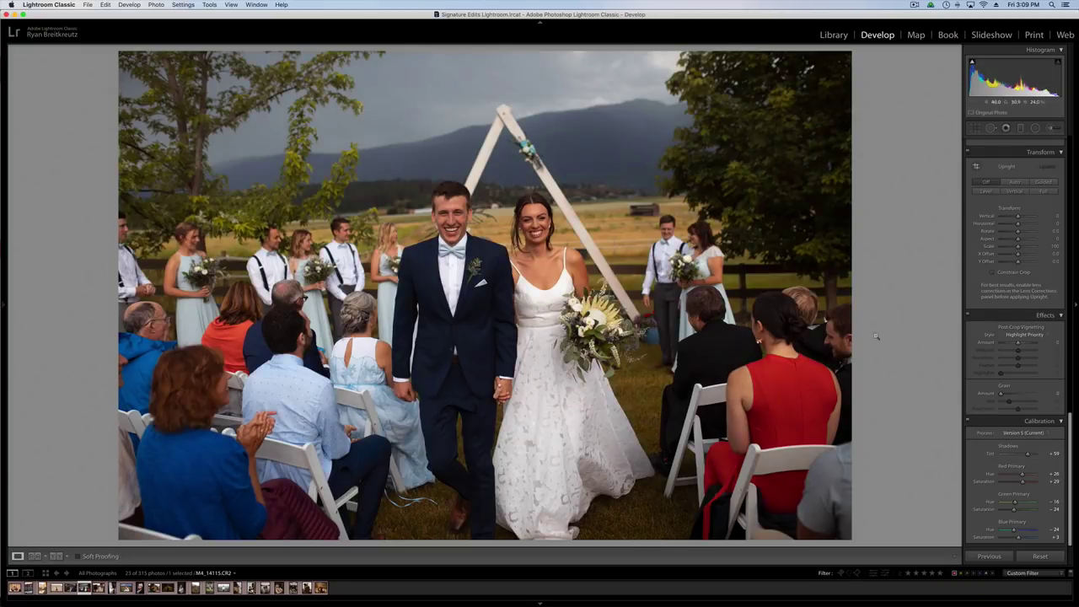
Set Contrast to +14, Highlights to -37, Shadows to +40, Whites to +25 and Blacks to +2.
{"action": "scroll", "coordinate": [1009, 332], "scroll_direction": "up", "scroll_amount": 10}
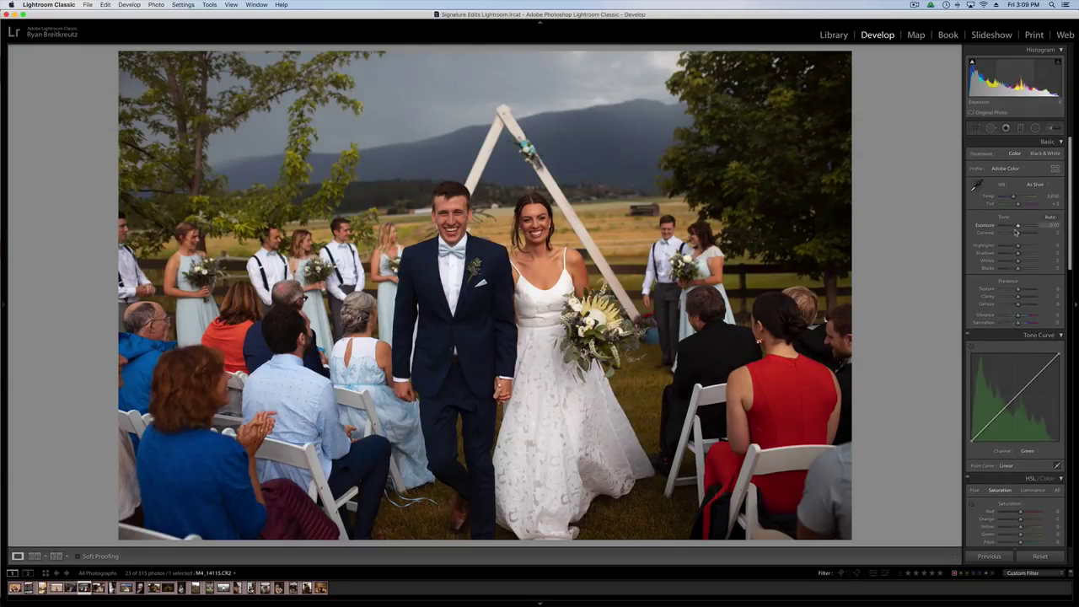
{"action": "mouse_move", "coordinate": [1016, 232]}
{"action": "left_mouse_down"}
{"action": "mouse_move", "coordinate": [1026, 235]}
{"action": "mouse_move", "coordinate": [1011, 246]}
{"action": "mouse_move", "coordinate": [1025, 253]}
{"action": "mouse_move", "coordinate": [1014, 269]}
{"action": "mouse_move", "coordinate": [1019, 234]}
{"action": "left_mouse_up"}
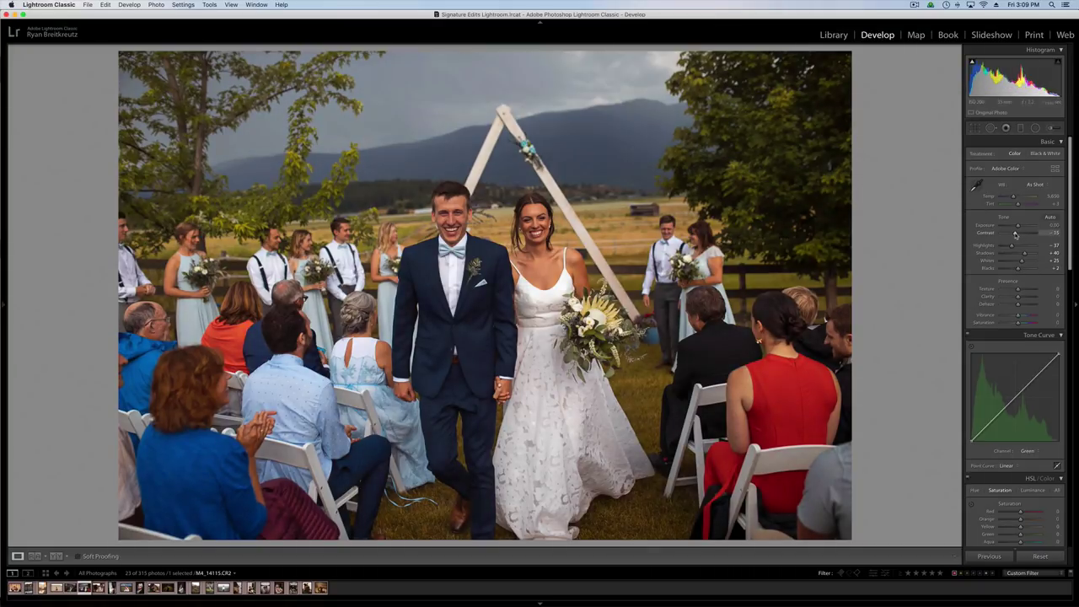
{"action": "scroll", "coordinate": [1020, 236], "scroll_direction": "down", "scroll_amount": 5}
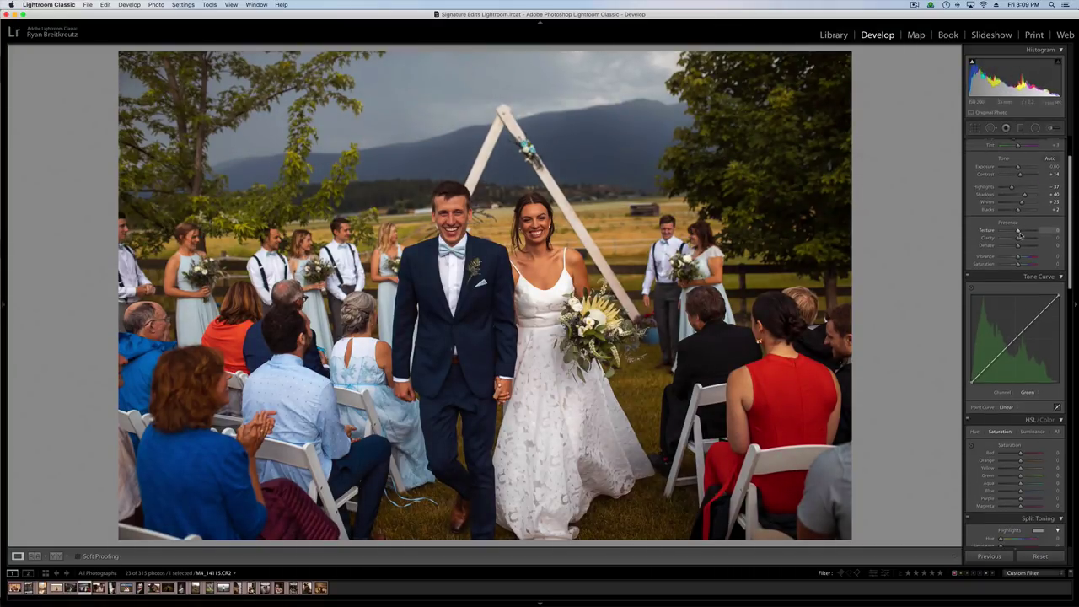
Set the HSL Saturation of Red to -26 and Orange to -37, and reset the other colours to 0.
{"action": "scroll", "coordinate": [1016, 388], "scroll_direction": "down", "scroll_amount": 3}
{"action": "left_click_drag", "start_coordinate": [1020, 388], "coordinate": [1012, 420]}
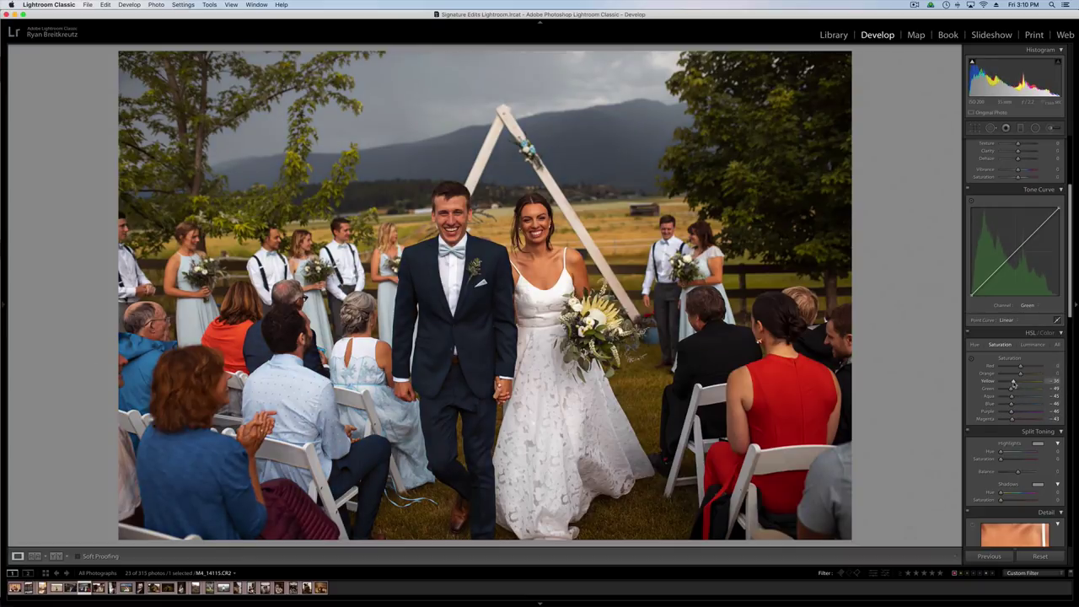
{"action": "left_click_drag", "start_coordinate": [1021, 381], "coordinate": [1013, 382]}
{"action": "left_click_drag", "start_coordinate": [1011, 395], "coordinate": [1017, 396]}
{"action": "left_click_drag", "start_coordinate": [1014, 376], "coordinate": [1015, 375]}
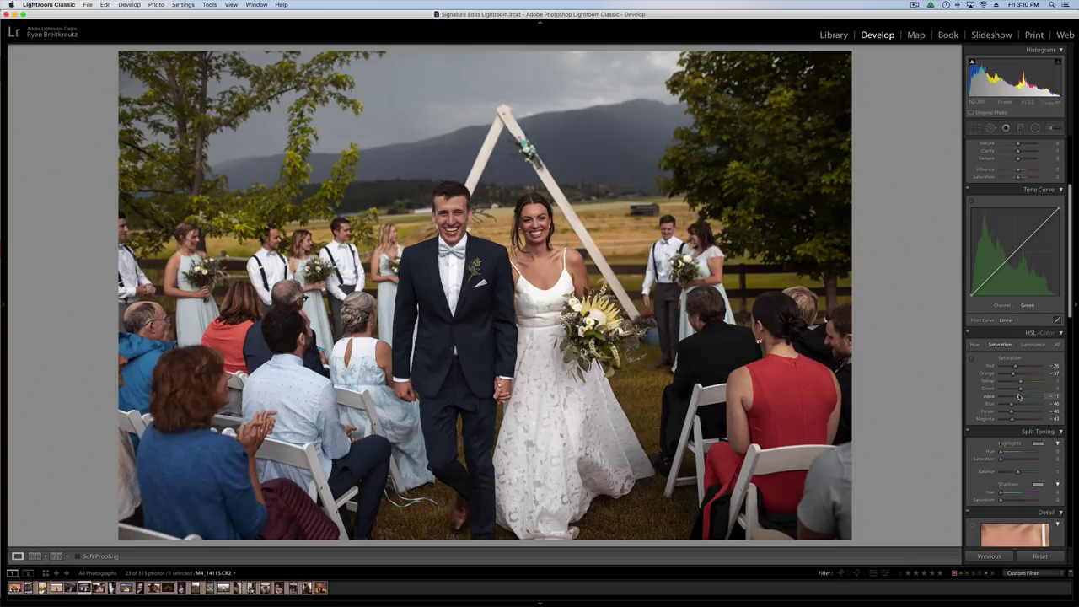
{"action": "left_click_drag", "start_coordinate": [1009, 404], "coordinate": [1011, 404]}
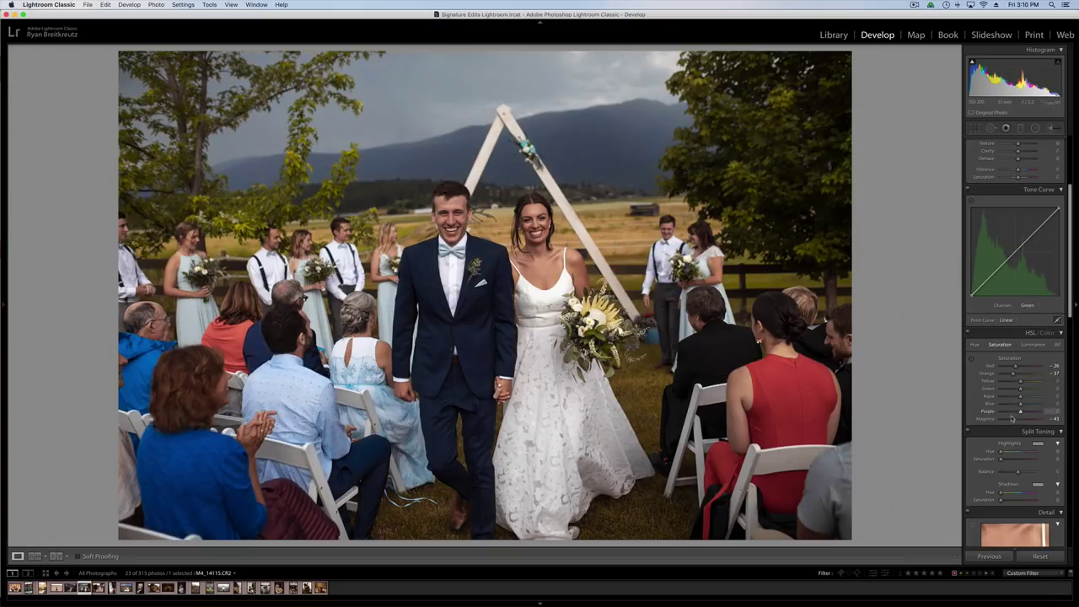
{"action": "double_click", "coordinate": [1012, 418]}
Set Blue saturation to -36 and Yellow saturation to +100, and shift the Yellow hue to -14.
{"action": "left_click_drag", "start_coordinate": [1016, 404], "coordinate": [1040, 381]}
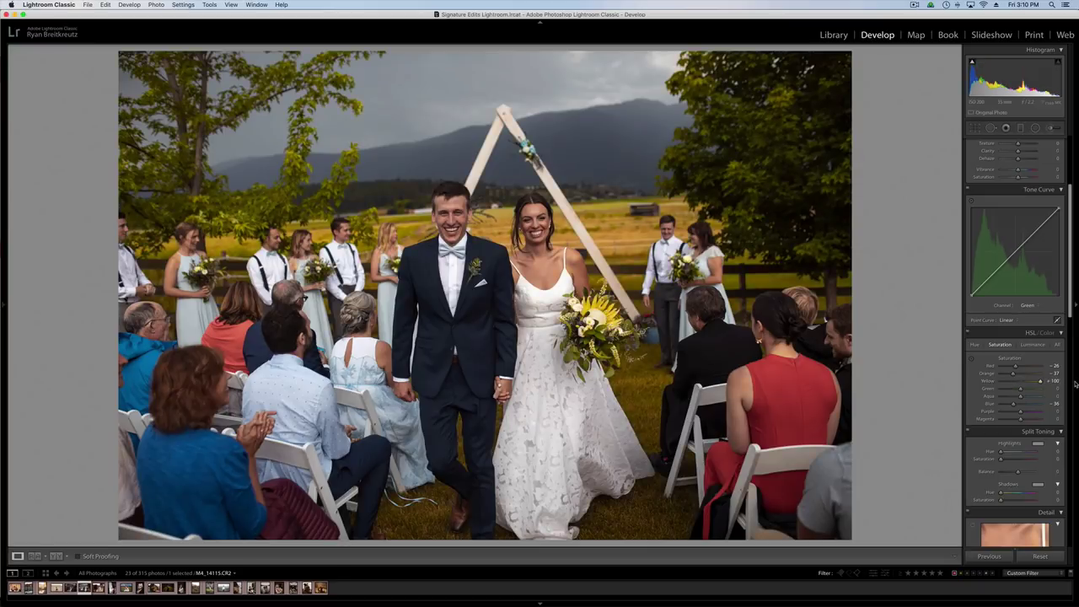
{"action": "key", "text": "z"}
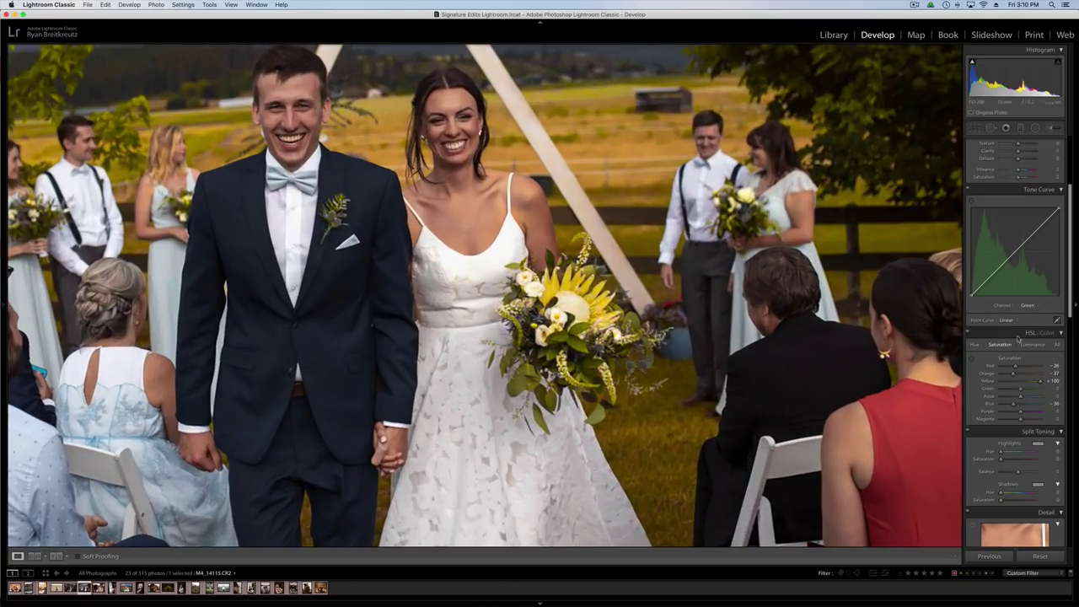
{"action": "left_click", "coordinate": [975, 345]}
{"action": "mouse_move", "coordinate": [1018, 382]}
{"action": "left_mouse_down"}
{"action": "mouse_move", "coordinate": [1005, 383]}
{"action": "mouse_move", "coordinate": [1033, 383]}
{"action": "mouse_move", "coordinate": [1018, 382]}
{"action": "left_mouse_up"}
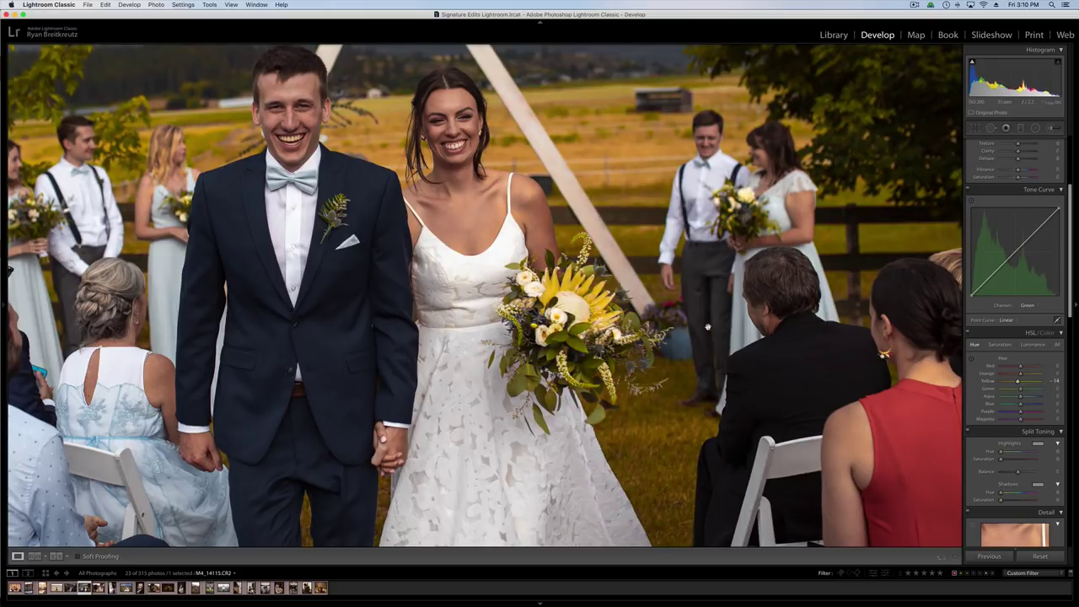
{"action": "left_click", "coordinate": [605, 320]}
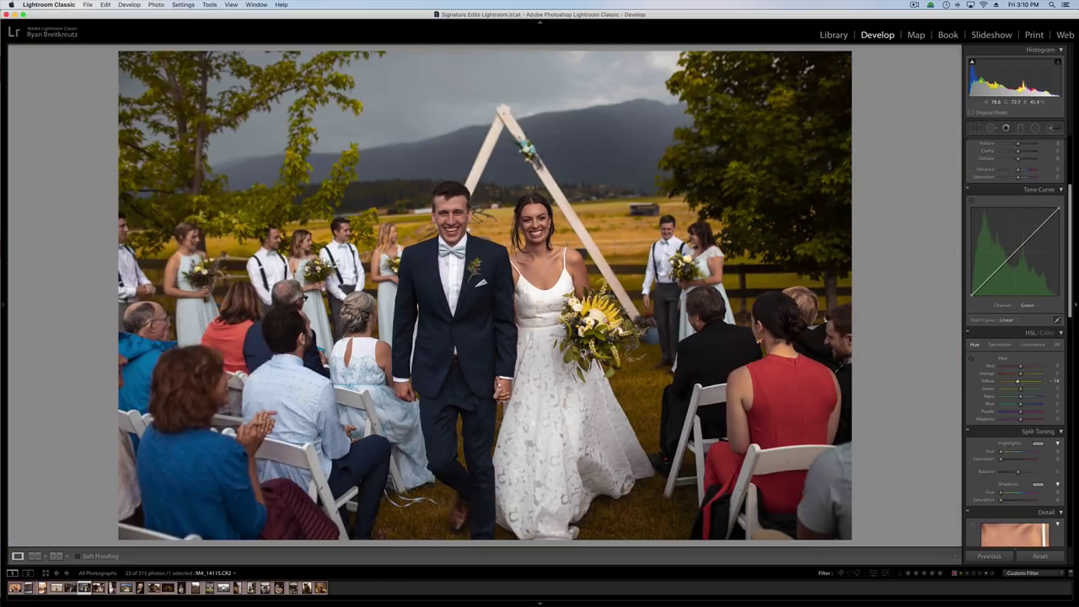
Reduce the Yellow saturation and set the HSL Luminance of Red to +7 and Orange to +8.
{"action": "left_click", "coordinate": [1000, 345]}
{"action": "mouse_move", "coordinate": [1027, 382]}
{"action": "left_mouse_down"}
{"action": "mouse_move", "coordinate": [1016, 384]}
{"action": "mouse_move", "coordinate": [1023, 370]}
{"action": "left_mouse_up"}
{"action": "left_click", "coordinate": [1025, 345]}
Try darkening the photo's exposure to about -0.30 and brighten it again.
{"action": "key", "text": "shift+minus"}
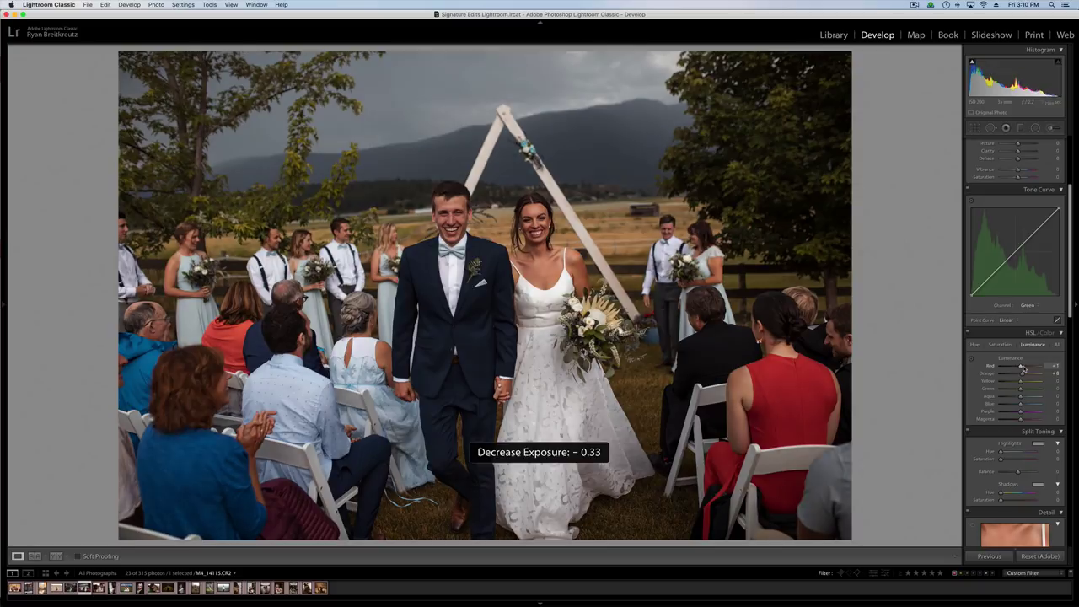
{"action": "key", "text": "shift+equal"}
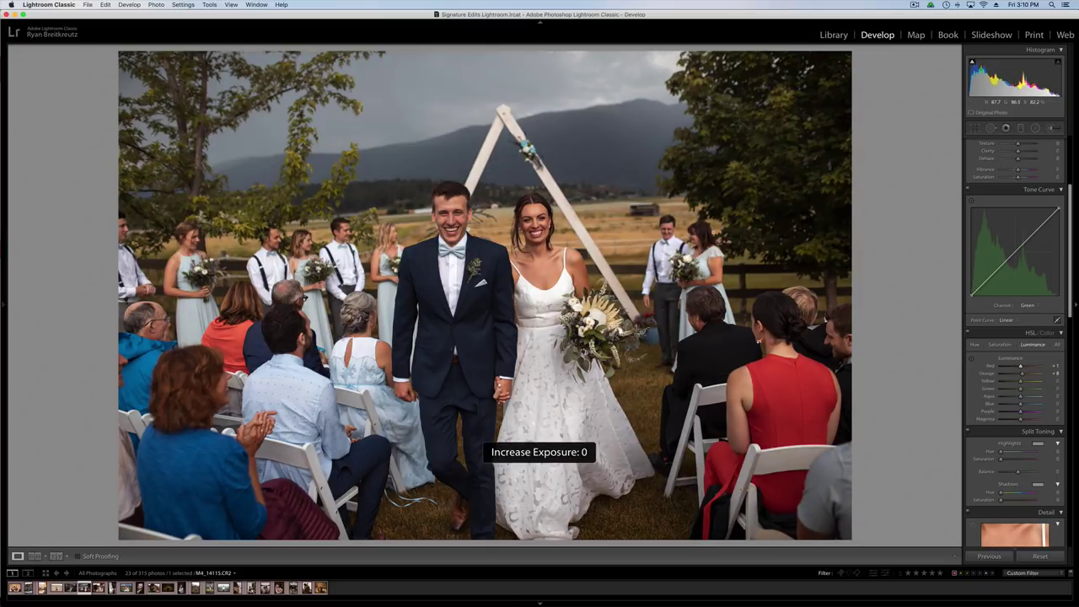
{"action": "key", "text": "shift+minus"}
{"action": "key", "text": "shift+minus"}
{"action": "key", "text": "shift+minus"}
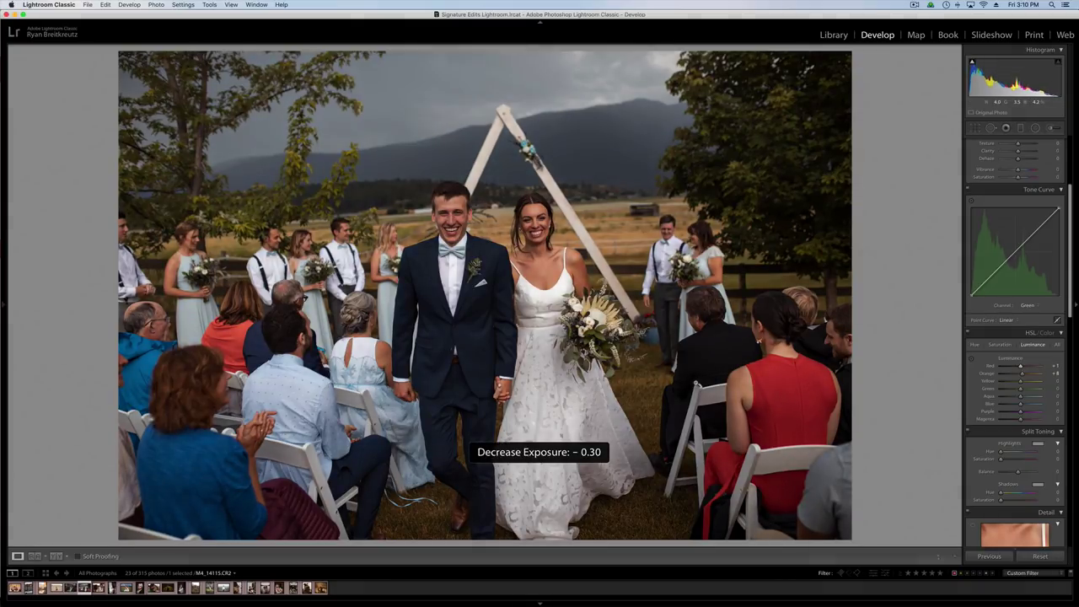
{"action": "key", "text": "shift+equal"}
{"action": "key", "text": "shift+equal"}
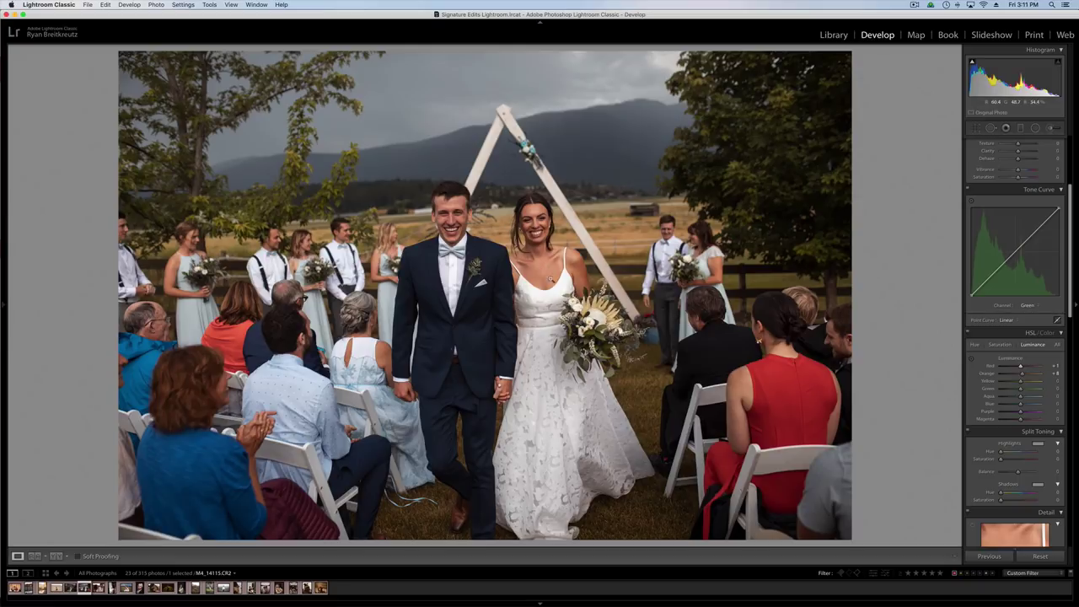
Set the Red luminance to +23 and return Exposure to 0.
{"action": "left_click_drag", "start_coordinate": [1021, 366], "coordinate": [1026, 371]}
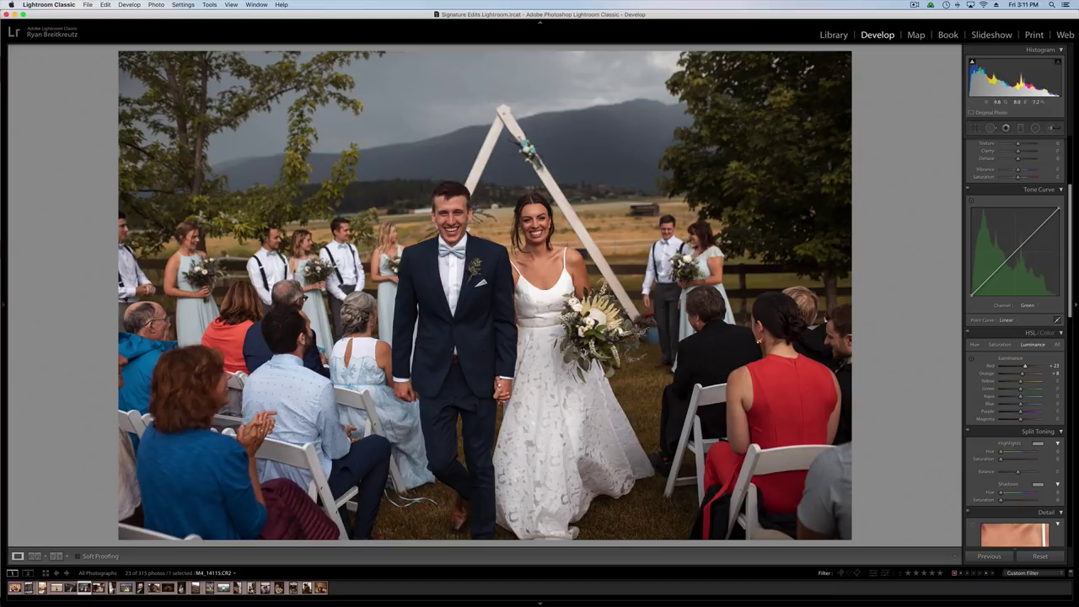
{"action": "key", "text": "equal"}
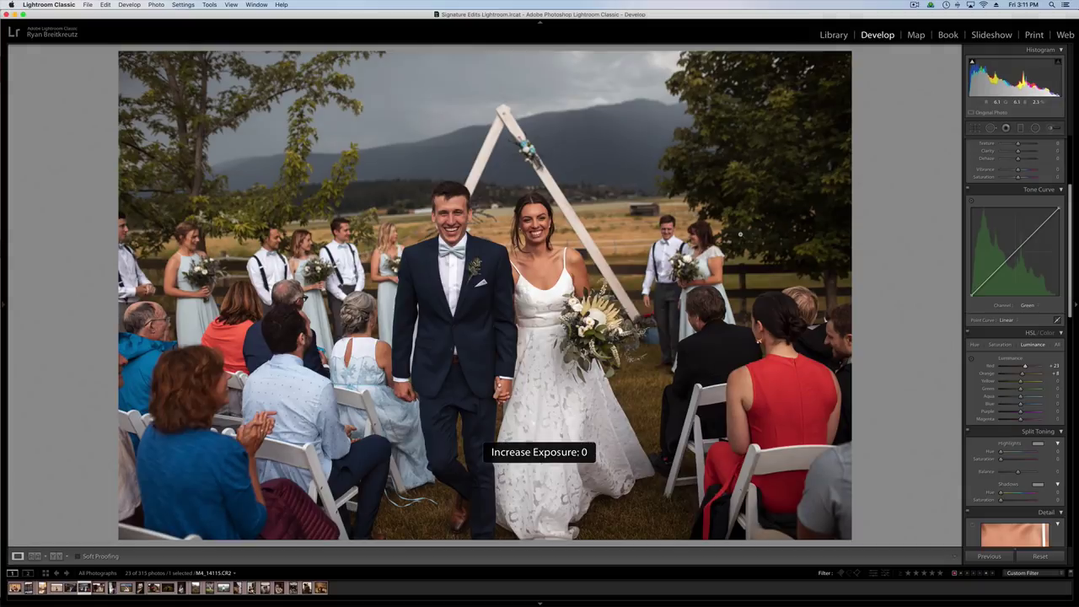
Compare the edit with the Before view and with fully reset settings, and undo the reset.
{"action": "key", "text": "backslash"}
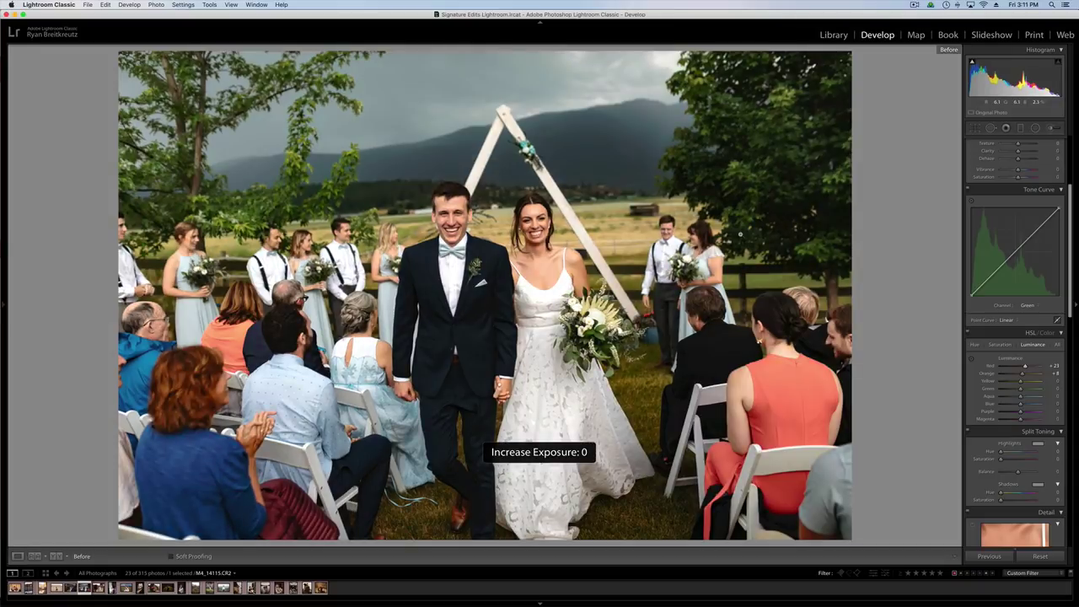
{"action": "key", "text": "backslash"}
{"action": "left_click", "coordinate": [1039, 557]}
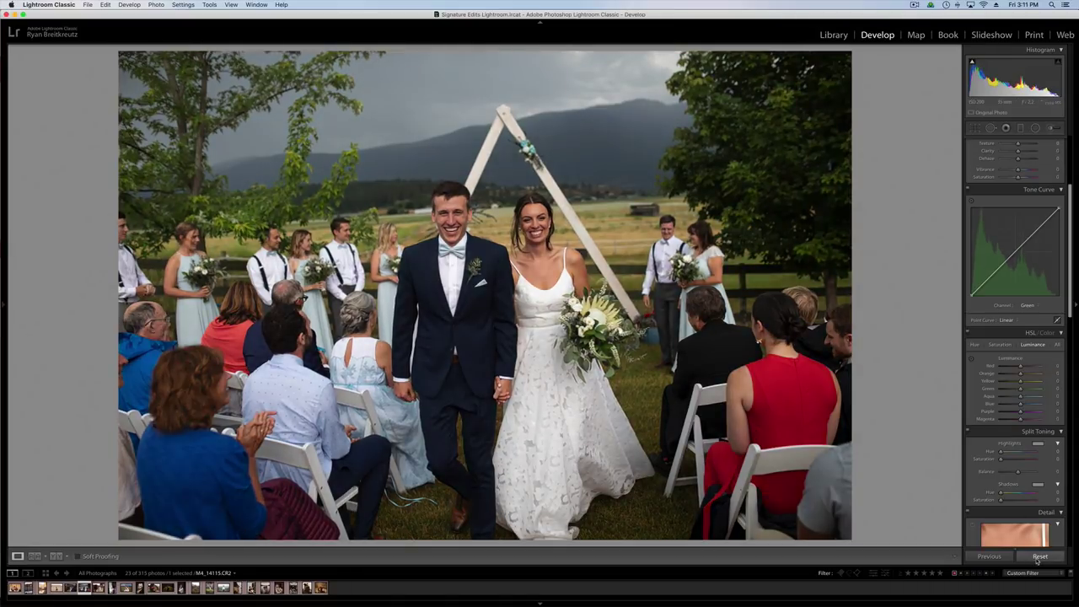
{"action": "key", "text": "super+z"}
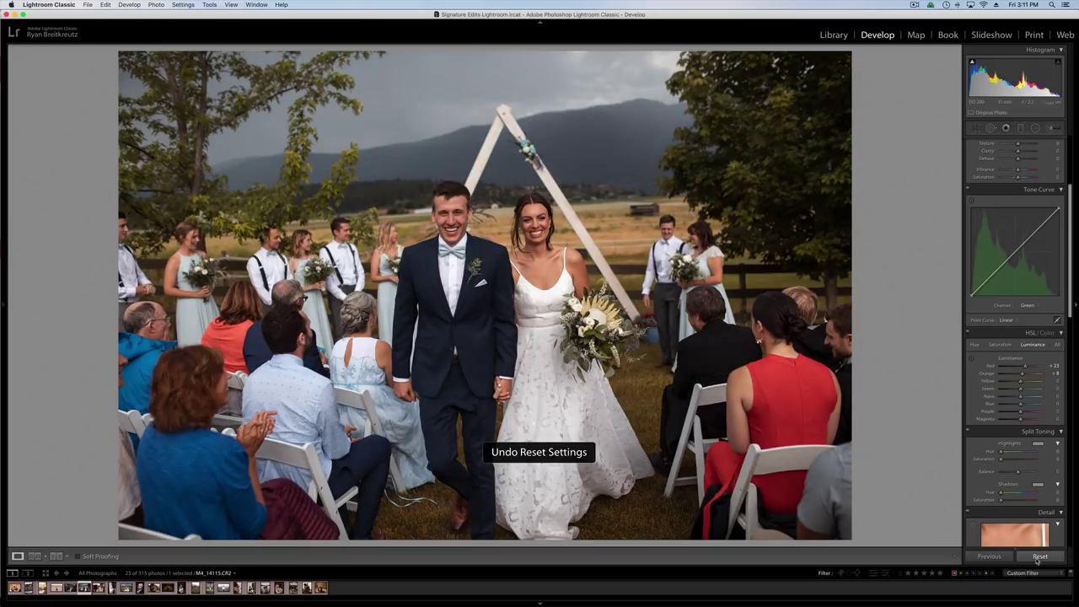
Shape the RGB tone curve into an S-curve for more contrast and turn the Tone Curve off to compare.
{"action": "scroll", "coordinate": [1044, 283], "scroll_direction": "up", "scroll_amount": 5}
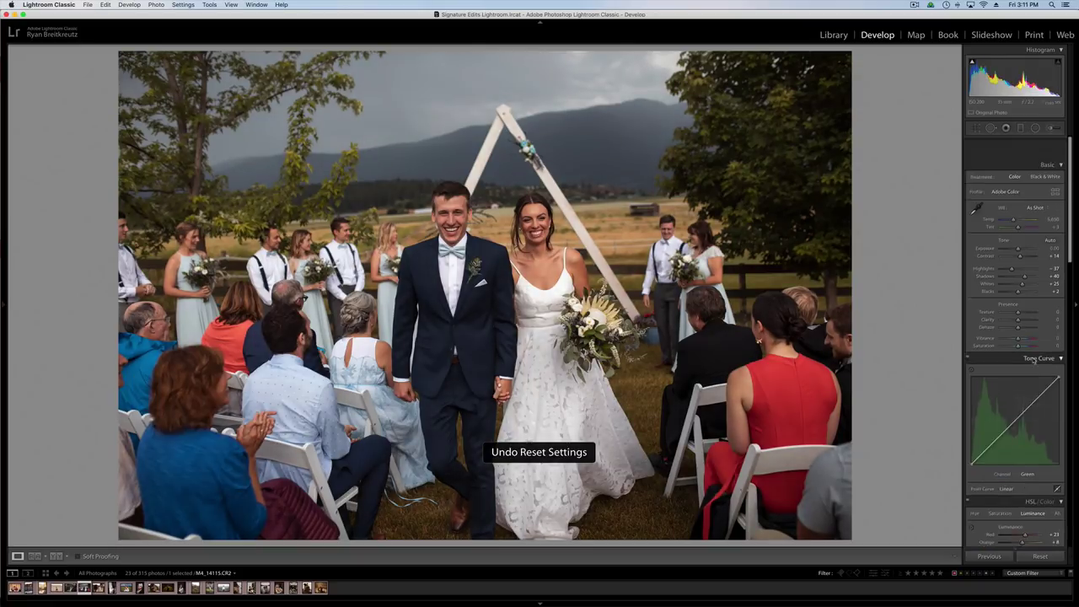
{"action": "scroll", "coordinate": [1044, 282], "scroll_direction": "down", "scroll_amount": 1}
{"action": "left_click", "coordinate": [1027, 451]}
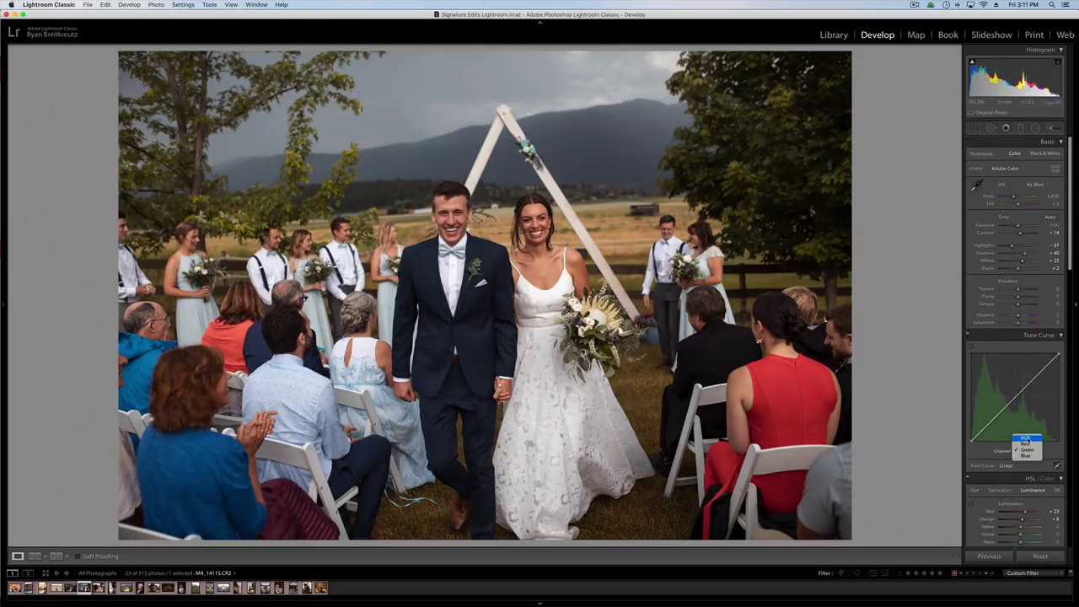
{"action": "left_click", "coordinate": [1026, 436]}
{"action": "left_click_drag", "start_coordinate": [1016, 408], "coordinate": [1025, 385]}
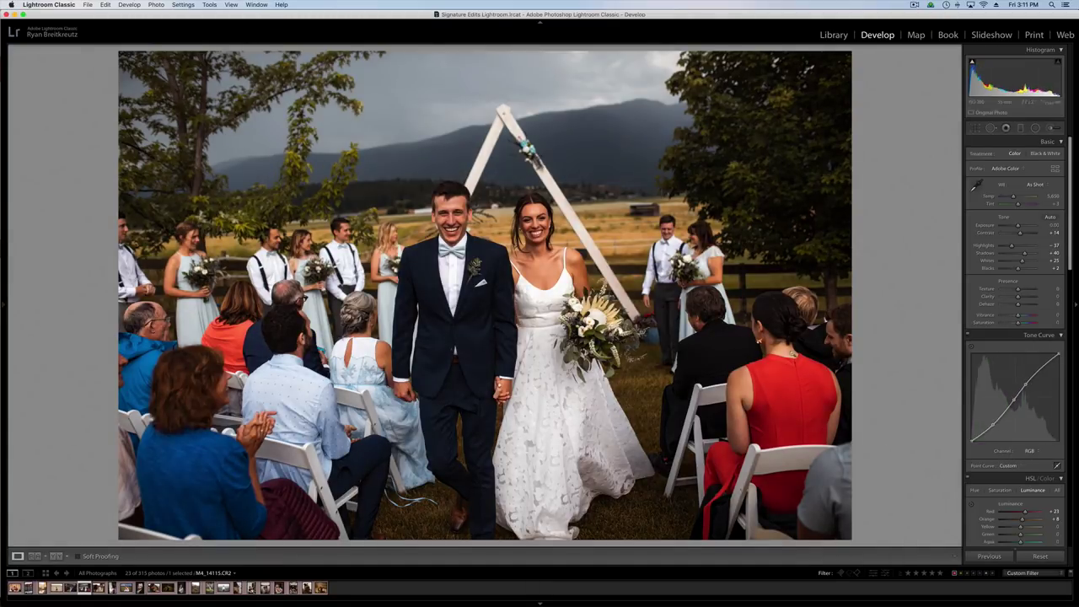
{"action": "left_click", "coordinate": [970, 335]}
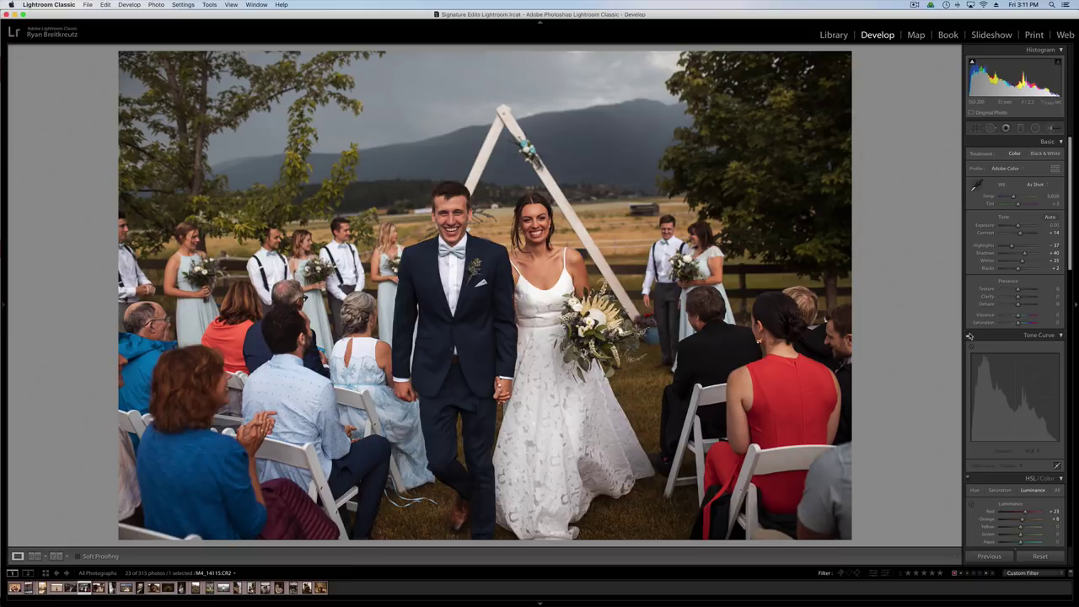
Open the photo of the couple holding hands at the wooden-door ceremony in Develop and raise Exposure to +1.15.
{"action": "key", "text": "g"}
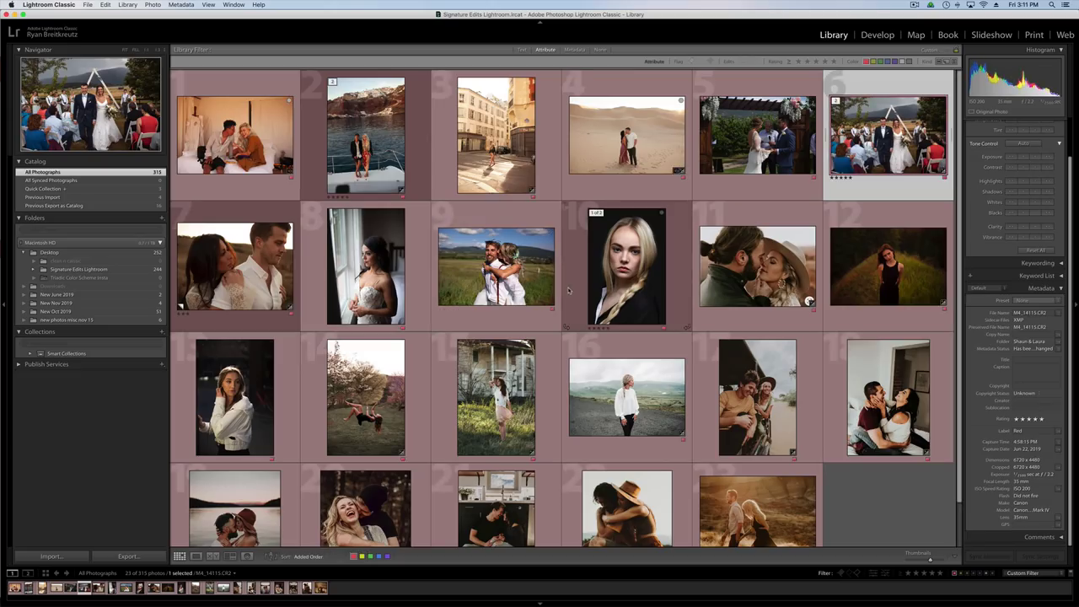
{"action": "scroll", "coordinate": [569, 290], "scroll_direction": "down", "scroll_amount": 2}
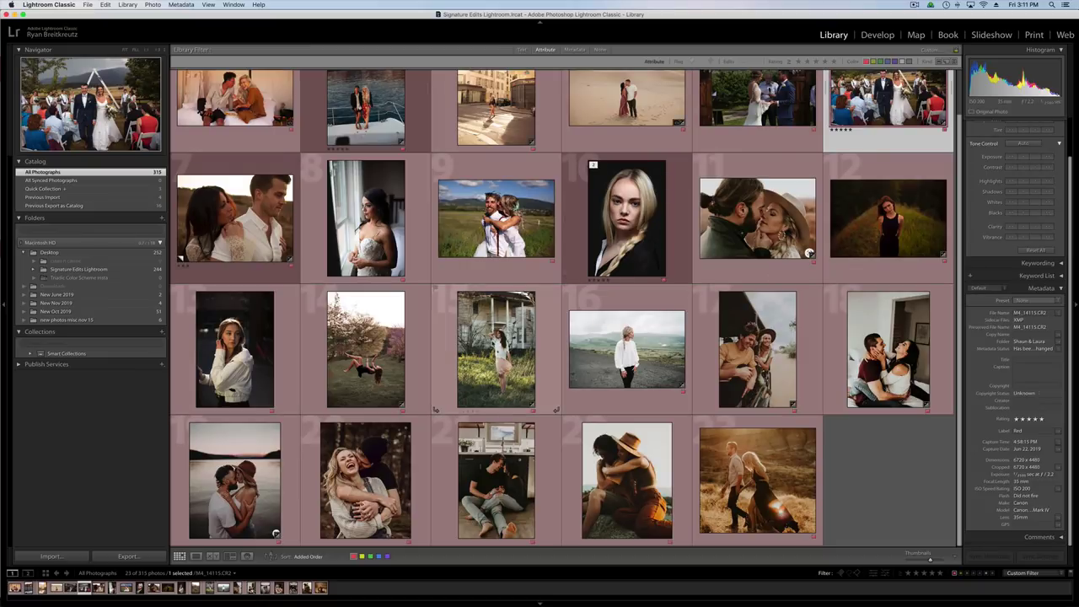
{"action": "scroll", "coordinate": [566, 309], "scroll_direction": "up", "scroll_amount": 2}
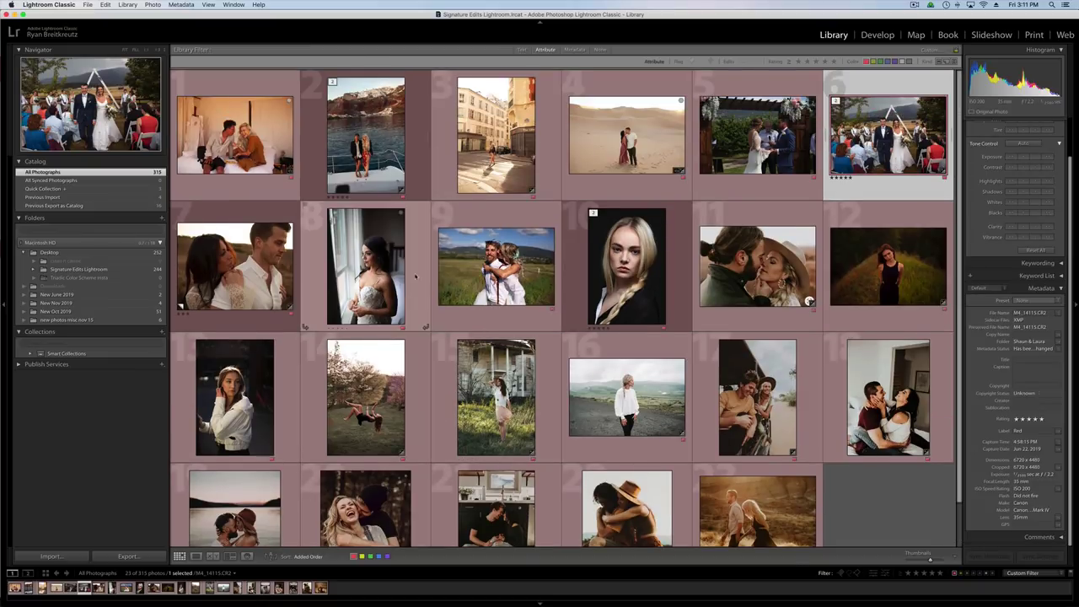
{"action": "double_click", "coordinate": [696, 195]}
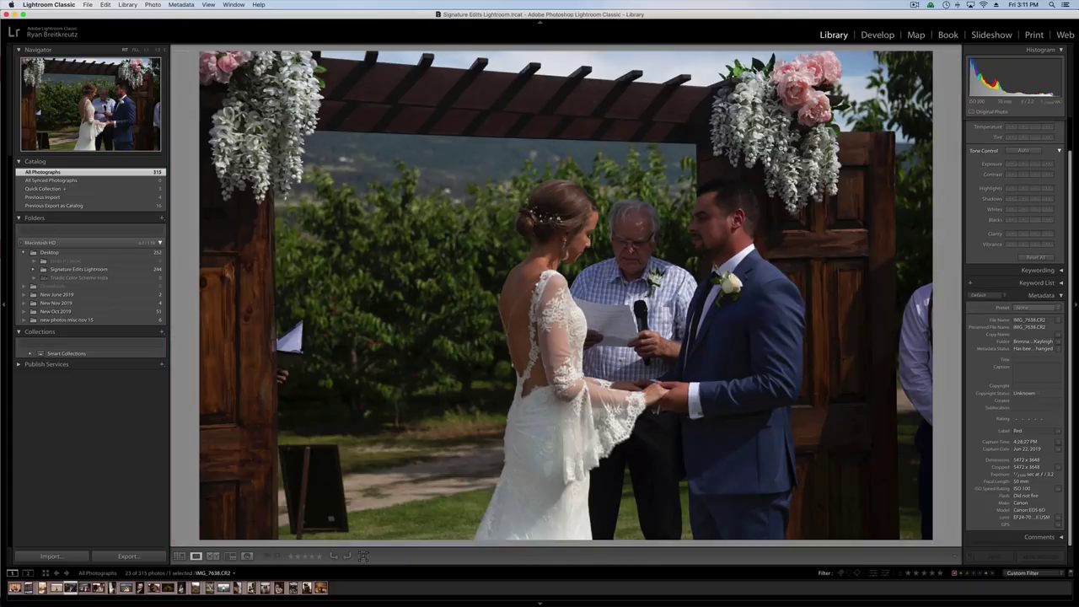
{"action": "key", "text": "d"}
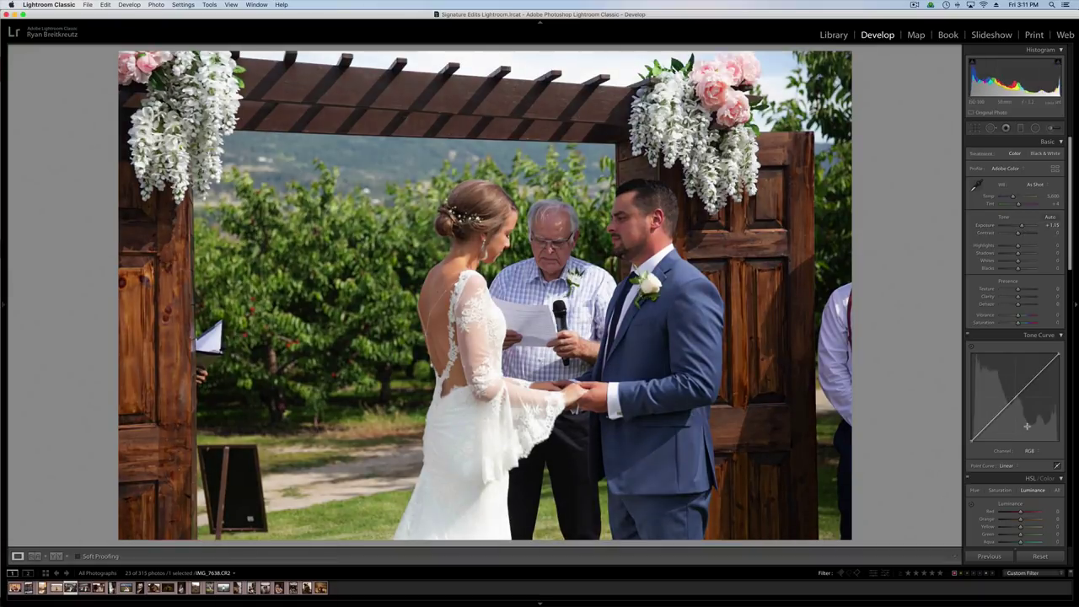
Calibrate Shadows Tint +16, Red Primary +46/+9, Green Primary -23/-18 and Blue Primary -48/-26 (Hue/Saturation), and compare with Calibration off.
{"action": "scroll", "coordinate": [1023, 236], "scroll_direction": "down", "scroll_amount": 15}
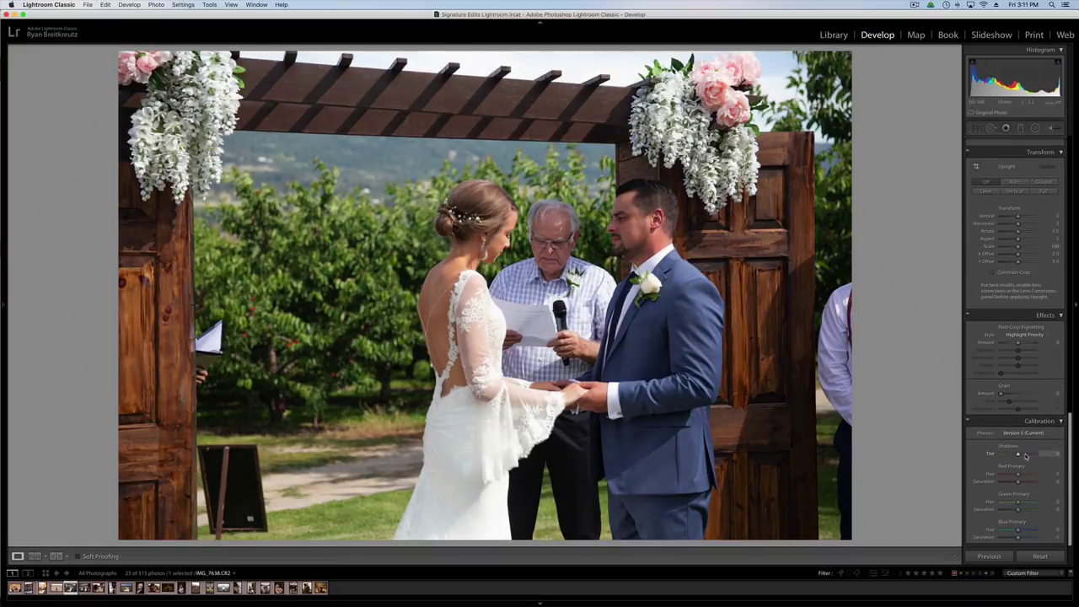
{"action": "left_click_drag", "start_coordinate": [1025, 456], "coordinate": [1021, 457]}
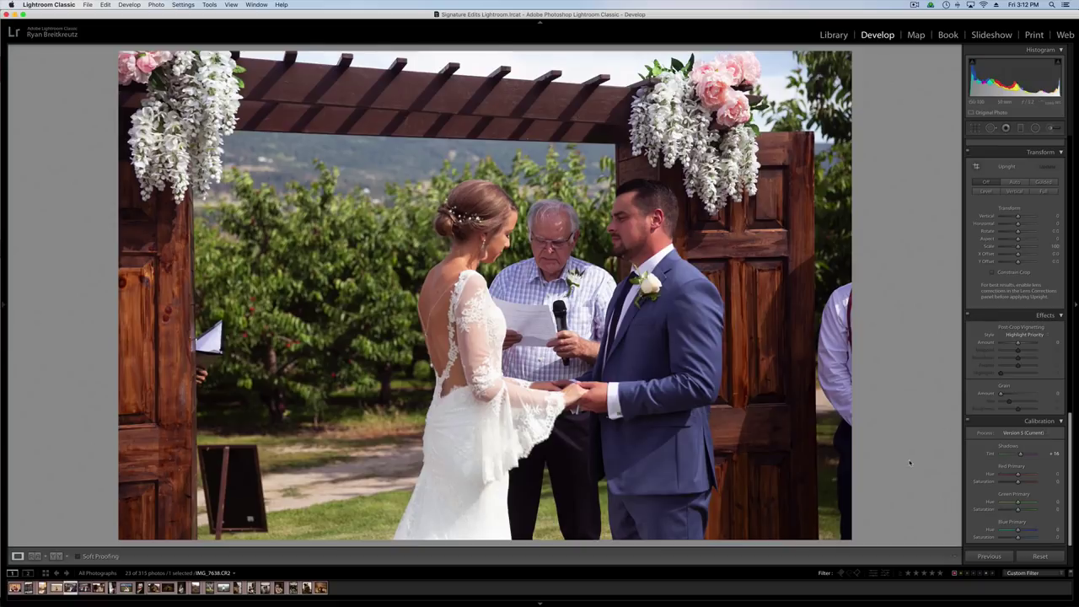
{"action": "left_click_drag", "start_coordinate": [1019, 477], "coordinate": [1011, 539]}
{"action": "left_click", "coordinate": [969, 422]}
{"action": "left_click", "coordinate": [969, 421]}
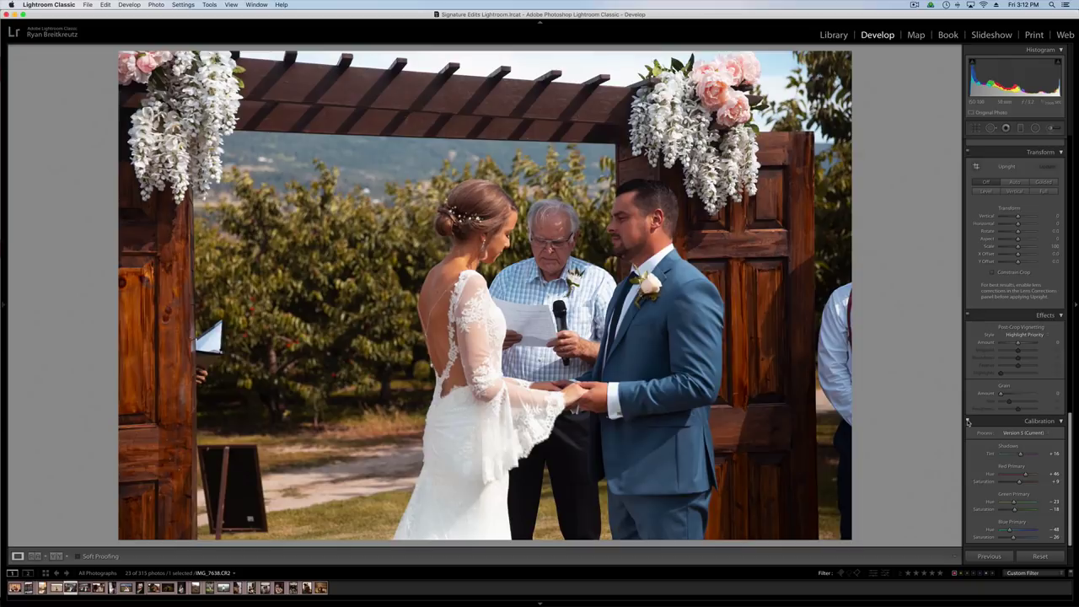
Compare the ceremony photo with Calibration off and on, and inspect the couple close up.
{"action": "left_click", "coordinate": [969, 422]}
{"action": "left_click", "coordinate": [969, 422]}
{"action": "left_click", "coordinate": [837, 401]}
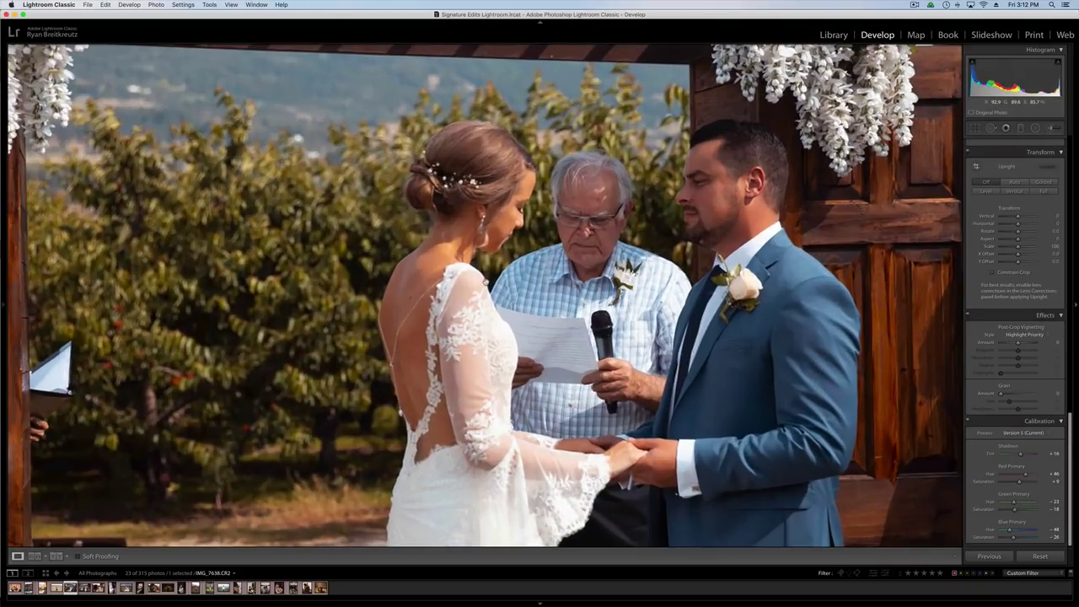
{"action": "left_click", "coordinate": [487, 283]}
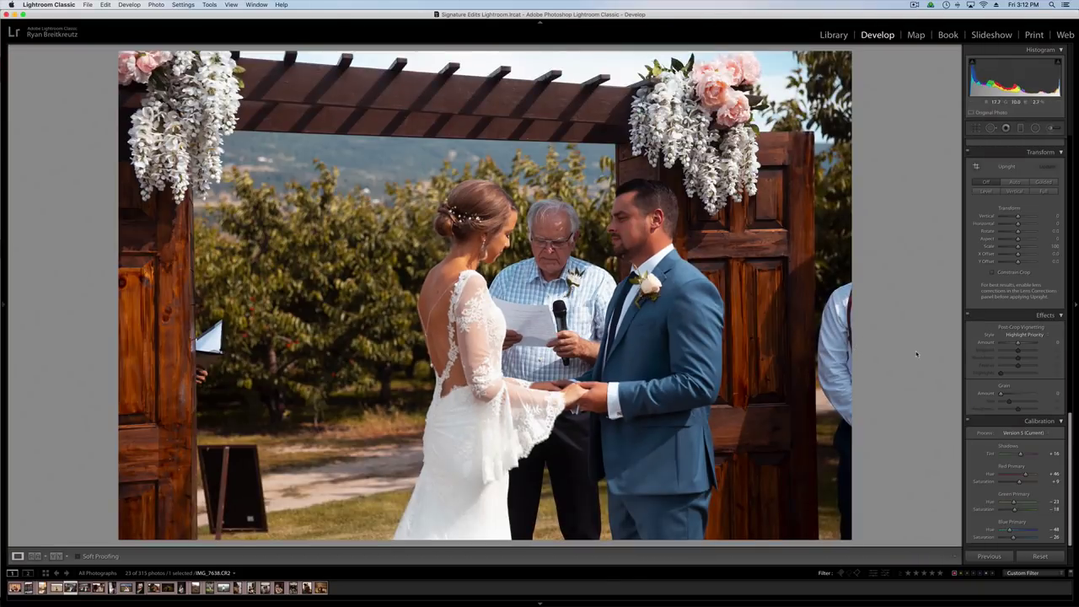
Darken the HSL Luminance of the ceremony photo with Yellow -16, Green -43, Aqua -59 and Blue -44.
{"action": "scroll", "coordinate": [1004, 447], "scroll_direction": "up", "scroll_amount": 10}
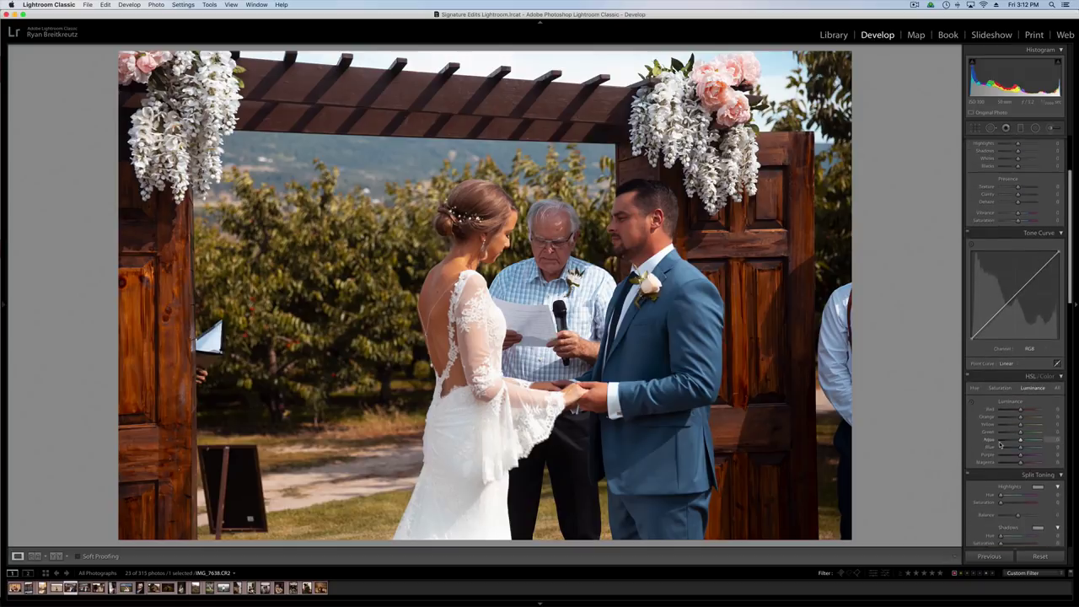
{"action": "left_click", "coordinate": [974, 427]}
{"action": "mouse_move", "coordinate": [1021, 463]}
{"action": "left_mouse_down"}
{"action": "mouse_move", "coordinate": [1014, 475]}
{"action": "mouse_move", "coordinate": [1029, 479]}
{"action": "mouse_move", "coordinate": [1016, 487]}
{"action": "mouse_move", "coordinate": [1027, 488]}
{"action": "mouse_move", "coordinate": [1011, 486]}
{"action": "mouse_move", "coordinate": [1012, 467]}
{"action": "left_mouse_up"}
{"action": "left_click", "coordinate": [1032, 426]}
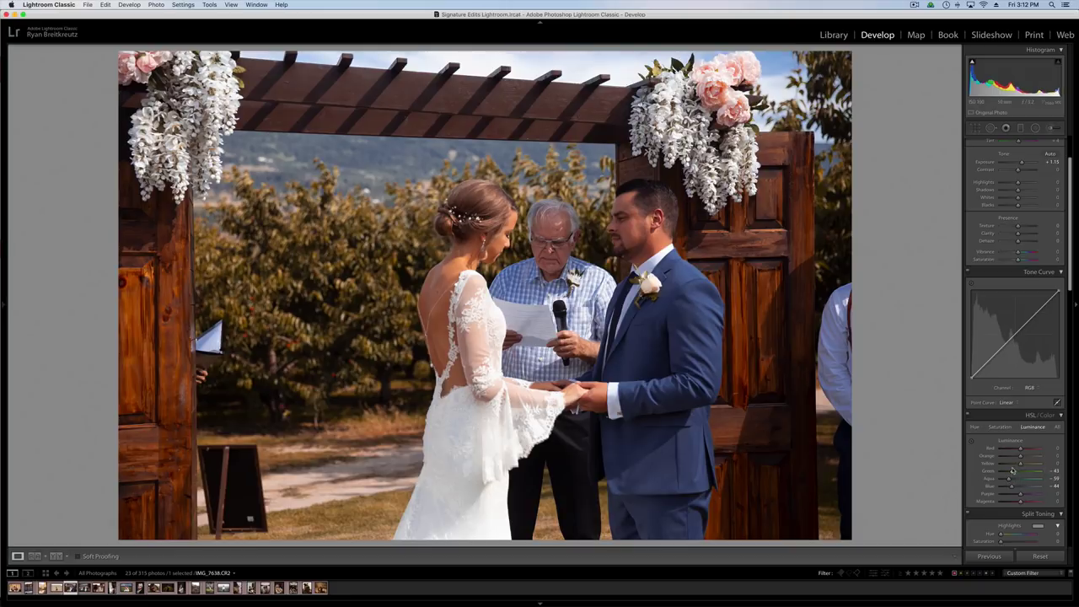
{"action": "left_click", "coordinate": [1017, 465]}
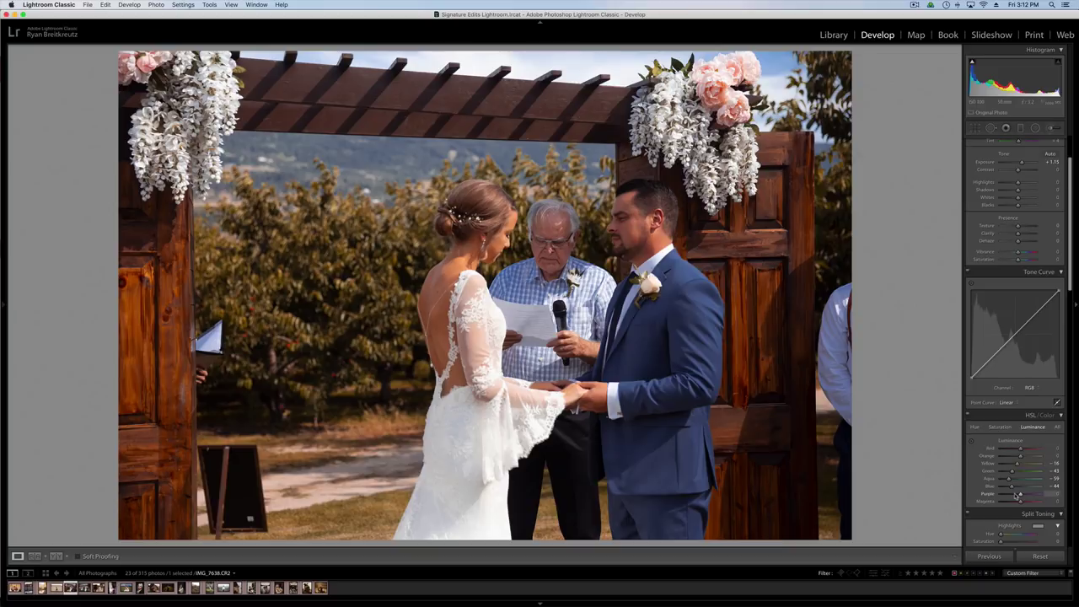
{"action": "scroll", "coordinate": [1019, 495], "scroll_direction": "down", "scroll_amount": 1}
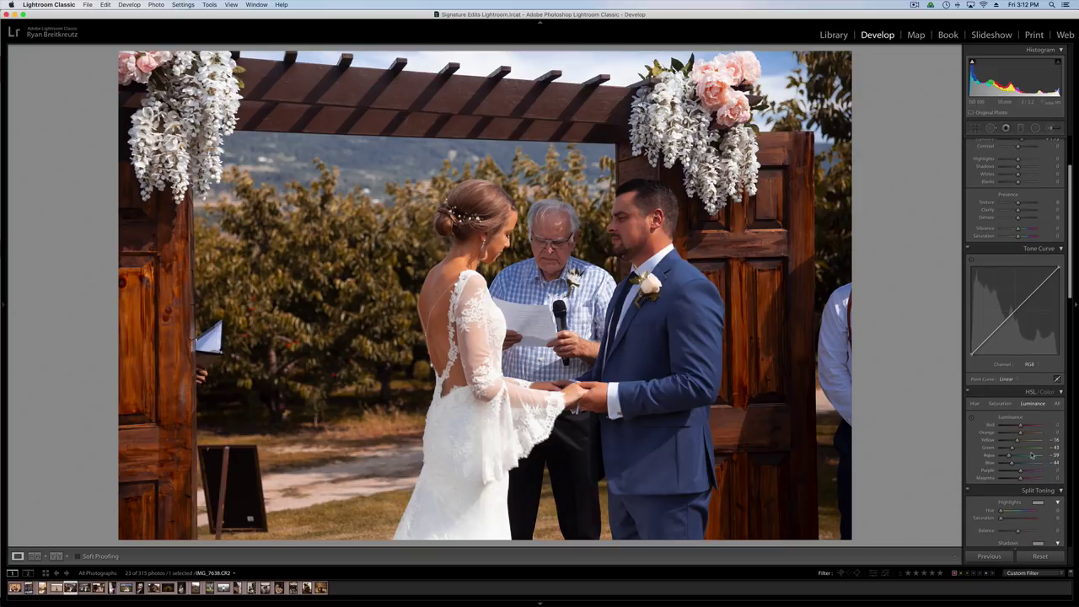
Set HSL Luminance to Aqua +50, Blue -45 and Orange +15, and slightly raise the Saturation of Orange.
{"action": "left_click", "coordinate": [1033, 455]}
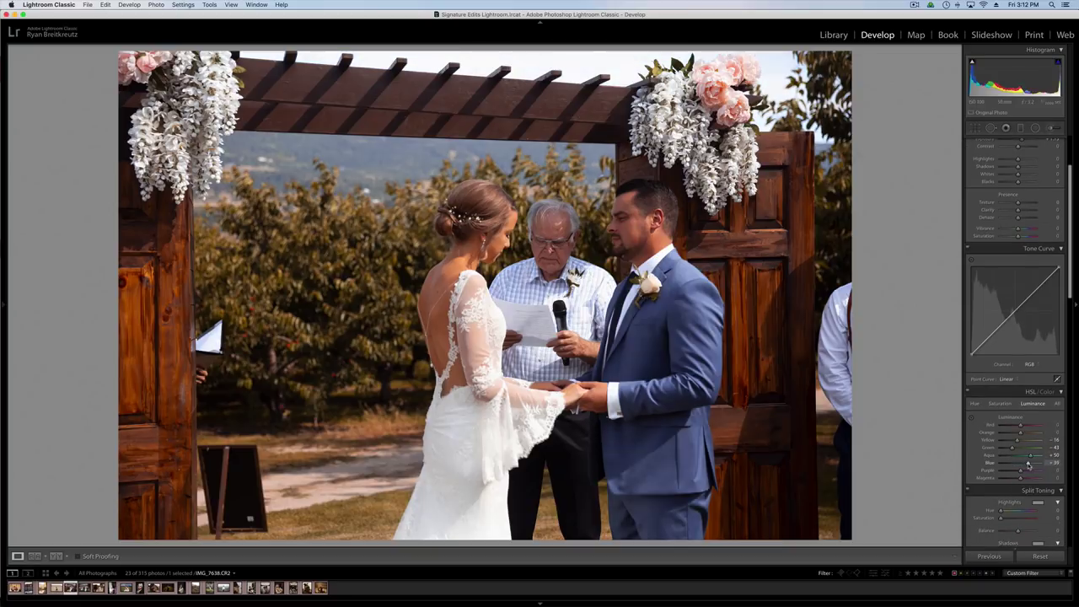
{"action": "left_click_drag", "start_coordinate": [1028, 465], "coordinate": [1012, 464]}
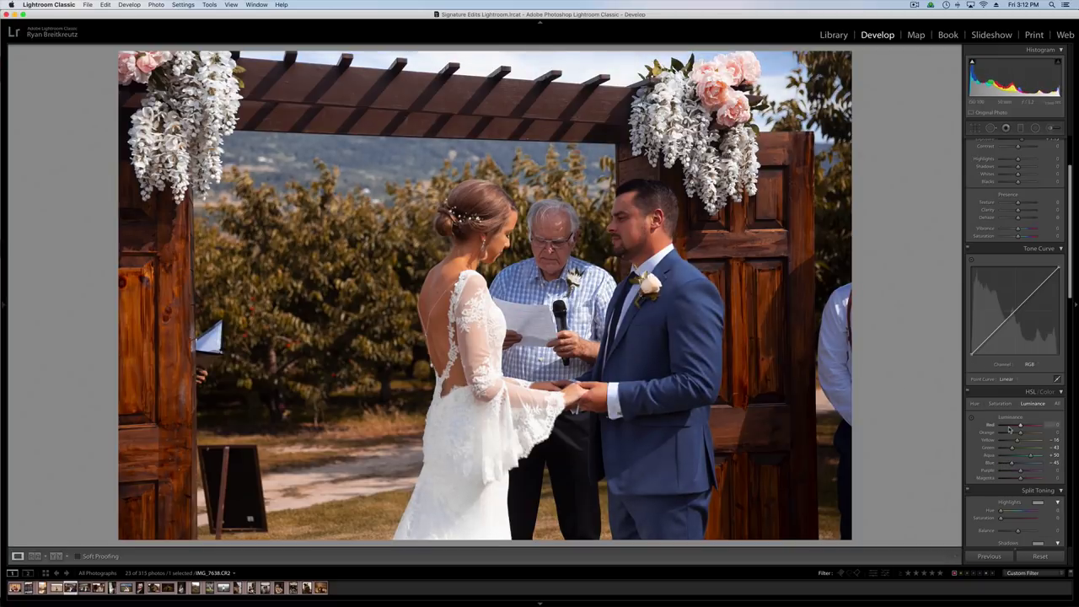
{"action": "left_click_drag", "start_coordinate": [1015, 434], "coordinate": [1025, 434]}
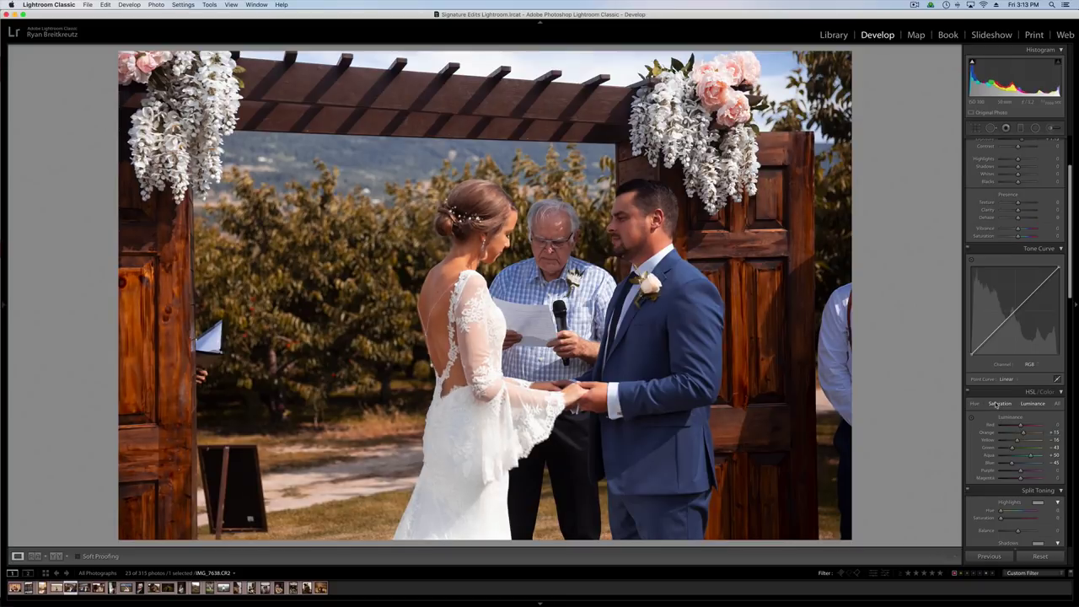
{"action": "left_click", "coordinate": [1000, 403]}
{"action": "left_click_drag", "start_coordinate": [1021, 434], "coordinate": [1026, 435]}
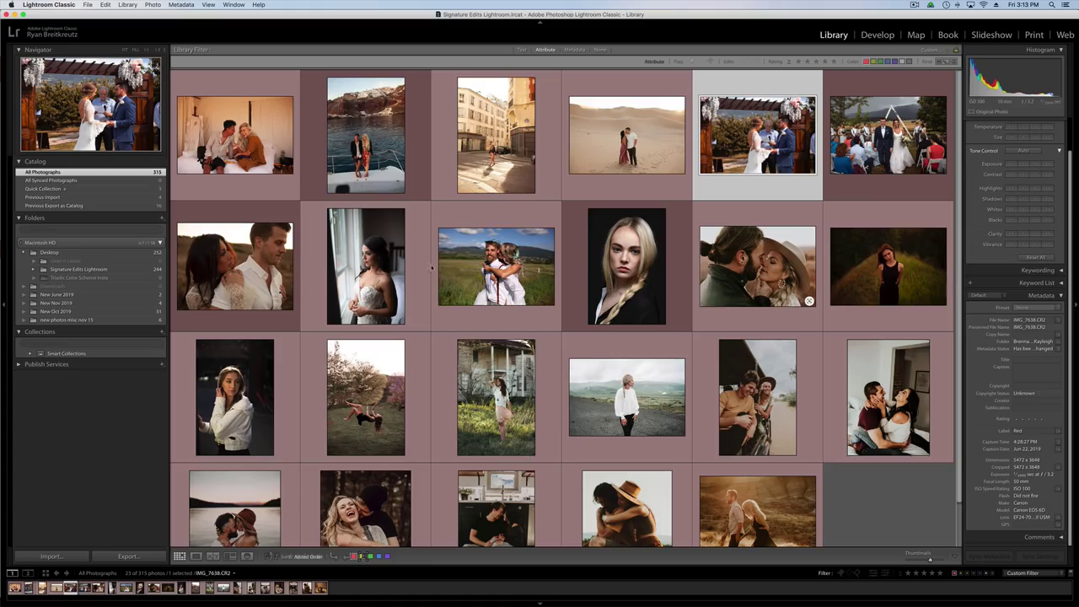
Set the Library photo of the embracing couple with the brown hat as the reference photo.
{"action": "key", "text": "g"}
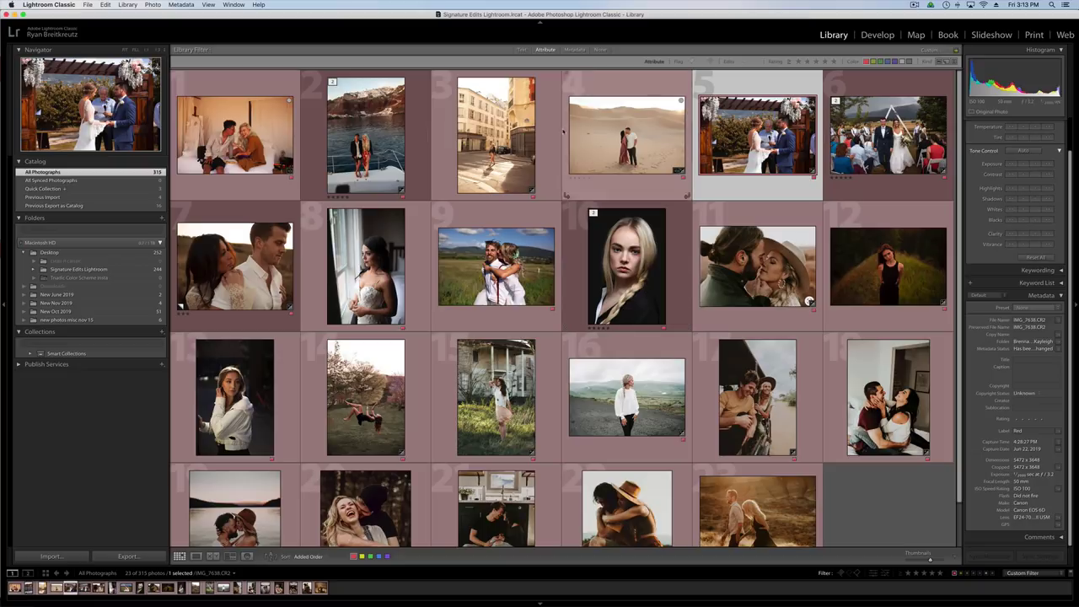
{"action": "left_click", "coordinate": [234, 397]}
{"action": "scroll", "coordinate": [235, 397], "scroll_direction": "down", "scroll_amount": 1}
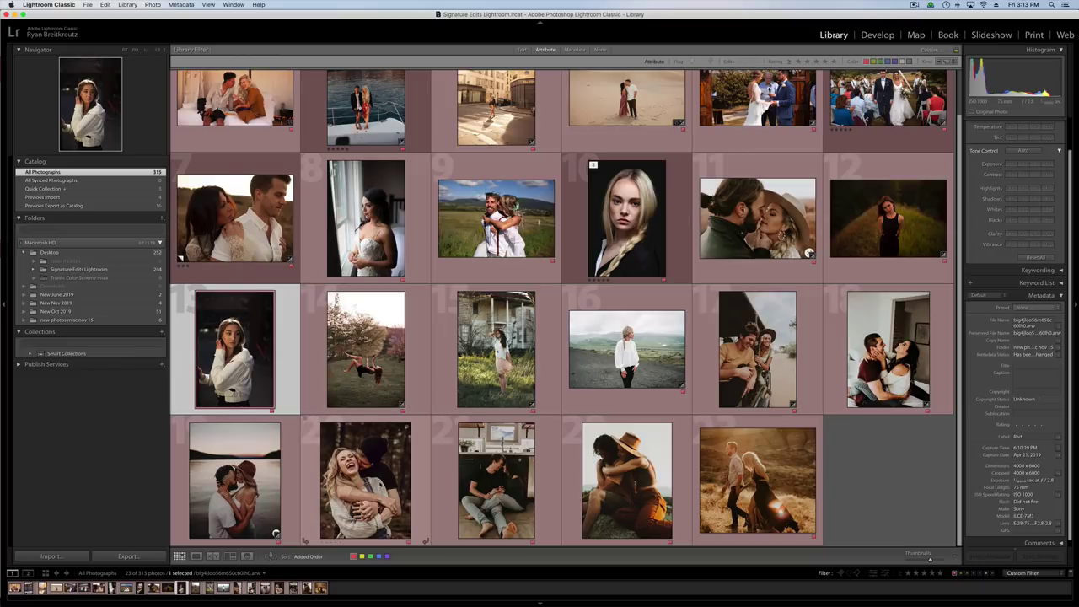
{"action": "left_click", "coordinate": [627, 480]}
{"action": "right_click", "coordinate": [658, 473]}
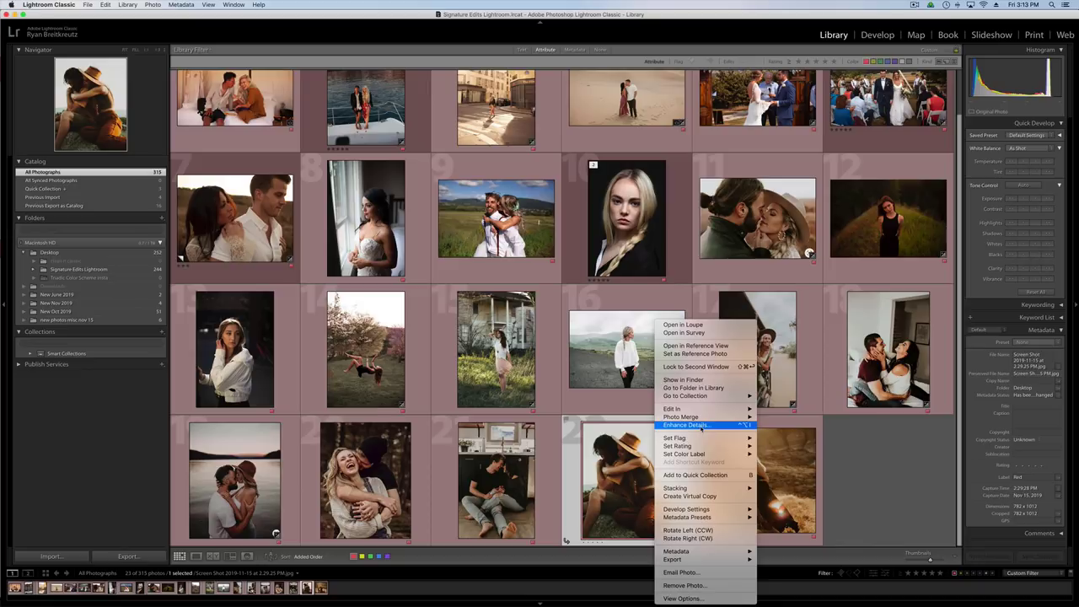
{"action": "left_click", "coordinate": [695, 353]}
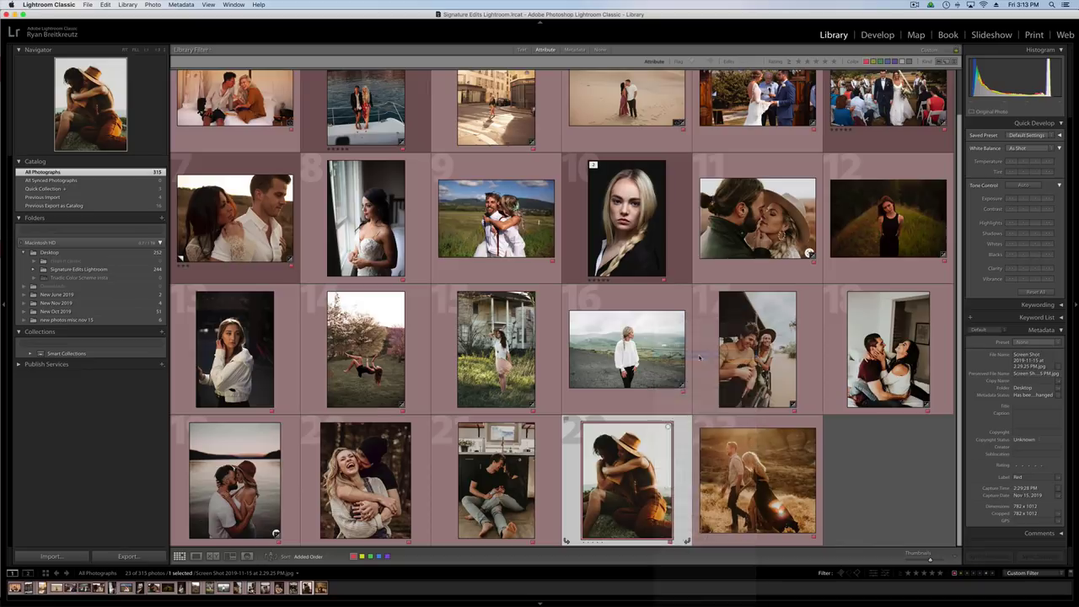
Open the portrait of the woman in the white jacket in Develop and show it in Reference View.
{"action": "left_click", "coordinate": [234, 349]}
{"action": "key", "text": "d"}
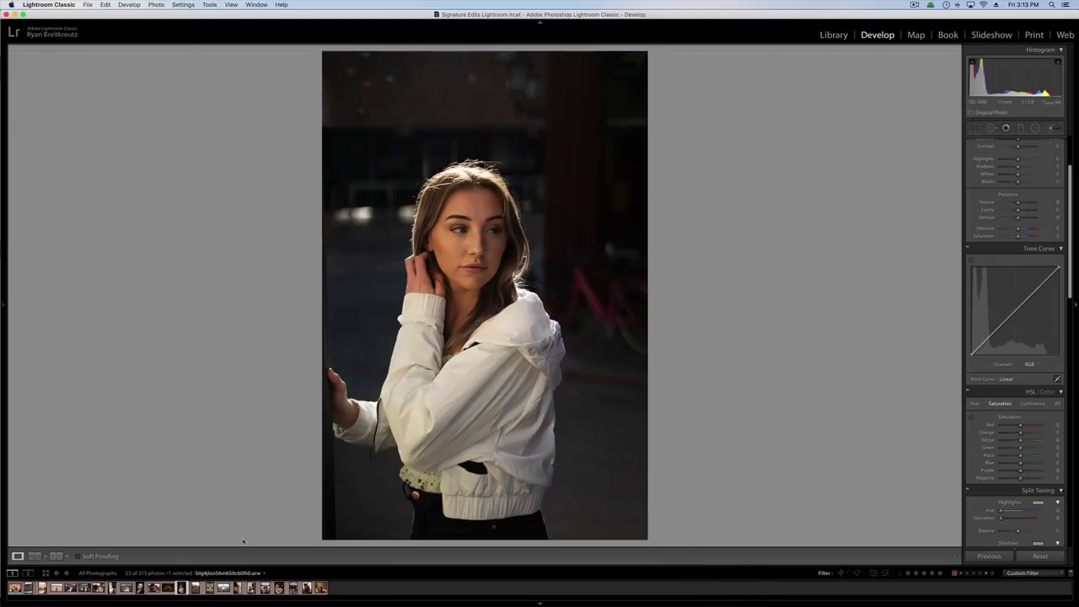
{"action": "left_click", "coordinate": [35, 556]}
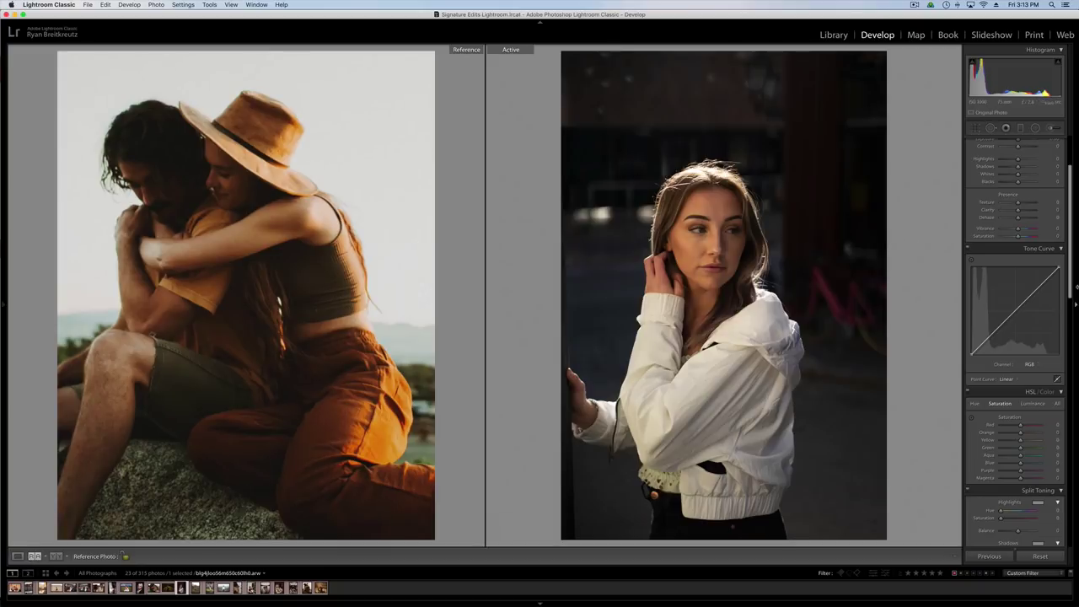
Set Contrast to +21 and flatten the deepest shadows on the RGB tone curve for a matte look.
{"action": "scroll", "coordinate": [1019, 244], "scroll_direction": "up", "scroll_amount": 5}
{"action": "left_click_drag", "start_coordinate": [1018, 234], "coordinate": [1022, 236]}
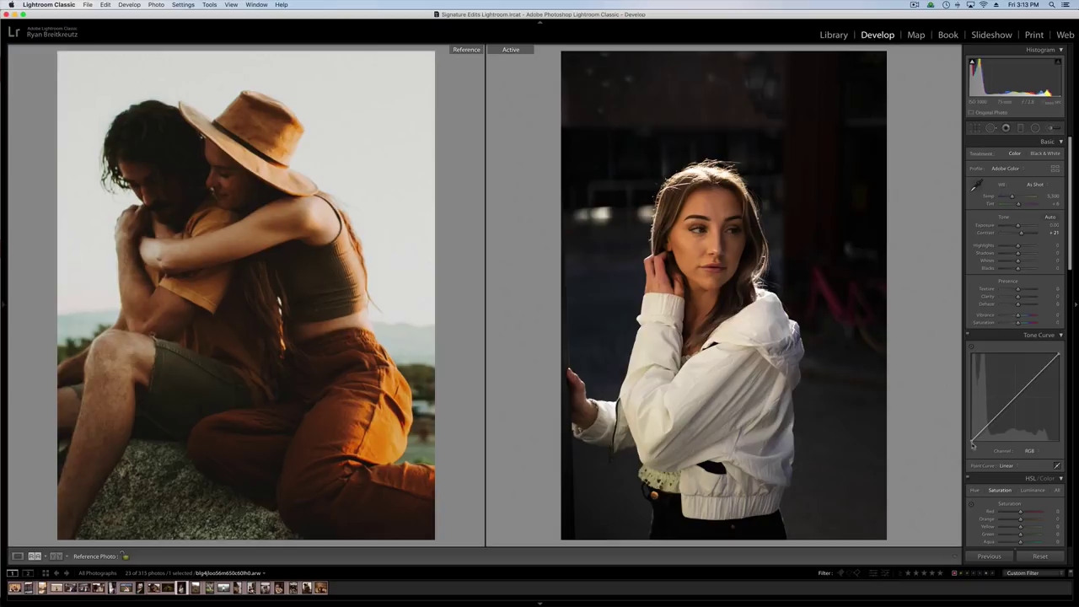
{"action": "left_click_drag", "start_coordinate": [976, 436], "coordinate": [979, 439]}
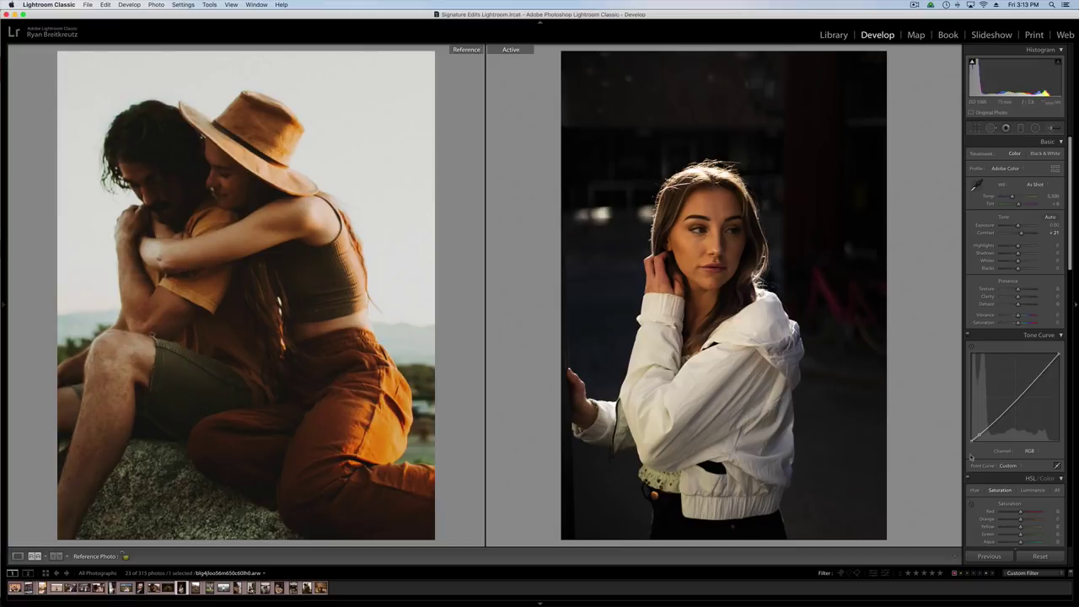
{"action": "mouse_move", "coordinate": [979, 434]}
{"action": "left_mouse_down"}
{"action": "mouse_move", "coordinate": [972, 440]}
{"action": "mouse_move", "coordinate": [992, 411]}
{"action": "mouse_move", "coordinate": [980, 434]}
{"action": "left_mouse_up"}
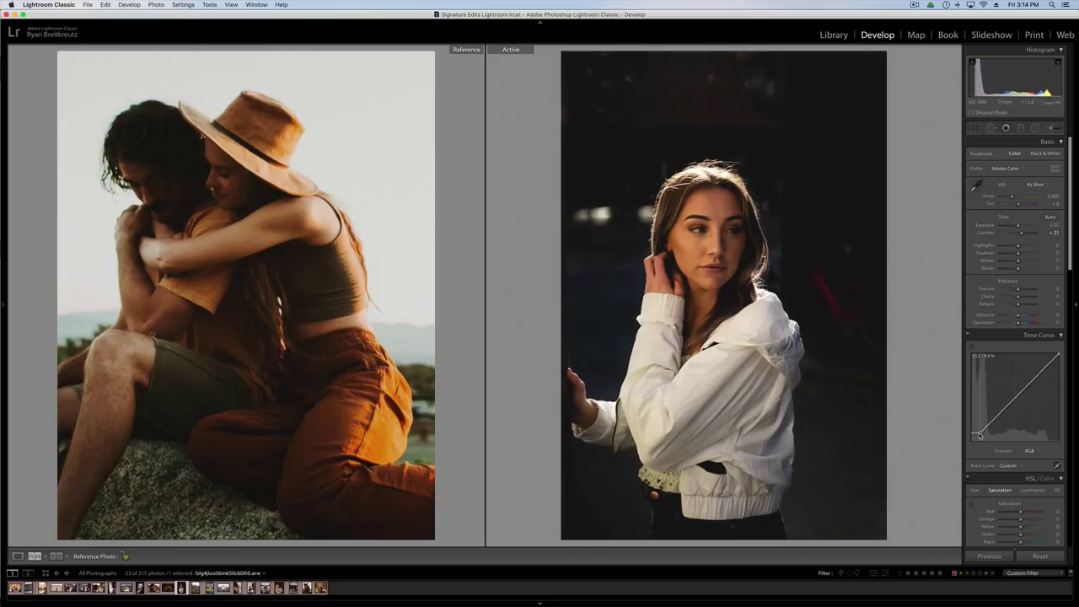
Raise and flatten the deepest shadows on the Red channel tone curve.
{"action": "left_click", "coordinate": [1030, 451]}
{"action": "left_click", "coordinate": [1030, 459]}
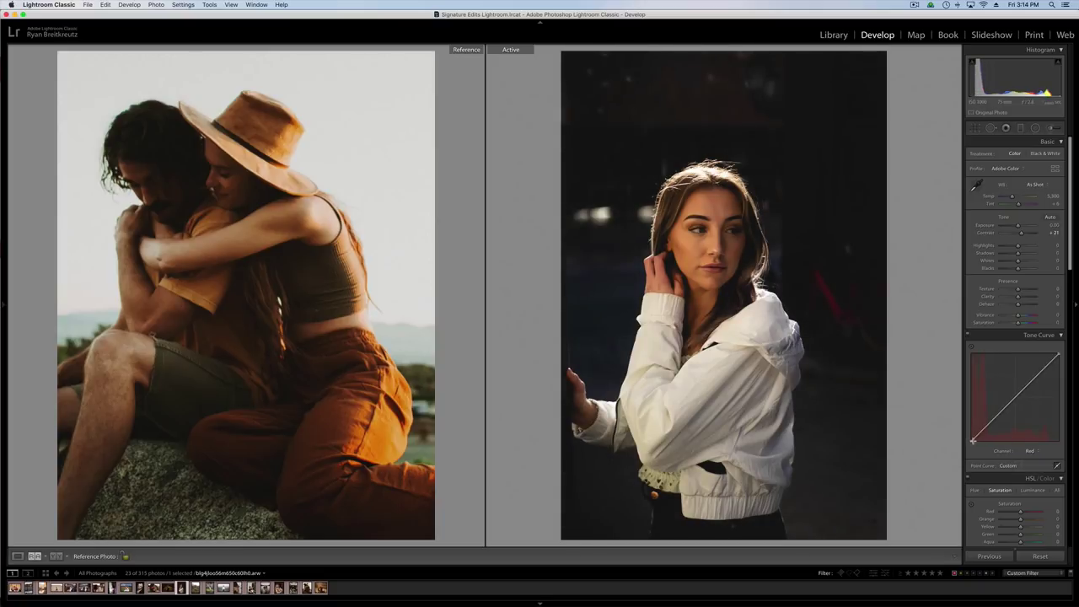
{"action": "left_click_drag", "start_coordinate": [973, 441], "coordinate": [978, 431]}
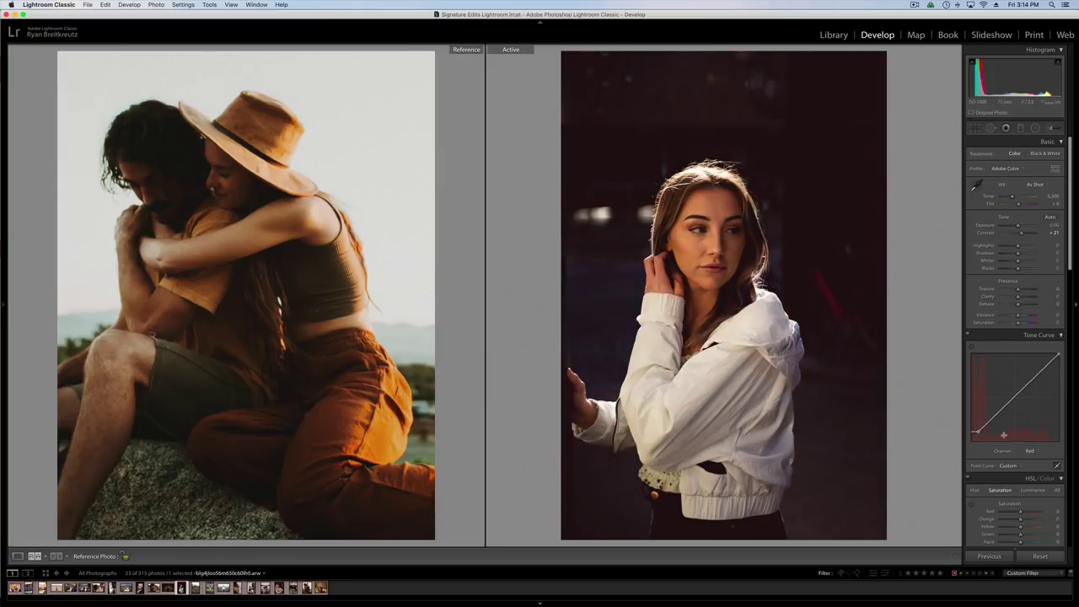
Lift the deepest shadows slightly on the Green channel tone curve and reduce the shadow lift on the Red channel.
{"action": "left_click", "coordinate": [1028, 452]}
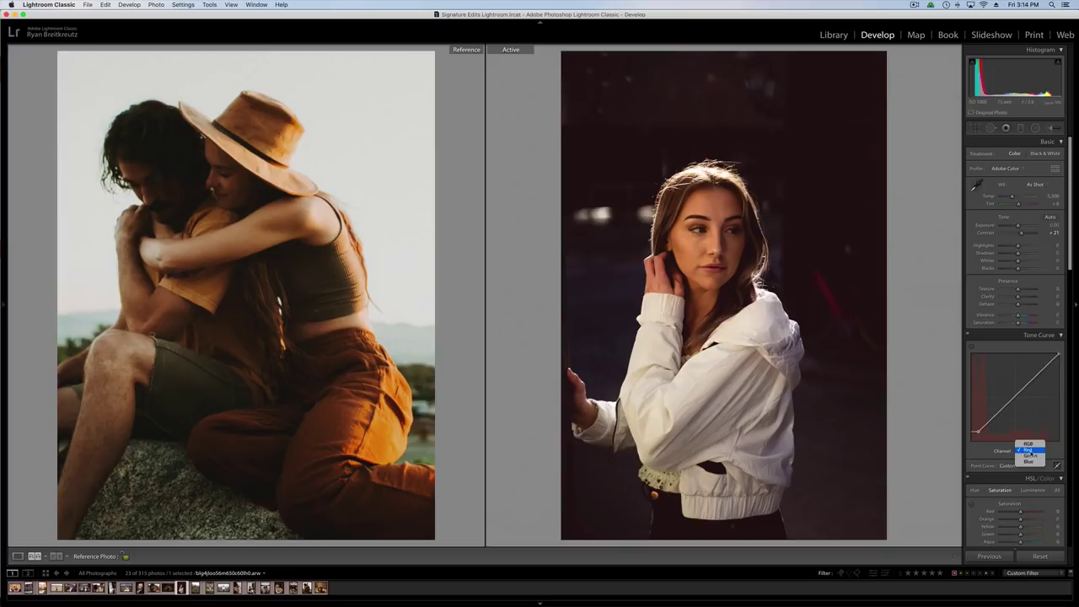
{"action": "left_click", "coordinate": [1030, 457]}
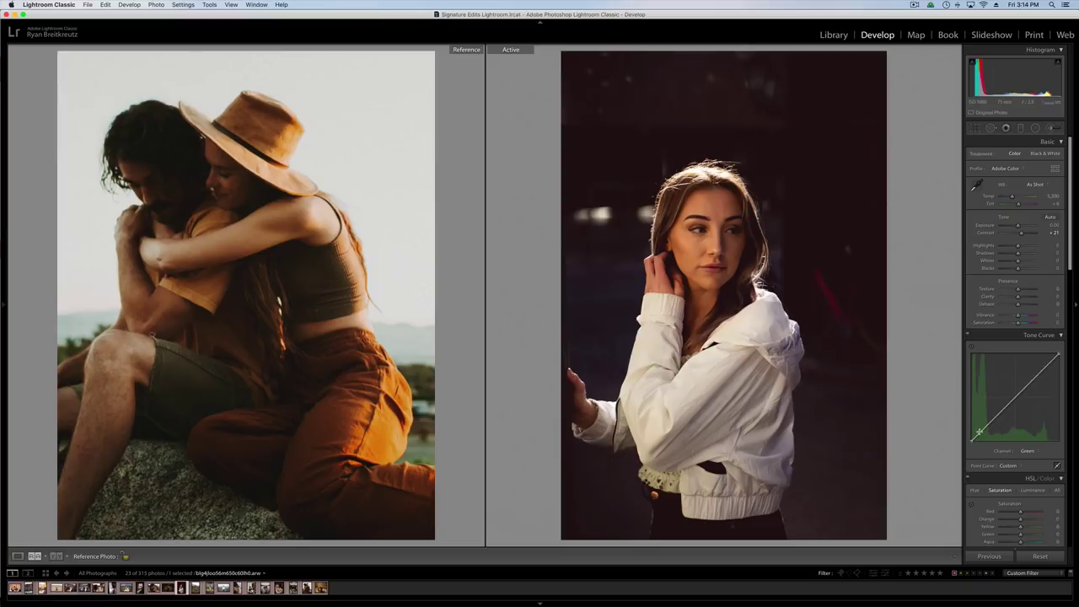
{"action": "mouse_move", "coordinate": [979, 432]}
{"action": "left_mouse_down"}
{"action": "mouse_move", "coordinate": [979, 413]}
{"action": "mouse_move", "coordinate": [1005, 452]}
{"action": "mouse_move", "coordinate": [975, 438]}
{"action": "left_mouse_up"}
{"action": "left_click", "coordinate": [1026, 451]}
{"action": "left_click", "coordinate": [1029, 443]}
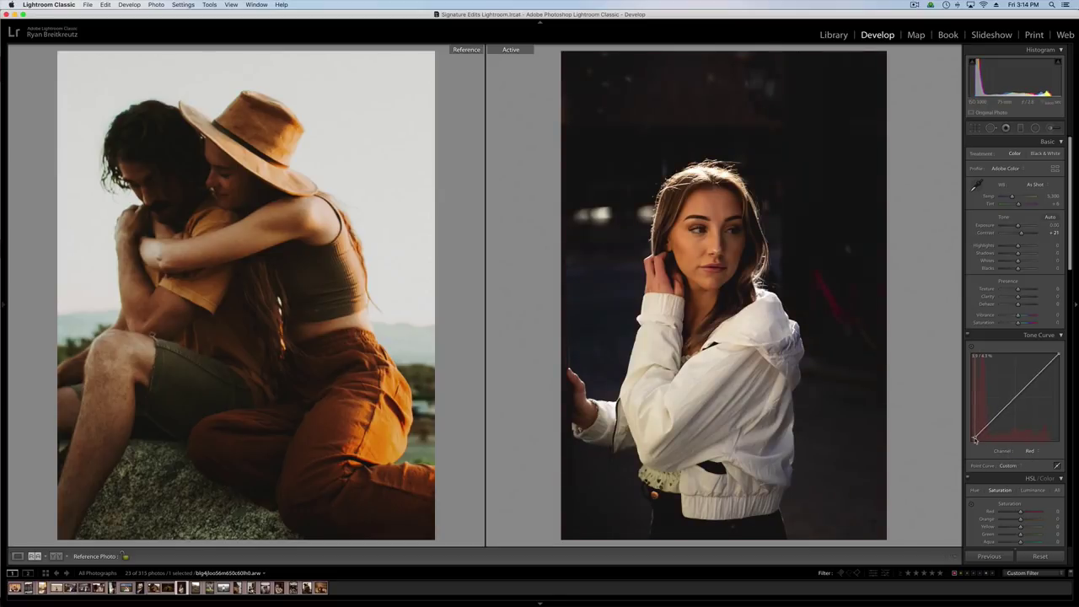
Turn the Tone Curve off and on repeatedly to compare the portrait with and without it.
{"action": "left_click", "coordinate": [970, 336]}
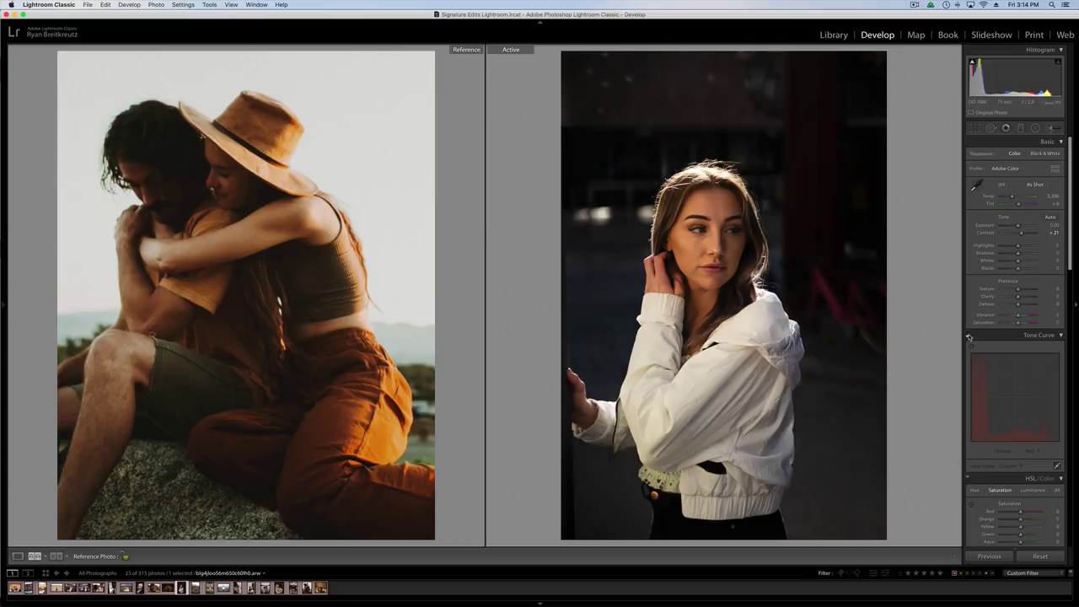
{"action": "left_click", "coordinate": [970, 337]}
{"action": "left_click", "coordinate": [970, 337]}
{"action": "left_click", "coordinate": [970, 336]}
{"action": "left_click", "coordinate": [970, 336]}
{"action": "left_click", "coordinate": [969, 336]}
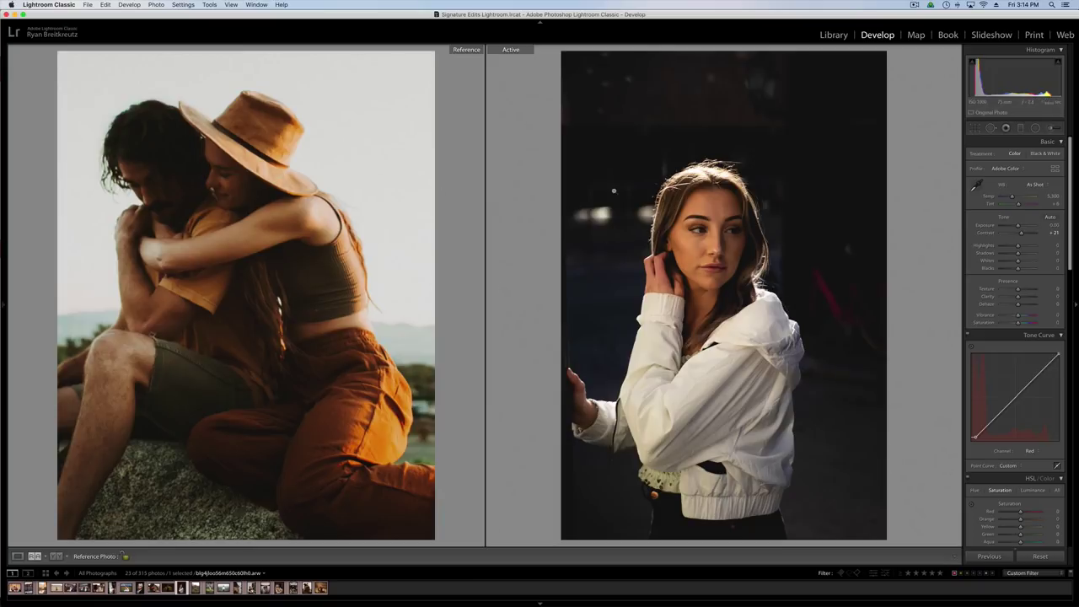
Paint an Adjustment Brush mask over the woman's skin and set the brush Exposure to 0.00.
{"action": "left_click", "coordinate": [1052, 129]}
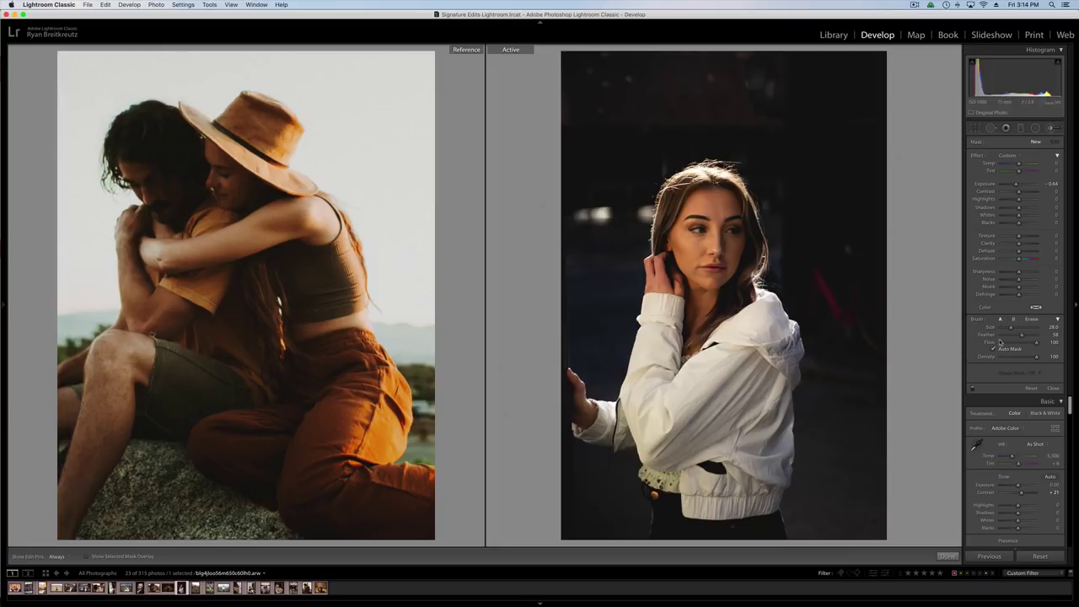
{"action": "key", "text": "h"}
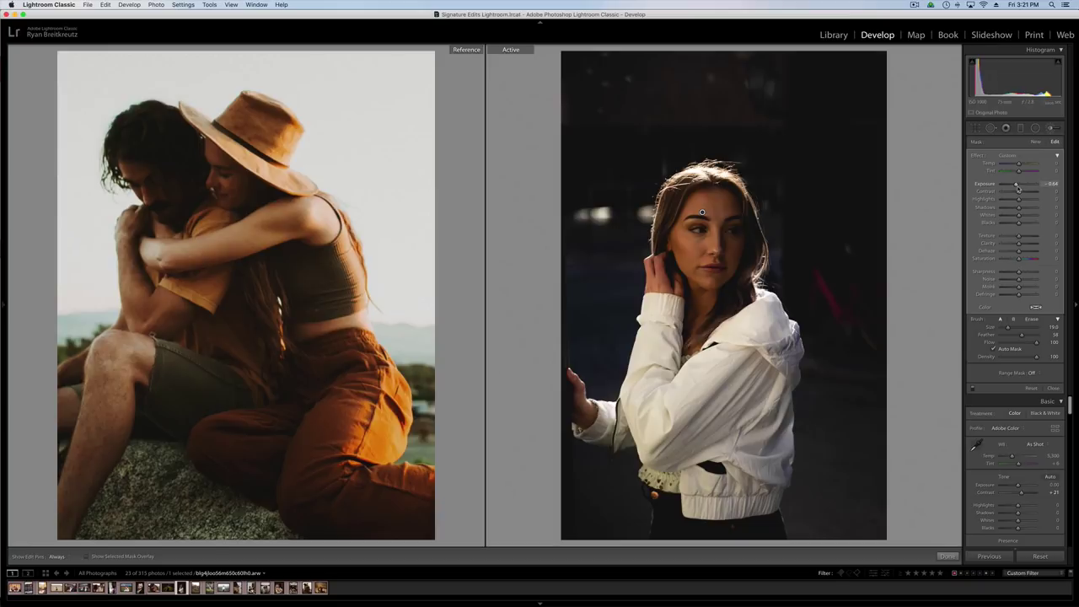
{"action": "left_click_drag", "start_coordinate": [1016, 184], "coordinate": [1019, 184]}
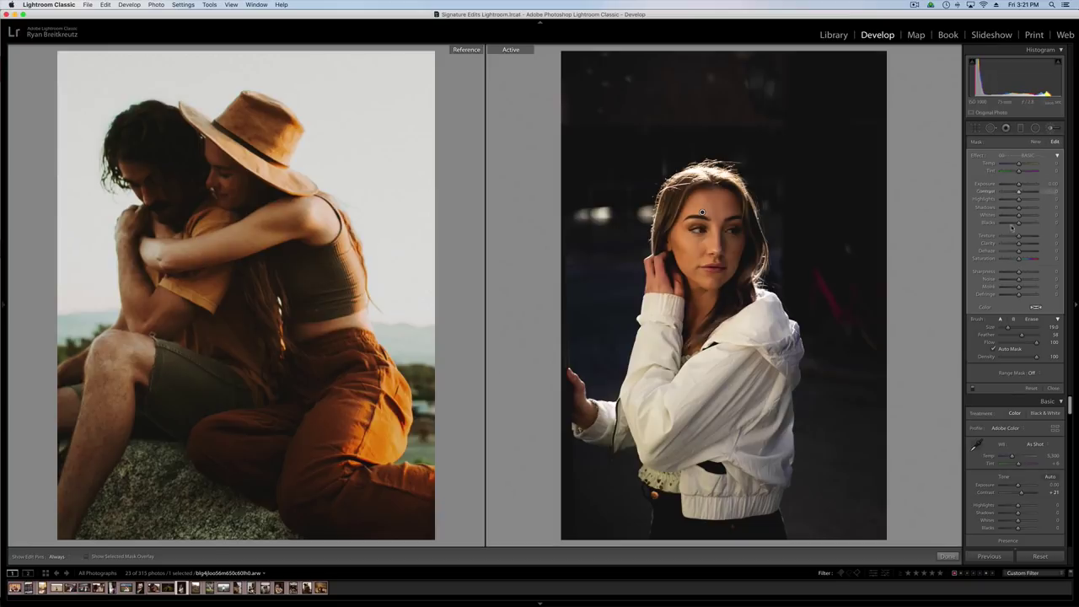
Tint the brushed skin with an orange sampled from the skin in the reference photo, hue 28 and saturation 59%.
{"action": "left_click", "coordinate": [1036, 308]}
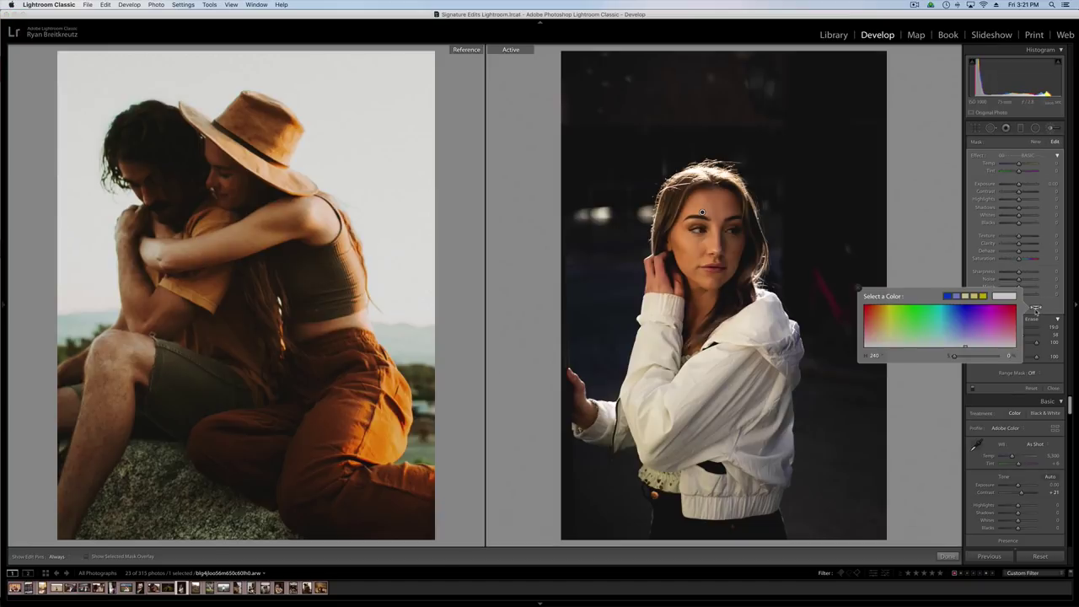
{"action": "mouse_move", "coordinate": [927, 316]}
{"action": "left_mouse_down"}
{"action": "mouse_move", "coordinate": [953, 325]}
{"action": "mouse_move", "coordinate": [901, 316]}
{"action": "mouse_move", "coordinate": [884, 331]}
{"action": "mouse_move", "coordinate": [937, 306]}
{"action": "mouse_move", "coordinate": [976, 310]}
{"action": "mouse_move", "coordinate": [880, 307]}
{"action": "mouse_move", "coordinate": [983, 305]}
{"action": "mouse_move", "coordinate": [894, 311]}
{"action": "left_mouse_up"}
{"action": "left_click_drag", "start_coordinate": [892, 309], "coordinate": [880, 339]}
{"action": "mouse_move", "coordinate": [471, 243]}
{"action": "left_mouse_down"}
{"action": "mouse_move", "coordinate": [318, 205]}
{"action": "mouse_move", "coordinate": [262, 228]}
{"action": "mouse_move", "coordinate": [296, 177]}
{"action": "mouse_move", "coordinate": [240, 227]}
{"action": "mouse_move", "coordinate": [211, 178]}
{"action": "mouse_move", "coordinate": [162, 203]}
{"action": "mouse_move", "coordinate": [319, 305]}
{"action": "mouse_move", "coordinate": [279, 223]}
{"action": "mouse_move", "coordinate": [199, 233]}
{"action": "mouse_move", "coordinate": [227, 241]}
{"action": "mouse_move", "coordinate": [280, 217]}
{"action": "mouse_move", "coordinate": [246, 158]}
{"action": "mouse_move", "coordinate": [224, 155]}
{"action": "mouse_move", "coordinate": [240, 161]}
{"action": "mouse_move", "coordinate": [252, 223]}
{"action": "left_mouse_up"}
{"action": "left_click", "coordinate": [857, 288]}
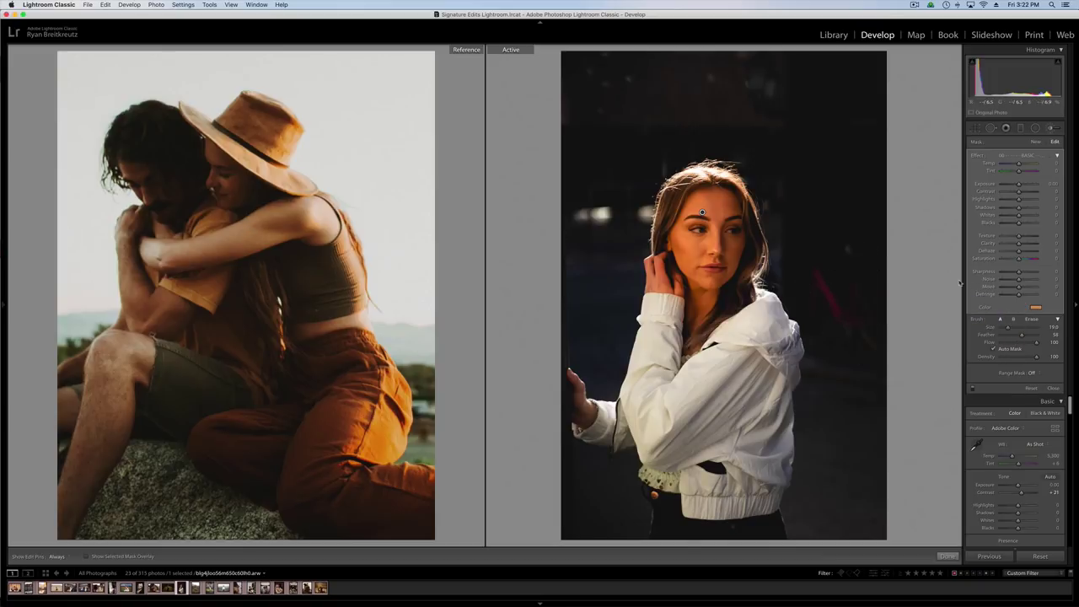
Try setting the skin mask's Saturation to -100 and tinting it with a strongly saturated orange.
{"action": "left_click_drag", "start_coordinate": [1019, 261], "coordinate": [985, 262]}
{"action": "left_click", "coordinate": [1036, 309]}
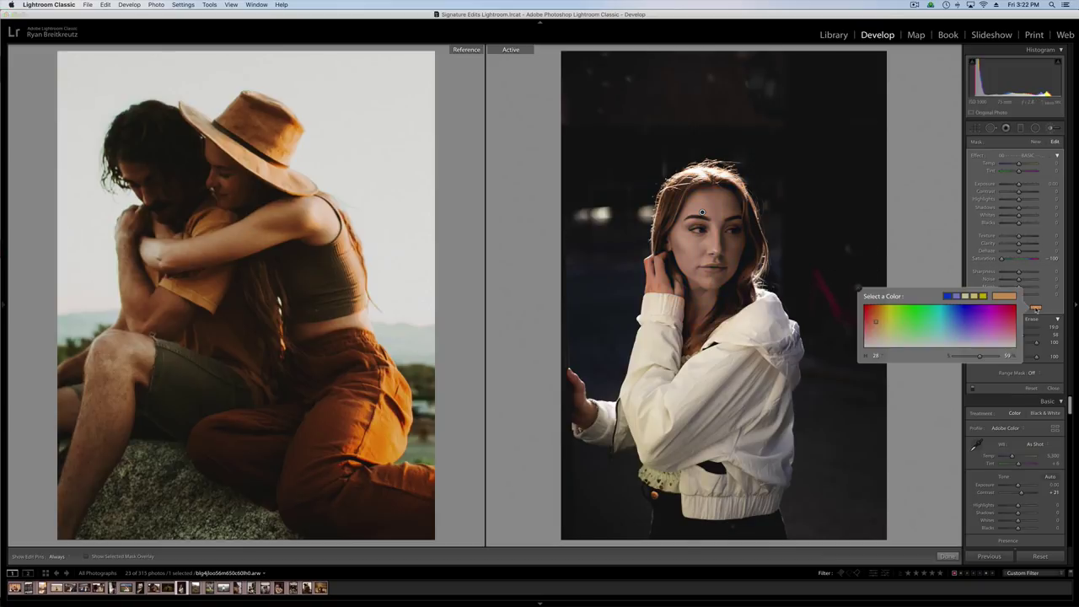
{"action": "left_click", "coordinate": [876, 304]}
{"action": "left_click", "coordinate": [859, 290]}
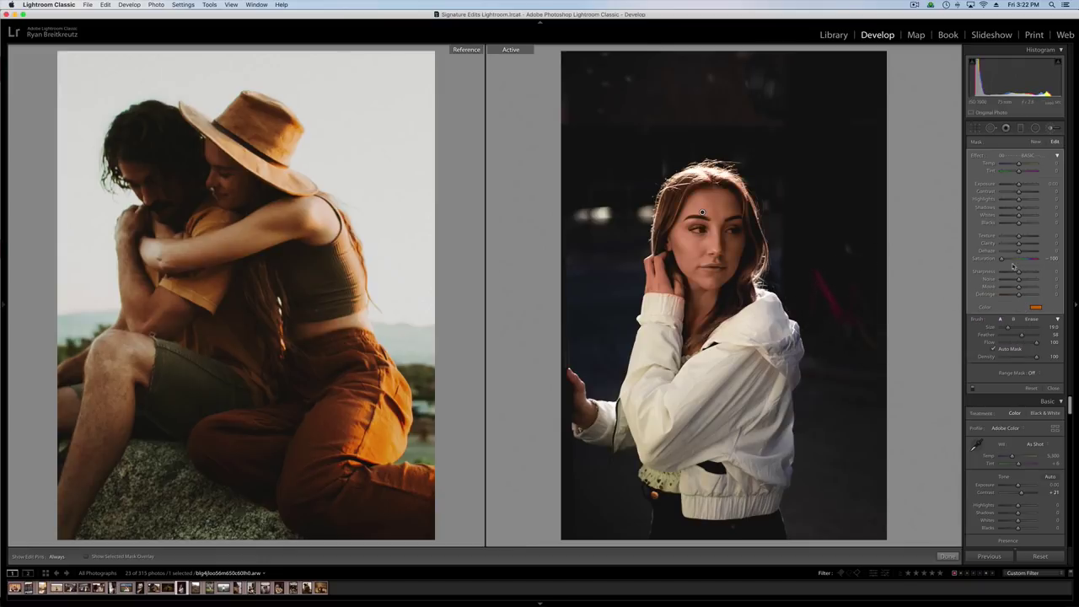
Tint the skin mask with a paler orange of hue 33 and set the mask's Saturation back to 0.
{"action": "left_click", "coordinate": [1036, 307]}
{"action": "left_click", "coordinate": [878, 334]}
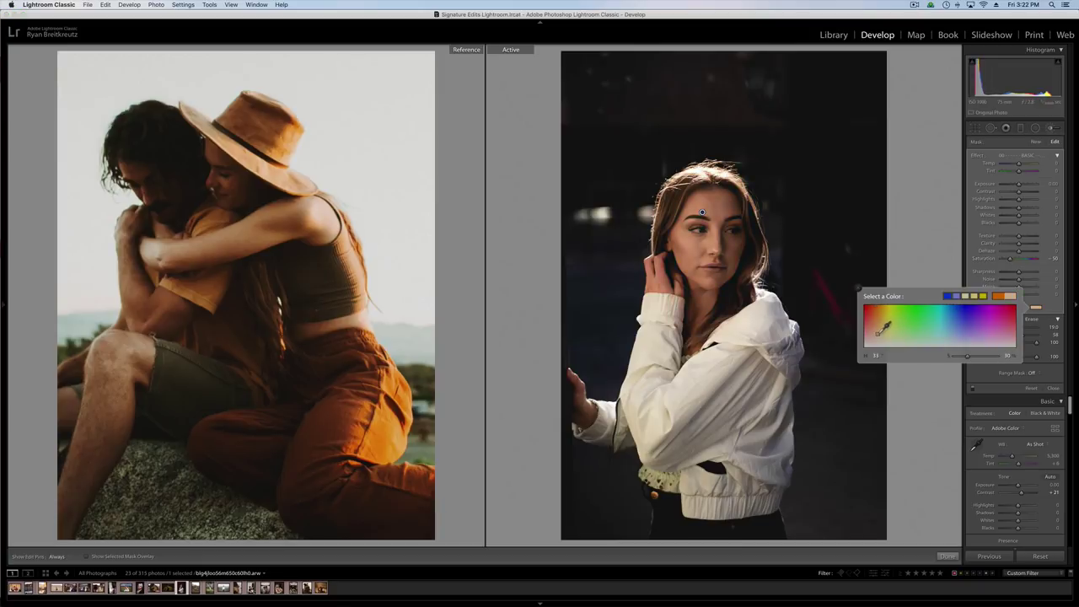
{"action": "left_click", "coordinate": [859, 290]}
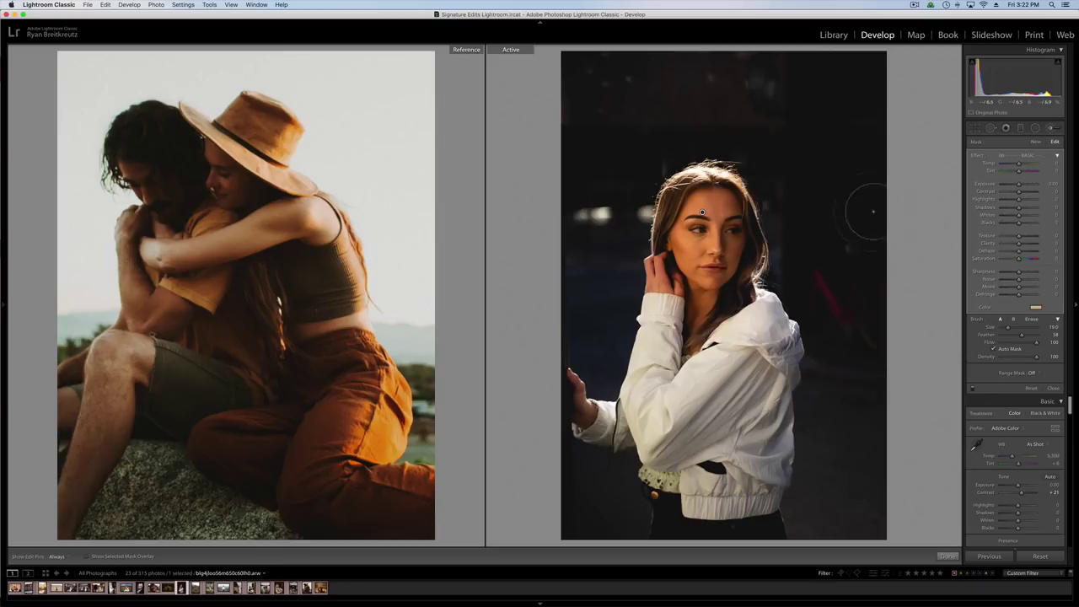
Reduce the skin mask's tint to hue 33 and saturation 11%, and compare the photo with and without the mask.
{"action": "left_click", "coordinate": [1036, 309]}
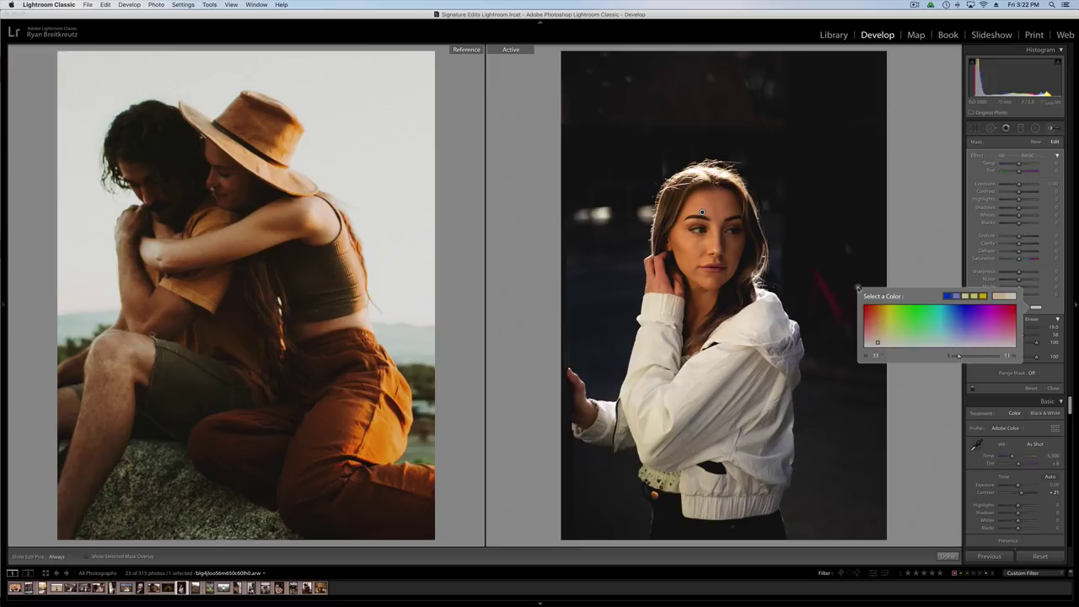
{"action": "left_click", "coordinate": [858, 289]}
{"action": "key", "text": "BackSpace"}
{"action": "key", "text": "super+z"}
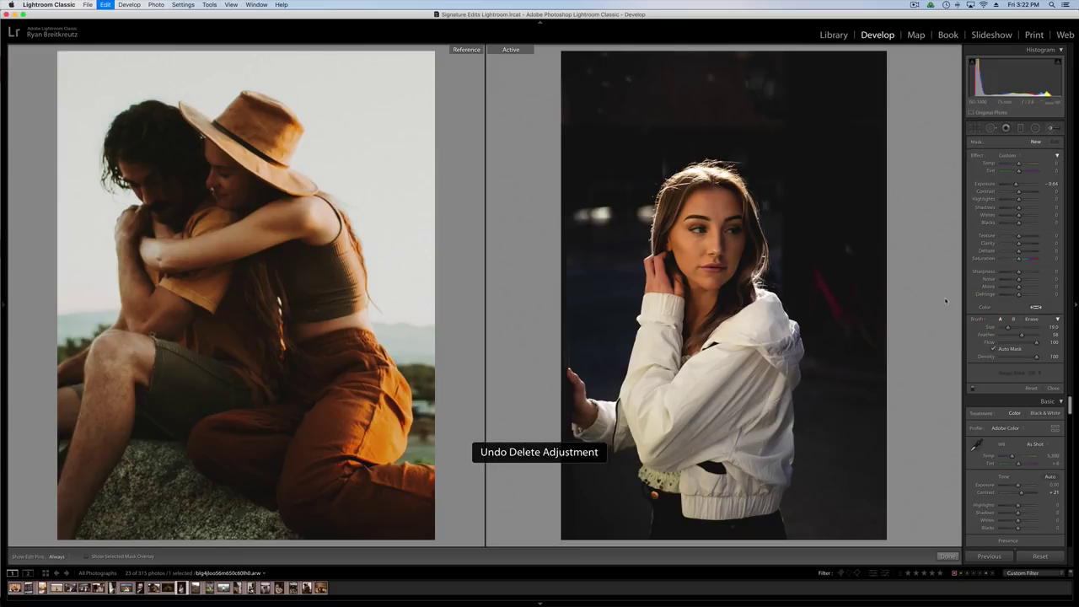
{"action": "key", "text": "BackSpace"}
{"action": "key", "text": "super+z"}
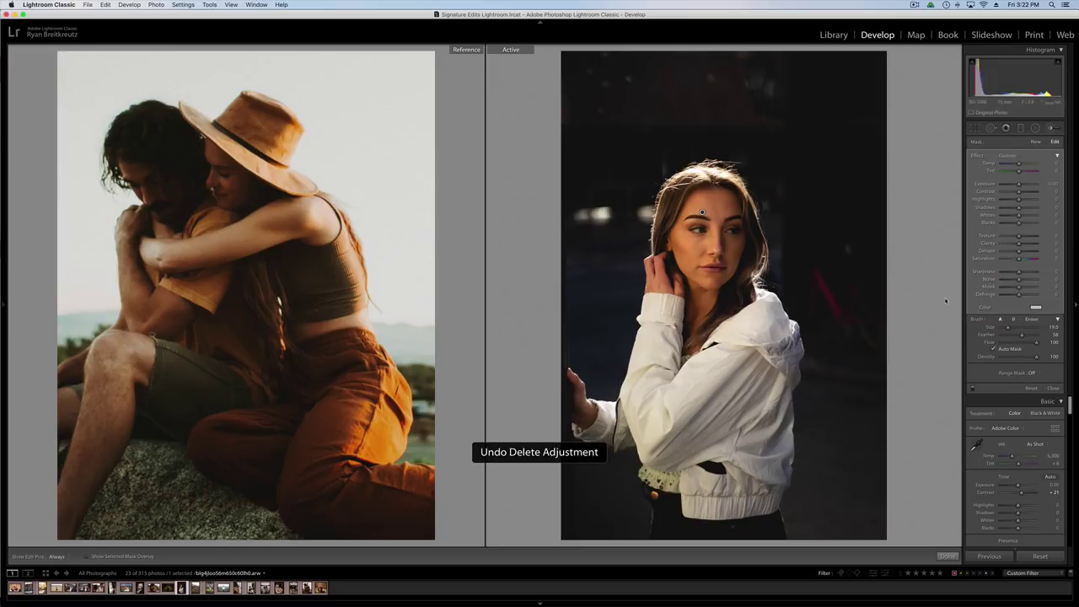
{"action": "key", "text": "k"}
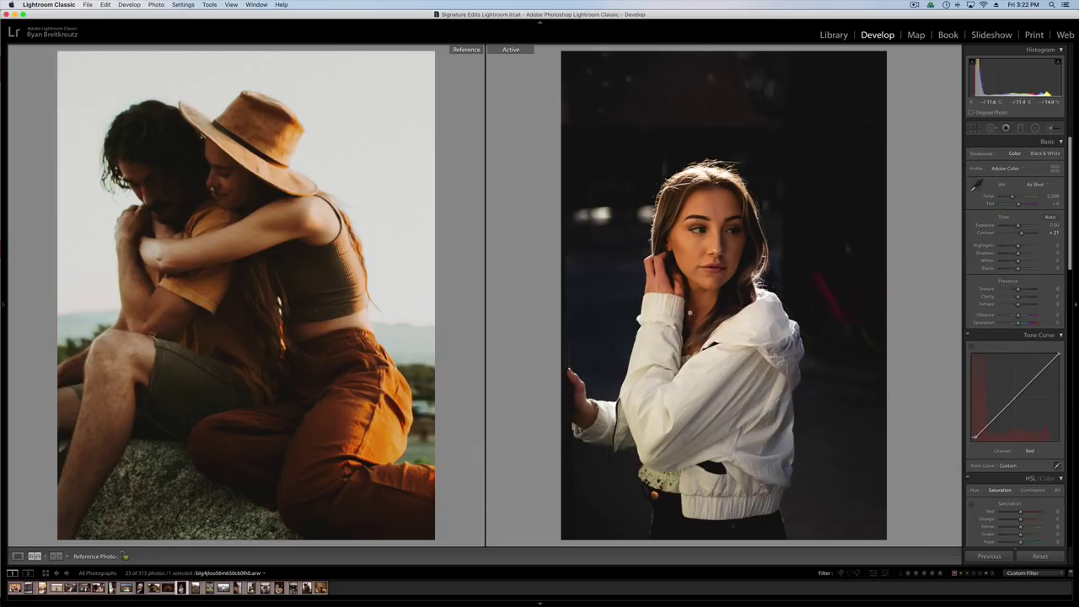
Look through the library photos, enlarging the kissing couple with the hat and the couple in the sunset field.
{"action": "key", "text": "g"}
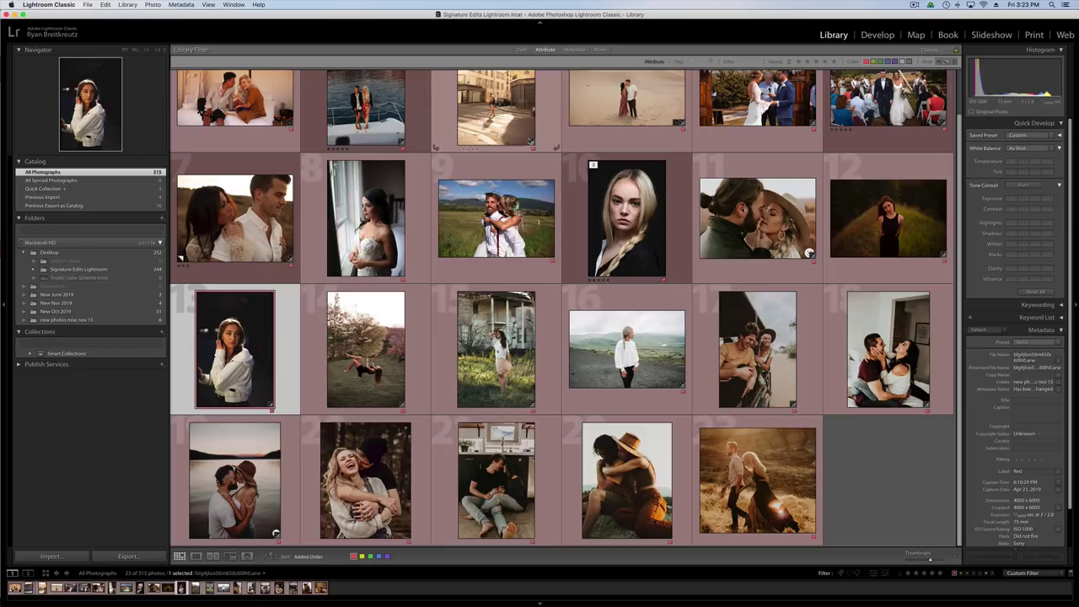
{"action": "key", "text": "d"}
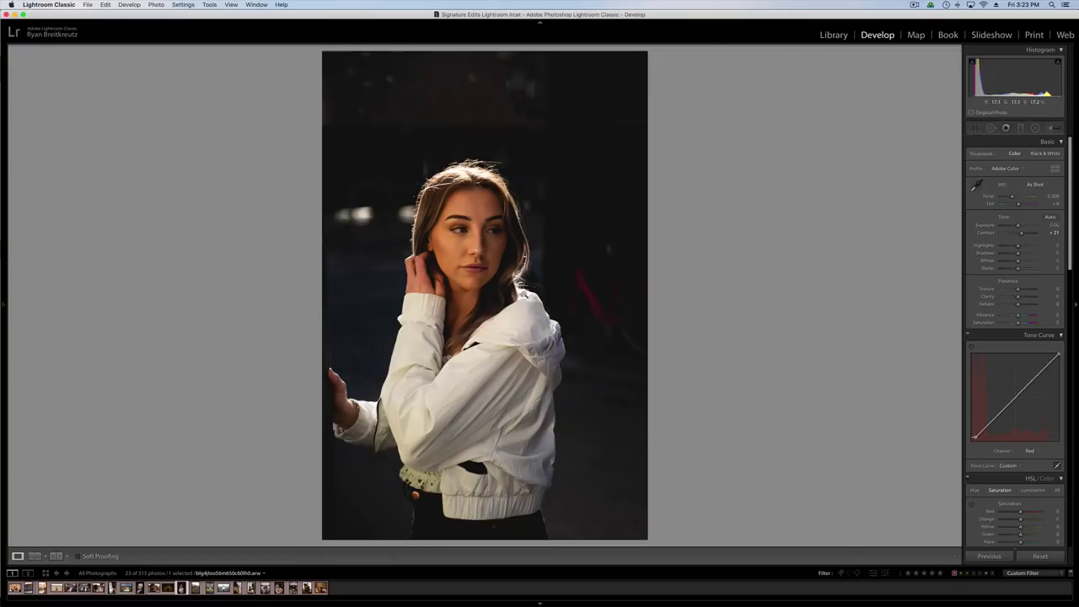
{"action": "key", "text": "g"}
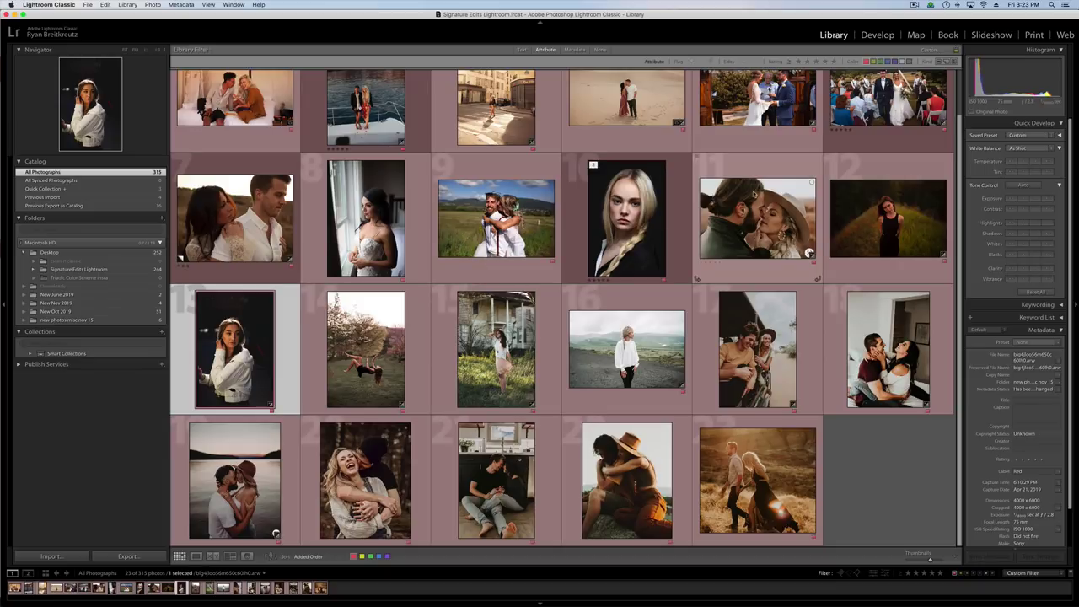
{"action": "double_click", "coordinate": [754, 196]}
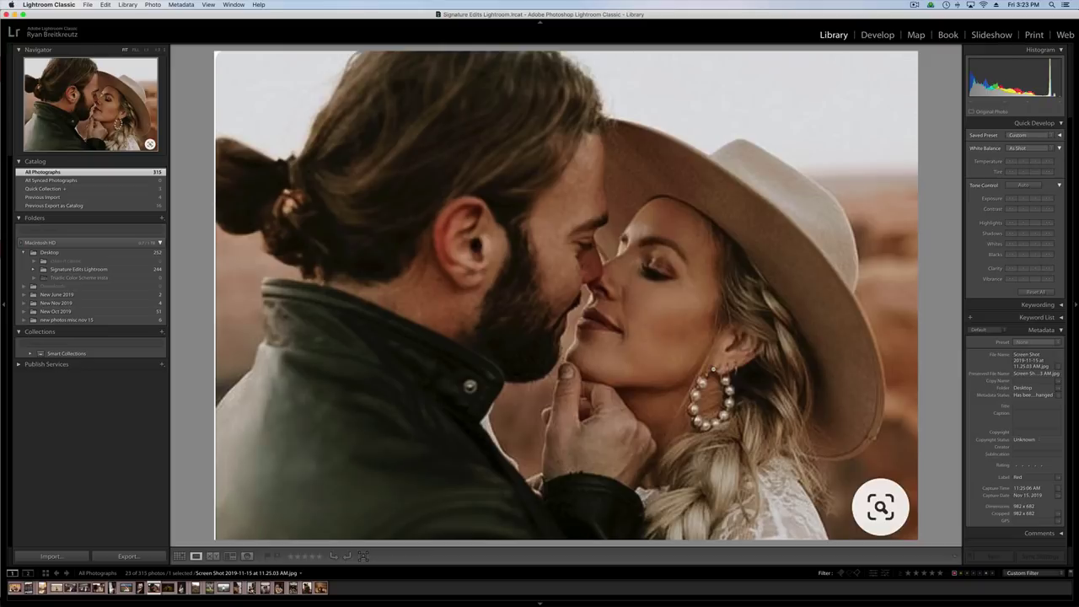
{"action": "key", "text": "g"}
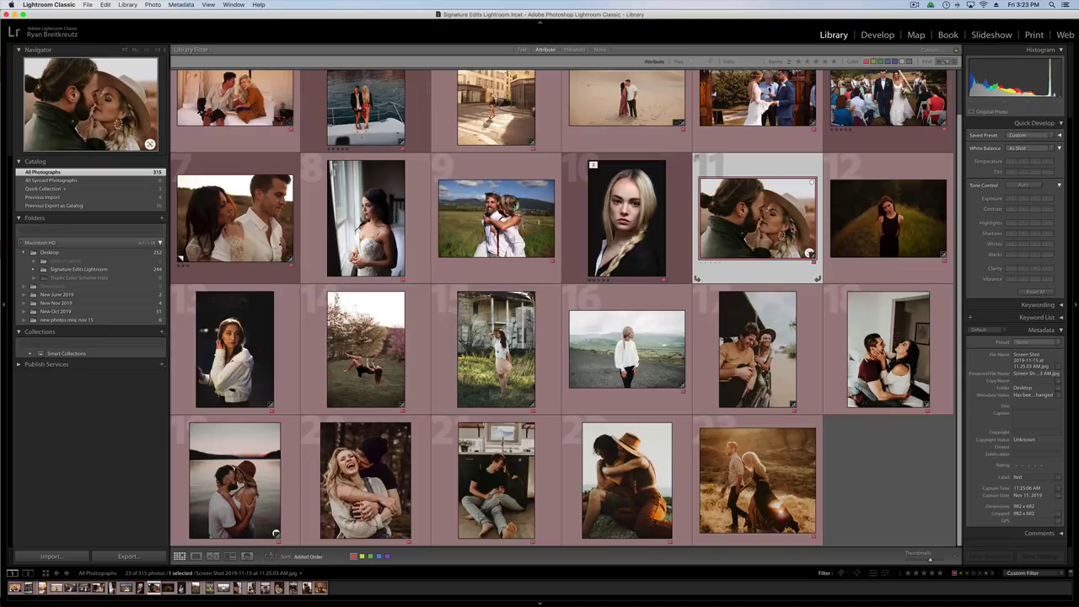
{"action": "double_click", "coordinate": [184, 178]}
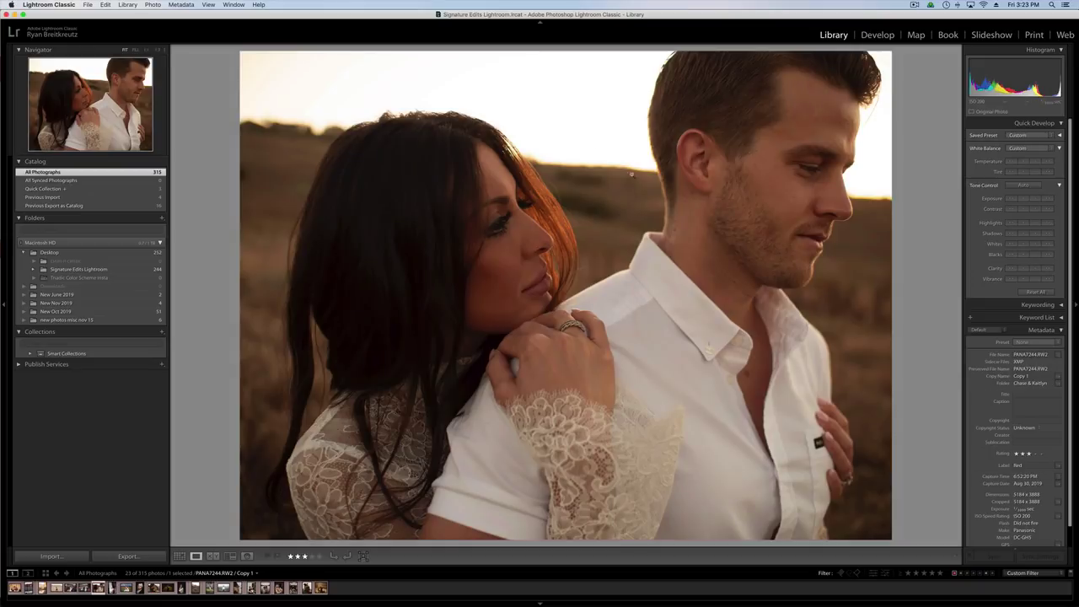
{"action": "key", "text": "g"}
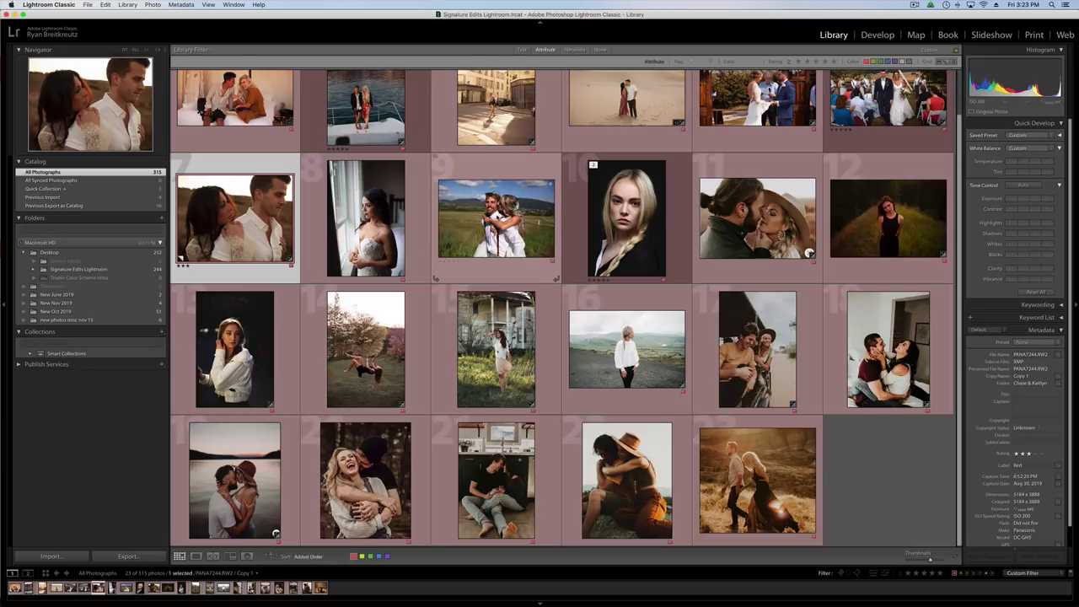
Open the piggyback wedding couple photo for developing and set its Temp to 7,472 and Contrast to -68.
{"action": "double_click", "coordinate": [584, 97]}
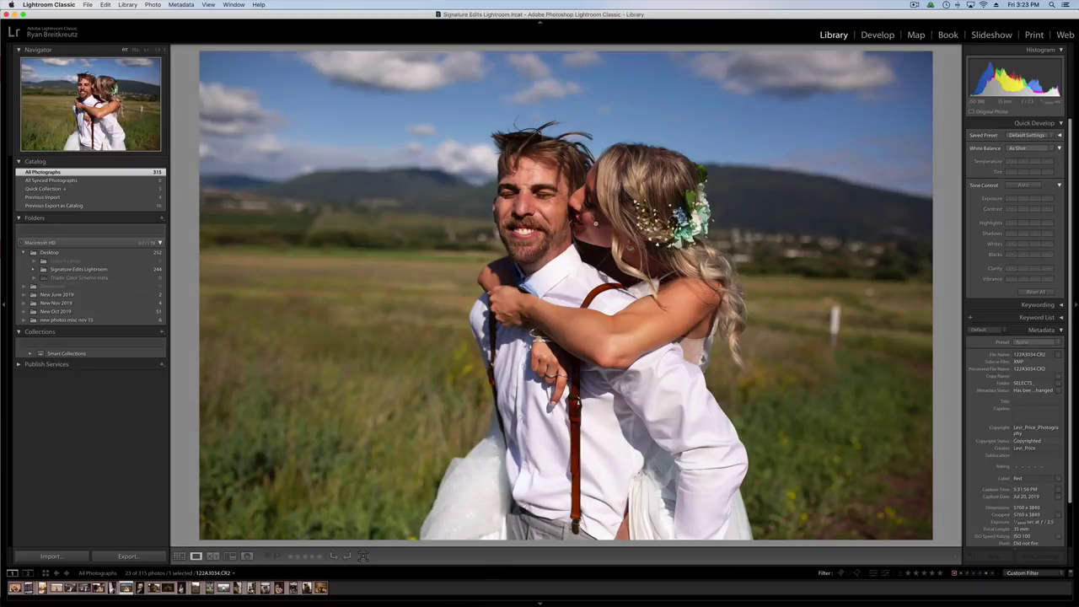
{"action": "key", "text": "d"}
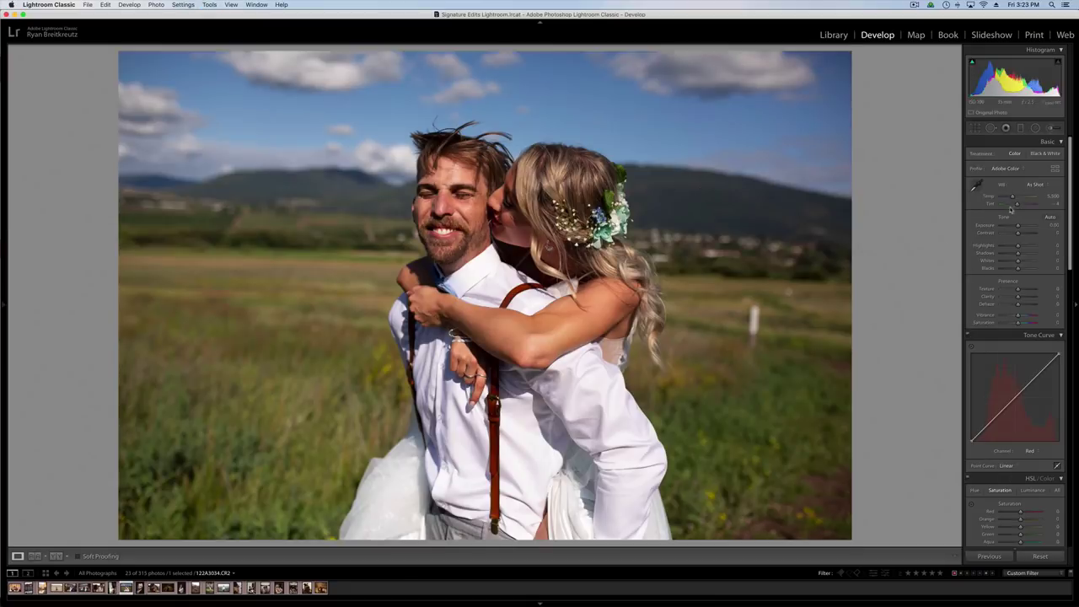
{"action": "left_click_drag", "start_coordinate": [1012, 196], "coordinate": [1007, 235]}
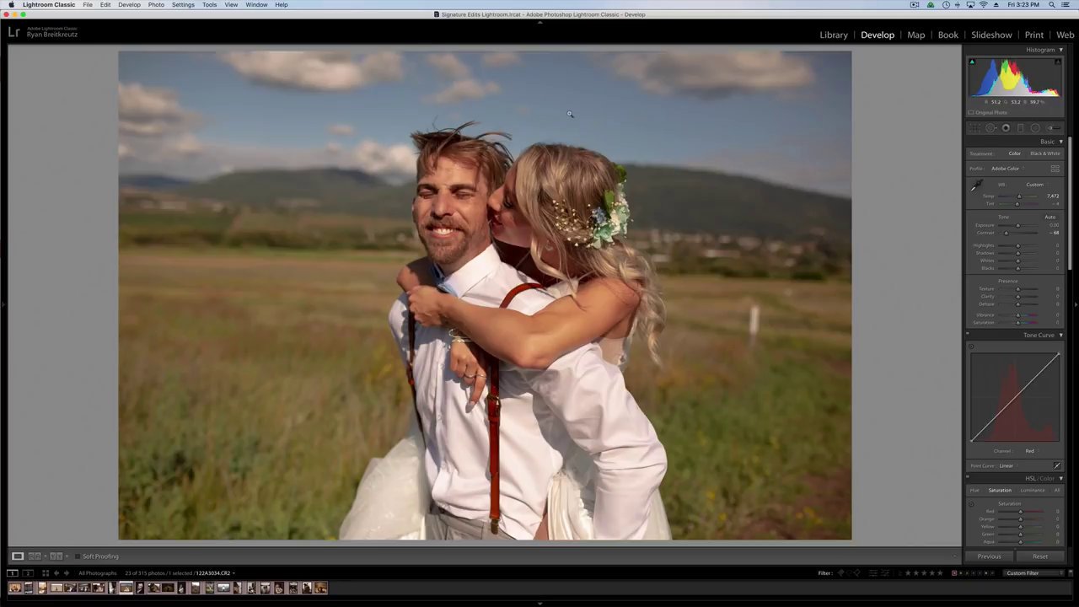
Open the sunset couple photo PANA7244.RW2 for developing and warm its white balance to Temp 14,052.
{"action": "key", "text": "g"}
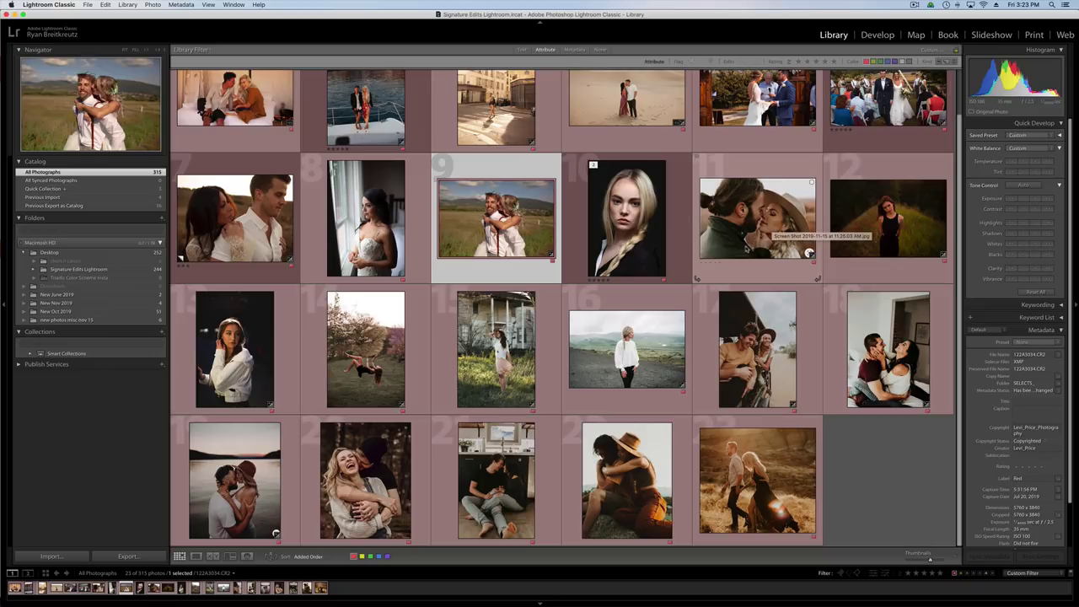
{"action": "double_click", "coordinate": [234, 224]}
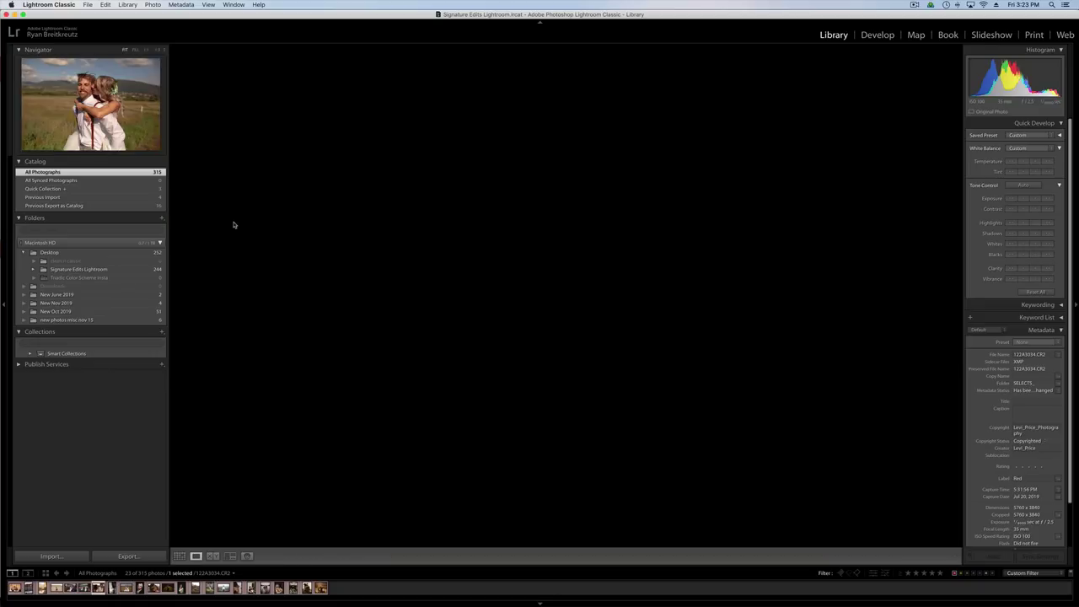
{"action": "key", "text": "d"}
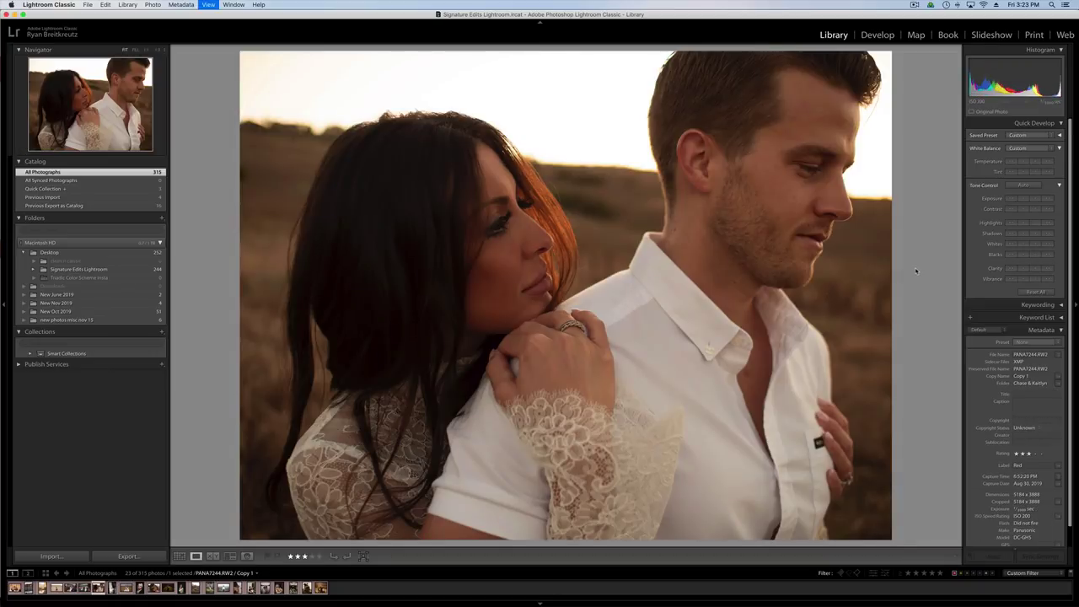
{"action": "mouse_move", "coordinate": [1022, 199]}
{"action": "left_mouse_down"}
{"action": "mouse_move", "coordinate": [1012, 200]}
{"action": "mouse_move", "coordinate": [1028, 200]}
{"action": "left_mouse_up"}
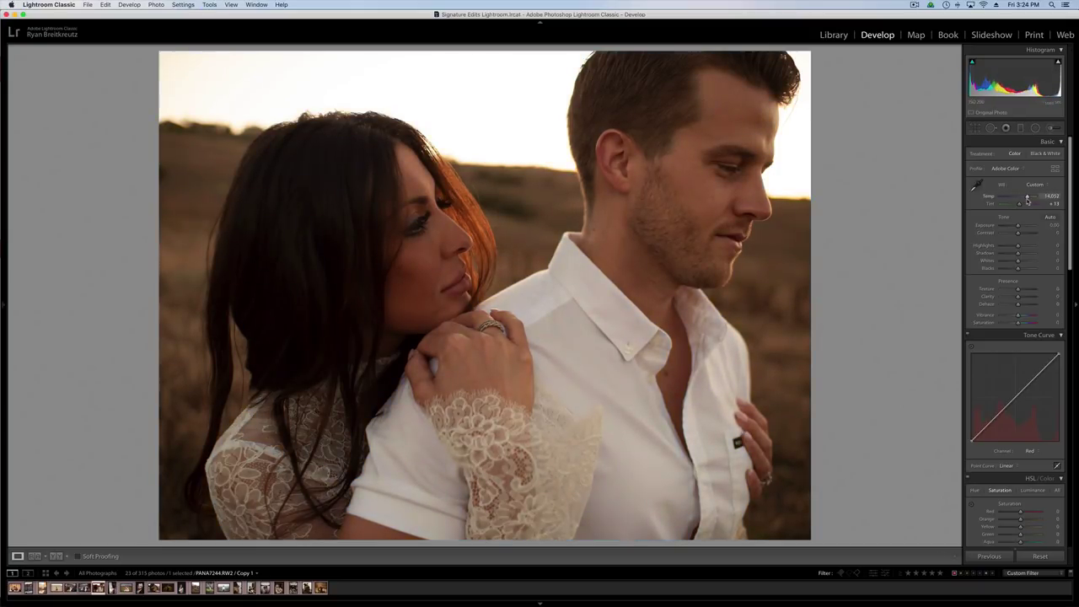
Try adjusting the orange saturation in HSL and setting Luminance to Red -52 and Orange -19.
{"action": "scroll", "coordinate": [1046, 211], "scroll_direction": "down", "scroll_amount": 5}
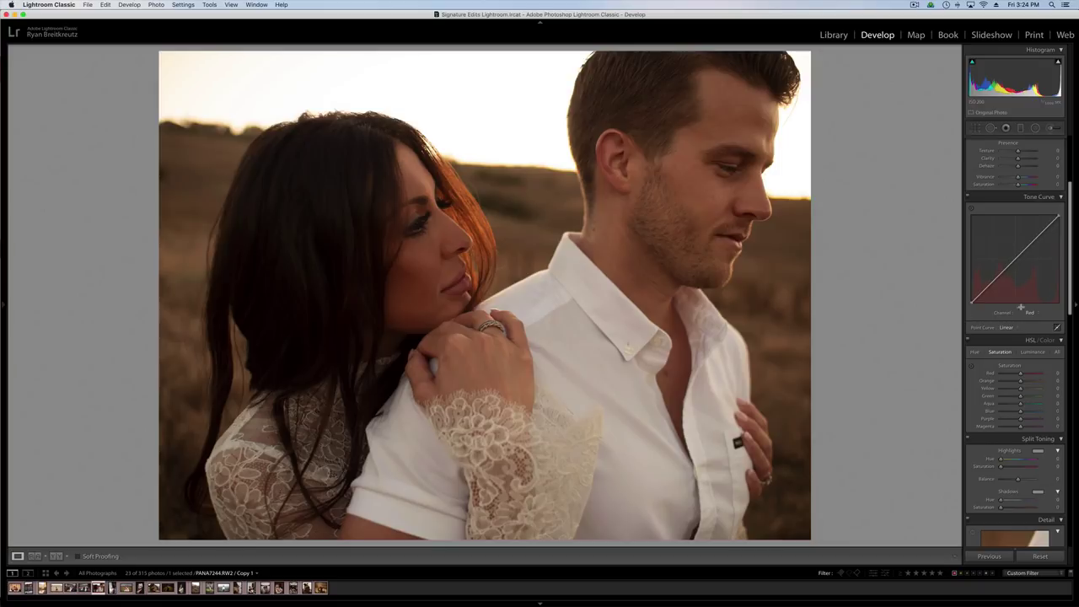
{"action": "scroll", "coordinate": [1021, 307], "scroll_direction": "down", "scroll_amount": 3}
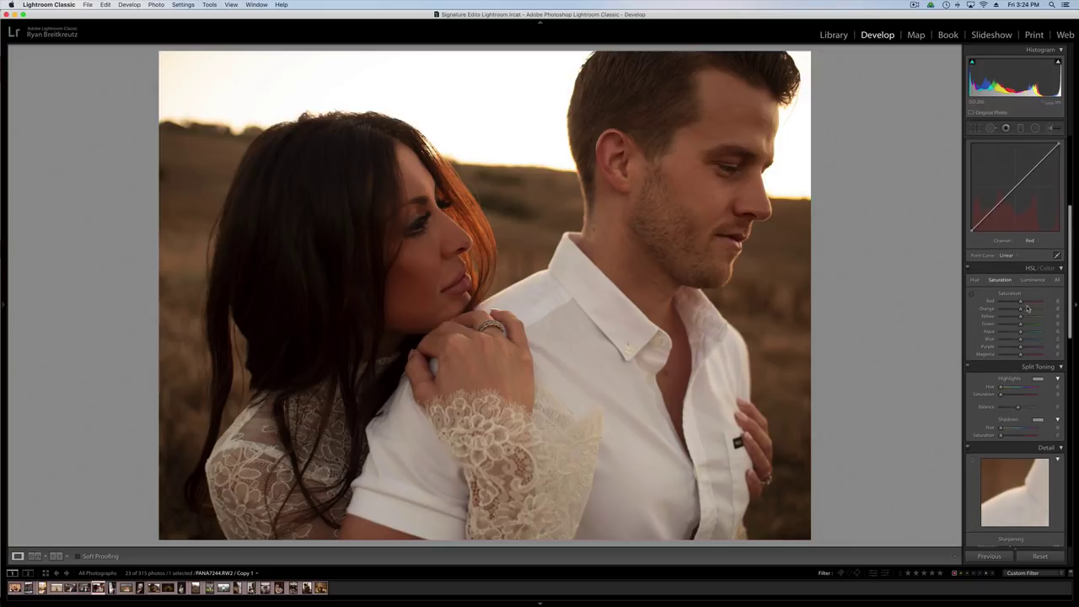
{"action": "mouse_move", "coordinate": [1027, 309]}
{"action": "left_mouse_down"}
{"action": "mouse_move", "coordinate": [1028, 319]}
{"action": "mouse_move", "coordinate": [1024, 302]}
{"action": "mouse_move", "coordinate": [1012, 311]}
{"action": "left_mouse_up"}
{"action": "left_click", "coordinate": [1033, 280]}
{"action": "left_click", "coordinate": [1000, 279]}
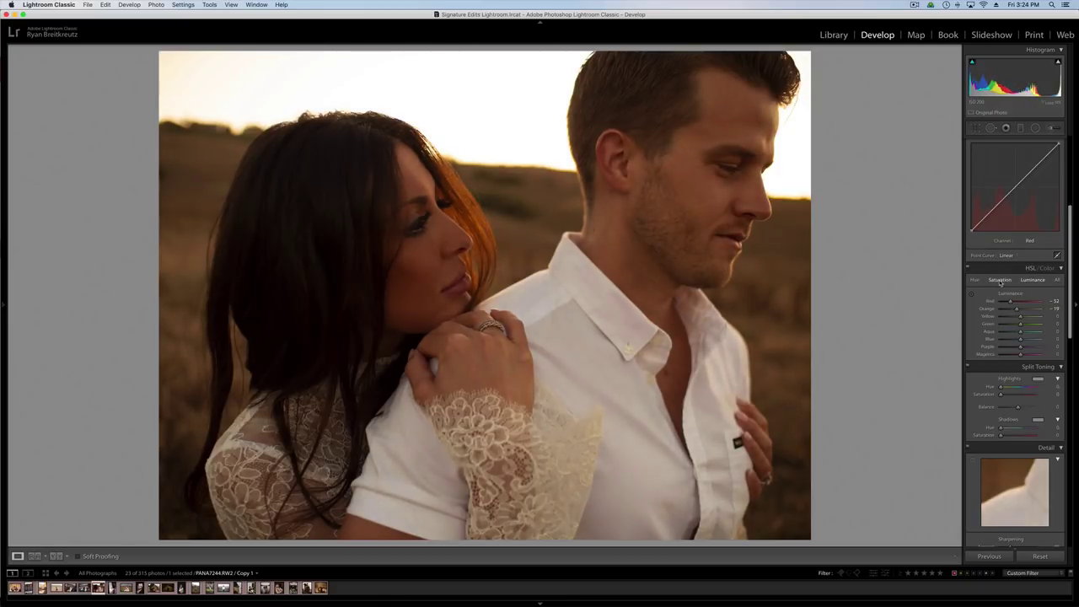
Compare the sunset couple photo with the HSL adjustments switched off and on.
{"action": "left_click", "coordinate": [969, 268]}
{"action": "left_click", "coordinate": [968, 269]}
{"action": "left_click", "coordinate": [969, 268]}
{"action": "left_click", "coordinate": [969, 268]}
Set the HSL Luminance to Red +13 and Orange +22, and lower the photo's Exposure to -0.33.
{"action": "left_click", "coordinate": [1032, 279]}
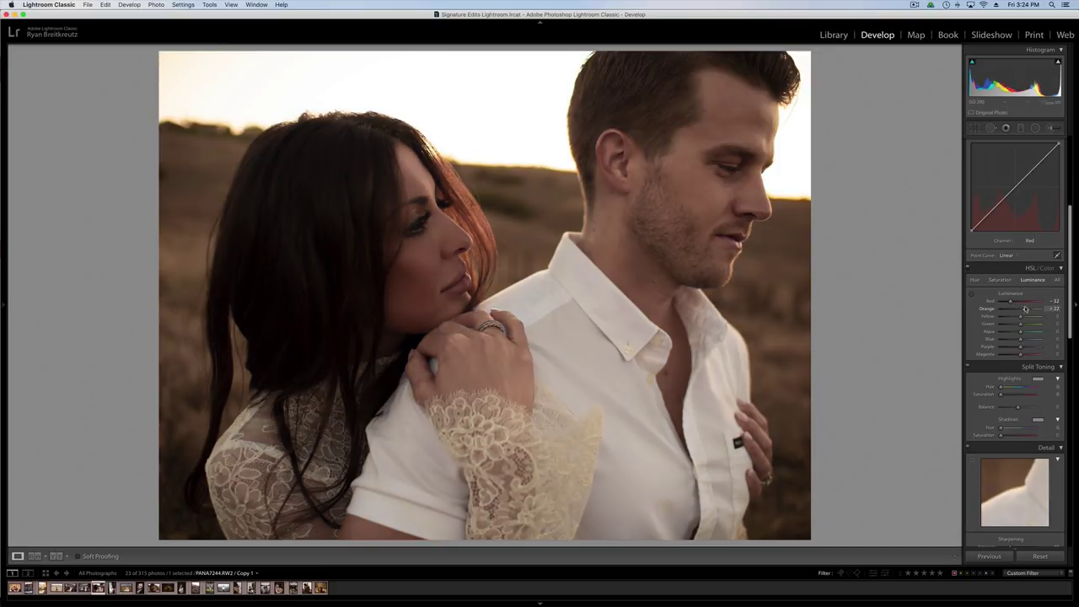
{"action": "left_click_drag", "start_coordinate": [1011, 301], "coordinate": [1024, 303]}
{"action": "key", "text": "minus"}
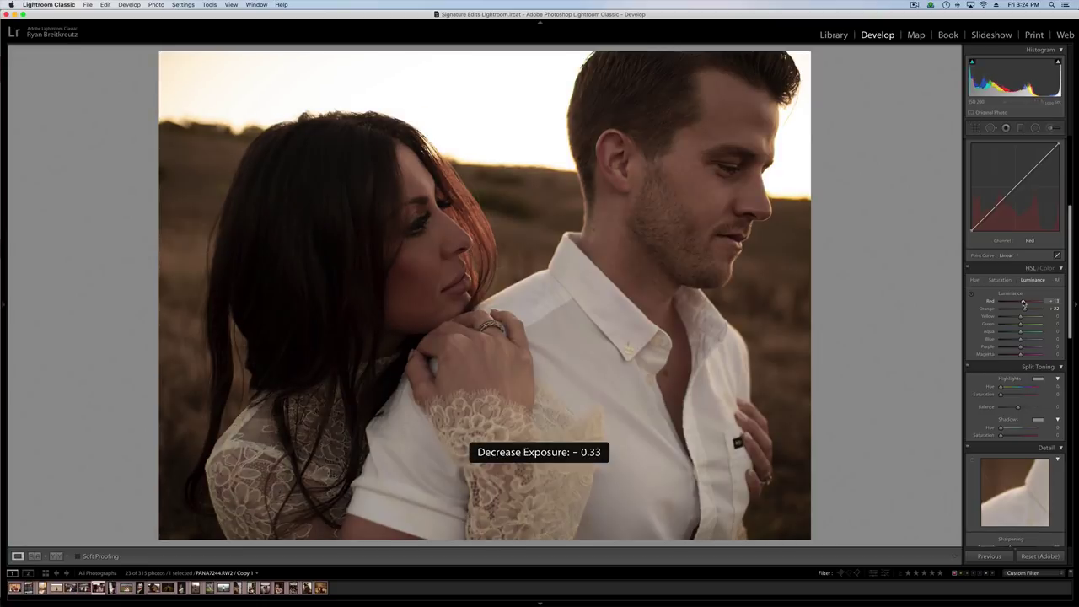
{"action": "key", "text": "super+z"}
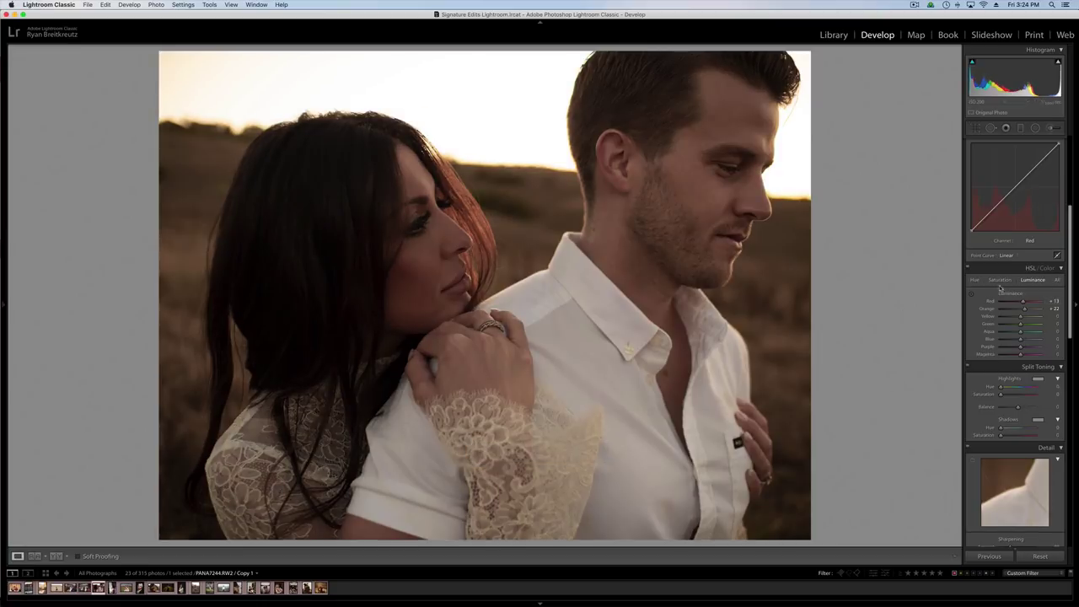
Raise the HSL saturation of the warm colours to bring richer colour back into the couple's skin.
{"action": "left_click", "coordinate": [1001, 280]}
{"action": "scroll", "coordinate": [981, 326], "scroll_direction": "down", "scroll_amount": 3}
{"action": "scroll", "coordinate": [981, 327], "scroll_direction": "down", "scroll_amount": 3}
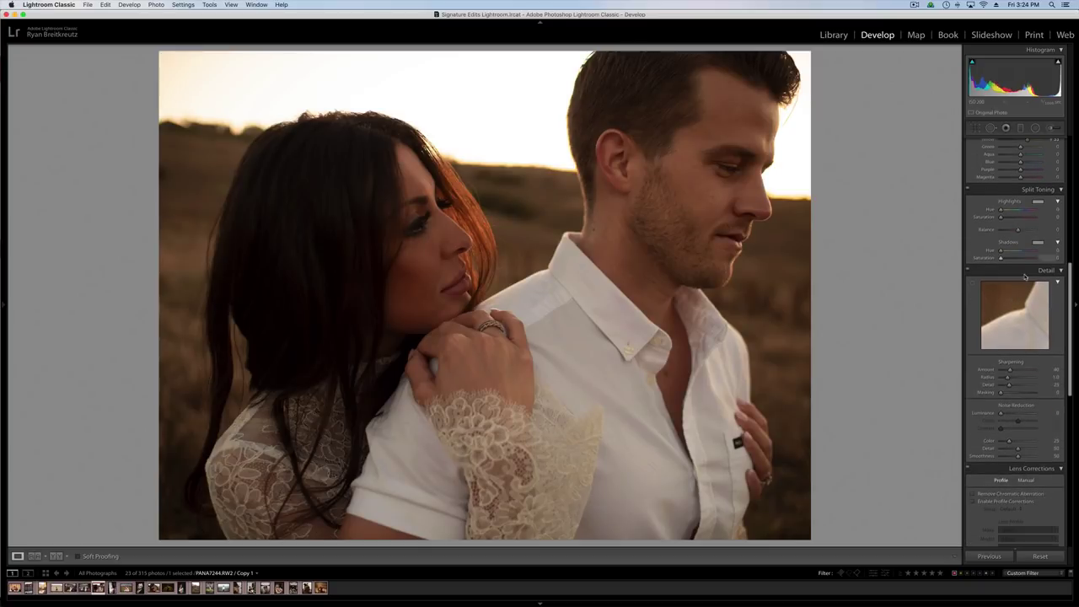
{"action": "scroll", "coordinate": [1025, 276], "scroll_direction": "down", "scroll_amount": 2}
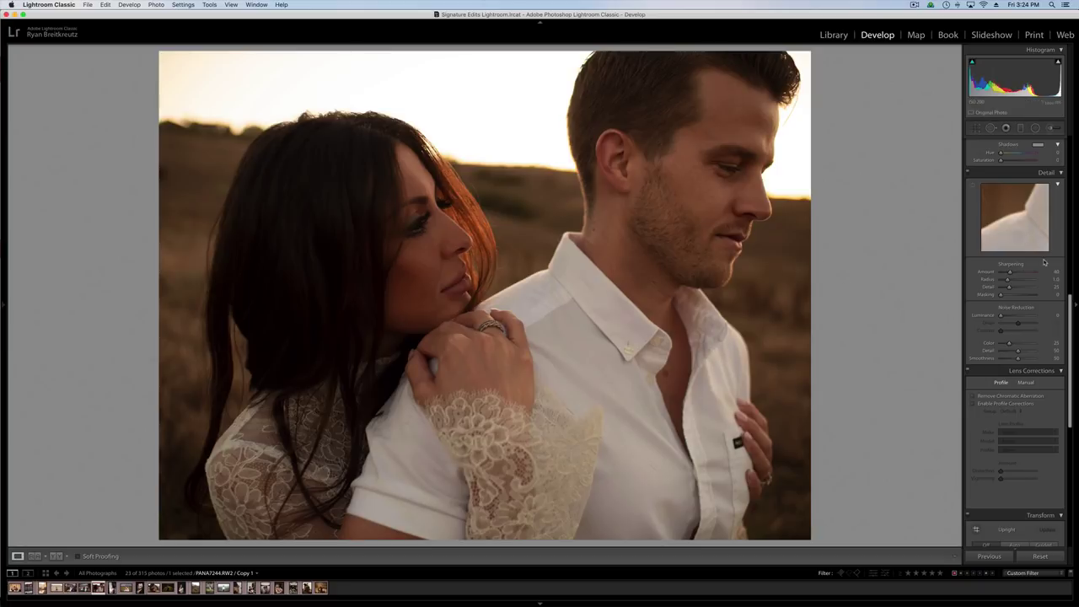
Try shifting the Orange hue in HSL and reset it to 0.
{"action": "scroll", "coordinate": [1032, 191], "scroll_direction": "up", "scroll_amount": 3}
{"action": "left_click", "coordinate": [1033, 169]}
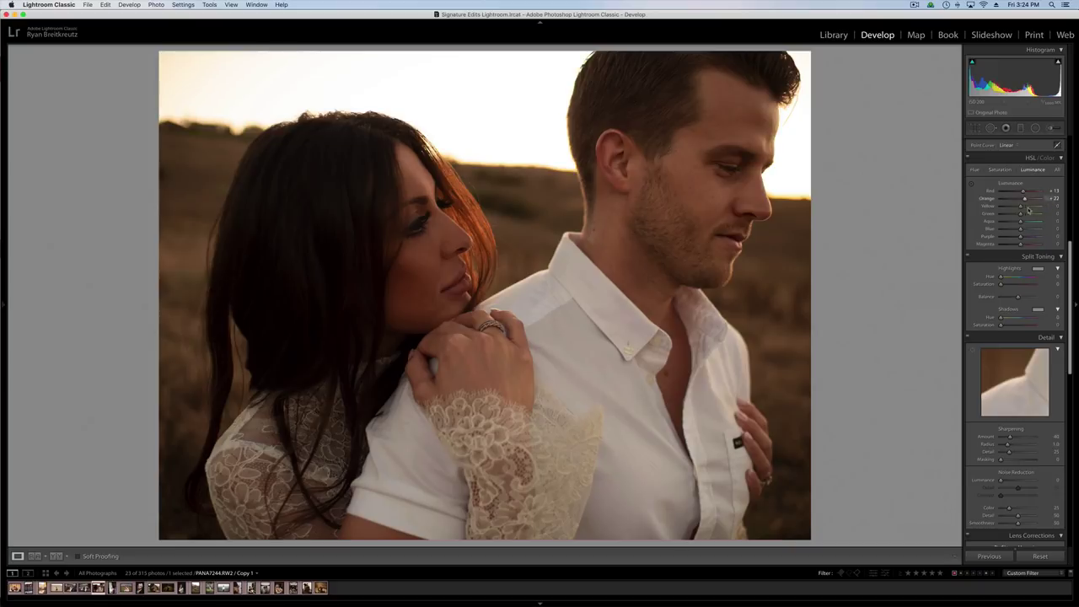
{"action": "left_click", "coordinate": [1000, 169]}
{"action": "left_click", "coordinate": [975, 169]}
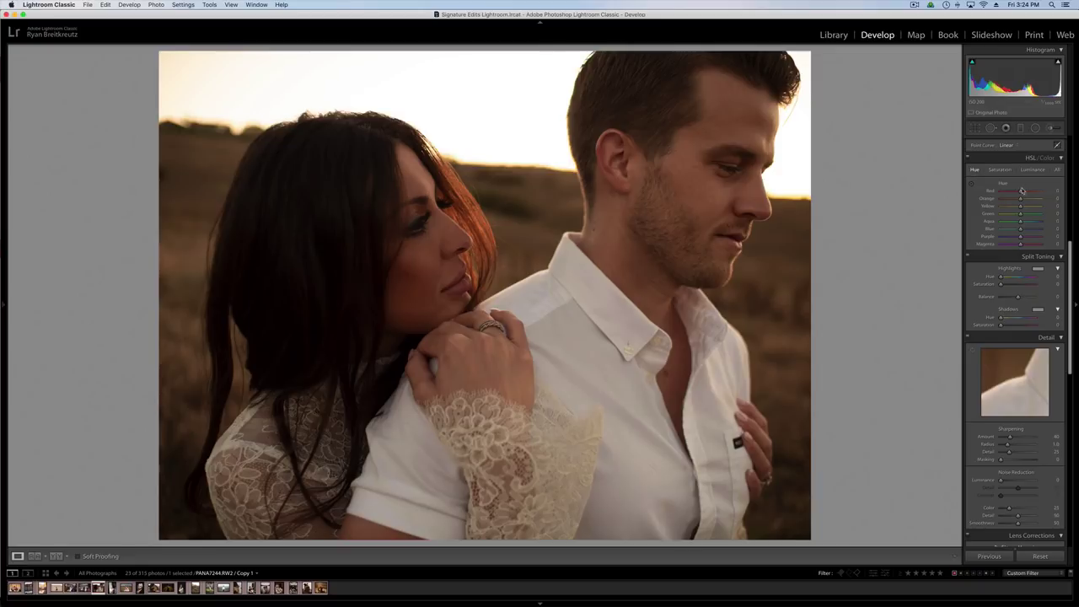
{"action": "mouse_move", "coordinate": [1020, 200]}
{"action": "left_mouse_down"}
{"action": "mouse_move", "coordinate": [1033, 202]}
{"action": "mouse_move", "coordinate": [1009, 206]}
{"action": "left_mouse_up"}
{"action": "mouse_move", "coordinate": [1021, 201]}
{"action": "left_mouse_down"}
{"action": "mouse_move", "coordinate": [1024, 191]}
{"action": "mouse_move", "coordinate": [1014, 200]}
{"action": "left_mouse_up"}
{"action": "double_click", "coordinate": [1016, 196]}
In Calibration, set the Shadows Tint to +9, the Red Primary Hue to +69 and the Green Primary Hue to +100.
{"action": "scroll", "coordinate": [1019, 193], "scroll_direction": "down", "scroll_amount": 10}
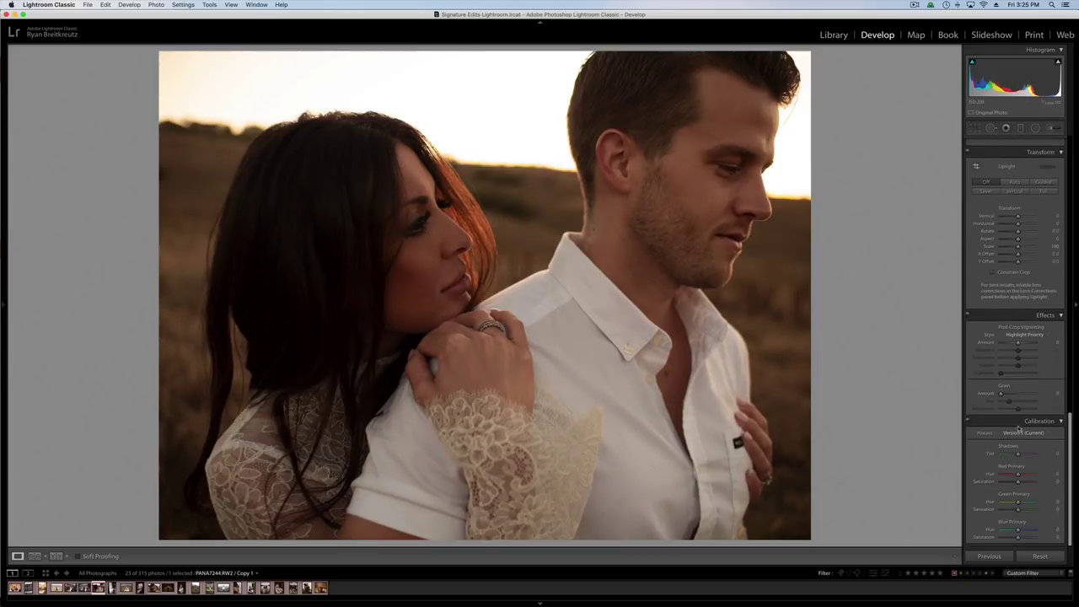
{"action": "left_click_drag", "start_coordinate": [1019, 454], "coordinate": [1006, 456]}
{"action": "left_click_drag", "start_coordinate": [1021, 476], "coordinate": [1045, 501]}
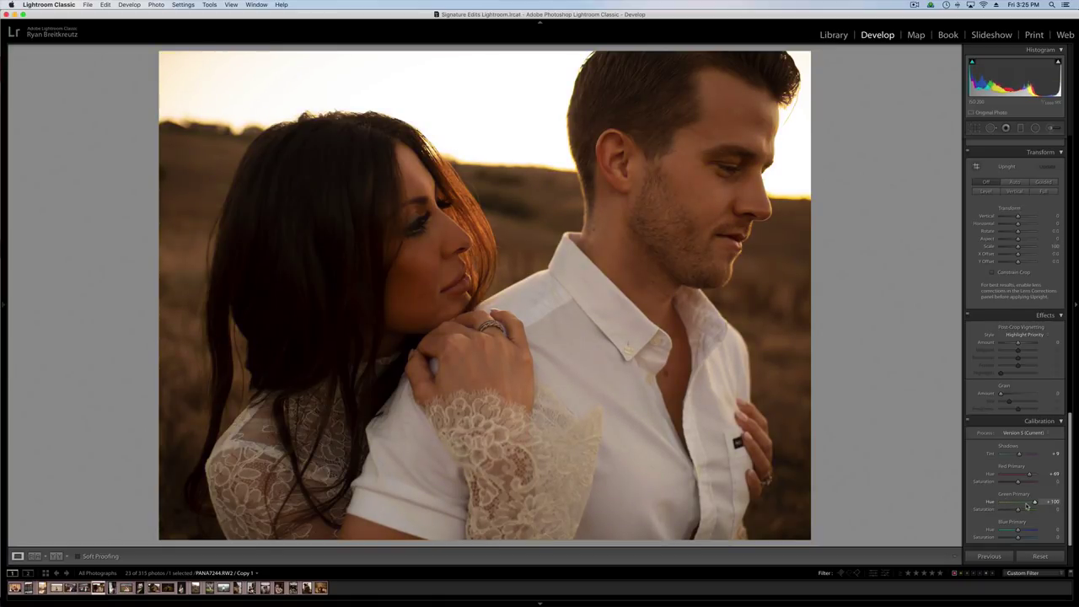
{"action": "left_click", "coordinate": [35, 557]}
{"action": "left_click", "coordinate": [35, 557]}
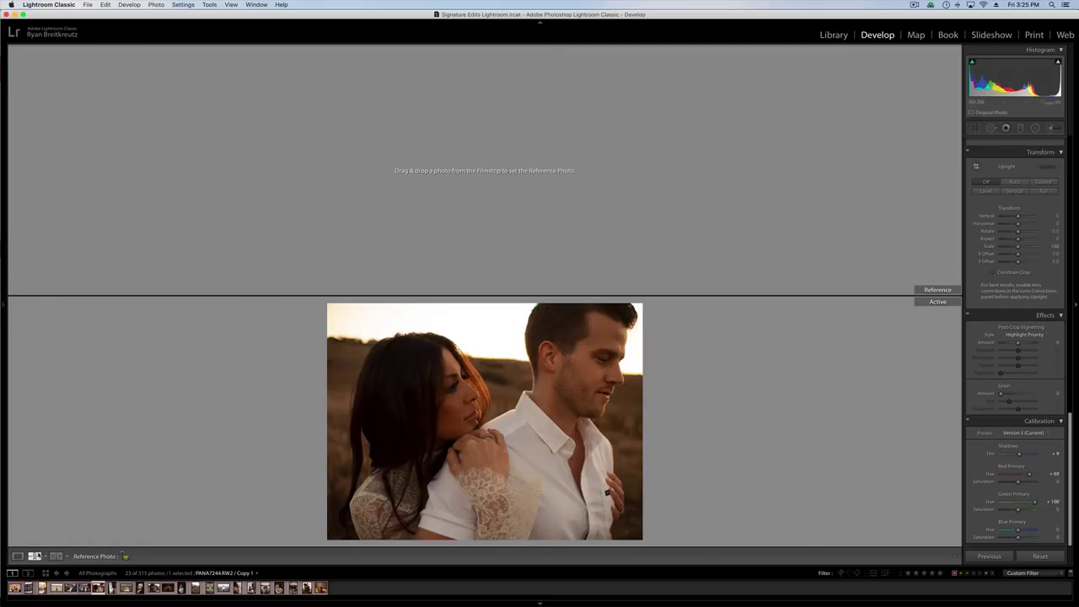
{"action": "key", "text": "d"}
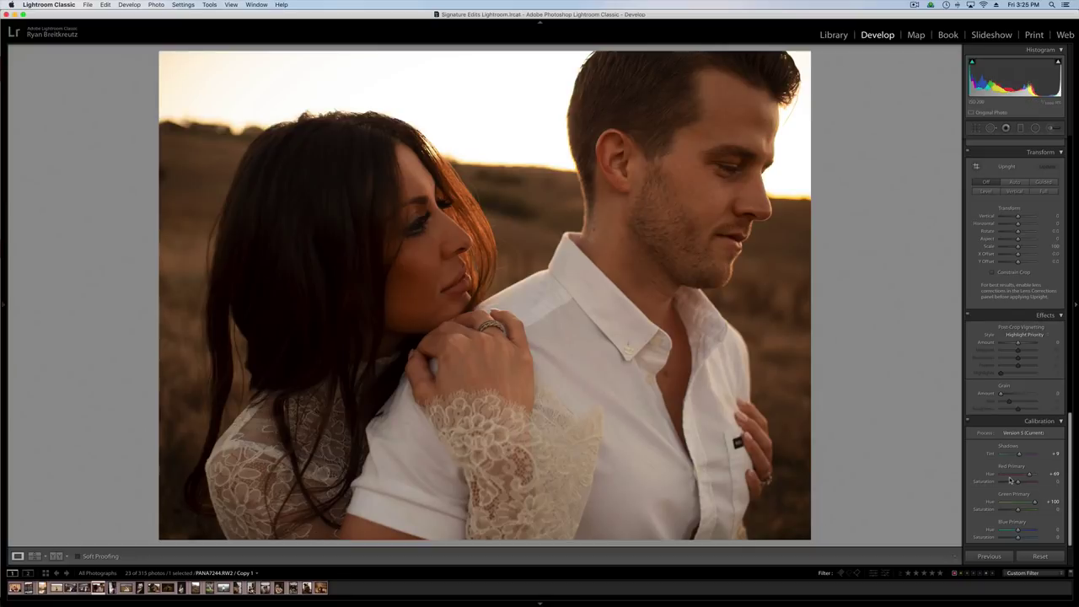
{"action": "scroll", "coordinate": [990, 394], "scroll_direction": "up", "scroll_amount": 10}
{"action": "scroll", "coordinate": [990, 394], "scroll_direction": "up", "scroll_amount": 5}
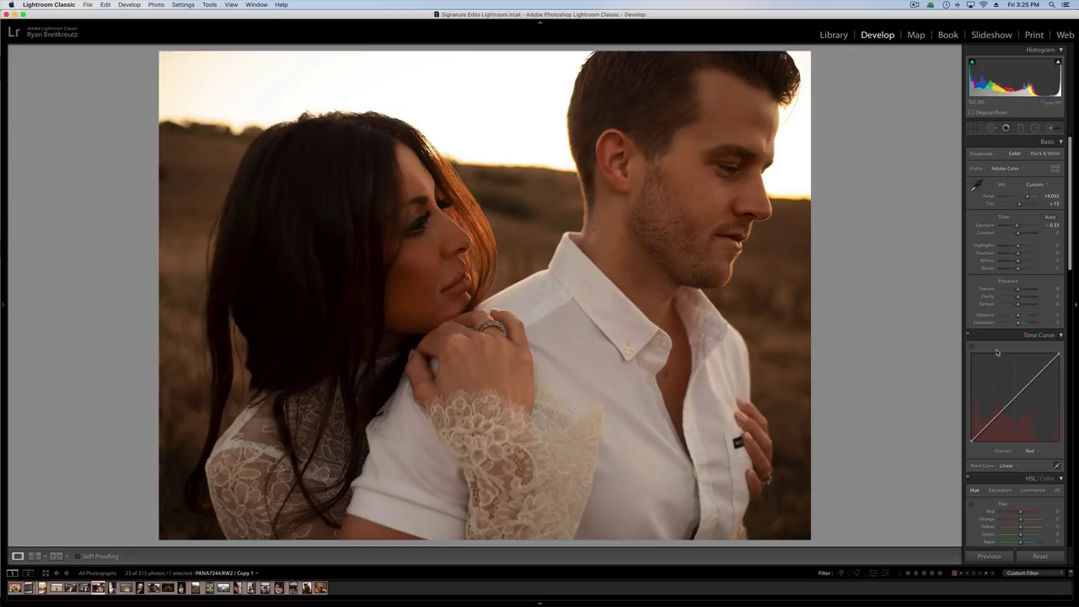
{"action": "scroll", "coordinate": [997, 354], "scroll_direction": "down", "scroll_amount": 3}
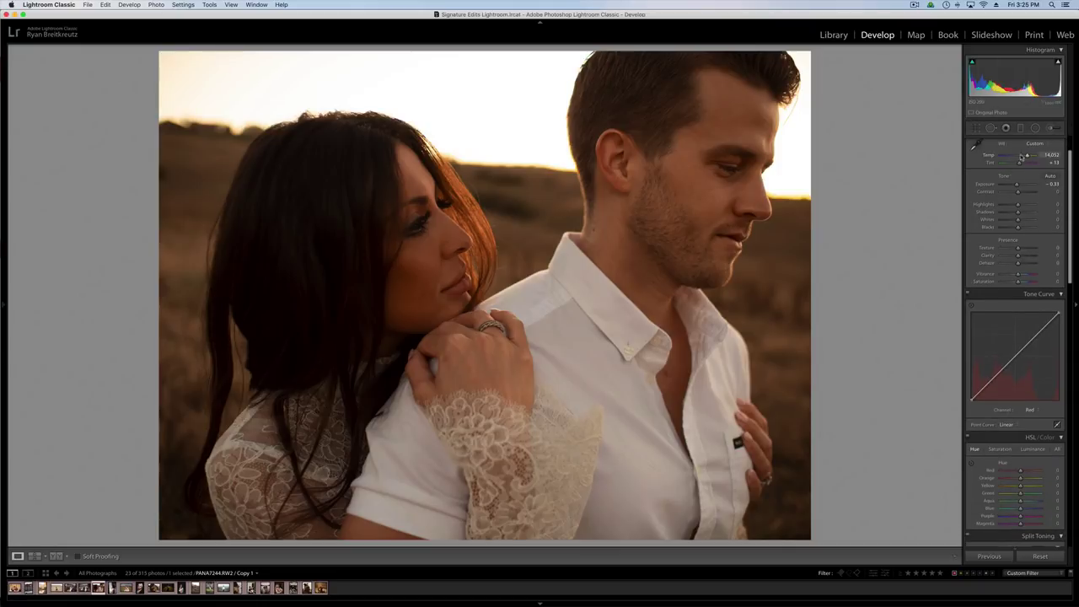
{"action": "scroll", "coordinate": [1017, 328], "scroll_direction": "down", "scroll_amount": 3}
{"action": "scroll", "coordinate": [1017, 327], "scroll_direction": "down", "scroll_amount": 5}
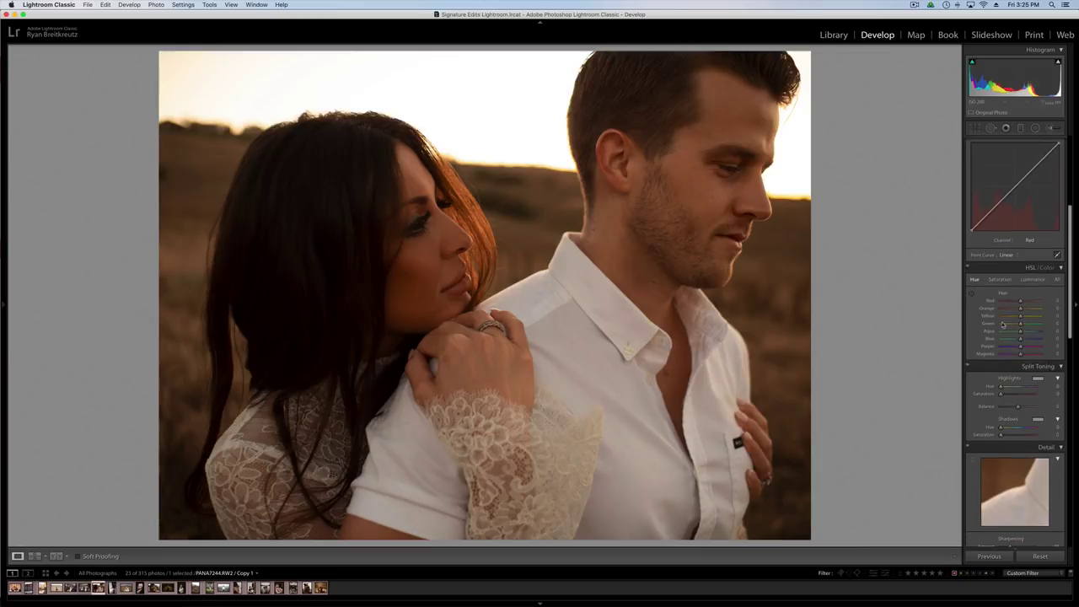
Brush a local adjustment over the couple's skin and set its Temp to 12, Tint to 22 and Exposure to 0.16.
{"action": "scroll", "coordinate": [1029, 334], "scroll_direction": "down", "scroll_amount": 10}
{"action": "scroll", "coordinate": [1045, 343], "scroll_direction": "up", "scroll_amount": 15}
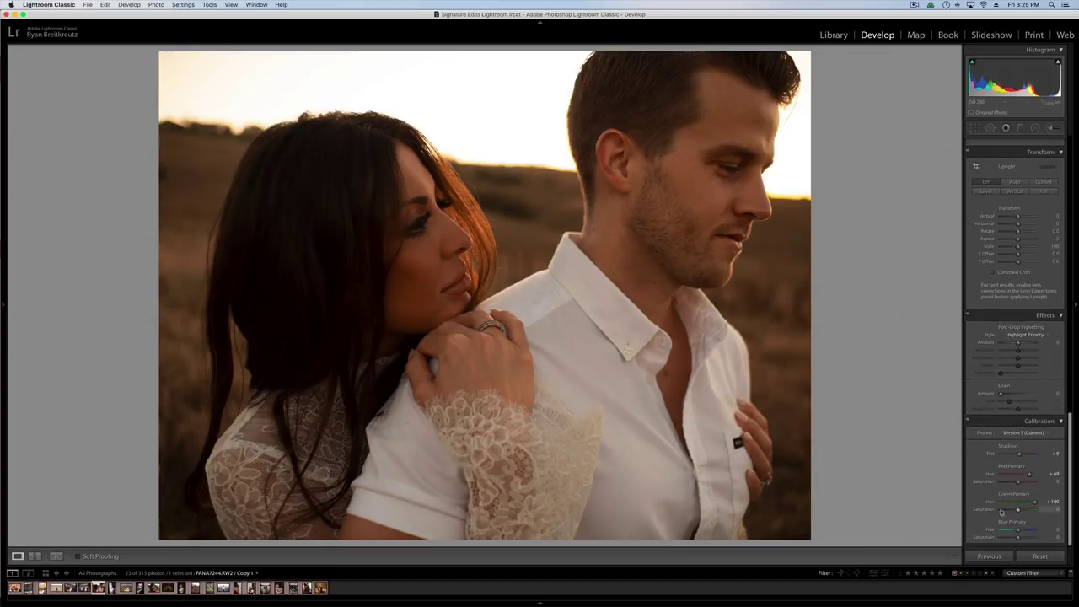
{"action": "left_click", "coordinate": [1051, 128]}
{"action": "mouse_move", "coordinate": [695, 106]}
{"action": "left_mouse_down"}
{"action": "mouse_move", "coordinate": [700, 194]}
{"action": "mouse_move", "coordinate": [658, 278]}
{"action": "mouse_move", "coordinate": [657, 498]}
{"action": "left_mouse_up"}
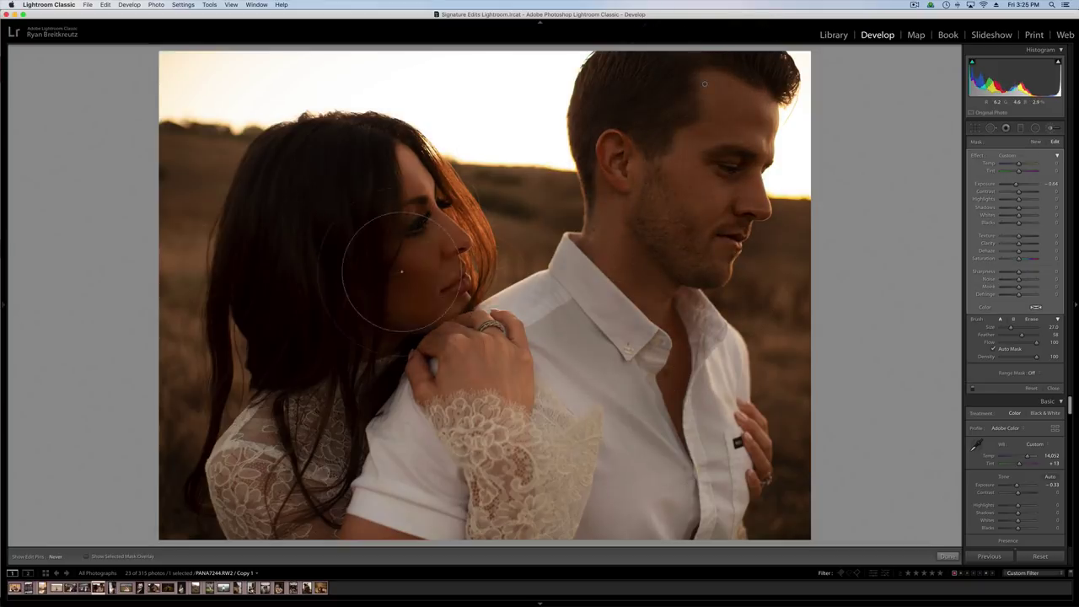
{"action": "mouse_move", "coordinate": [1017, 184]}
{"action": "left_mouse_down"}
{"action": "mouse_move", "coordinate": [1020, 166]}
{"action": "mouse_move", "coordinate": [1024, 174]}
{"action": "left_mouse_up"}
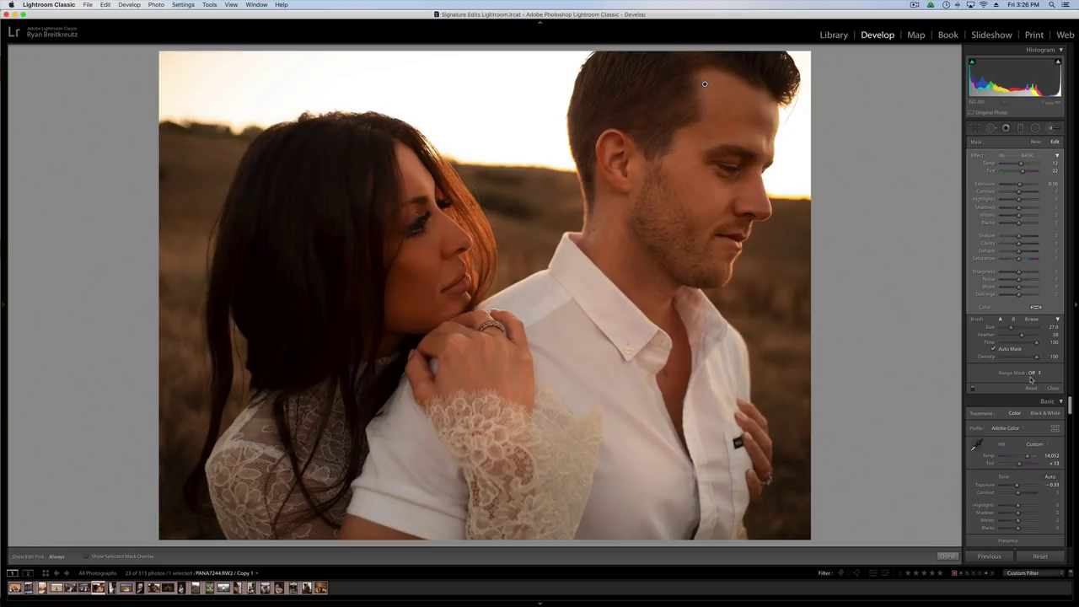
Tint the brushed skin with a saturated orange colour and lower the overall amount of the brush effect to nearly zero.
{"action": "left_click", "coordinate": [1035, 307]}
{"action": "left_click", "coordinate": [878, 313]}
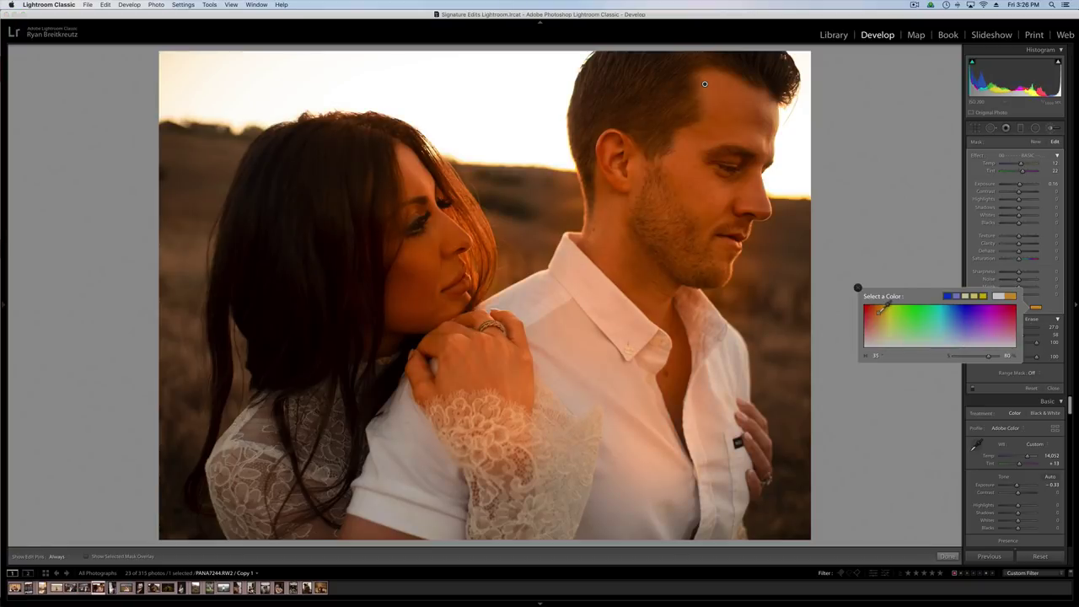
{"action": "left_click", "coordinate": [858, 288]}
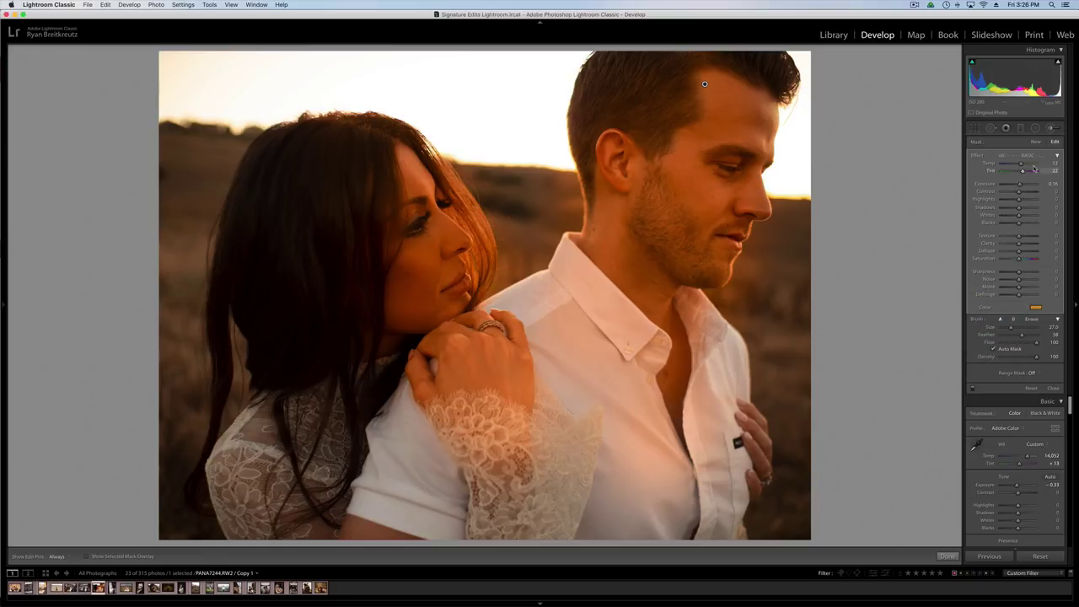
{"action": "left_click", "coordinate": [1058, 156]}
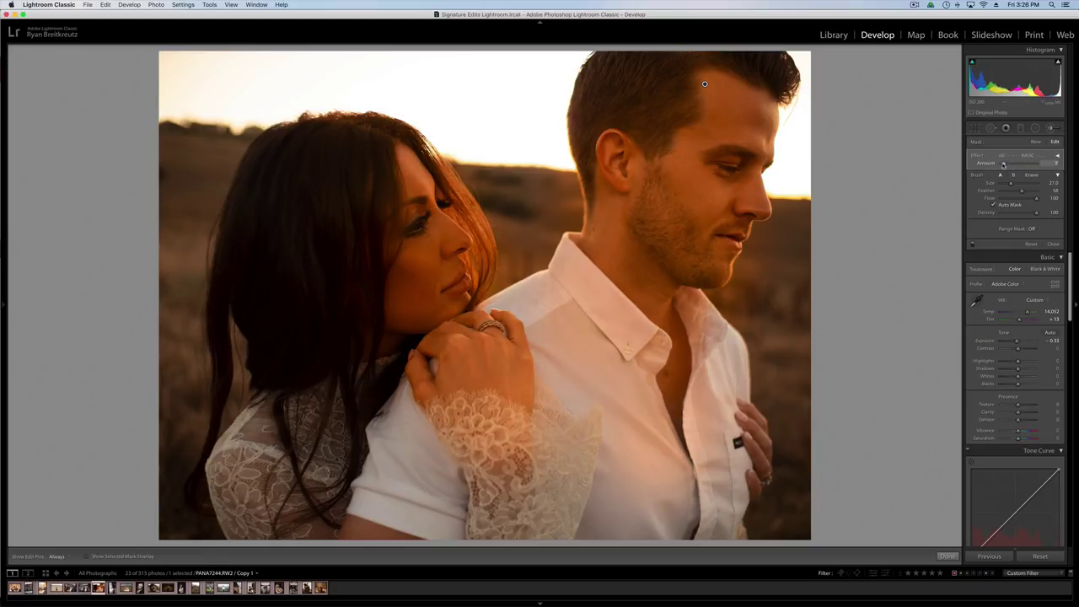
{"action": "left_click", "coordinate": [1059, 156]}
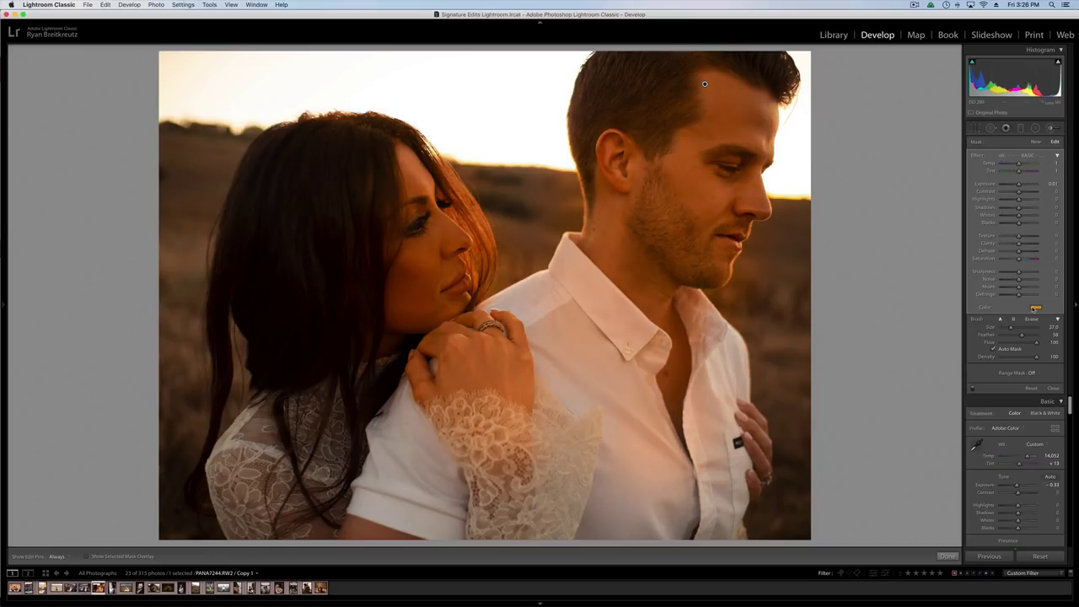
Lower the brush tint's colour saturation to nearly zero and delete the brush adjustment from the photo.
{"action": "left_click", "coordinate": [1036, 308]}
{"action": "left_click", "coordinate": [959, 358]}
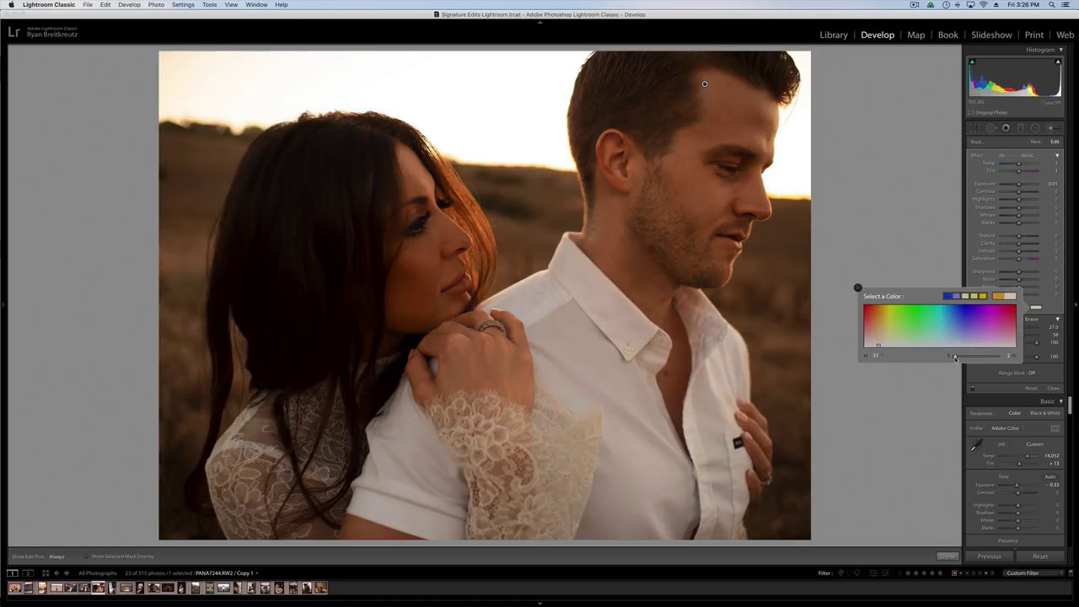
{"action": "left_click", "coordinate": [857, 288]}
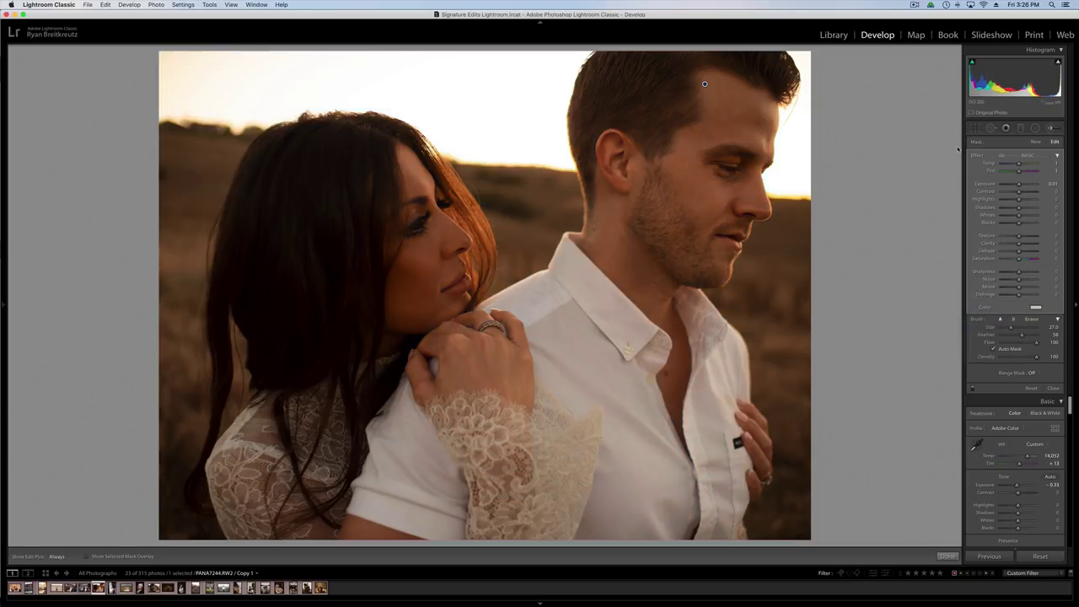
{"action": "key", "text": "Delete"}
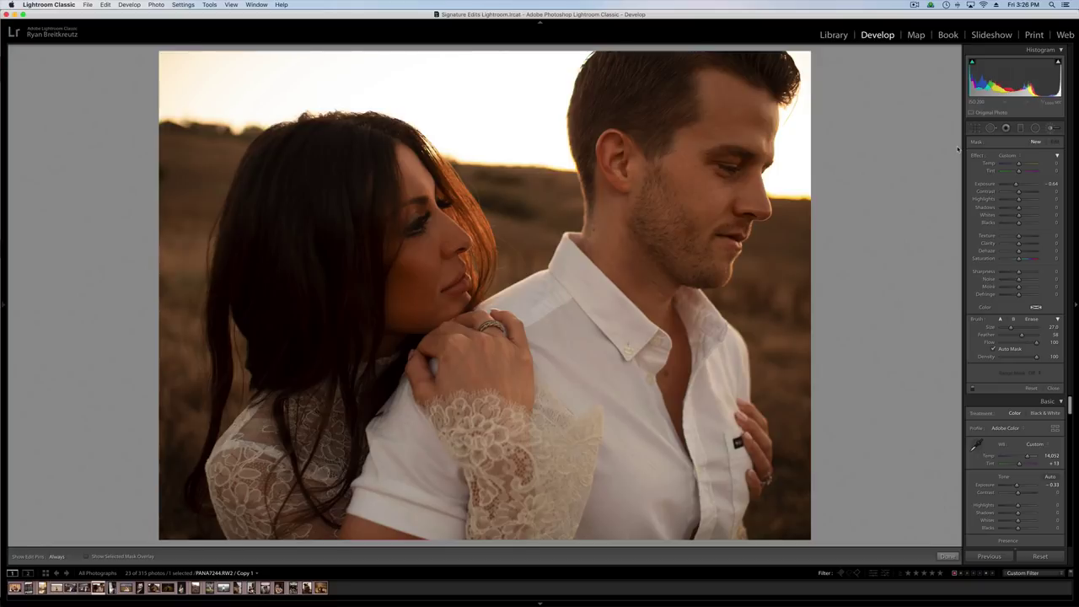